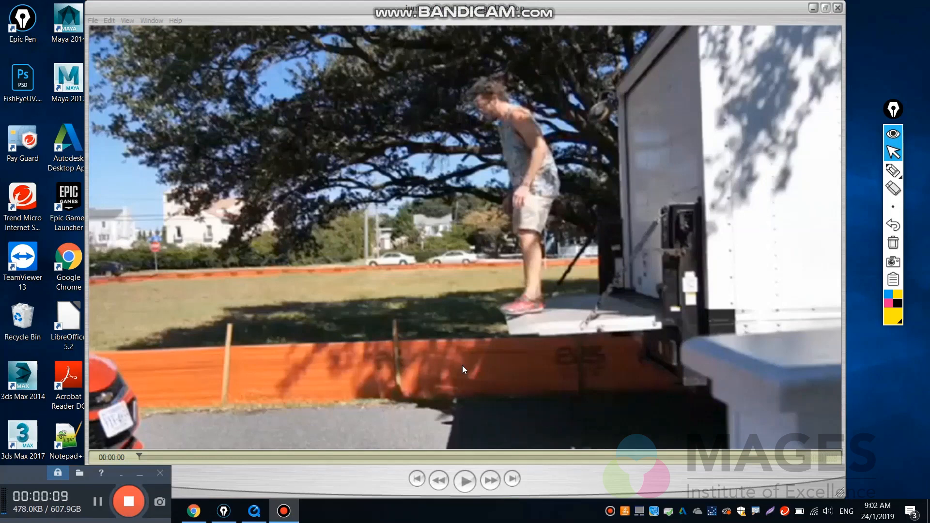
Play the reference clip of the man jumping off the truck and scrub through it to frame 79.
{"action": "left_click", "coordinate": [252, 10]}
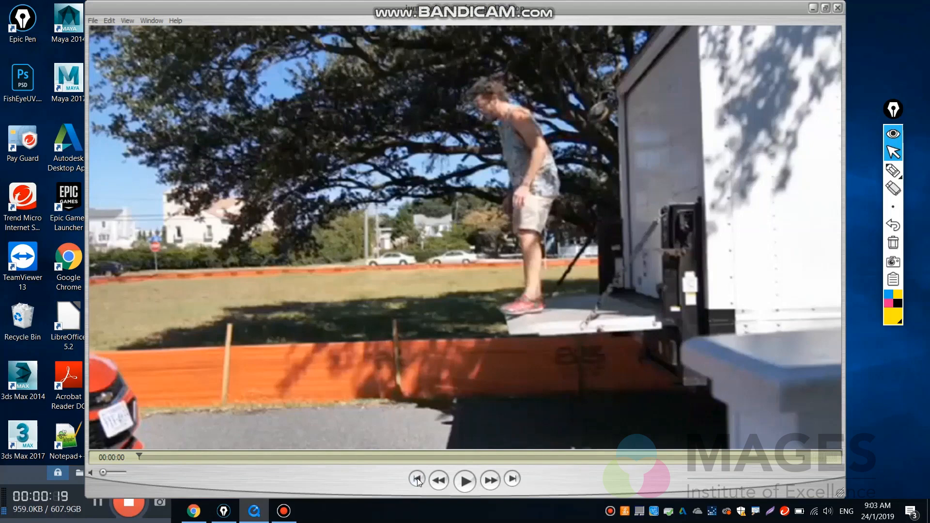
{"action": "left_click", "coordinate": [465, 483]}
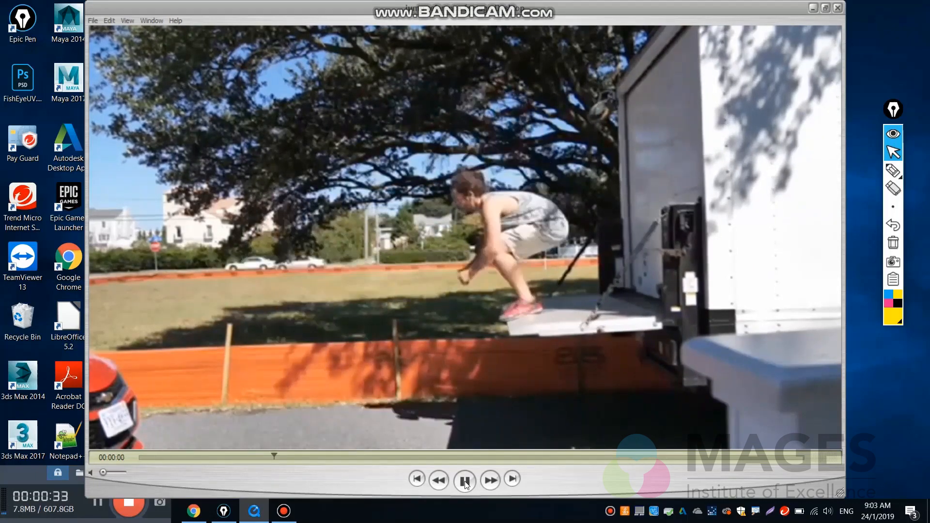
{"action": "left_click", "coordinate": [465, 481]}
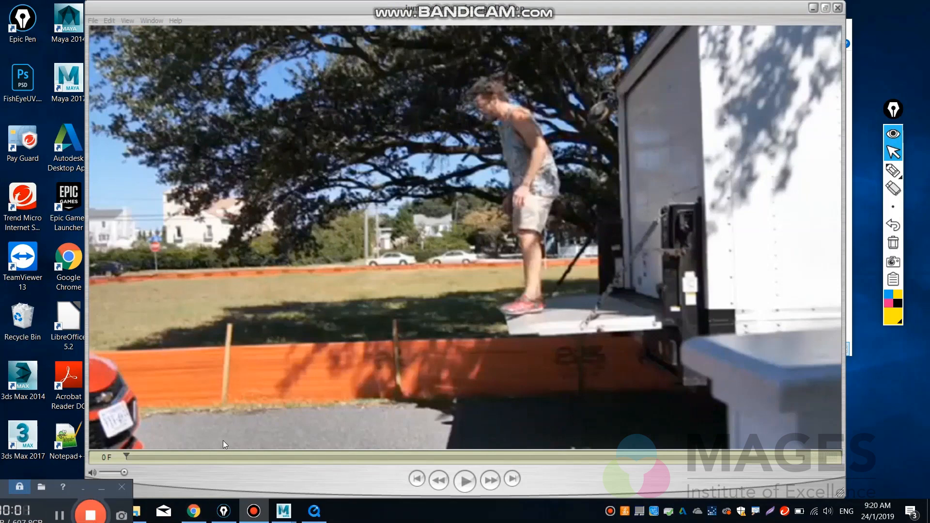
{"action": "left_click", "coordinate": [129, 455]}
{"action": "left_click_drag", "start_coordinate": [132, 455], "coordinate": [811, 459]}
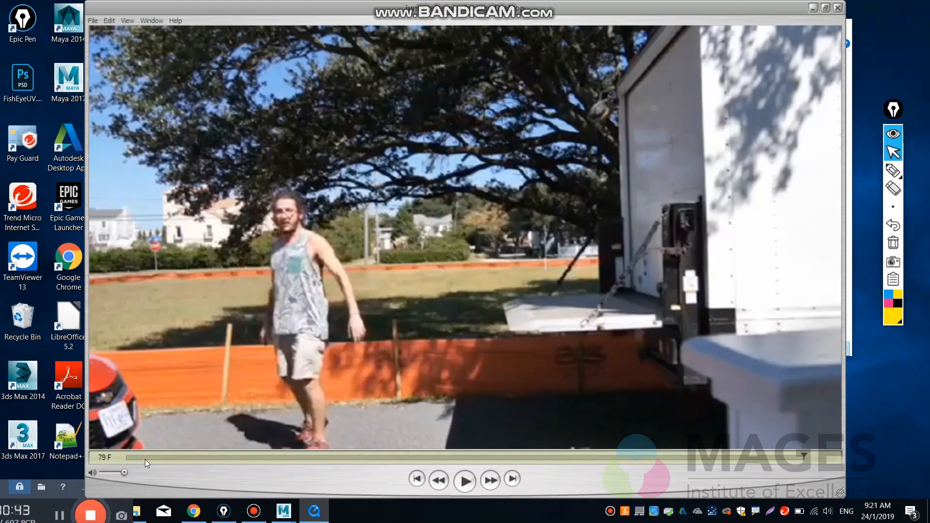
{"action": "left_click", "coordinate": [126, 459]}
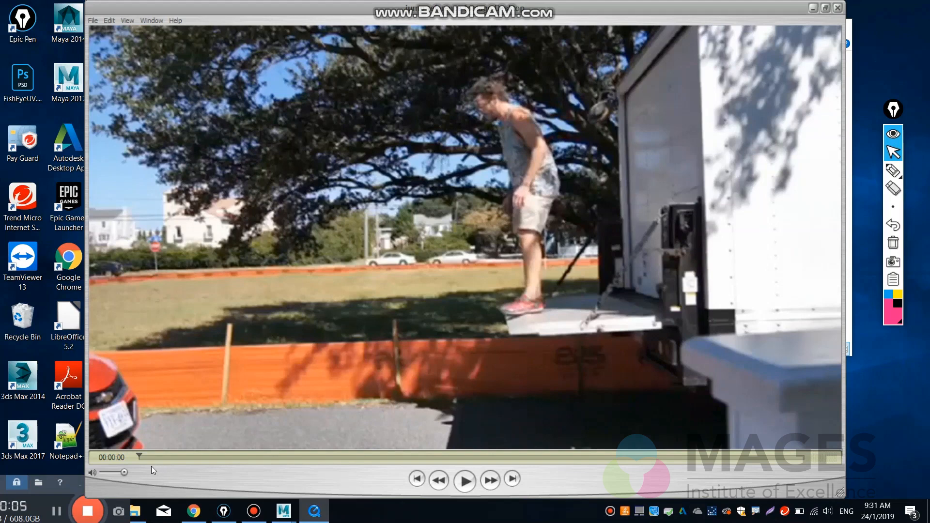
Switch the player's time display to Frame Number and move the floating drawing palette closer to the video.
{"action": "left_click", "coordinate": [130, 458]}
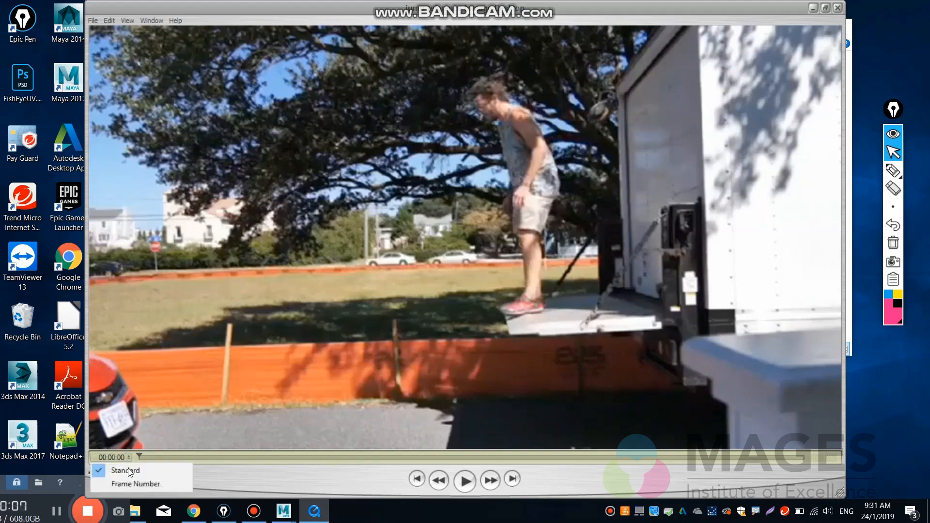
{"action": "left_click", "coordinate": [127, 484]}
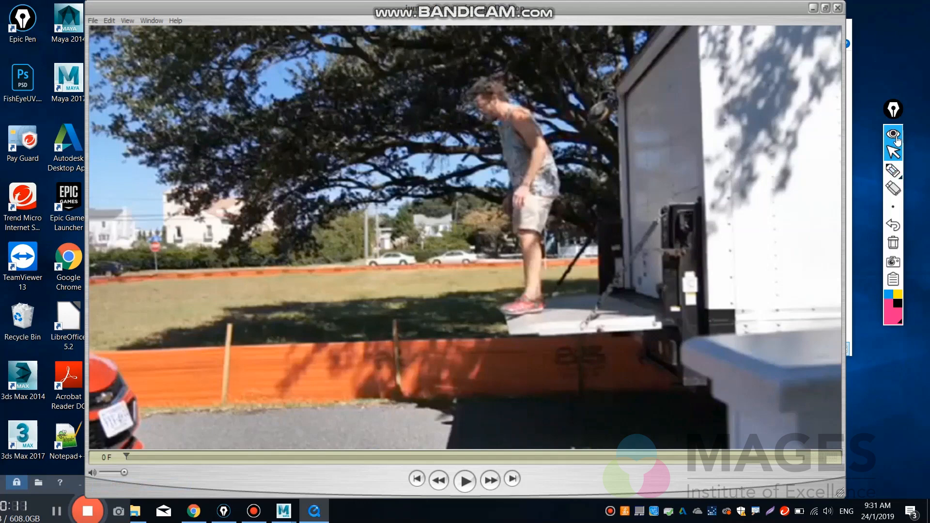
{"action": "left_click_drag", "start_coordinate": [894, 110], "coordinate": [868, 114]}
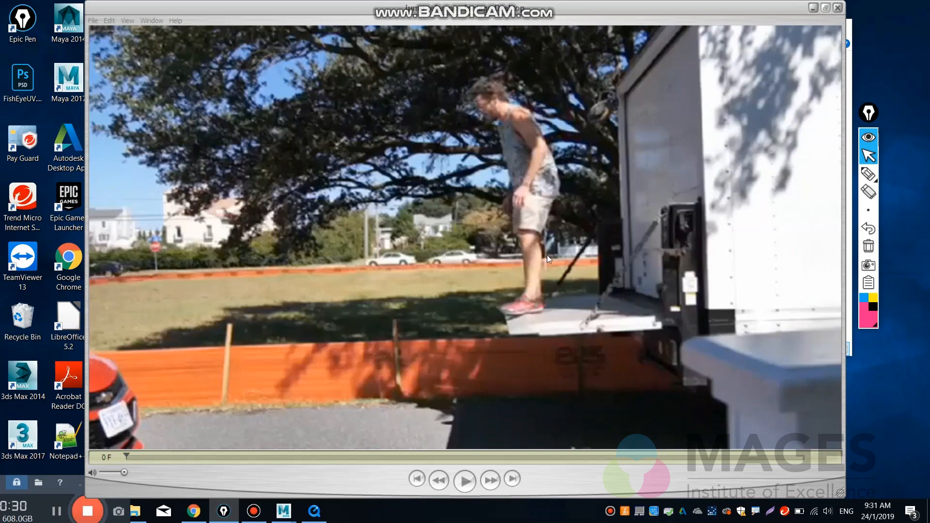
Outline the man's standing pose at frame 0 in yellow pen and write 0 over the tree in the video's upper corner.
{"action": "left_click", "coordinate": [869, 173]}
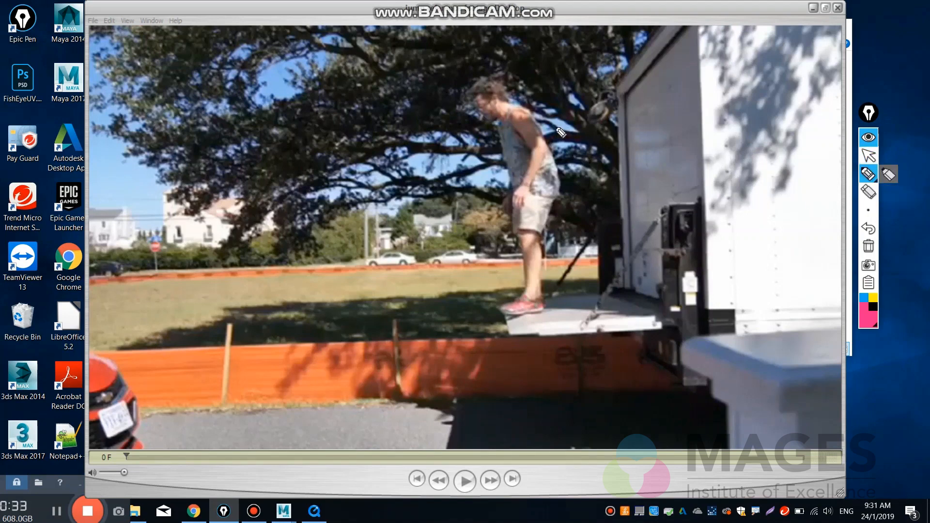
{"action": "left_click", "coordinate": [874, 298]}
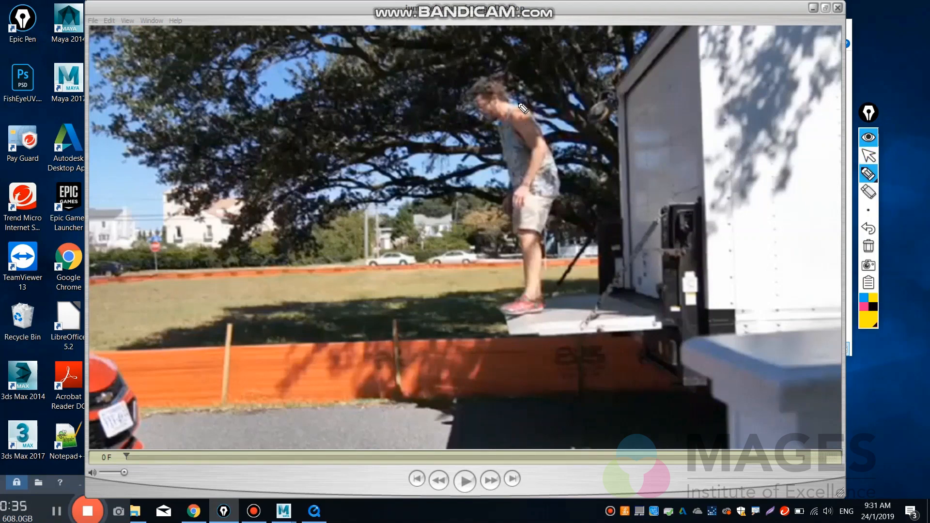
{"action": "mouse_move", "coordinate": [471, 90]}
{"action": "left_mouse_down"}
{"action": "mouse_move", "coordinate": [487, 83]}
{"action": "mouse_move", "coordinate": [538, 125]}
{"action": "left_mouse_up"}
{"action": "left_click_drag", "start_coordinate": [562, 175], "coordinate": [558, 218]}
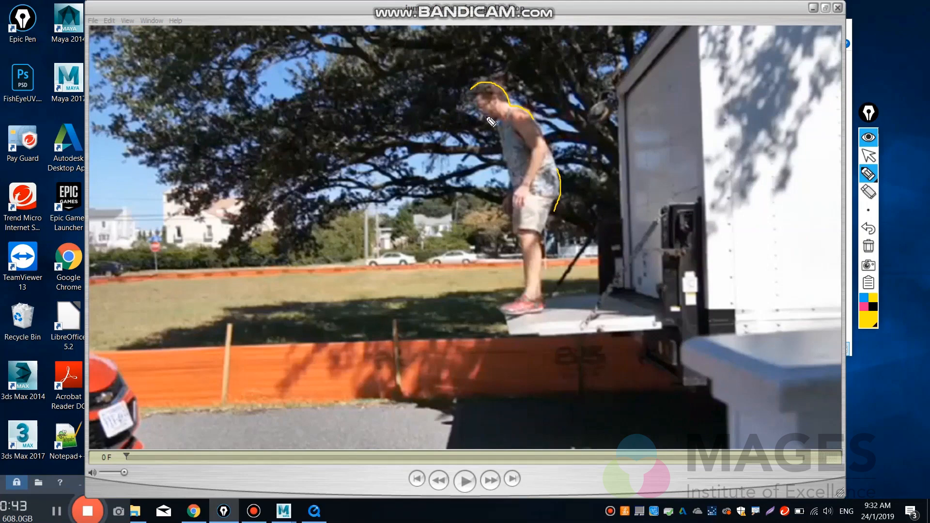
{"action": "left_click_drag", "start_coordinate": [483, 115], "coordinate": [497, 118]}
{"action": "left_click_drag", "start_coordinate": [507, 166], "coordinate": [515, 204]}
{"action": "left_click_drag", "start_coordinate": [547, 145], "coordinate": [561, 181]}
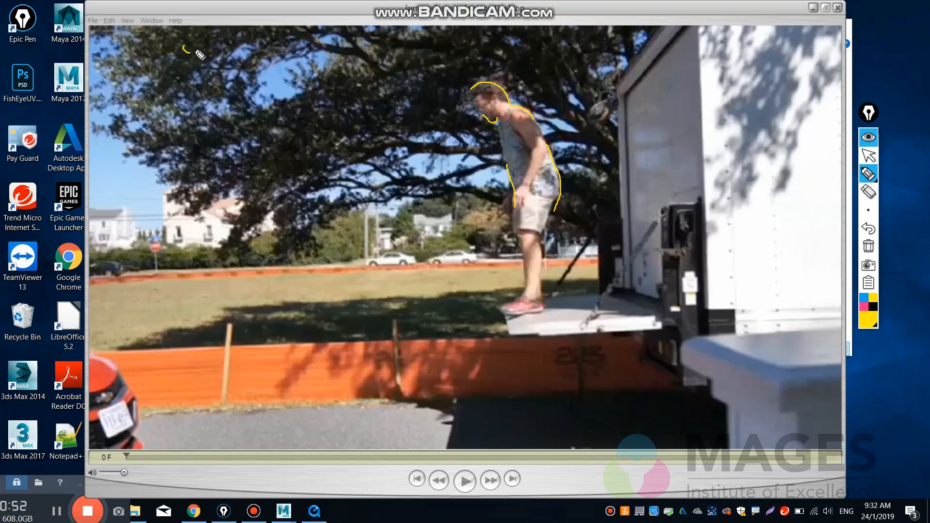
{"action": "left_click_drag", "start_coordinate": [187, 44], "coordinate": [186, 46]}
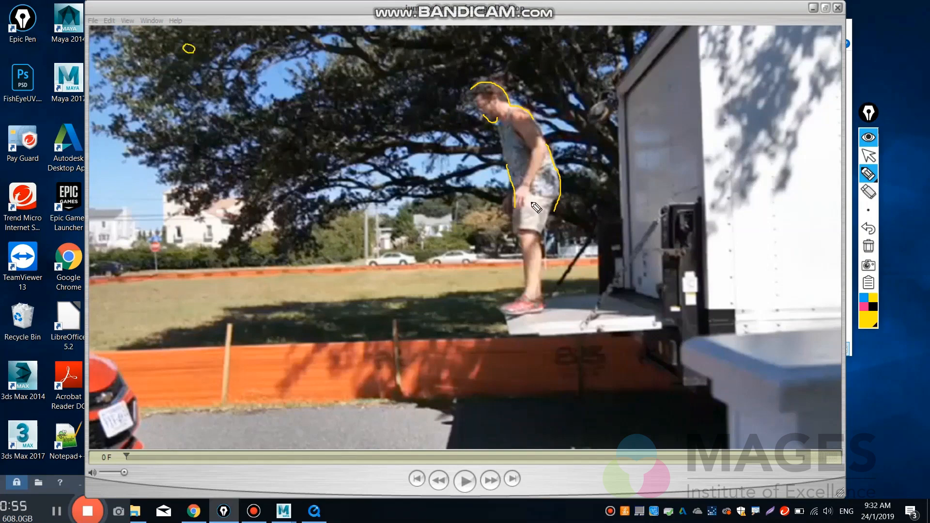
{"action": "left_click", "coordinate": [869, 156]}
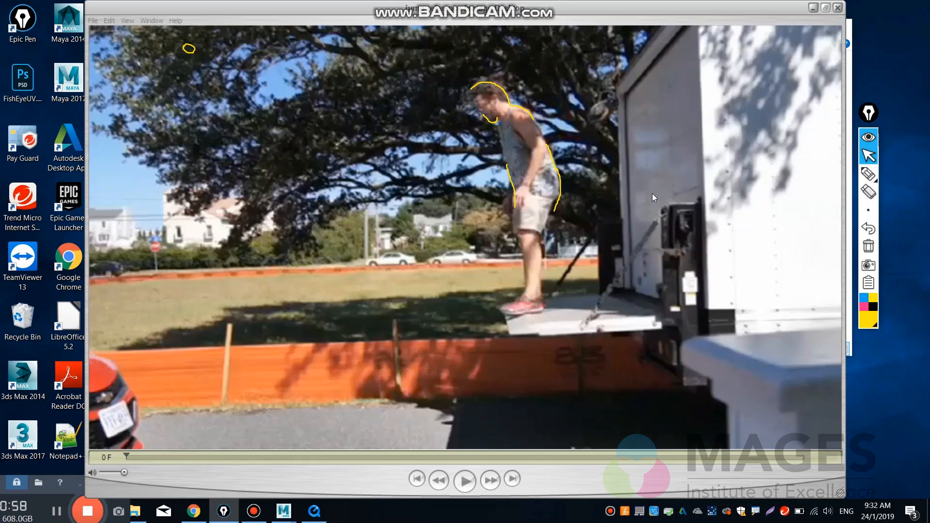
Advance the clip to frame 22 and outline the man's crouching pose in yellow pen.
{"action": "left_click_drag", "start_coordinate": [129, 455], "coordinate": [316, 457]}
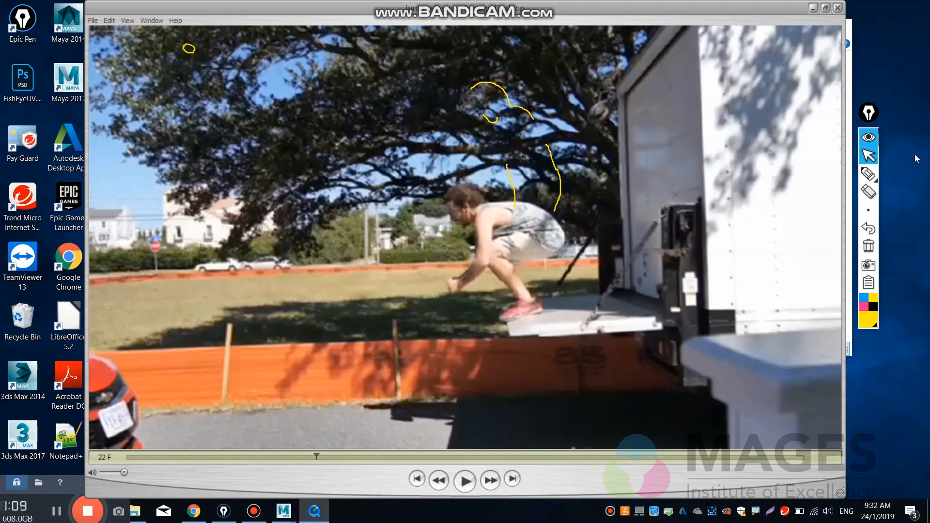
{"action": "left_click", "coordinate": [869, 173]}
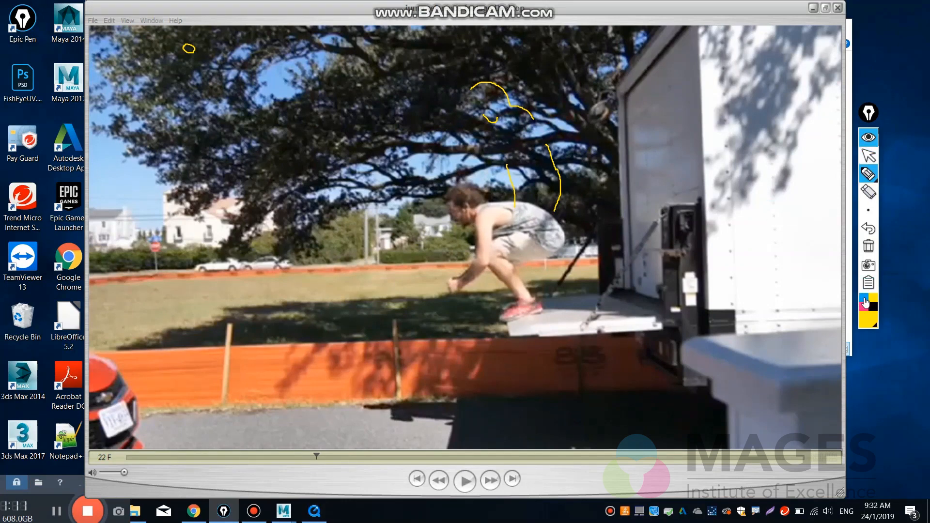
{"action": "left_click", "coordinate": [864, 298]}
{"action": "left_click", "coordinate": [873, 297]}
{"action": "mouse_move", "coordinate": [446, 196]}
{"action": "left_mouse_down"}
{"action": "mouse_move", "coordinate": [460, 229]}
{"action": "mouse_move", "coordinate": [471, 219]}
{"action": "left_mouse_up"}
{"action": "mouse_move", "coordinate": [464, 186]}
{"action": "left_mouse_down"}
{"action": "mouse_move", "coordinate": [480, 202]}
{"action": "mouse_move", "coordinate": [556, 221]}
{"action": "mouse_move", "coordinate": [567, 236]}
{"action": "left_mouse_up"}
{"action": "left_click", "coordinate": [869, 228]}
{"action": "mouse_move", "coordinate": [557, 222]}
{"action": "left_mouse_down"}
{"action": "mouse_move", "coordinate": [564, 248]}
{"action": "mouse_move", "coordinate": [555, 260]}
{"action": "mouse_move", "coordinate": [508, 259]}
{"action": "mouse_move", "coordinate": [518, 275]}
{"action": "left_mouse_up"}
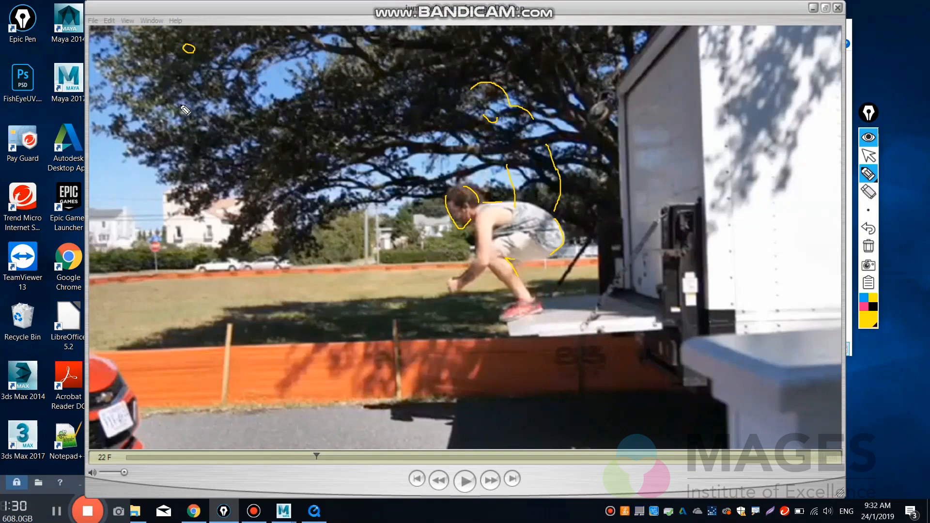
Write the frame number 22 in yellow below the handwritten 0.
{"action": "left_click_drag", "start_coordinate": [181, 103], "coordinate": [180, 119]}
{"action": "left_click_drag", "start_coordinate": [195, 106], "coordinate": [207, 119]}
{"action": "left_click", "coordinate": [869, 156]}
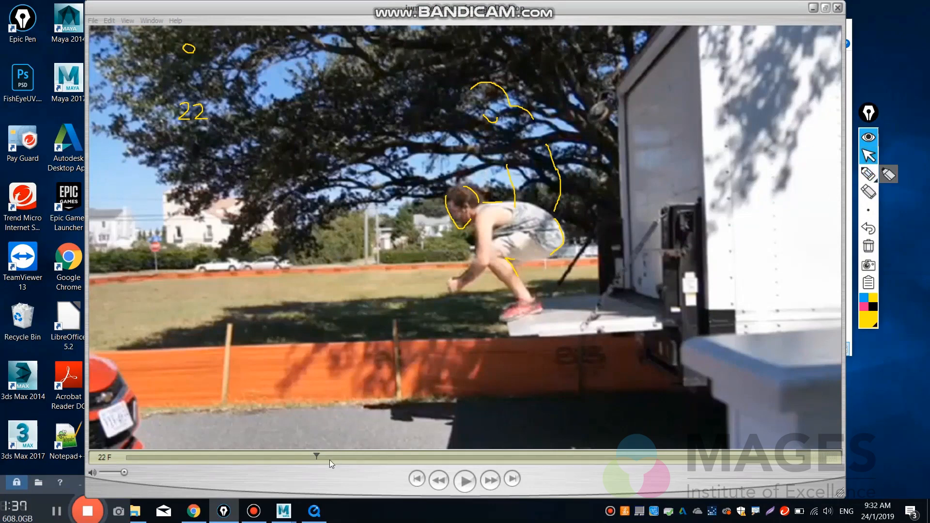
Advance to frame 33, outline the man's take-off pose in yellow pen, and label it 33 below the 22.
{"action": "left_click_drag", "start_coordinate": [318, 461], "coordinate": [412, 464]}
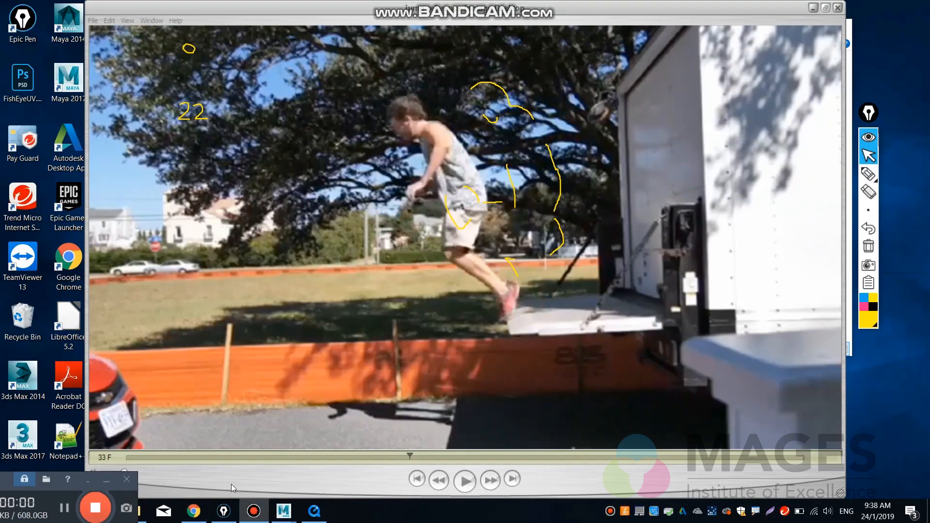
{"action": "left_click", "coordinate": [237, 481]}
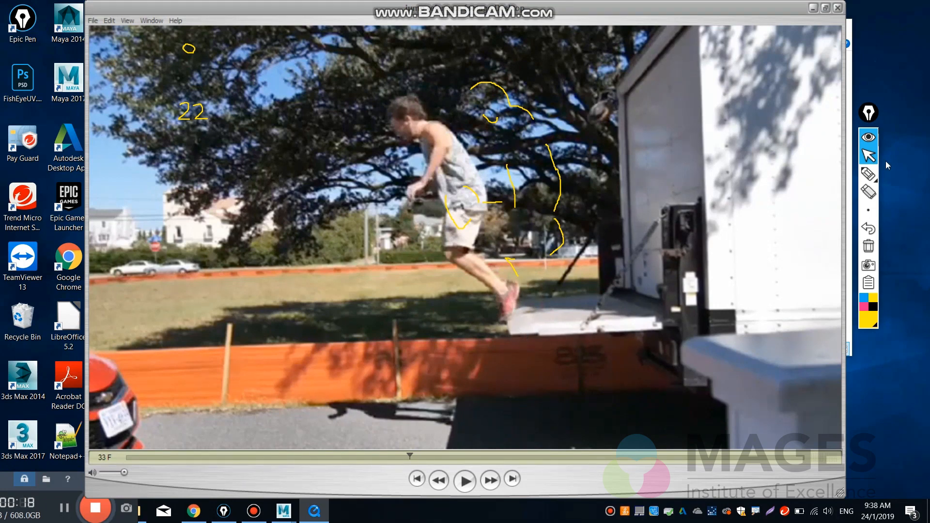
{"action": "left_click", "coordinate": [870, 176]}
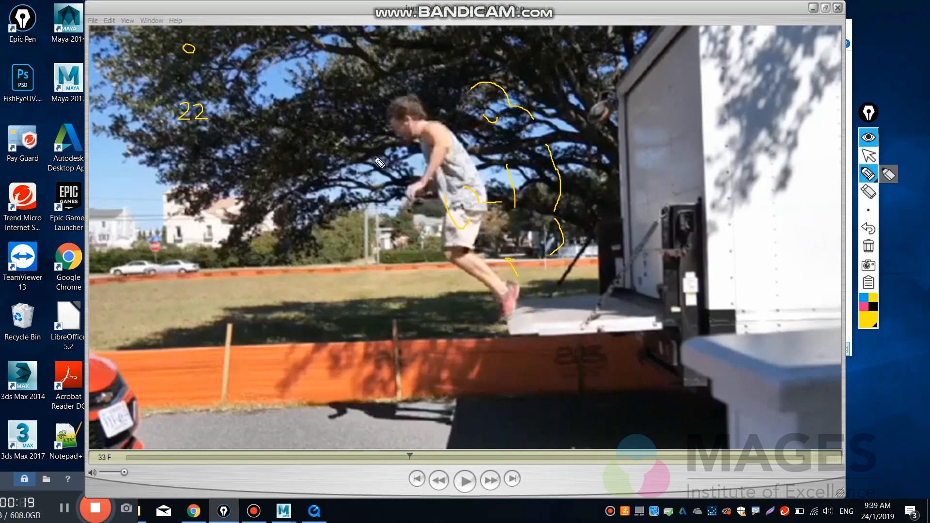
{"action": "mouse_move", "coordinate": [389, 114]}
{"action": "left_mouse_down"}
{"action": "mouse_move", "coordinate": [392, 130]}
{"action": "mouse_move", "coordinate": [436, 120]}
{"action": "mouse_move", "coordinate": [398, 97]}
{"action": "left_mouse_up"}
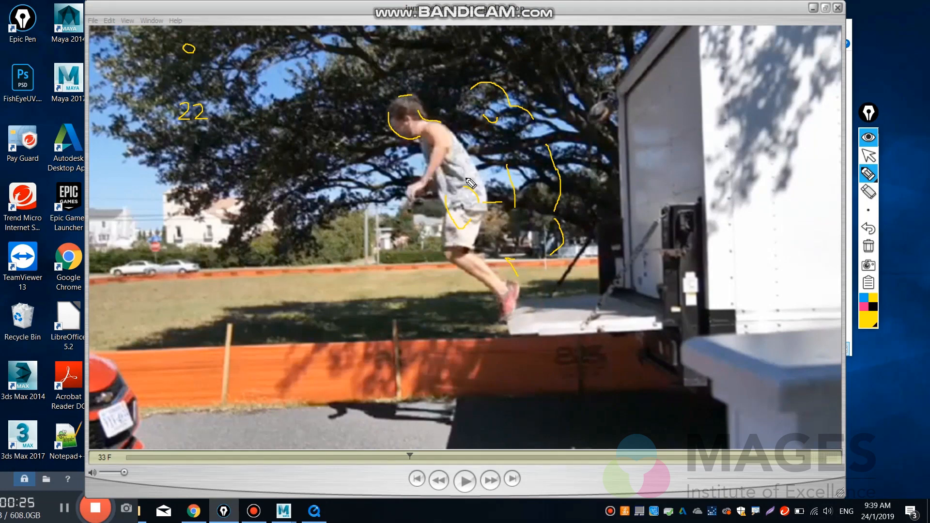
{"action": "mouse_move", "coordinate": [468, 157]}
{"action": "left_mouse_down"}
{"action": "mouse_move", "coordinate": [482, 233]}
{"action": "mouse_move", "coordinate": [480, 247]}
{"action": "mouse_move", "coordinate": [445, 261]}
{"action": "mouse_move", "coordinate": [491, 285]}
{"action": "mouse_move", "coordinate": [505, 316]}
{"action": "left_mouse_up"}
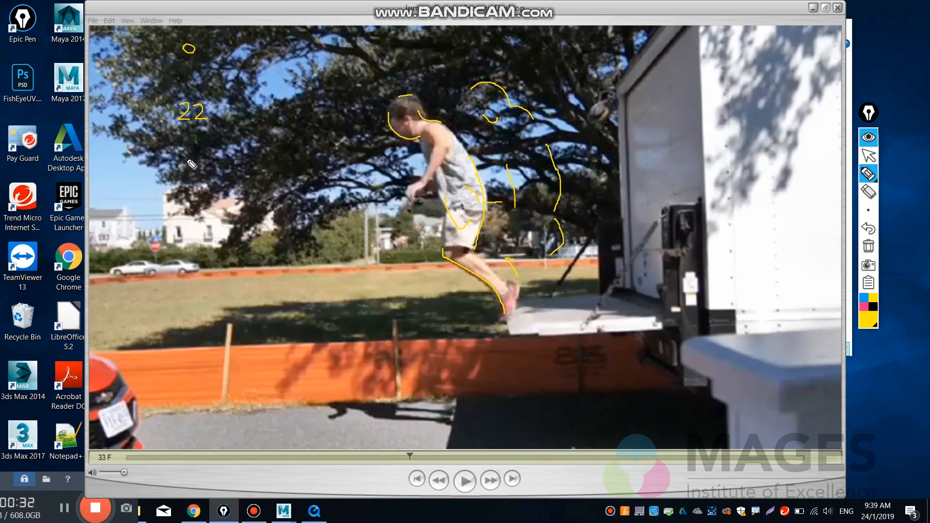
{"action": "mouse_move", "coordinate": [180, 166]}
{"action": "left_mouse_down"}
{"action": "mouse_move", "coordinate": [181, 185]}
{"action": "mouse_move", "coordinate": [202, 171]}
{"action": "mouse_move", "coordinate": [196, 186]}
{"action": "left_mouse_up"}
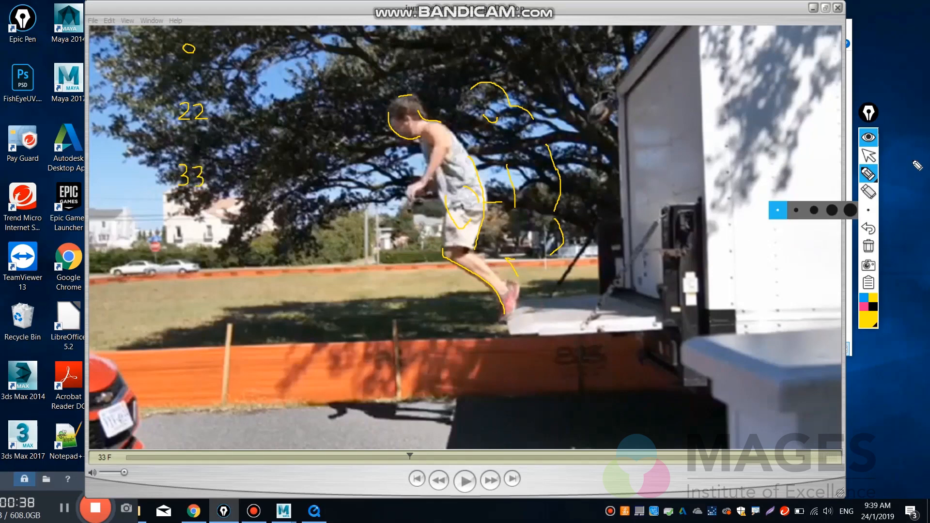
{"action": "left_click", "coordinate": [879, 158]}
Step the clip back and forth frame by frame to settle on frame 36, with the man fully airborne.
{"action": "left_click", "coordinate": [640, 208]}
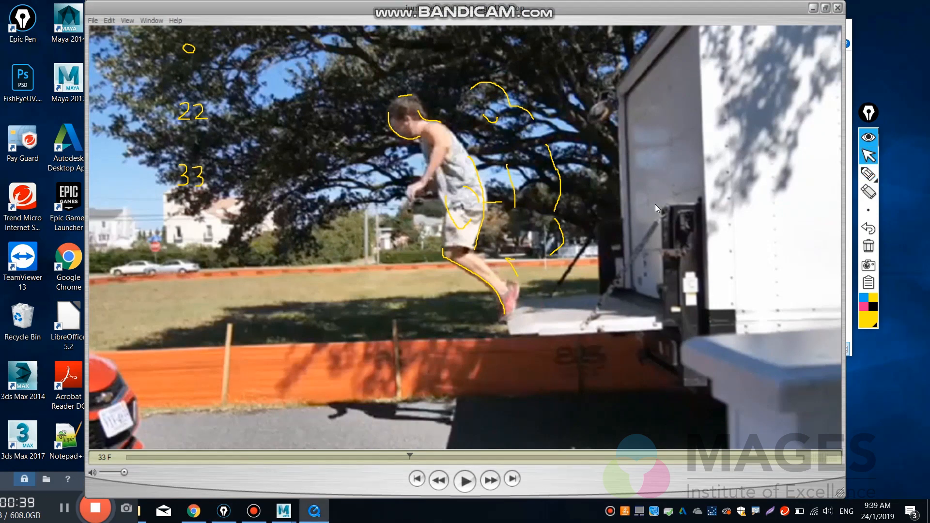
{"action": "key", "text": "Right"}
{"action": "key", "text": "Right"}
{"action": "key", "text": "Right"}
{"action": "key", "text": "Right"}
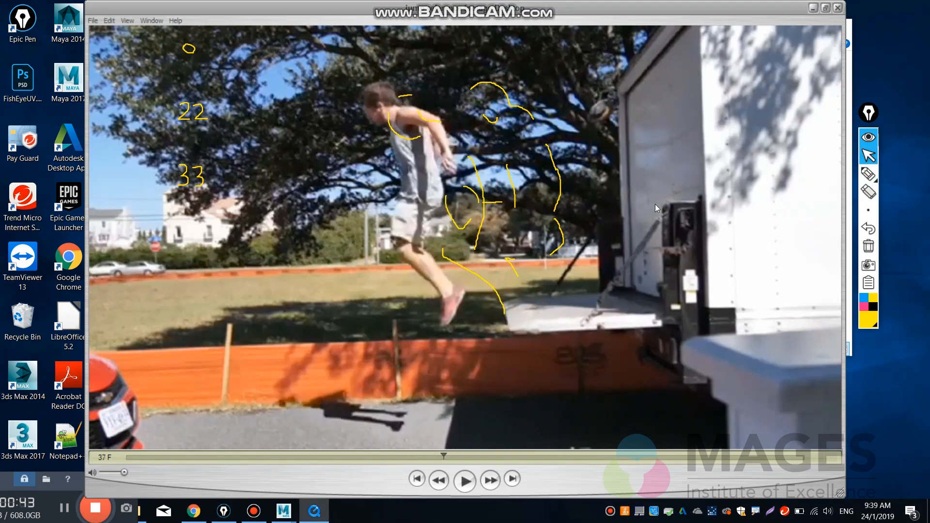
{"action": "key", "text": "Left"}
{"action": "key", "text": "Left"}
{"action": "key", "text": "Right"}
{"action": "key", "text": "Right"}
{"action": "key", "text": "Left"}
{"action": "key", "text": "Left"}
{"action": "key", "text": "Right"}
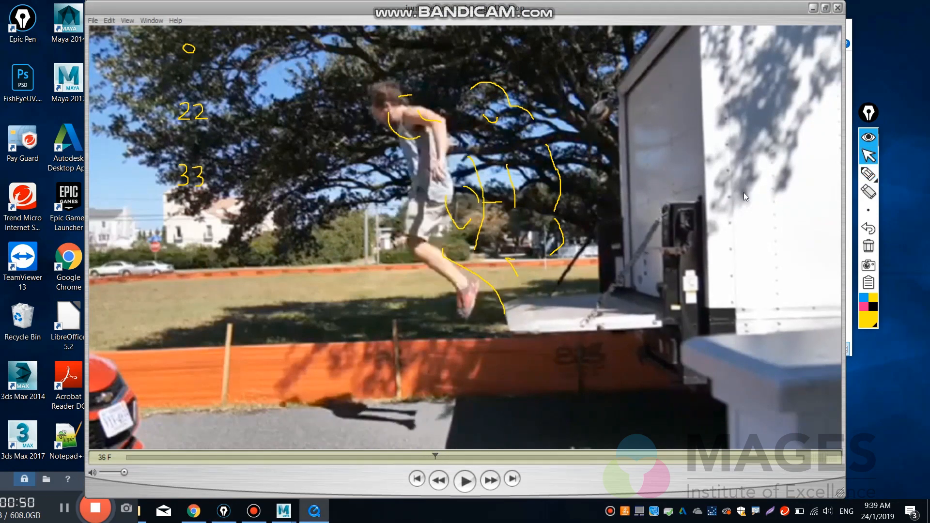
Outline the man's airborne pose at frame 36 in yellow pen and write 36 below the 33.
{"action": "left_click", "coordinate": [868, 174]}
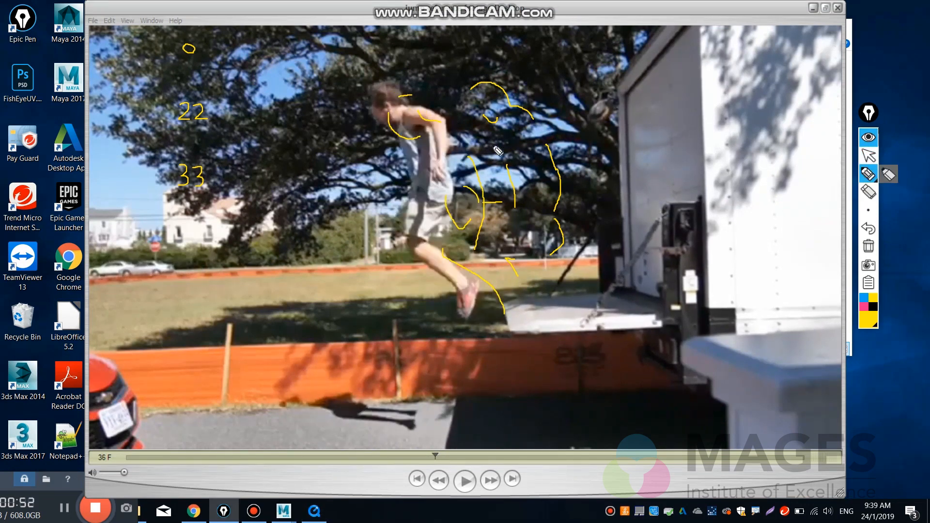
{"action": "left_click_drag", "start_coordinate": [374, 83], "coordinate": [395, 82]}
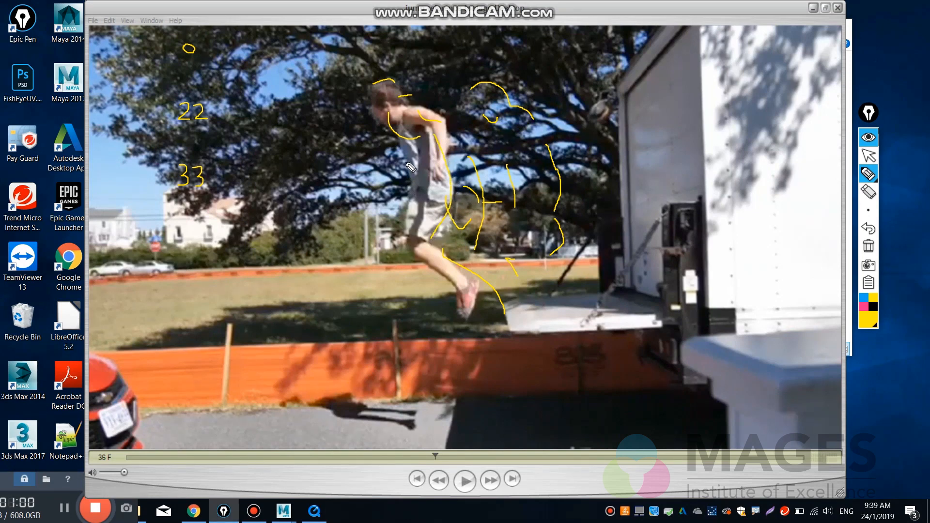
{"action": "left_click_drag", "start_coordinate": [407, 163], "coordinate": [408, 237]}
{"action": "left_click_drag", "start_coordinate": [433, 270], "coordinate": [461, 305]}
{"action": "mouse_move", "coordinate": [181, 224]}
{"action": "left_mouse_down"}
{"action": "mouse_move", "coordinate": [192, 237]}
{"action": "mouse_move", "coordinate": [182, 240]}
{"action": "mouse_move", "coordinate": [199, 237]}
{"action": "left_mouse_up"}
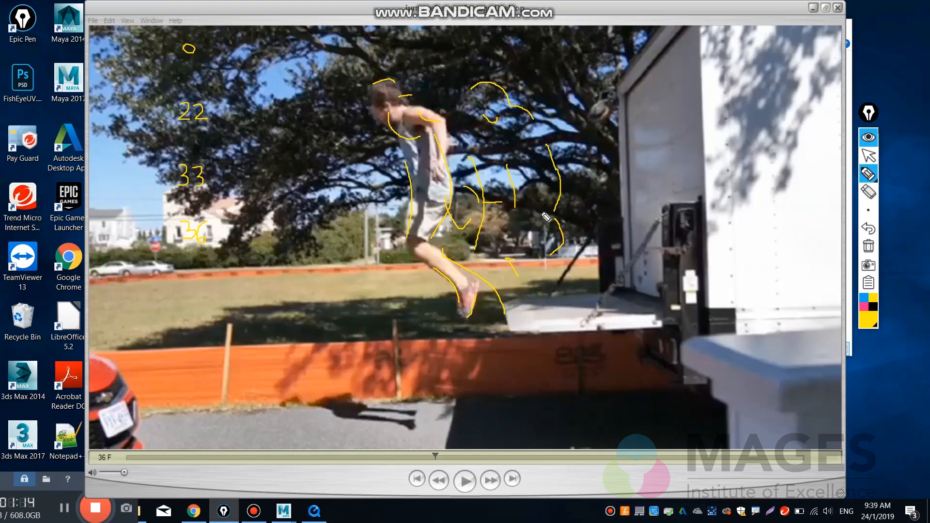
{"action": "left_click", "coordinate": [868, 156]}
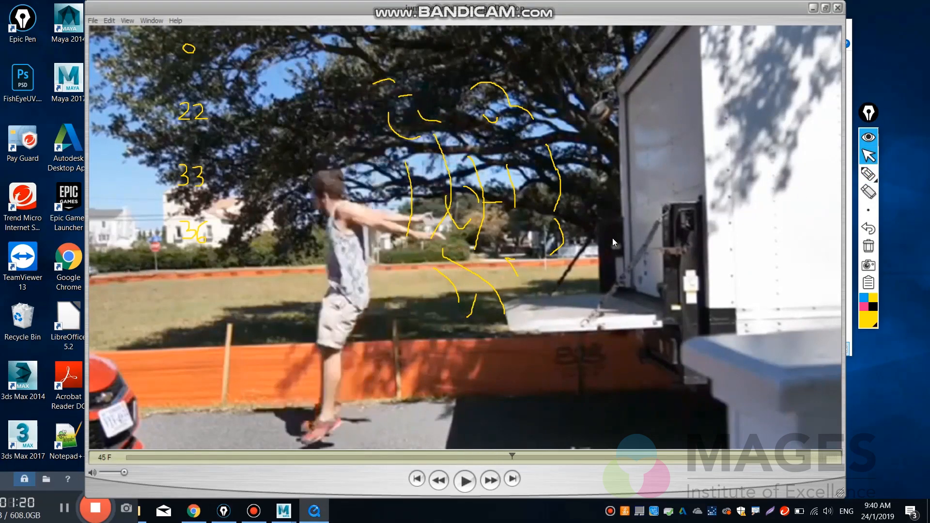
Outline the man's landing pose at frame 45 in yellow pen and write 45 below the 36.
{"action": "left_click", "coordinate": [869, 173]}
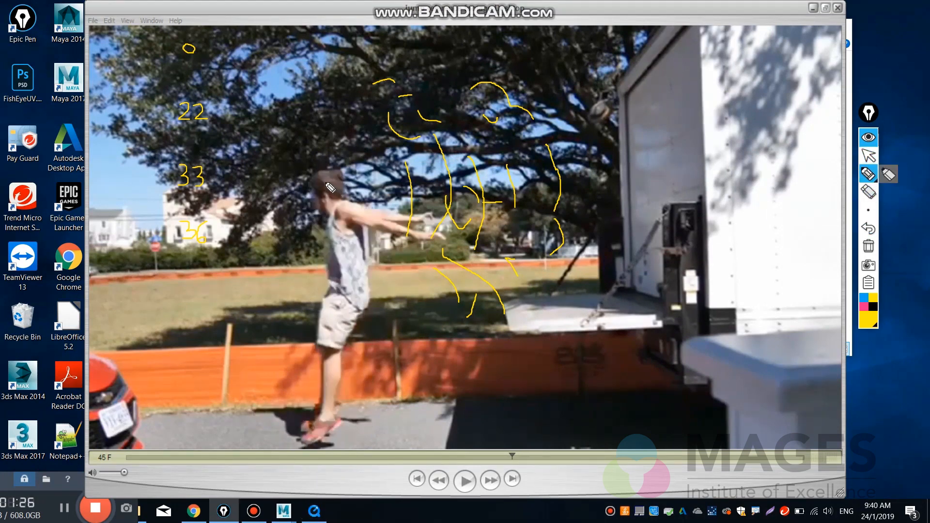
{"action": "mouse_move", "coordinate": [342, 182]}
{"action": "left_mouse_down"}
{"action": "mouse_move", "coordinate": [342, 199]}
{"action": "mouse_move", "coordinate": [326, 211]}
{"action": "mouse_move", "coordinate": [364, 245]}
{"action": "mouse_move", "coordinate": [363, 305]}
{"action": "mouse_move", "coordinate": [348, 345]}
{"action": "left_mouse_up"}
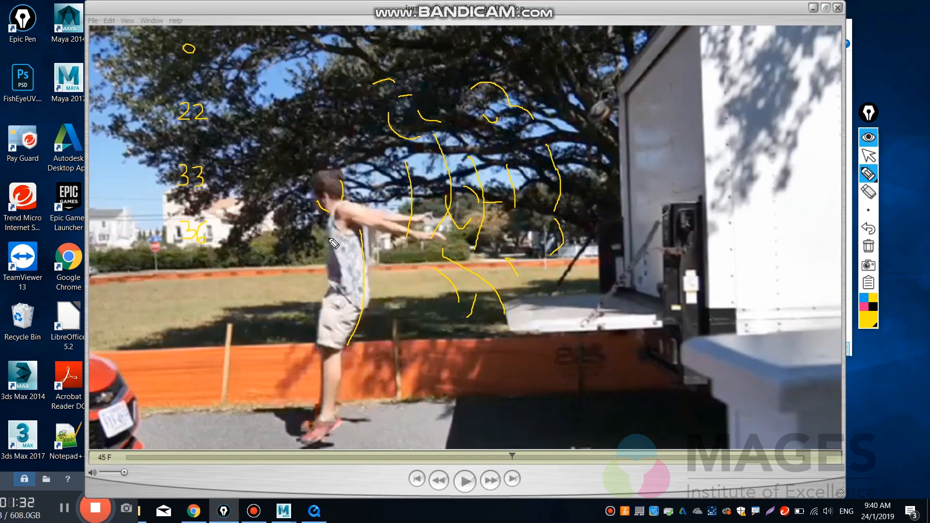
{"action": "left_click_drag", "start_coordinate": [326, 238], "coordinate": [320, 338]}
{"action": "mouse_move", "coordinate": [339, 426]}
{"action": "left_mouse_down"}
{"action": "mouse_move", "coordinate": [312, 448]}
{"action": "mouse_move", "coordinate": [301, 442]}
{"action": "left_mouse_up"}
{"action": "mouse_move", "coordinate": [186, 271]}
{"action": "left_mouse_down"}
{"action": "mouse_move", "coordinate": [172, 287]}
{"action": "mouse_move", "coordinate": [188, 286]}
{"action": "mouse_move", "coordinate": [182, 300]}
{"action": "left_mouse_up"}
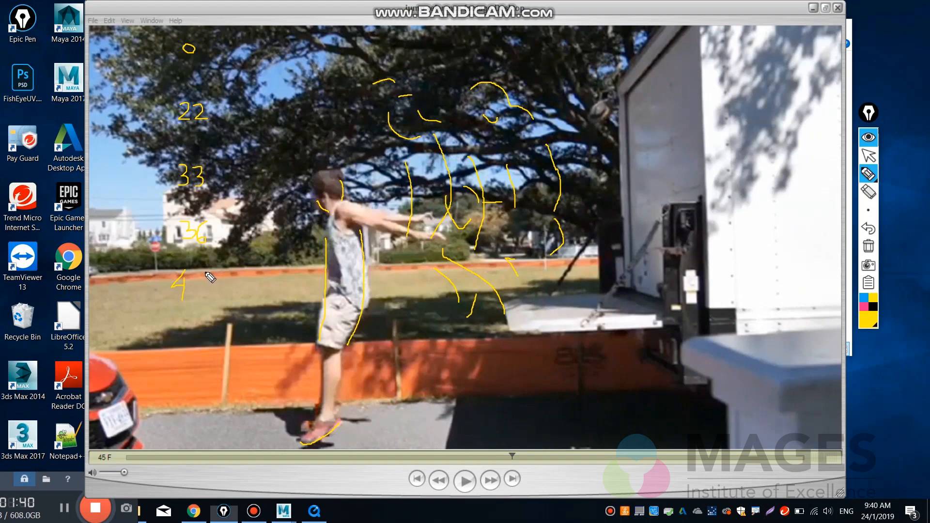
{"action": "mouse_move", "coordinate": [209, 273]}
{"action": "left_mouse_down"}
{"action": "mouse_move", "coordinate": [201, 284]}
{"action": "mouse_move", "coordinate": [209, 291]}
{"action": "mouse_move", "coordinate": [198, 298]}
{"action": "left_mouse_up"}
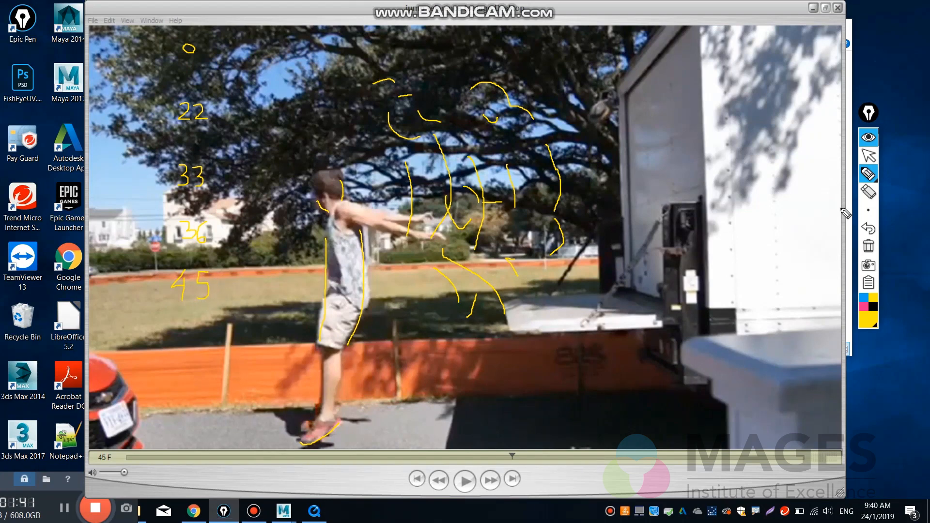
{"action": "left_click", "coordinate": [868, 155]}
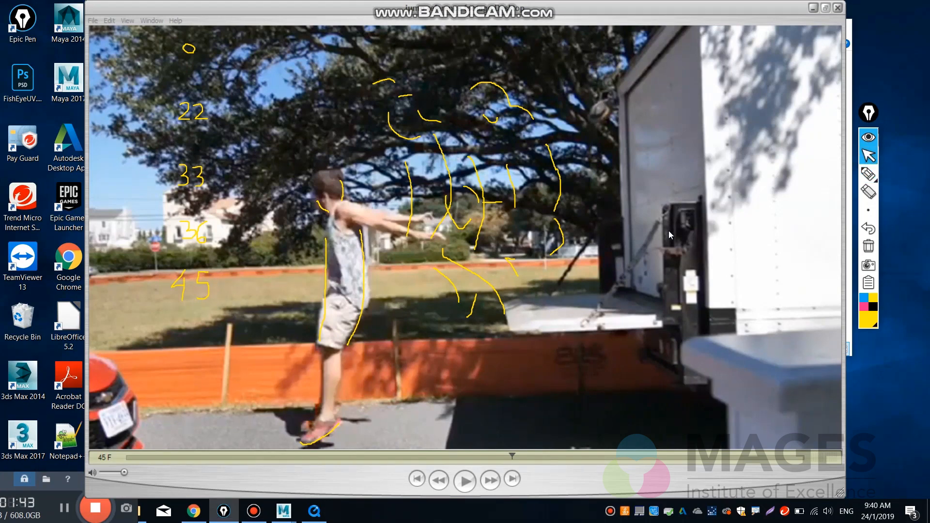
Advance to frame 55, outline the man's crouched landing pose in yellow pen, and write 55 below the 45.
{"action": "left_click", "coordinate": [562, 269]}
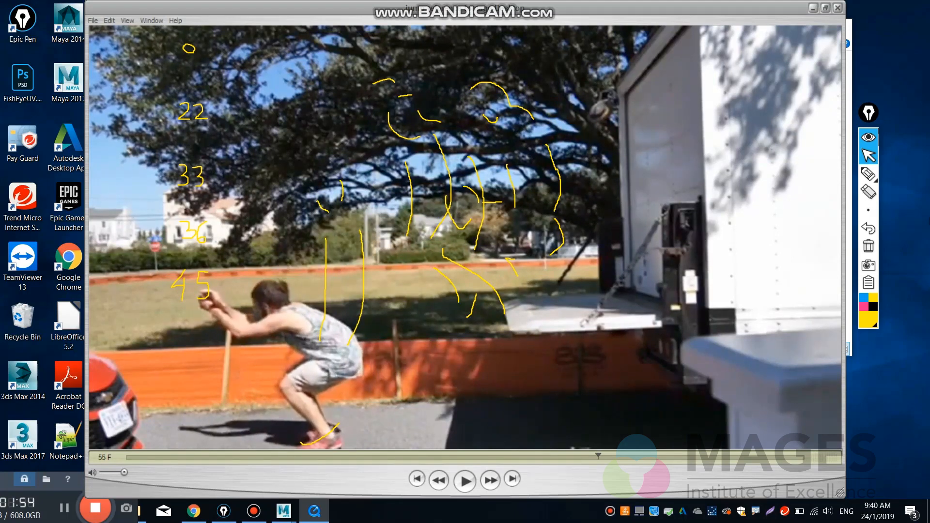
{"action": "left_click", "coordinate": [869, 175]}
{"action": "mouse_move", "coordinate": [255, 294]}
{"action": "left_mouse_down"}
{"action": "mouse_move", "coordinate": [261, 320]}
{"action": "mouse_move", "coordinate": [287, 304]}
{"action": "mouse_move", "coordinate": [343, 324]}
{"action": "left_mouse_up"}
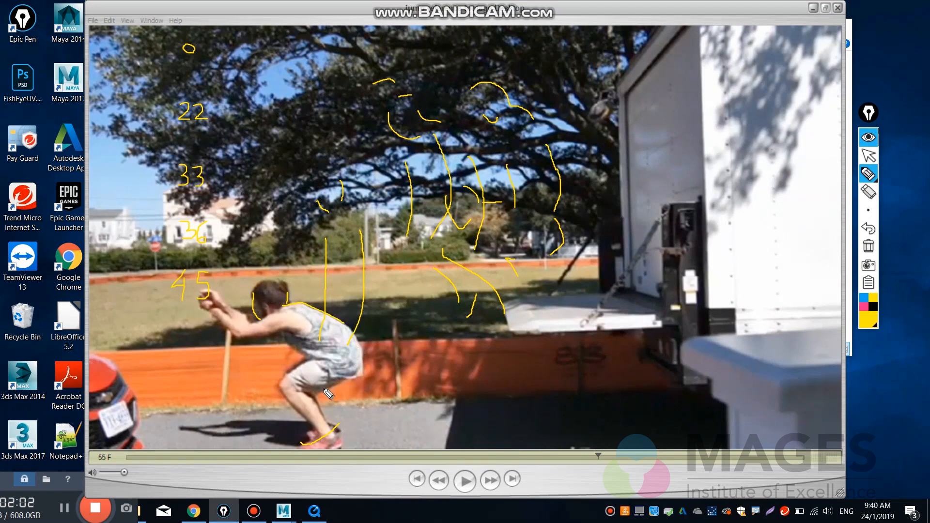
{"action": "mouse_move", "coordinate": [295, 347]}
{"action": "left_mouse_down"}
{"action": "mouse_move", "coordinate": [309, 360]}
{"action": "mouse_move", "coordinate": [285, 376]}
{"action": "mouse_move", "coordinate": [284, 394]}
{"action": "mouse_move", "coordinate": [314, 394]}
{"action": "left_mouse_up"}
{"action": "left_click", "coordinate": [869, 157]}
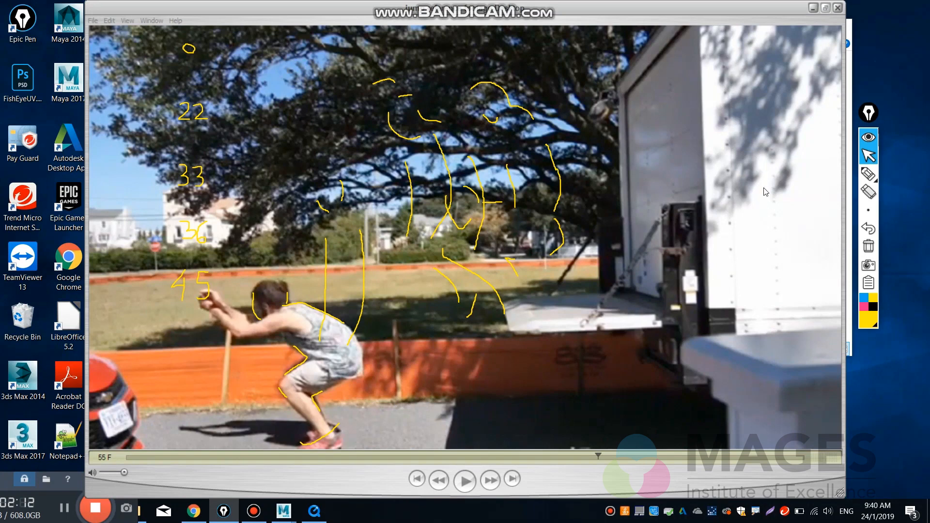
{"action": "left_click", "coordinate": [869, 173]}
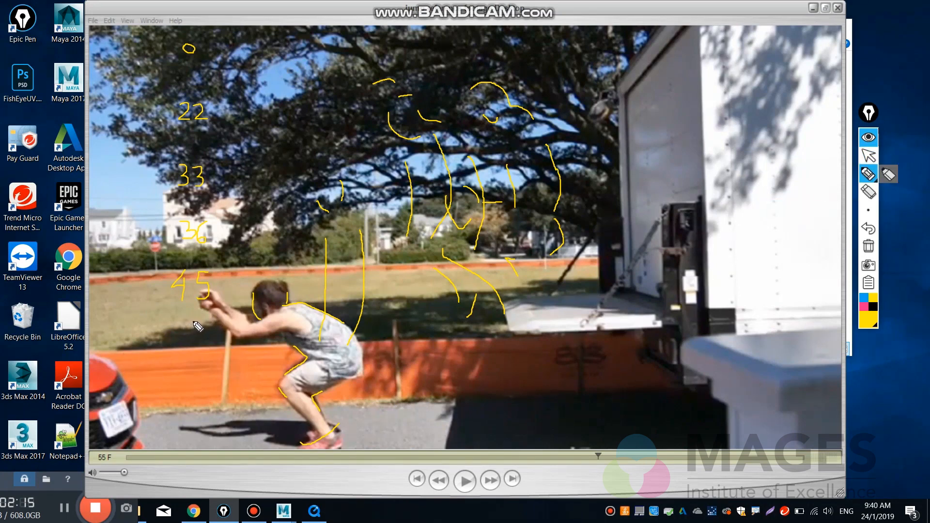
{"action": "mouse_move", "coordinate": [192, 321]}
{"action": "left_mouse_down"}
{"action": "mouse_move", "coordinate": [183, 342]}
{"action": "mouse_move", "coordinate": [207, 322]}
{"action": "mouse_move", "coordinate": [209, 338]}
{"action": "mouse_move", "coordinate": [200, 343]}
{"action": "left_mouse_up"}
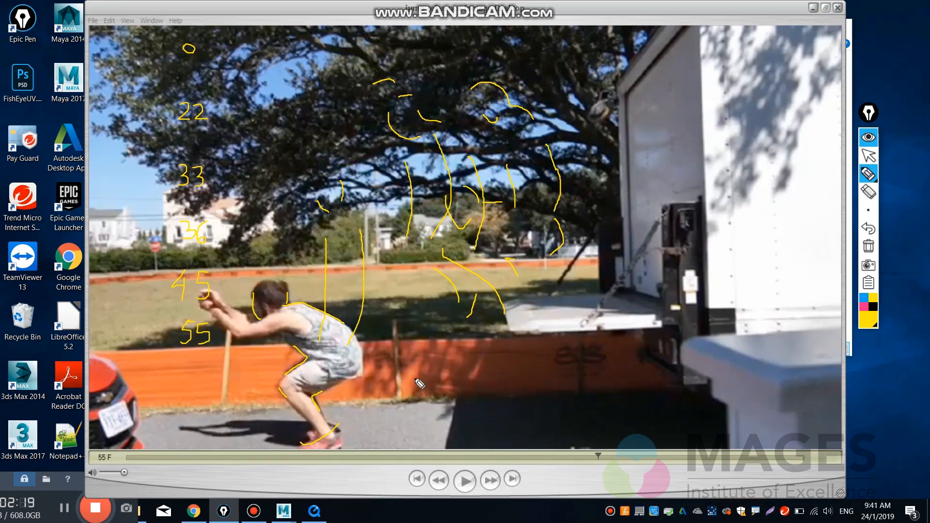
{"action": "left_click", "coordinate": [869, 156]}
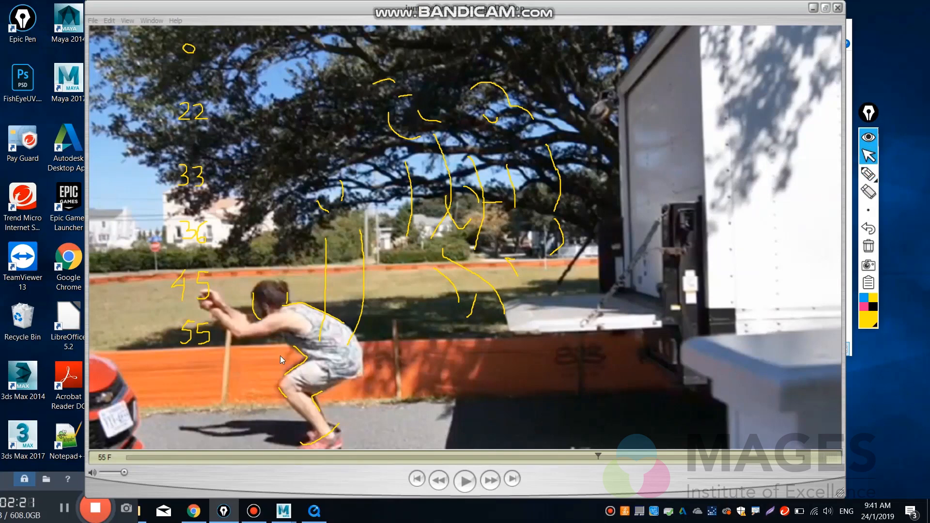
Step the clip forward and back frame by frame to settle on frame 72, with the man upright and his arms swung behind him.
{"action": "left_click", "coordinate": [635, 308]}
{"action": "key", "text": "Right"}
{"action": "key", "text": "Right"}
{"action": "key", "text": "Right"}
{"action": "key", "text": "Right"}
{"action": "key", "text": "Right"}
{"action": "key", "text": "Right"}
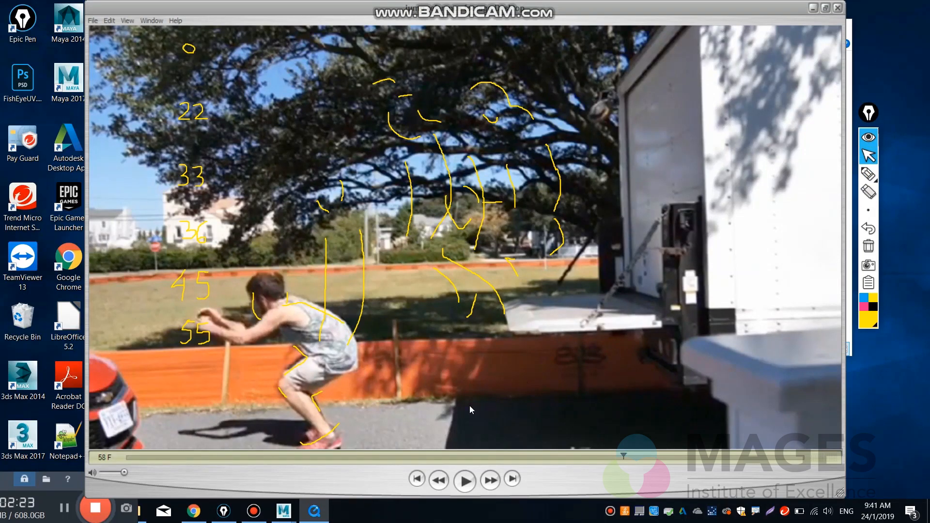
{"action": "key", "text": "Right"}
{"action": "key", "text": "Right"}
{"action": "key", "text": "Right"}
{"action": "key", "text": "Right"}
{"action": "key", "text": "Right"}
{"action": "key", "text": "Right"}
{"action": "key", "text": "Right"}
{"action": "key", "text": "Right"}
{"action": "key", "text": "Right"}
{"action": "key", "text": "Right"}
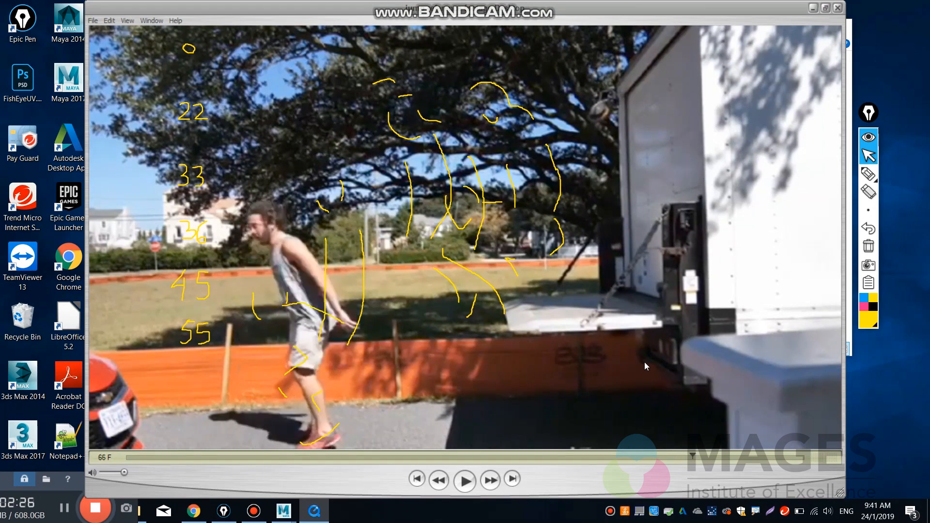
{"action": "key", "text": "Right"}
{"action": "key", "text": "Right"}
{"action": "key", "text": "Right"}
{"action": "key", "text": "Right"}
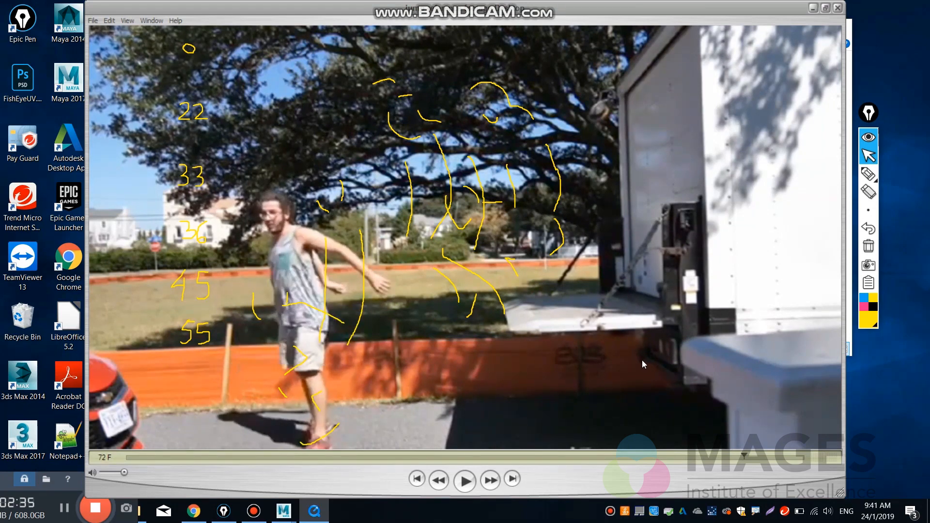
{"action": "key", "text": "Left"}
{"action": "key", "text": "Left"}
{"action": "key", "text": "Left"}
{"action": "key", "text": "Left"}
{"action": "key", "text": "Left"}
{"action": "key", "text": "Left"}
{"action": "key", "text": "Right"}
{"action": "key", "text": "Right"}
{"action": "key", "text": "Right"}
Outline the man's head and torso at frame 72 in yellow pen and write 72 below the 55.
{"action": "left_click", "coordinate": [869, 173]}
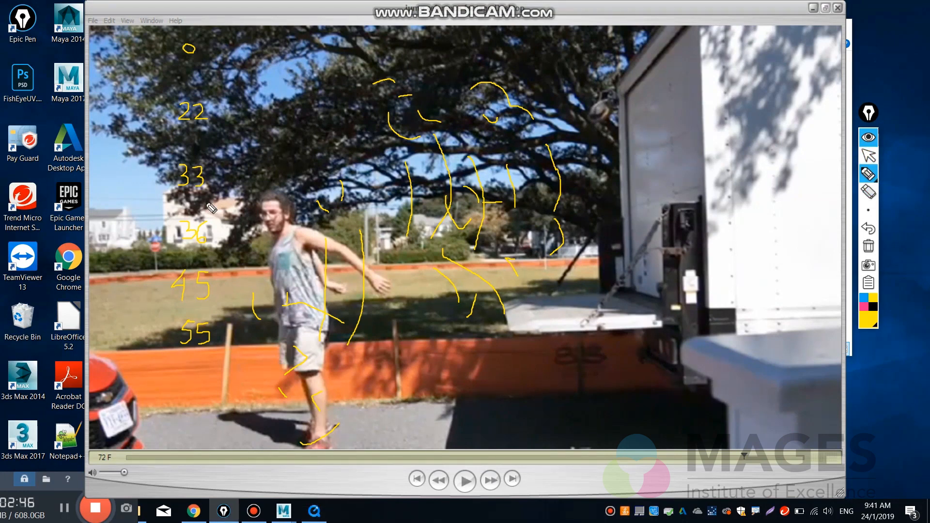
{"action": "left_click_drag", "start_coordinate": [265, 202], "coordinate": [262, 219]}
{"action": "left_click_drag", "start_coordinate": [278, 246], "coordinate": [274, 299]}
{"action": "mouse_move", "coordinate": [185, 372]}
{"action": "left_mouse_down"}
{"action": "mouse_move", "coordinate": [196, 373]}
{"action": "mouse_move", "coordinate": [188, 389]}
{"action": "mouse_move", "coordinate": [201, 378]}
{"action": "mouse_move", "coordinate": [212, 391]}
{"action": "left_mouse_up"}
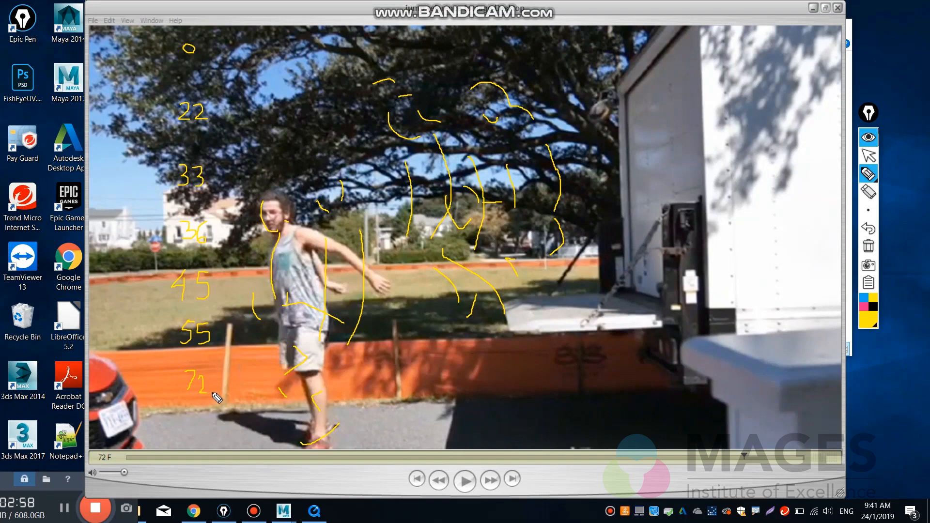
{"action": "left_click", "coordinate": [872, 158]}
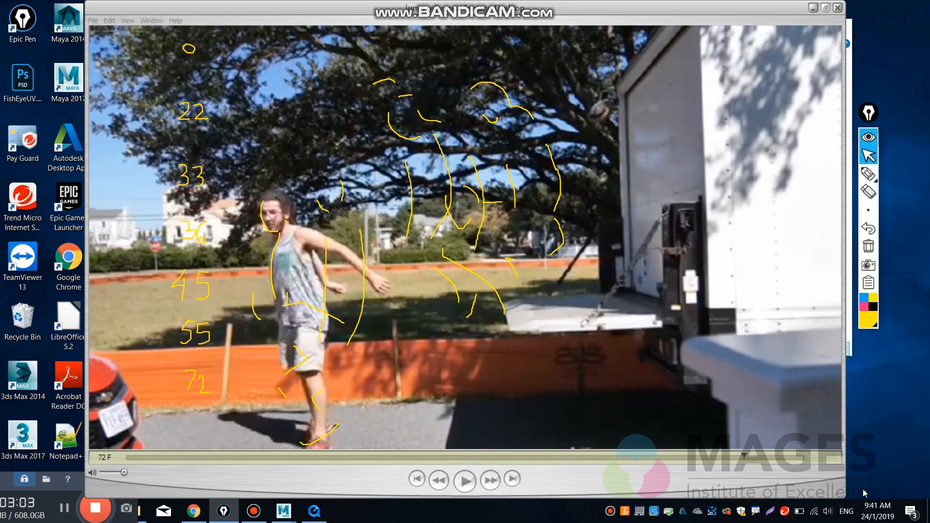
Advance to frame 79, outline the man's walking pose in yellow pen, and write 79 below the 72.
{"action": "left_click_drag", "start_coordinate": [753, 459], "coordinate": [826, 458]}
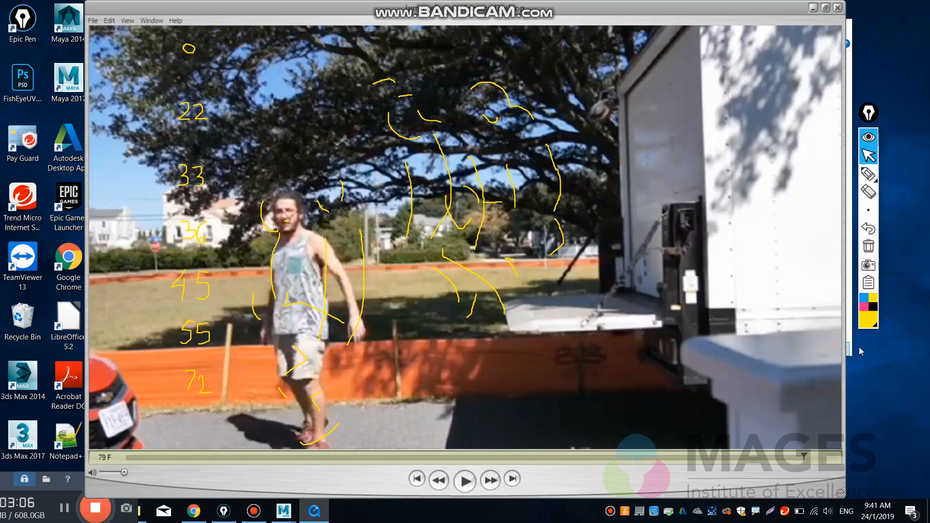
{"action": "left_click", "coordinate": [868, 173]}
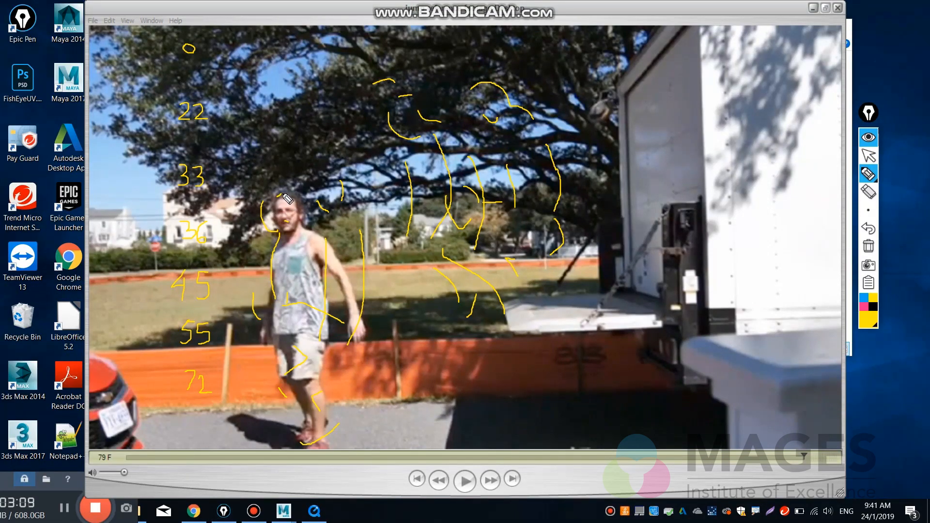
{"action": "left_click_drag", "start_coordinate": [277, 198], "coordinate": [300, 200]}
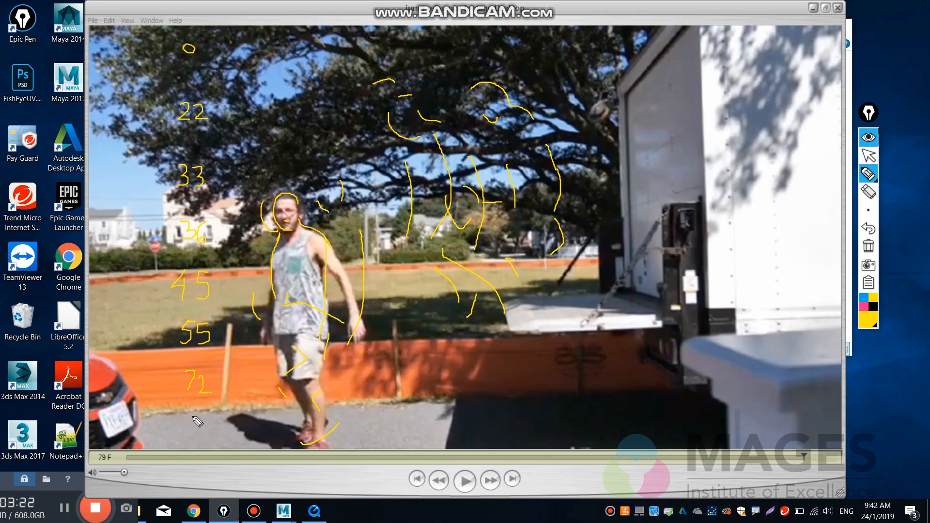
{"action": "mouse_move", "coordinate": [187, 417]}
{"action": "left_mouse_down"}
{"action": "mouse_move", "coordinate": [197, 415]}
{"action": "mouse_move", "coordinate": [189, 429]}
{"action": "mouse_move", "coordinate": [210, 415]}
{"action": "mouse_move", "coordinate": [203, 421]}
{"action": "mouse_move", "coordinate": [210, 433]}
{"action": "left_mouse_up"}
{"action": "left_click", "coordinate": [868, 155]}
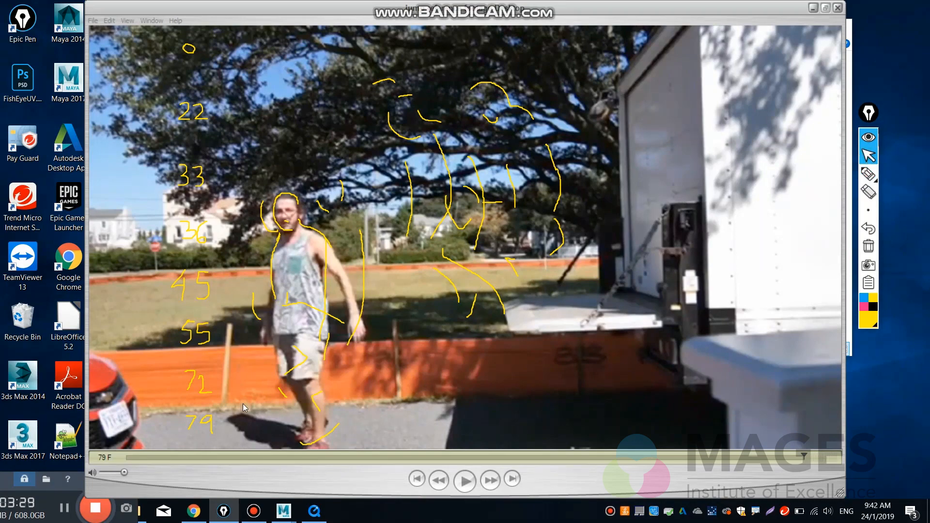
Return to frame 0 and scrub forward to frame 22 to review the motion between the first key poses, dismissing the battery notification.
{"action": "left_click_drag", "start_coordinate": [131, 459], "coordinate": [814, 453]}
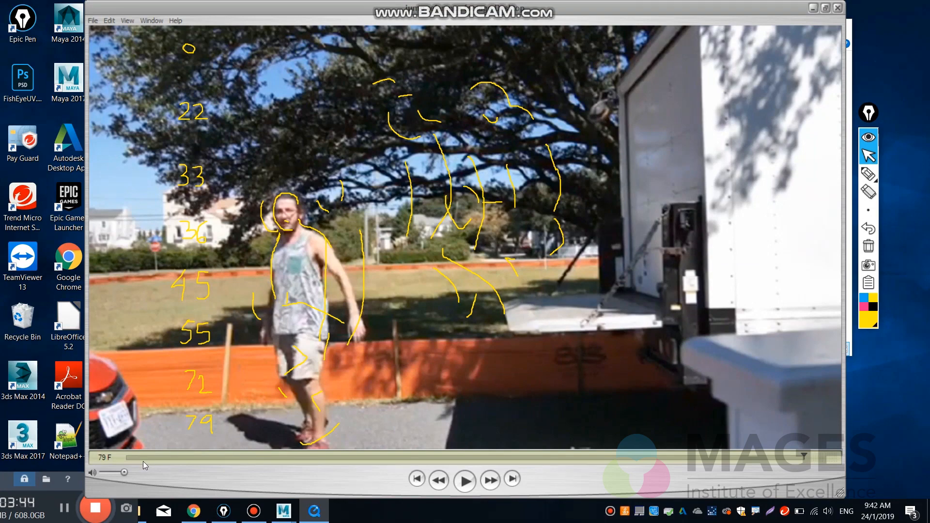
{"action": "left_click", "coordinate": [129, 458]}
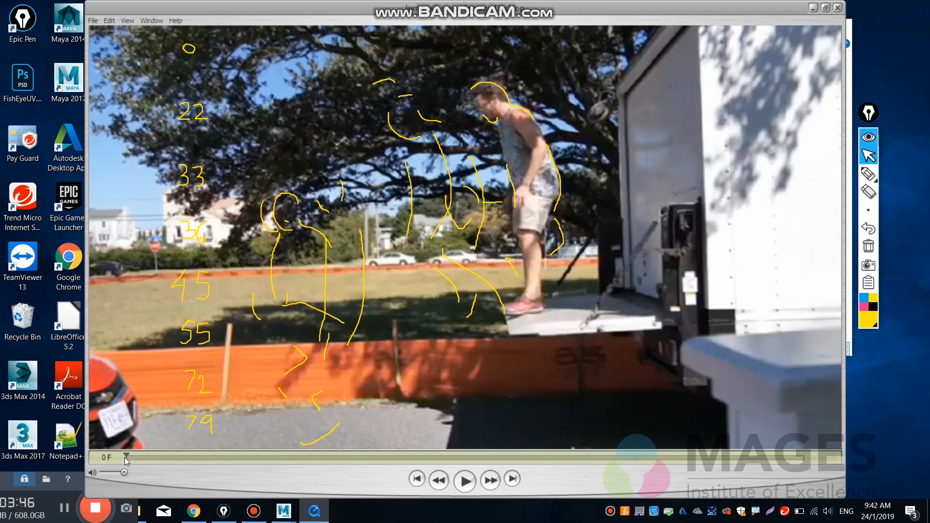
{"action": "mouse_move", "coordinate": [137, 457]}
{"action": "left_mouse_down"}
{"action": "mouse_move", "coordinate": [313, 461]}
{"action": "mouse_move", "coordinate": [91, 465]}
{"action": "mouse_move", "coordinate": [309, 457]}
{"action": "mouse_move", "coordinate": [114, 462]}
{"action": "mouse_move", "coordinate": [307, 461]}
{"action": "mouse_move", "coordinate": [124, 464]}
{"action": "left_mouse_up"}
{"action": "left_click_drag", "start_coordinate": [126, 457], "coordinate": [318, 444]}
{"action": "key", "text": "Right"}
{"action": "key", "text": "Right"}
{"action": "key", "text": "Right"}
{"action": "key", "text": "Right"}
{"action": "key", "text": "Right"}
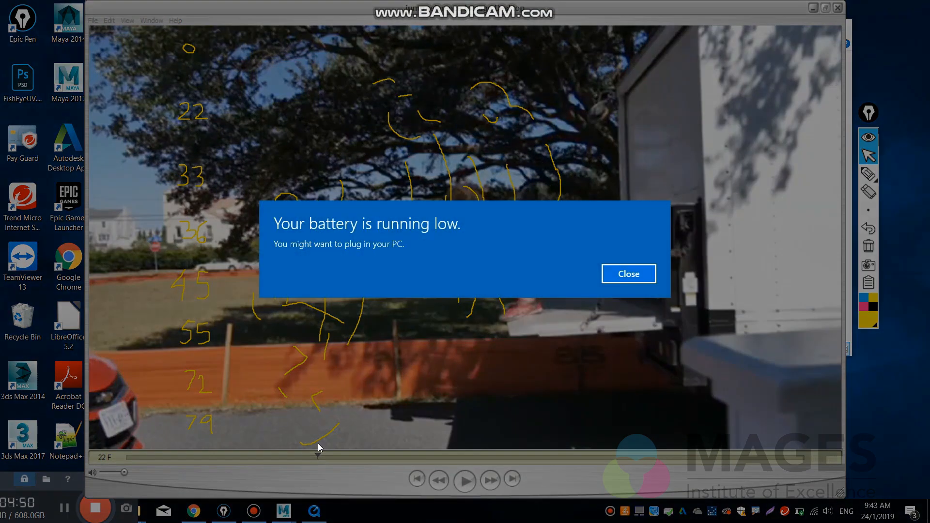
{"action": "left_click", "coordinate": [629, 274]}
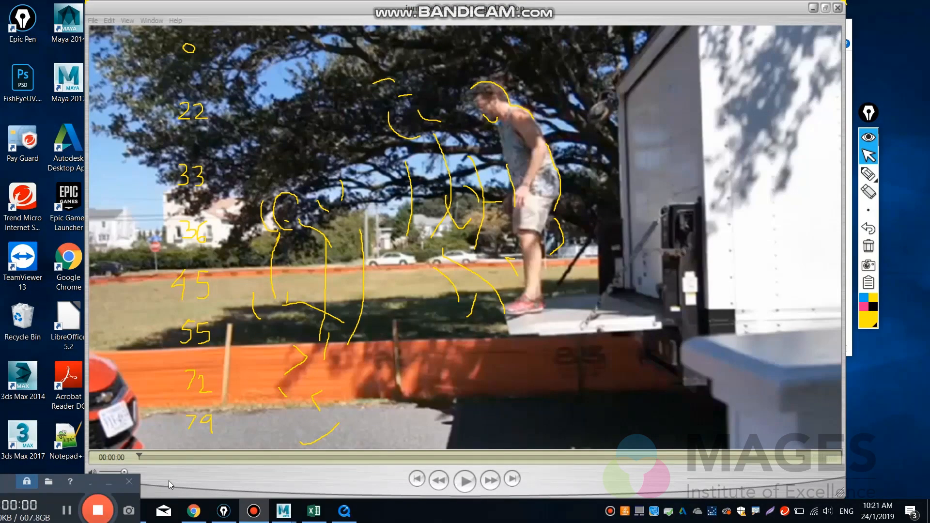
Change the drawing pen's colour to blue.
{"action": "left_click", "coordinate": [168, 481]}
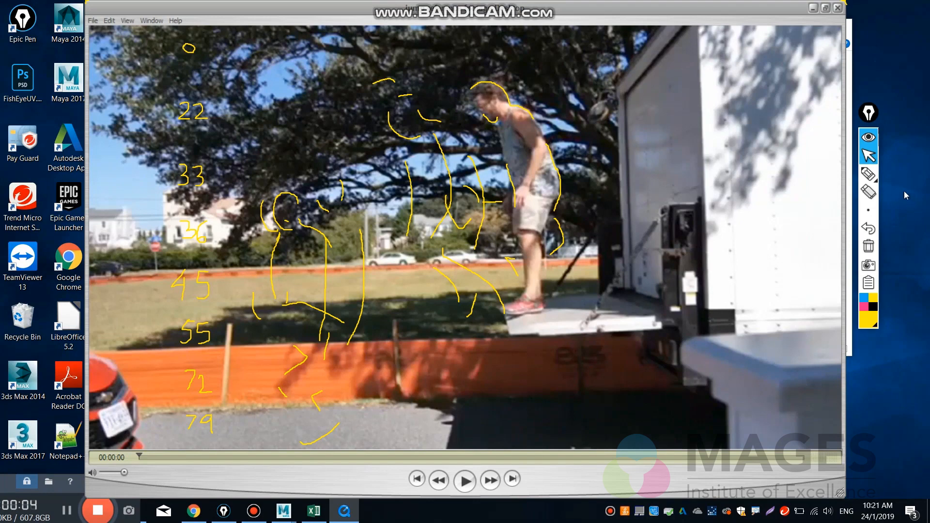
{"action": "left_click", "coordinate": [870, 174]}
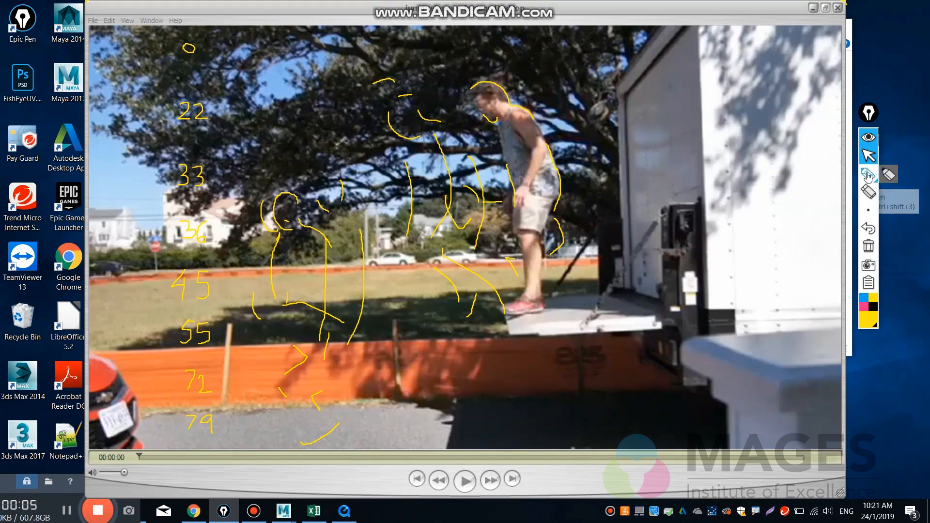
{"action": "left_click", "coordinate": [866, 300]}
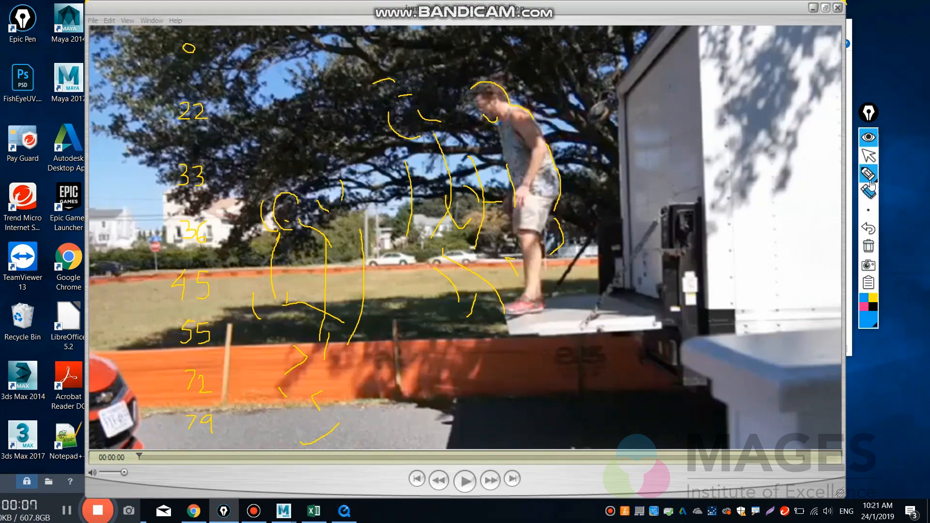
{"action": "left_click", "coordinate": [870, 156]}
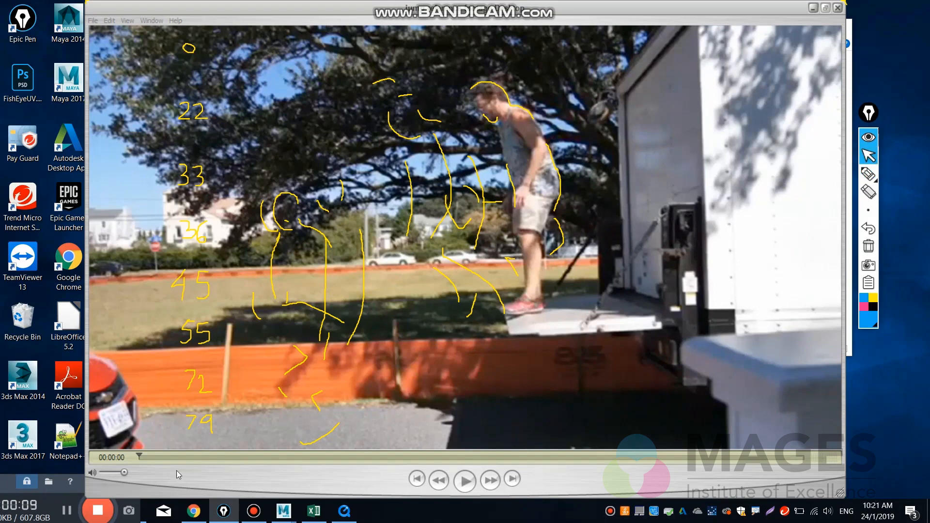
Switch the player's time display to Frame Number and advance the clip from the start to frame 5.
{"action": "left_click", "coordinate": [145, 457]}
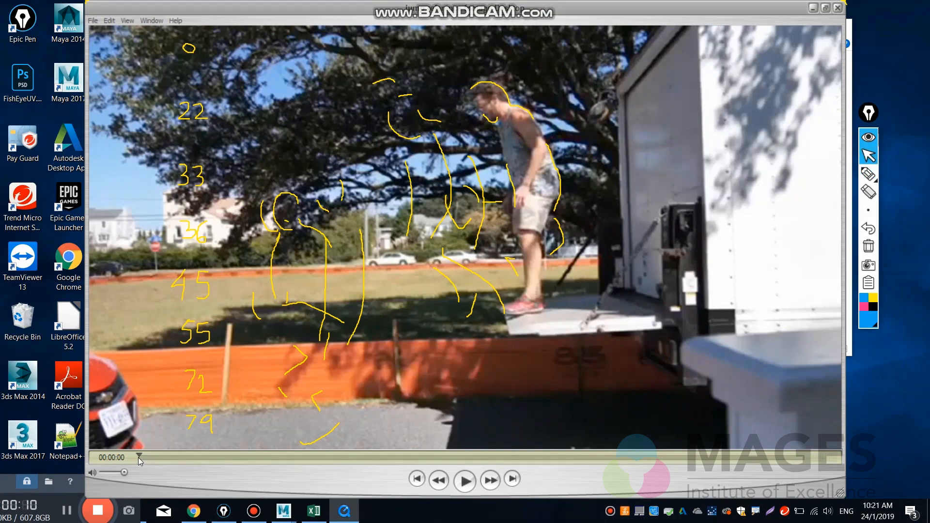
{"action": "left_click", "coordinate": [127, 458]}
{"action": "left_click", "coordinate": [134, 484]}
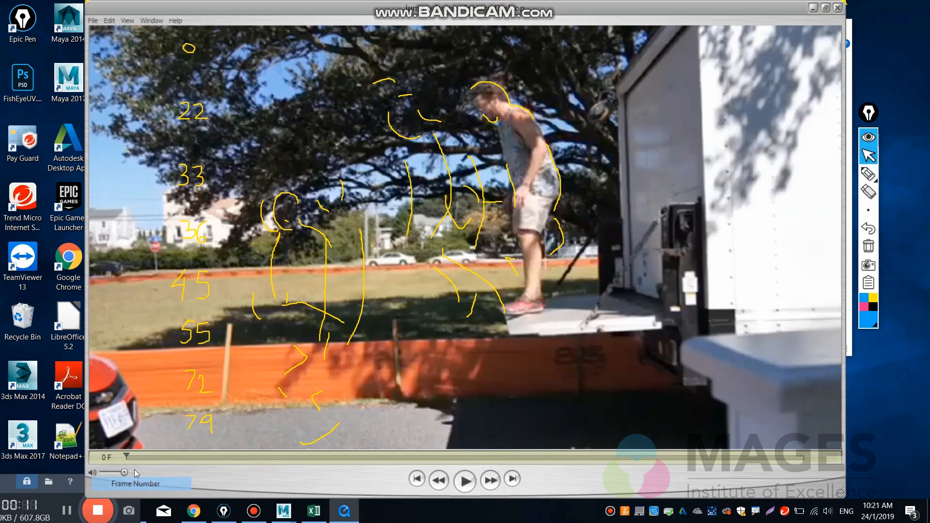
{"action": "left_click_drag", "start_coordinate": [137, 456], "coordinate": [166, 458]}
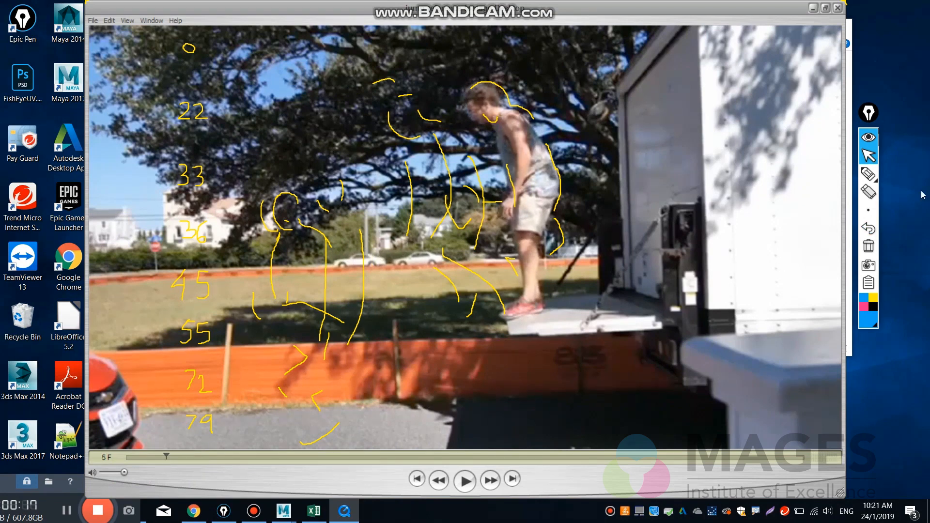
Outline the man's head, chest and back at frame 5 in blue pen.
{"action": "left_click", "coordinate": [869, 175]}
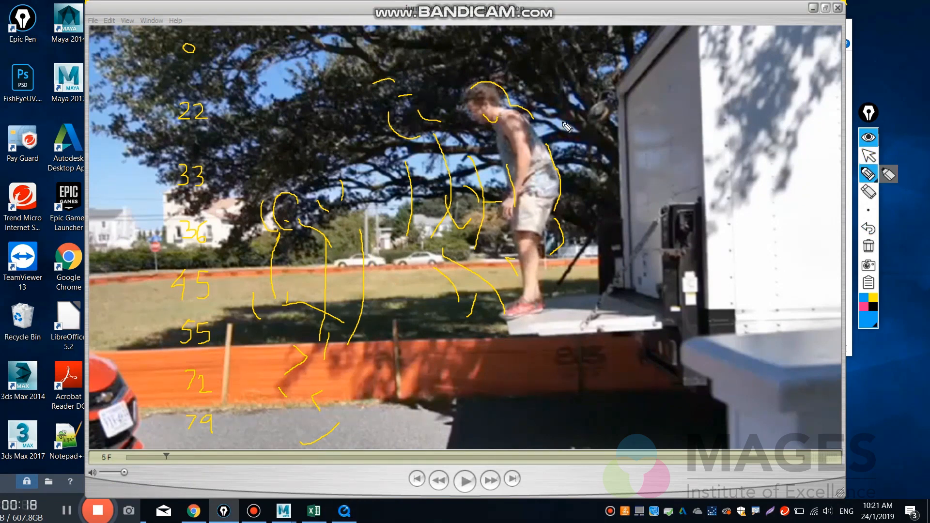
{"action": "mouse_move", "coordinate": [466, 98]}
{"action": "left_mouse_down"}
{"action": "mouse_move", "coordinate": [470, 114]}
{"action": "mouse_move", "coordinate": [490, 122]}
{"action": "left_mouse_up"}
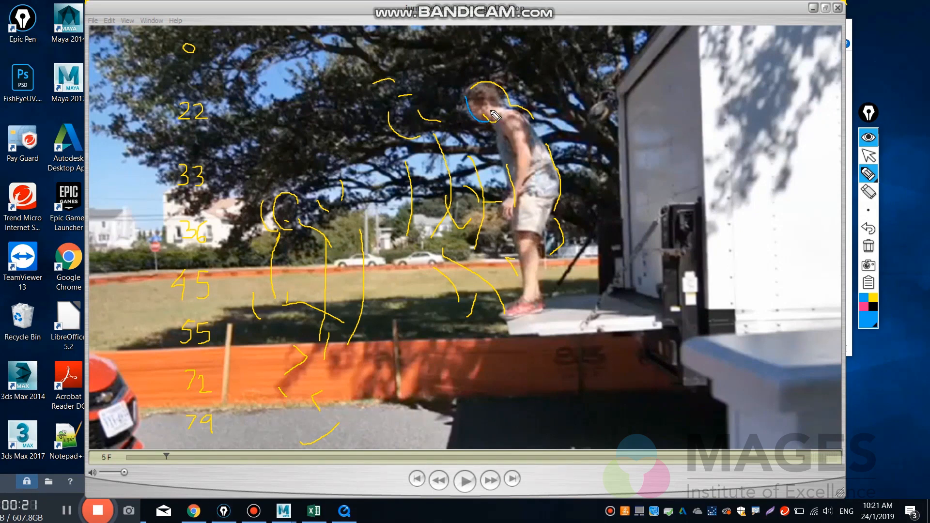
{"action": "left_click_drag", "start_coordinate": [496, 90], "coordinate": [503, 110]}
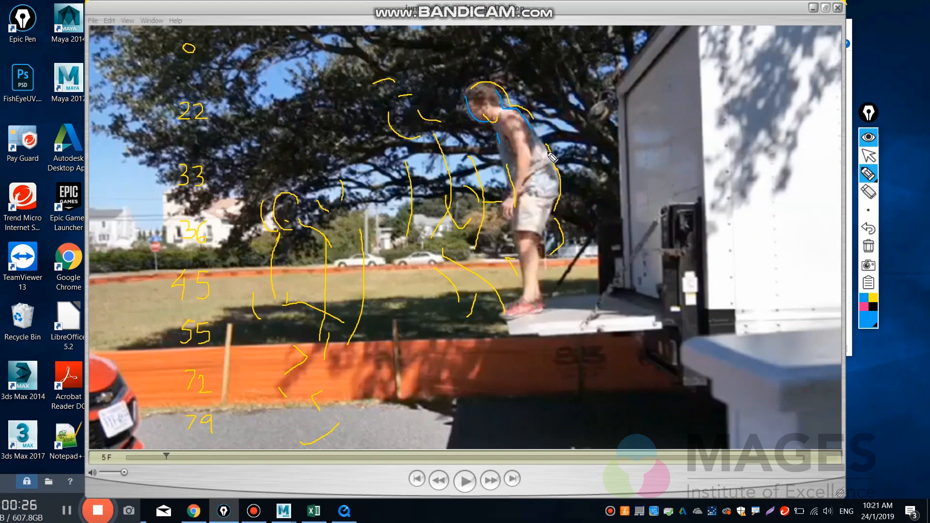
{"action": "left_click_drag", "start_coordinate": [552, 160], "coordinate": [555, 167]}
{"action": "left_click", "coordinate": [868, 155]}
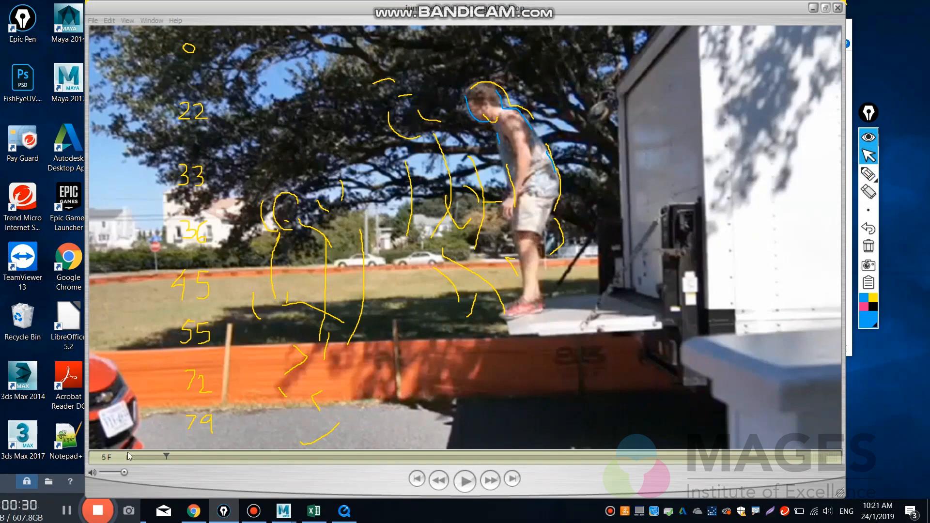
Recheck the opening motion up to frame 5 and write 5 in blue pen just below the 0.
{"action": "left_click_drag", "start_coordinate": [132, 458], "coordinate": [175, 461]}
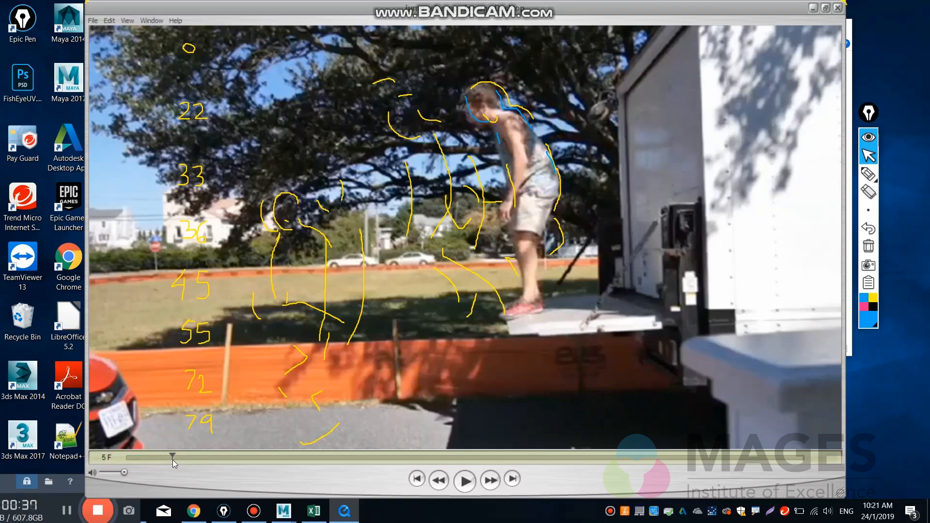
{"action": "left_click", "coordinate": [868, 173]}
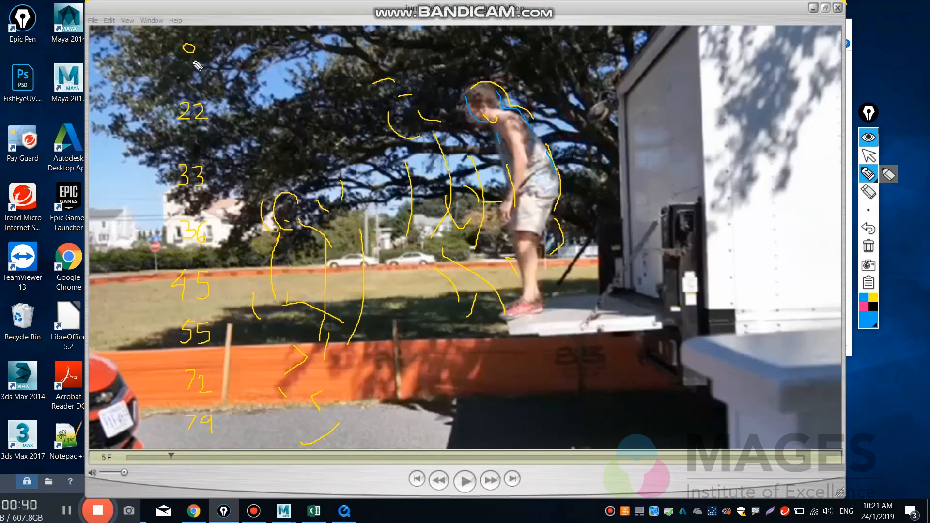
{"action": "left_click_drag", "start_coordinate": [189, 59], "coordinate": [193, 65]}
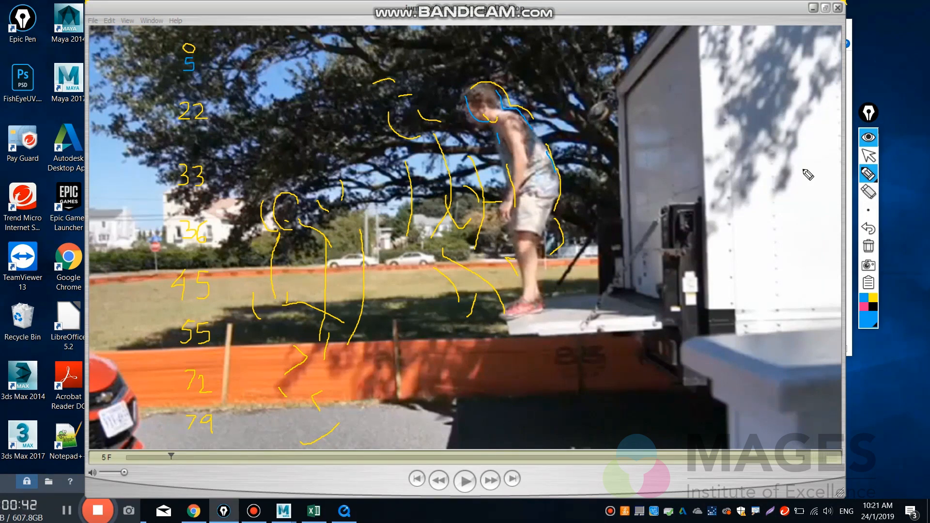
{"action": "left_click", "coordinate": [869, 155]}
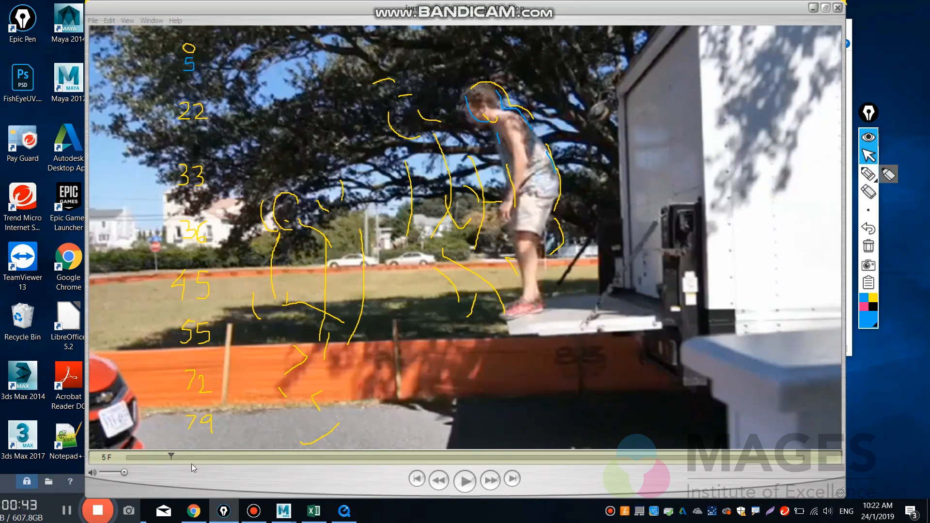
Advance the clip to frame 13, outline the man's head and back in blue pen, and write 13 below the 5.
{"action": "left_click_drag", "start_coordinate": [169, 458], "coordinate": [240, 481]}
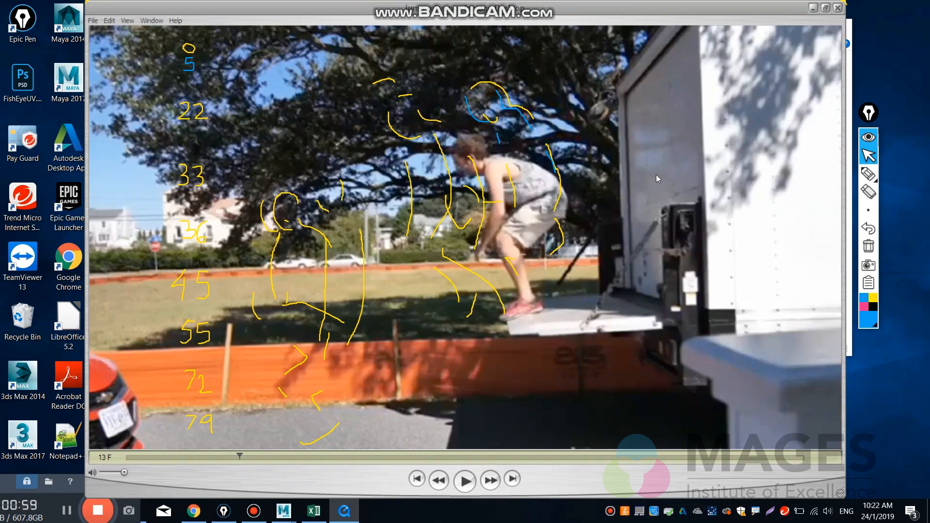
{"action": "left_click", "coordinate": [868, 174]}
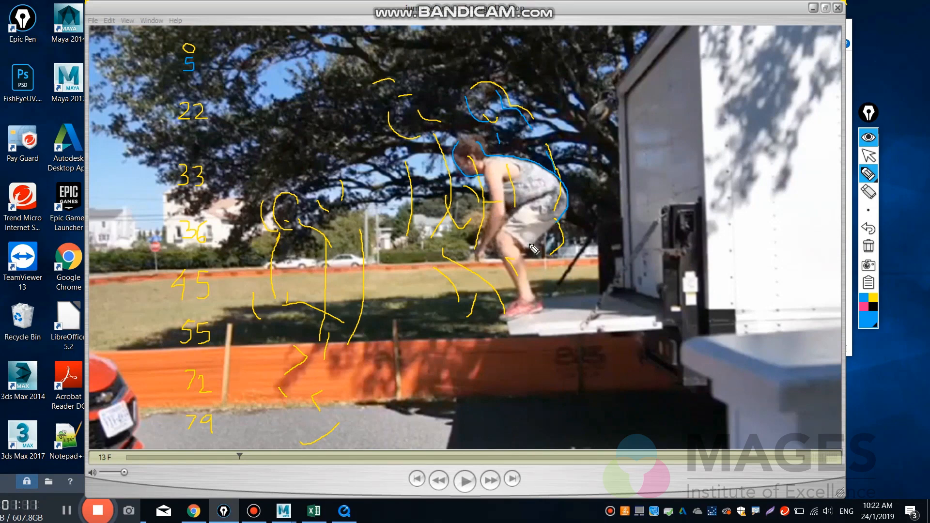
{"action": "left_click", "coordinate": [870, 159]}
{"action": "left_click", "coordinate": [866, 176]}
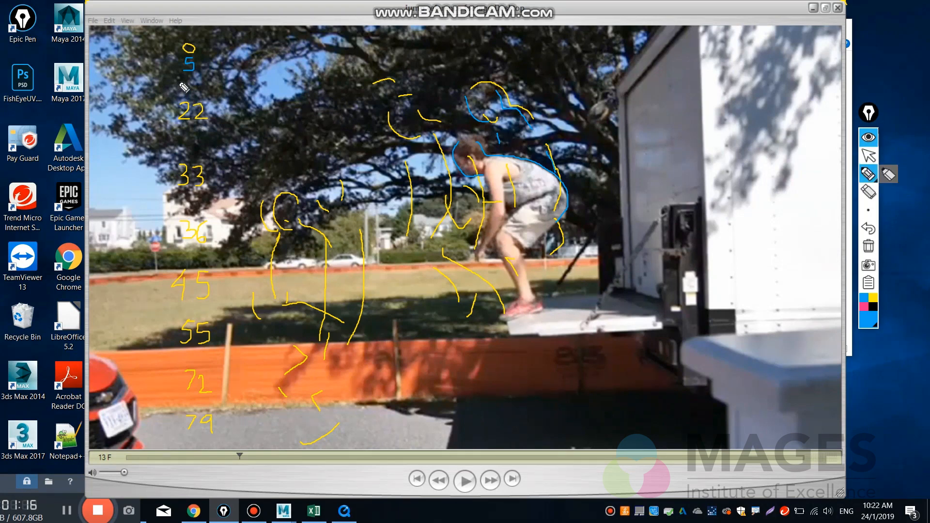
{"action": "left_click_drag", "start_coordinate": [181, 80], "coordinate": [180, 93]}
{"action": "left_click", "coordinate": [876, 157]}
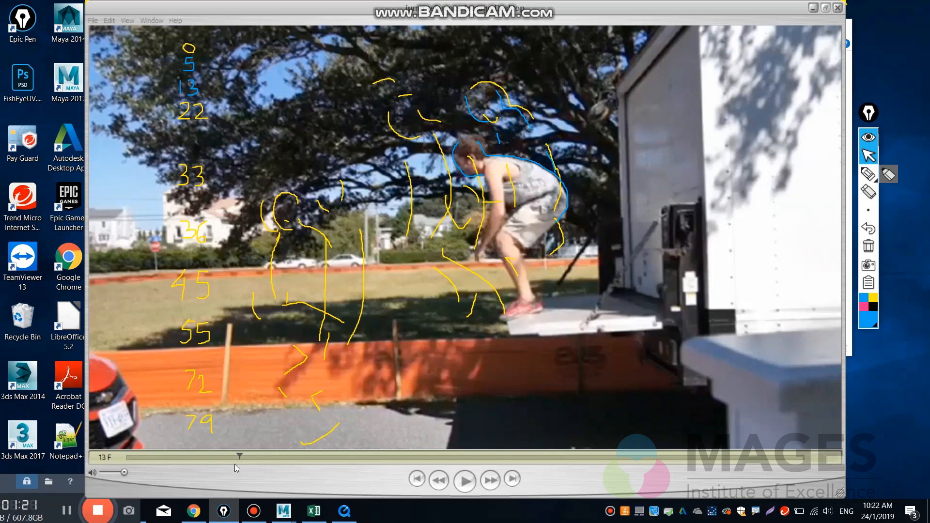
{"action": "left_click_drag", "start_coordinate": [241, 458], "coordinate": [320, 461]}
{"action": "left_click", "coordinate": [868, 173]}
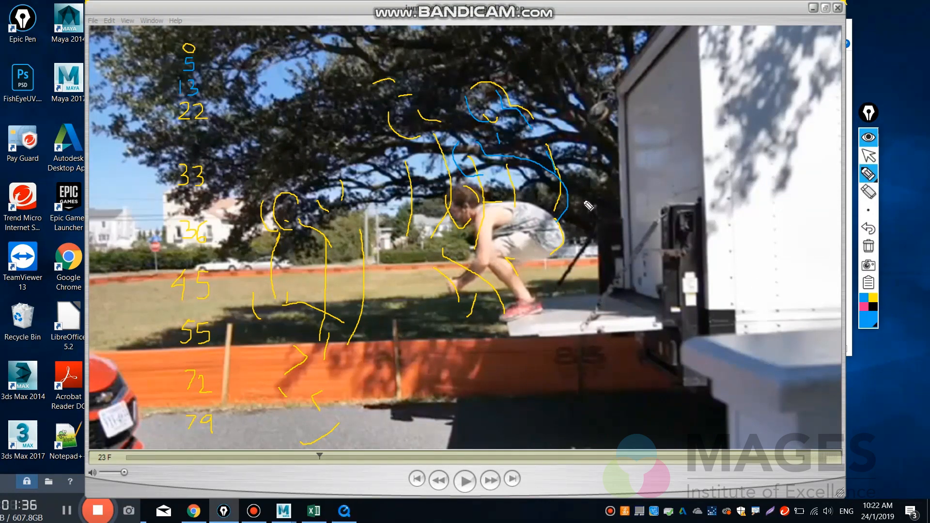
{"action": "mouse_move", "coordinate": [582, 198]}
{"action": "left_mouse_down"}
{"action": "mouse_move", "coordinate": [548, 240]}
{"action": "mouse_move", "coordinate": [511, 227]}
{"action": "mouse_move", "coordinate": [521, 226]}
{"action": "left_mouse_up"}
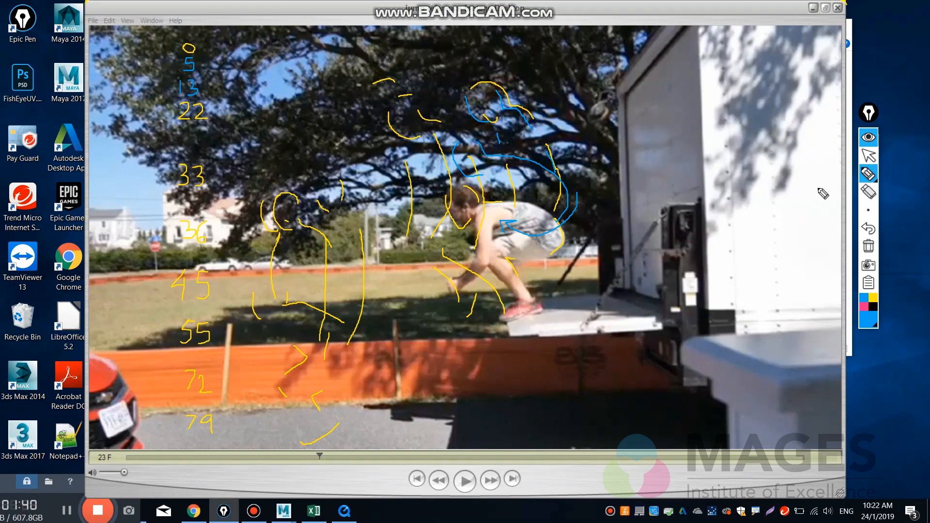
{"action": "mouse_move", "coordinate": [875, 175]}
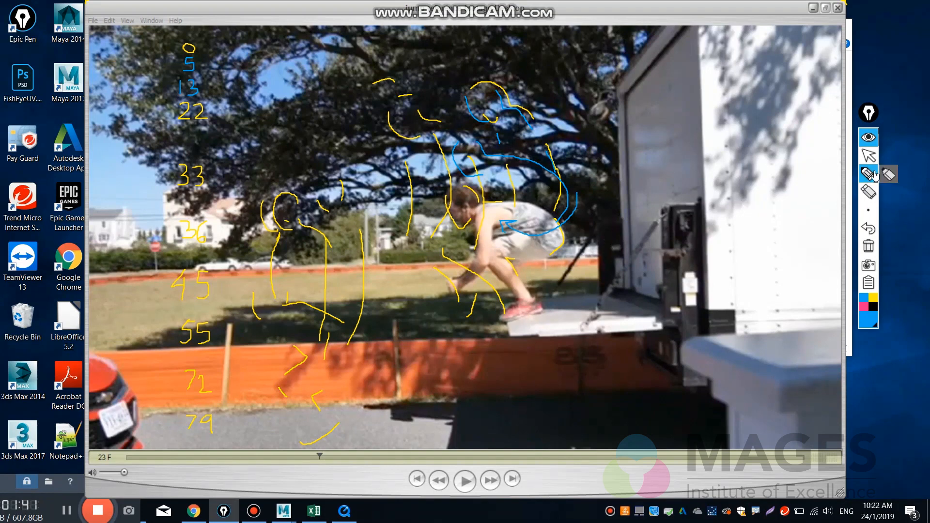
{"action": "left_click", "coordinate": [869, 228]}
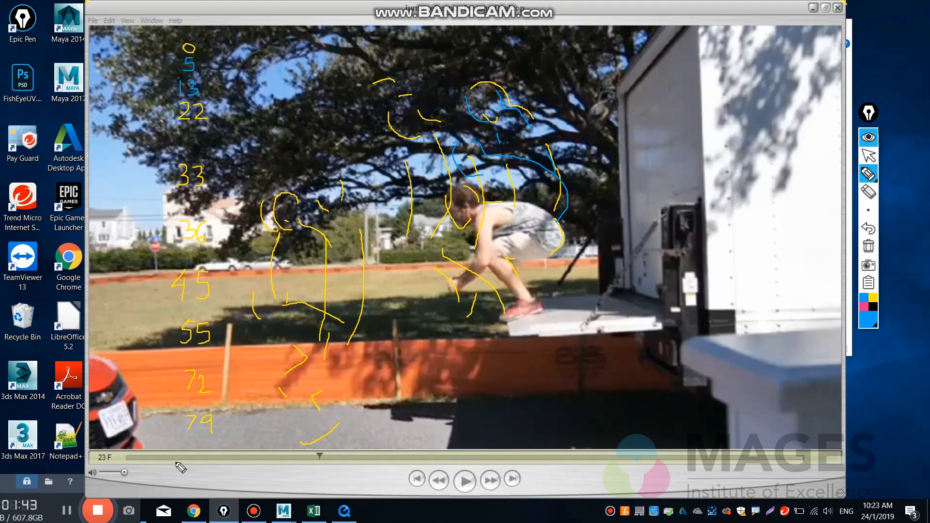
{"action": "left_click", "coordinate": [868, 155]}
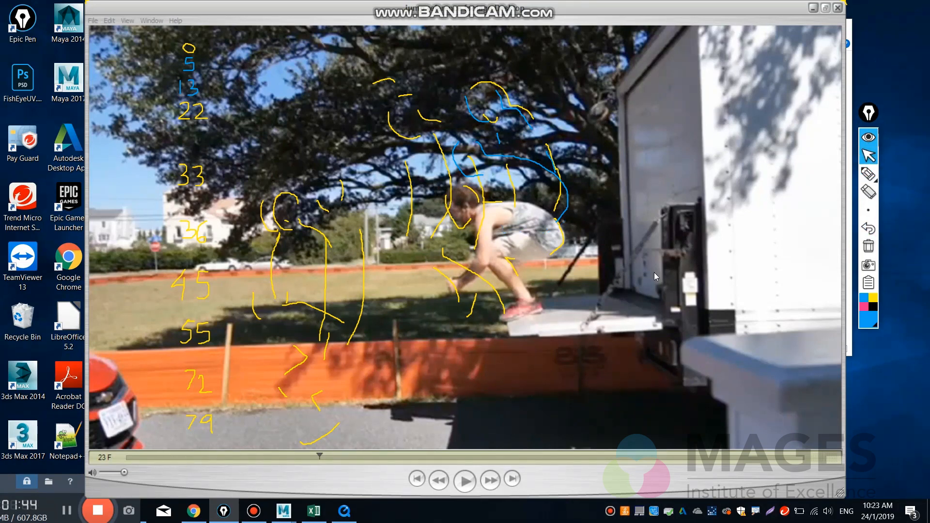
Review the crouch from frame 6 to frame 21 and follow the take-off up to frame 35.
{"action": "left_click", "coordinate": [158, 458]}
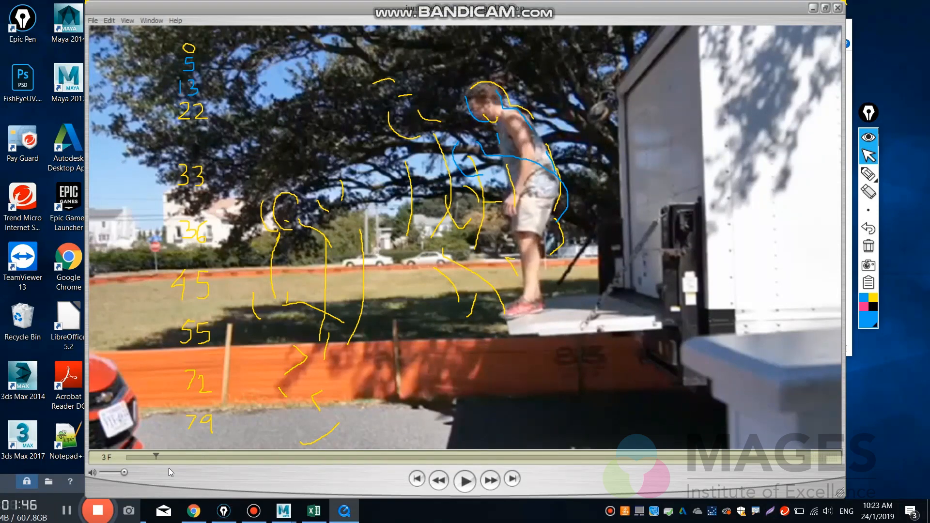
{"action": "mouse_move", "coordinate": [168, 468]}
{"action": "left_mouse_down"}
{"action": "mouse_move", "coordinate": [402, 459]}
{"action": "mouse_move", "coordinate": [415, 464]}
{"action": "mouse_move", "coordinate": [329, 475]}
{"action": "mouse_move", "coordinate": [432, 475]}
{"action": "mouse_move", "coordinate": [310, 476]}
{"action": "left_mouse_up"}
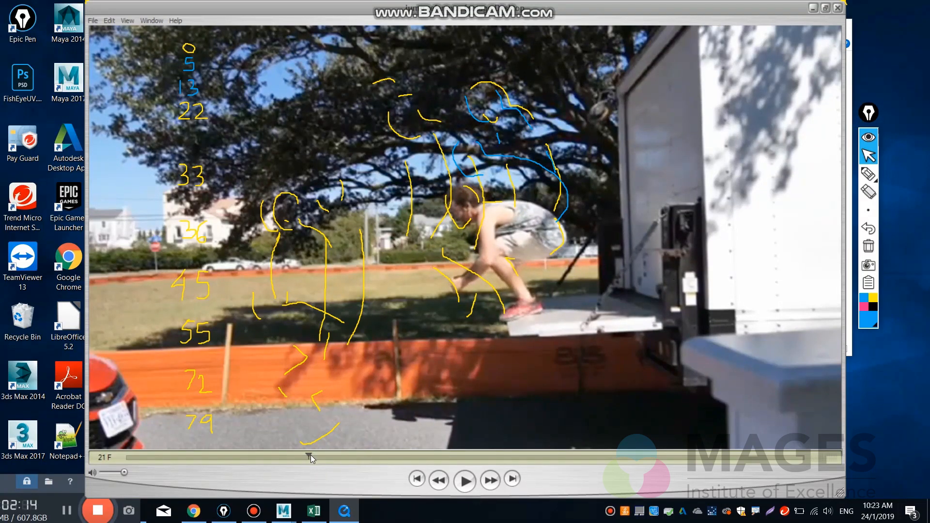
{"action": "left_click_drag", "start_coordinate": [310, 455], "coordinate": [426, 453]}
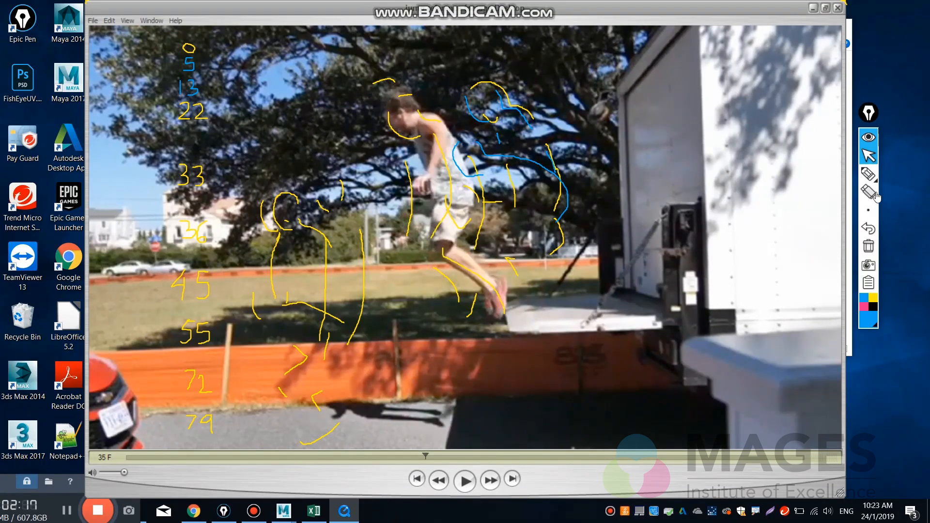
{"action": "left_click", "coordinate": [869, 175]}
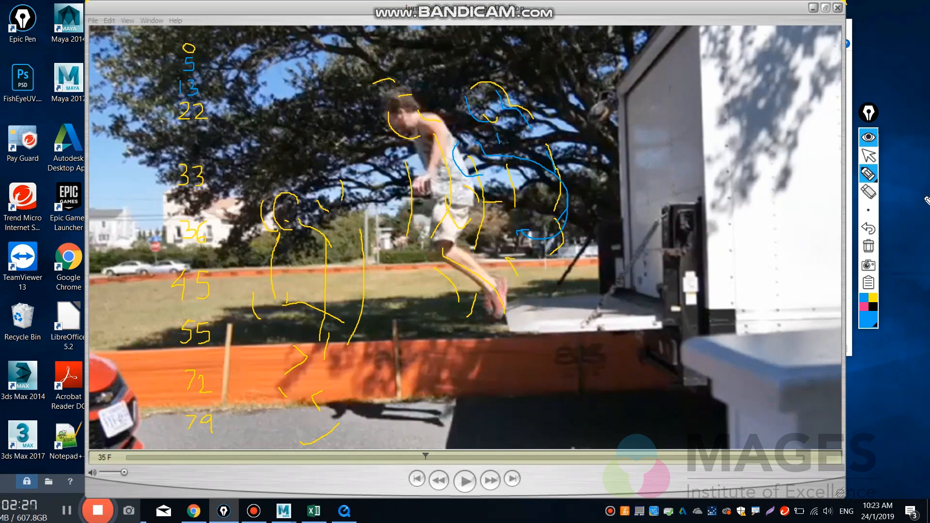
{"action": "left_click", "coordinate": [868, 229]}
{"action": "left_click", "coordinate": [868, 155]}
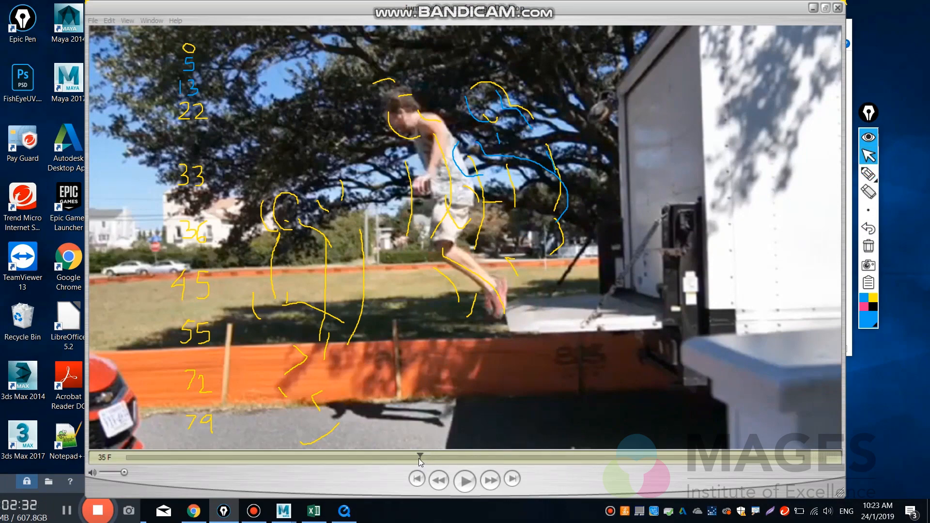
Step back and forth through the man's flight and landing between frames 35 and 48 to examine the in-between motion.
{"action": "left_click_drag", "start_coordinate": [421, 459], "coordinate": [444, 458]}
{"action": "key", "text": "Right"}
{"action": "key", "text": "Right"}
{"action": "key", "text": "Right"}
{"action": "key", "text": "Right"}
{"action": "key", "text": "Right"}
{"action": "key", "text": "Right"}
{"action": "key", "text": "Right"}
{"action": "key", "text": "Right"}
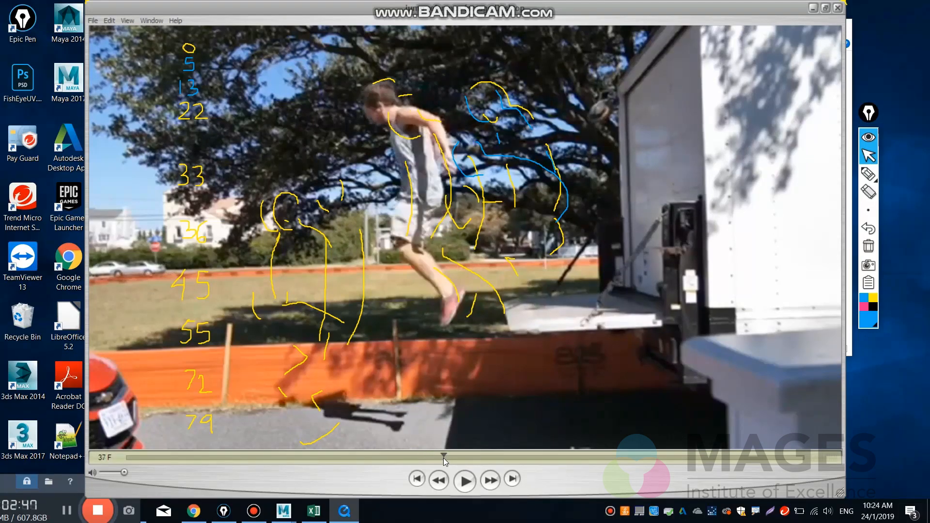
{"action": "key", "text": "Left"}
{"action": "key", "text": "Left"}
{"action": "key", "text": "Left"}
{"action": "key", "text": "Left"}
{"action": "key", "text": "Left"}
{"action": "key", "text": "Left"}
{"action": "key", "text": "Left"}
{"action": "key", "text": "Left"}
{"action": "key", "text": "Left"}
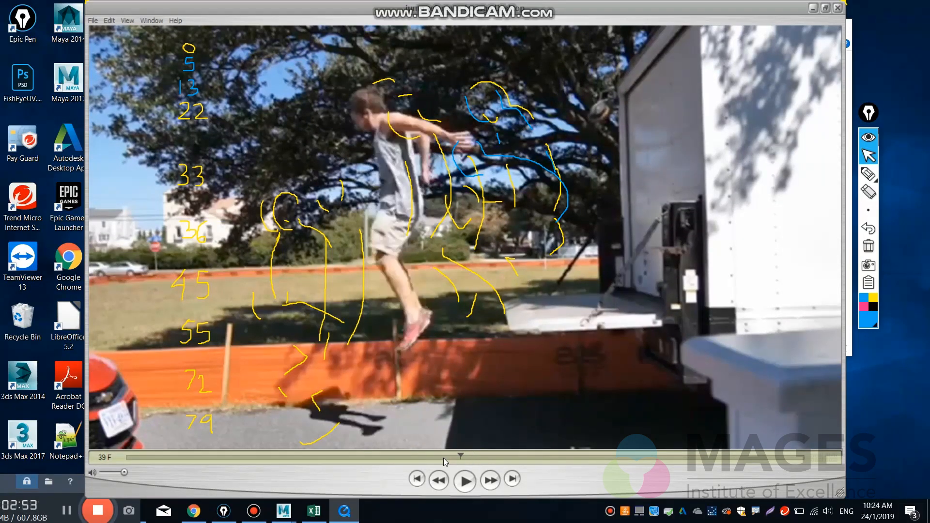
{"action": "key", "text": "Right"}
{"action": "key", "text": "Right"}
{"action": "key", "text": "Right"}
{"action": "key", "text": "Right"}
{"action": "key", "text": "Right"}
{"action": "key", "text": "Right"}
{"action": "key", "text": "Right"}
{"action": "key", "text": "Left"}
{"action": "key", "text": "Left"}
{"action": "key", "text": "Left"}
{"action": "key", "text": "Left"}
{"action": "key", "text": "Left"}
{"action": "key", "text": "Left"}
{"action": "key", "text": "Left"}
{"action": "key", "text": "Left"}
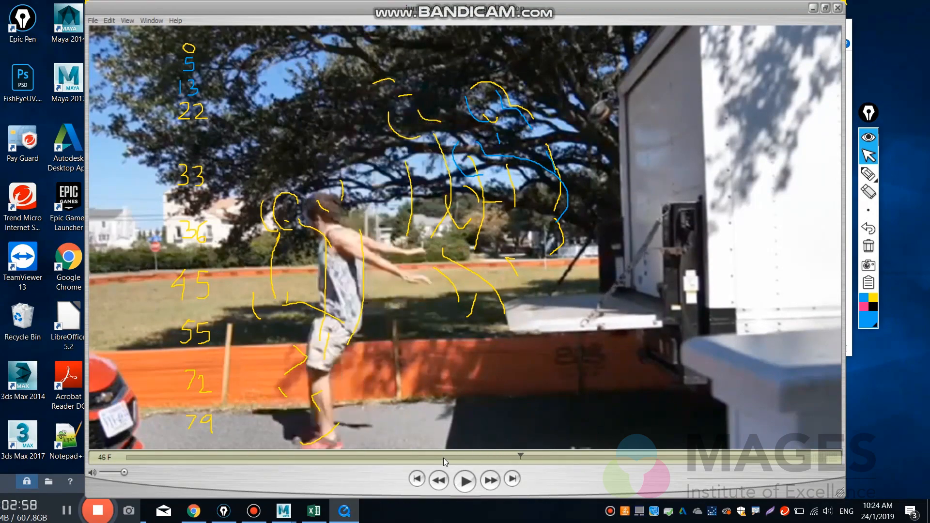
{"action": "key", "text": "Right"}
{"action": "key", "text": "Right"}
{"action": "key", "text": "Right"}
{"action": "key", "text": "Right"}
{"action": "key", "text": "Right"}
{"action": "key", "text": "Right"}
{"action": "key", "text": "Right"}
{"action": "key", "text": "Right"}
{"action": "key", "text": "Right"}
{"action": "key", "text": "Right"}
{"action": "key", "text": "Right"}
{"action": "key", "text": "Right"}
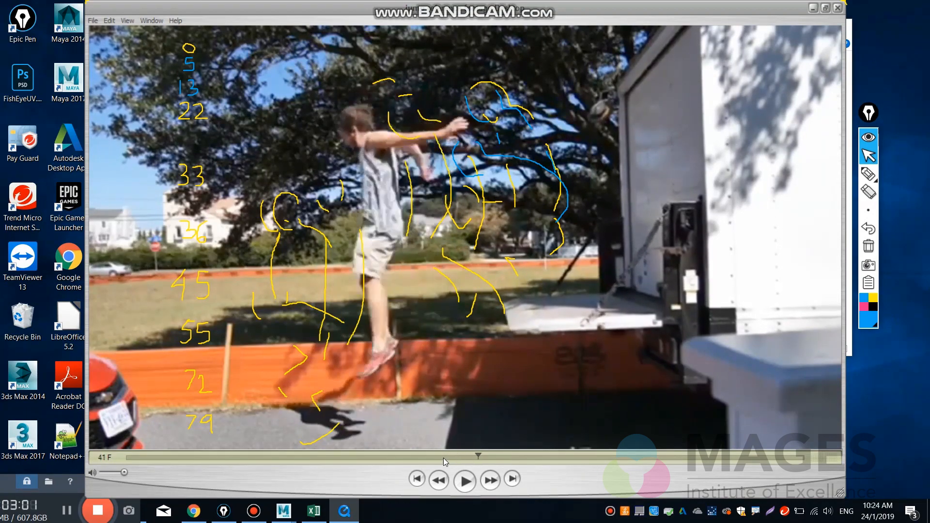
{"action": "key", "text": "Right"}
{"action": "key", "text": "Right"}
{"action": "key", "text": "Right"}
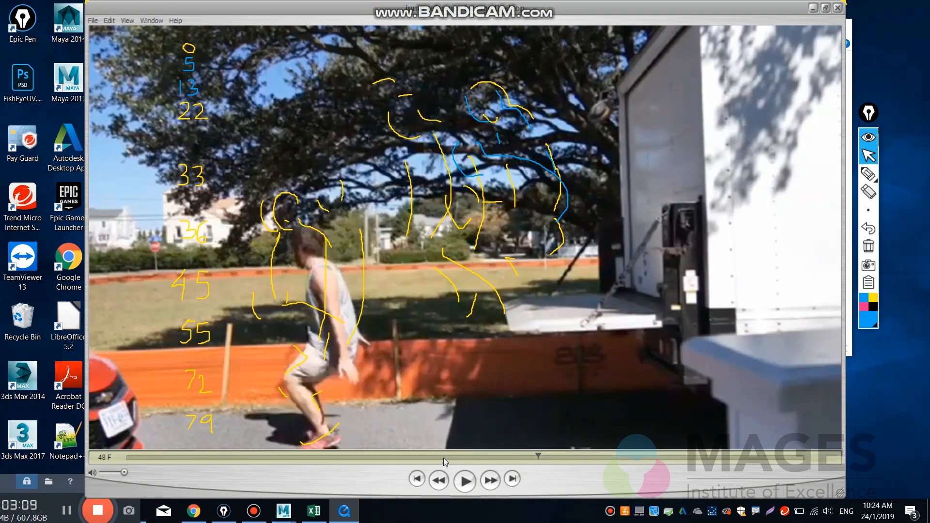
Compare the landing poses frame by frame between frames 43 and 50, stopping at frame 48.
{"action": "key", "text": "Left"}
{"action": "key", "text": "Left"}
{"action": "key", "text": "Left"}
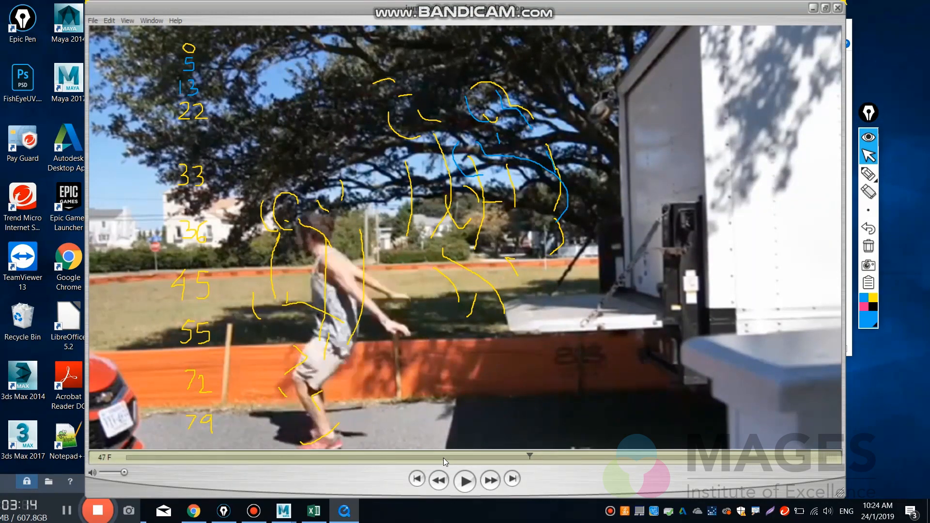
{"action": "key", "text": "Right"}
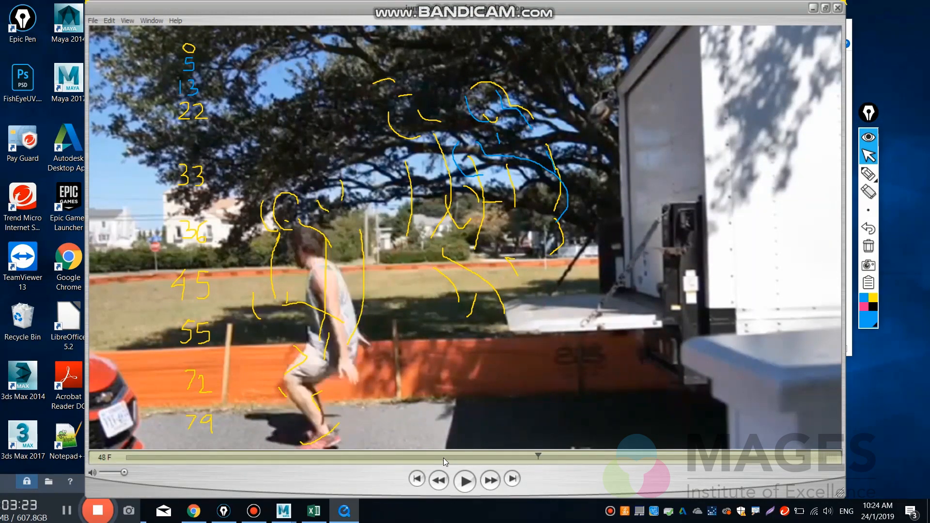
{"action": "key", "text": "Left"}
{"action": "key", "text": "Left"}
{"action": "key", "text": "Left"}
{"action": "key", "text": "Right"}
{"action": "key", "text": "Right"}
{"action": "key", "text": "Right"}
{"action": "key", "text": "Right"}
{"action": "key", "text": "Left"}
{"action": "key", "text": "Left"}
{"action": "key", "text": "Left"}
{"action": "key", "text": "Left"}
{"action": "key", "text": "Right"}
{"action": "key", "text": "Right"}
{"action": "key", "text": "Right"}
{"action": "key", "text": "Right"}
{"action": "key", "text": "Left"}
{"action": "key", "text": "Right"}
{"action": "key", "text": "Right"}
{"action": "key", "text": "Right"}
{"action": "key", "text": "Right"}
{"action": "key", "text": "Right"}
{"action": "key", "text": "Right"}
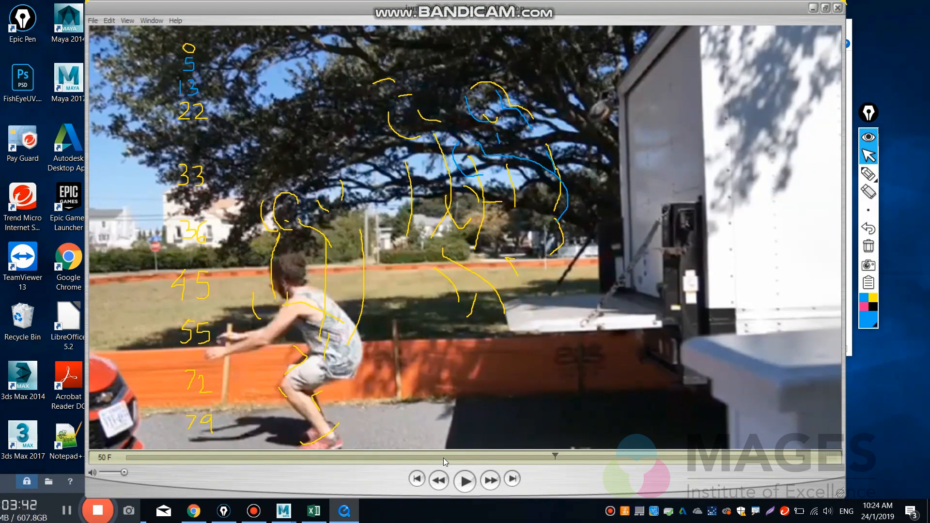
{"action": "key", "text": "Left"}
{"action": "key", "text": "Left"}
{"action": "key", "text": "Left"}
{"action": "key", "text": "Left"}
{"action": "key", "text": "Left"}
{"action": "key", "text": "Right"}
{"action": "key", "text": "Right"}
{"action": "key", "text": "Right"}
{"action": "key", "text": "Right"}
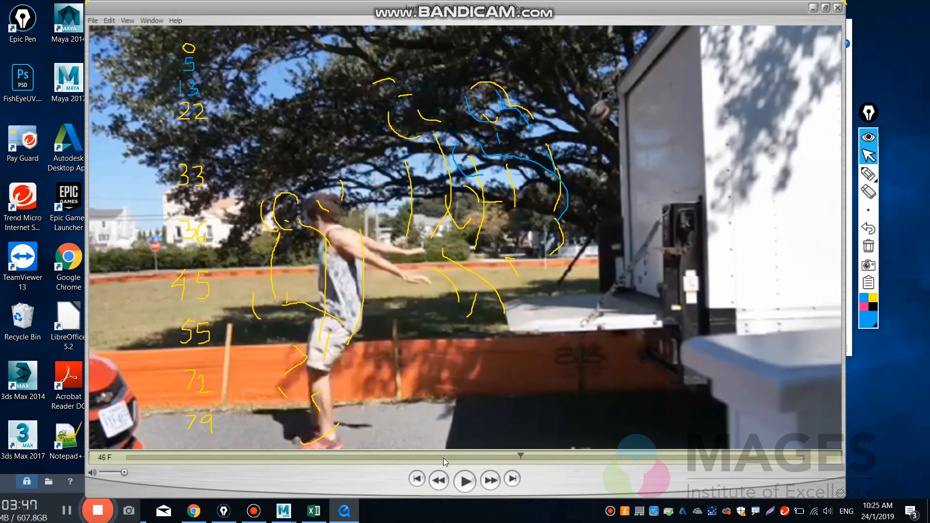
{"action": "key", "text": "Left"}
{"action": "key", "text": "Left"}
{"action": "key", "text": "Left"}
{"action": "key", "text": "Left"}
{"action": "key", "text": "Left"}
{"action": "key", "text": "Left"}
{"action": "key", "text": "Right"}
{"action": "key", "text": "Right"}
{"action": "key", "text": "Right"}
{"action": "key", "text": "Right"}
{"action": "key", "text": "Right"}
{"action": "key", "text": "Right"}
{"action": "key", "text": "Right"}
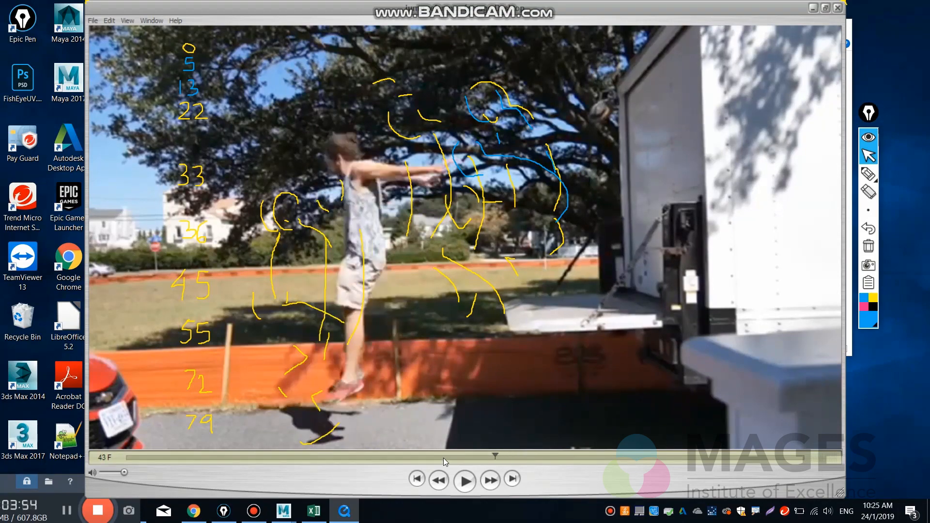
{"action": "key", "text": "Left"}
{"action": "key", "text": "Left"}
{"action": "key", "text": "Left"}
{"action": "key", "text": "Left"}
{"action": "key", "text": "Left"}
{"action": "key", "text": "Left"}
{"action": "key", "text": "Left"}
{"action": "key", "text": "Right"}
{"action": "key", "text": "Right"}
{"action": "key", "text": "Right"}
{"action": "key", "text": "Right"}
{"action": "key", "text": "Right"}
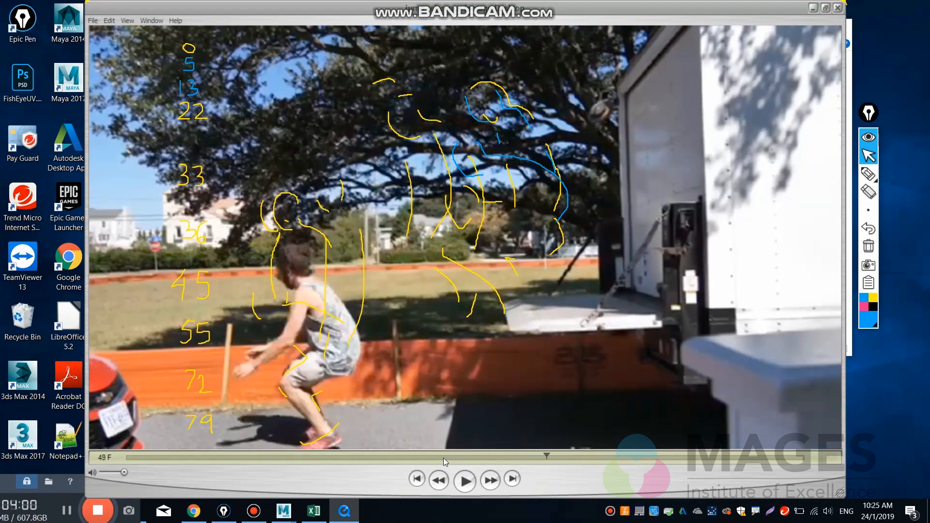
{"action": "key", "text": "Left"}
{"action": "key", "text": "Left"}
{"action": "key", "text": "Left"}
{"action": "key", "text": "Left"}
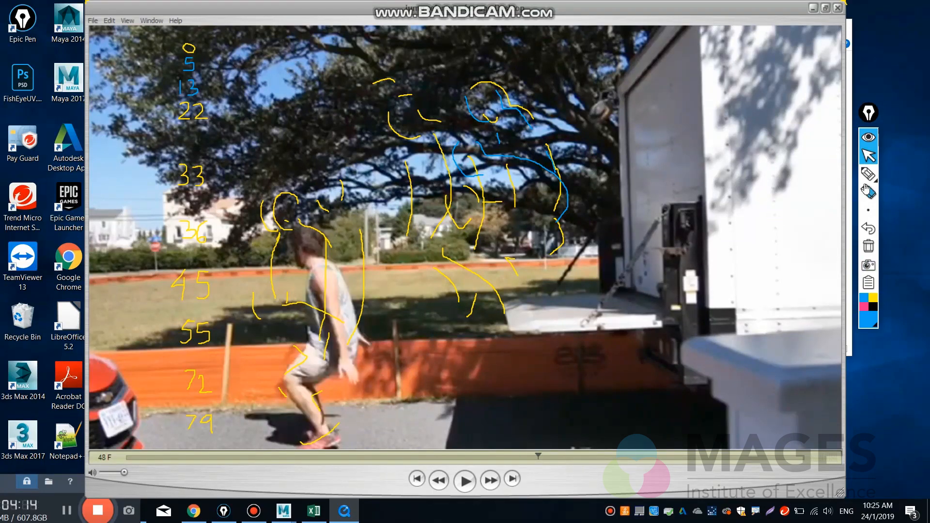
Outline the man's head, back and waist at frame 48 in blue pen and write 48 between the 45 and 55.
{"action": "left_click", "coordinate": [868, 174]}
{"action": "left_click", "coordinate": [869, 174]}
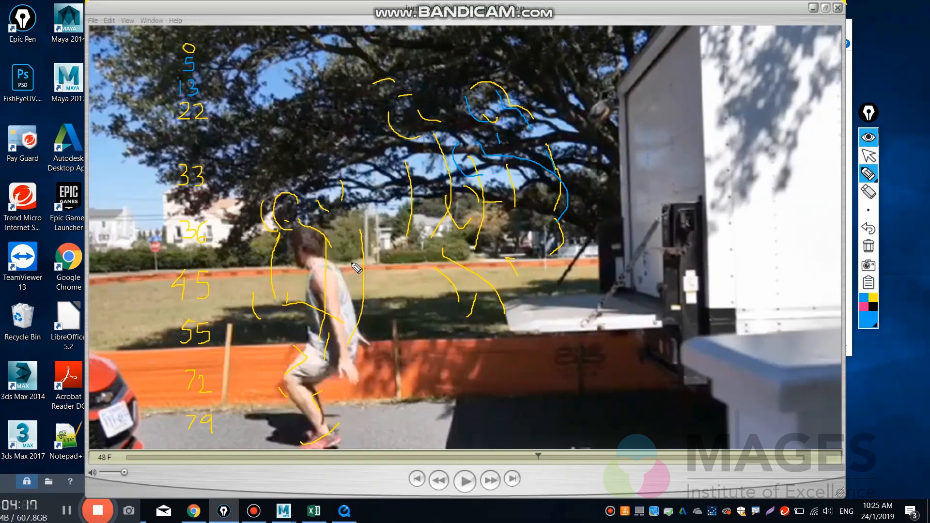
{"action": "mouse_move", "coordinate": [292, 233]}
{"action": "left_mouse_down"}
{"action": "mouse_move", "coordinate": [297, 265]}
{"action": "mouse_move", "coordinate": [319, 245]}
{"action": "mouse_move", "coordinate": [335, 265]}
{"action": "left_mouse_up"}
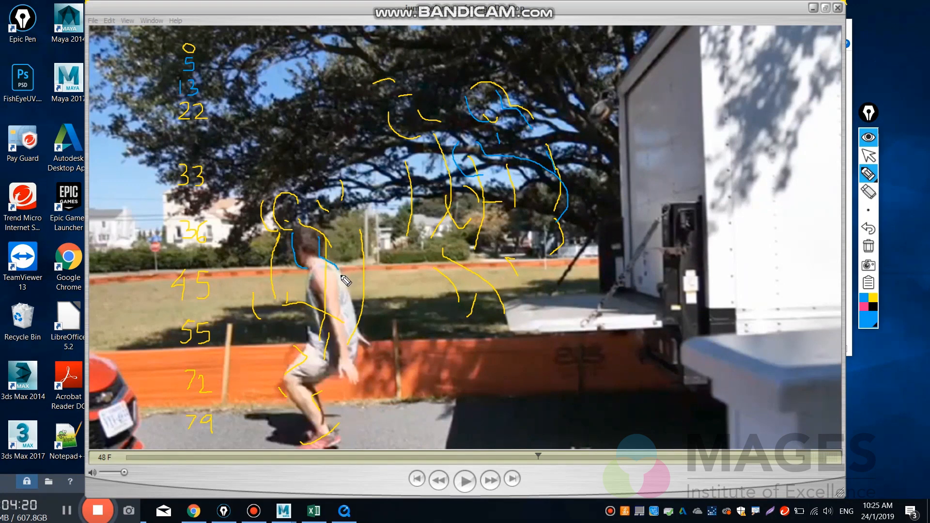
{"action": "left_click_drag", "start_coordinate": [355, 310], "coordinate": [351, 363]}
{"action": "left_click_drag", "start_coordinate": [310, 333], "coordinate": [306, 357]}
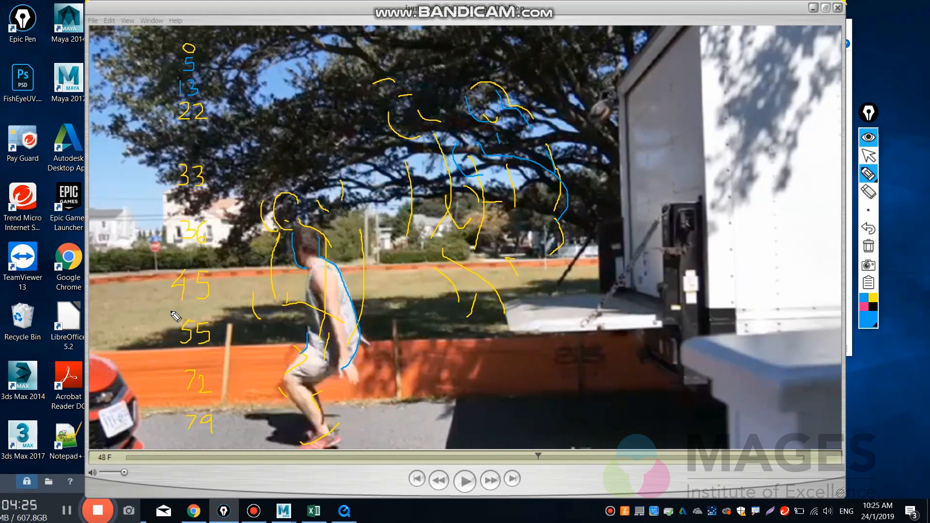
{"action": "mouse_move", "coordinate": [181, 310]}
{"action": "left_mouse_down"}
{"action": "mouse_move", "coordinate": [201, 310]}
{"action": "mouse_move", "coordinate": [193, 315]}
{"action": "left_mouse_up"}
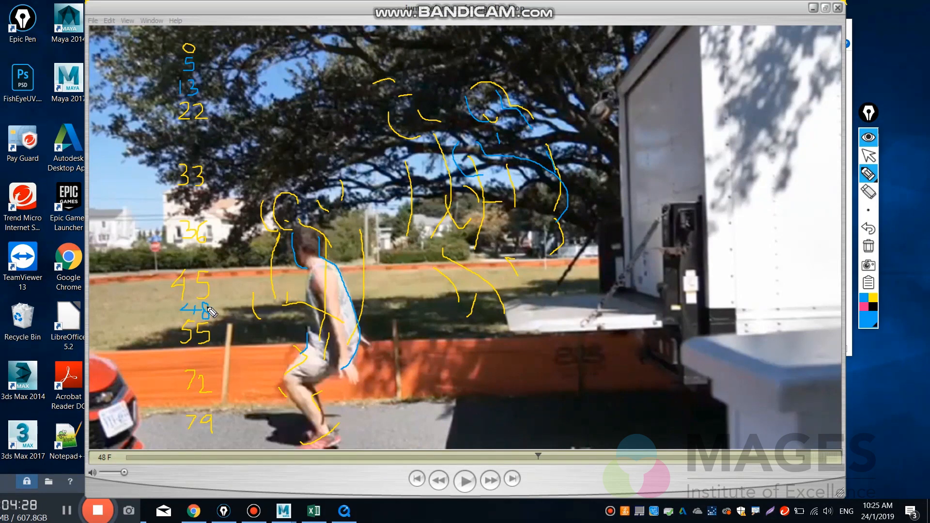
{"action": "left_click", "coordinate": [868, 155]}
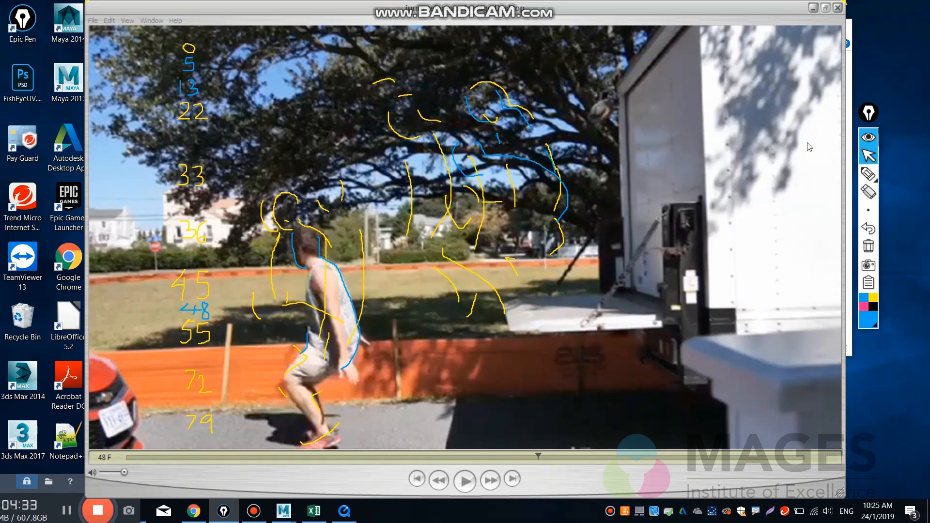
Step forward from frame 48 through the landing crouch and compare the recovery poses around frames 64 to 67.
{"action": "left_click", "coordinate": [663, 197]}
{"action": "key", "text": "Right"}
{"action": "key", "text": "Right"}
{"action": "key", "text": "Right"}
{"action": "key", "text": "Right"}
{"action": "key", "text": "Right"}
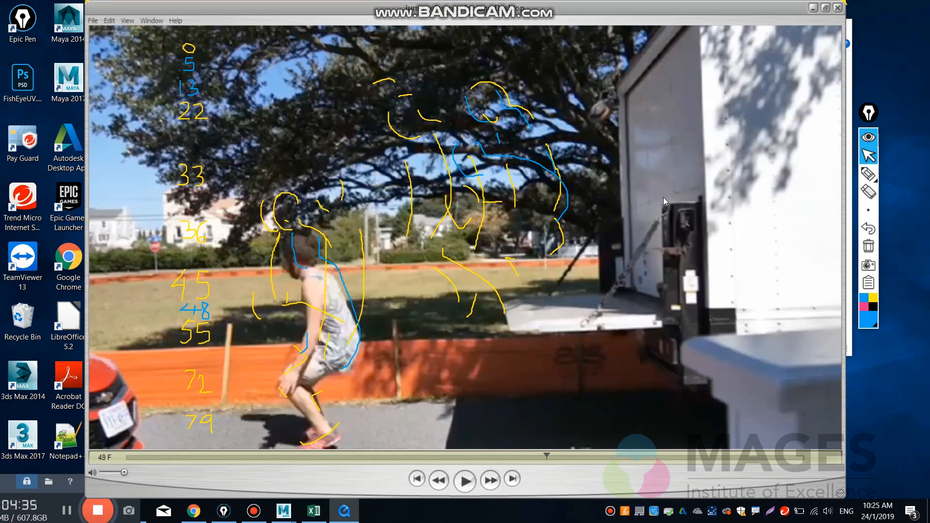
{"action": "key", "text": "Right"}
{"action": "key", "text": "Right"}
{"action": "key", "text": "Right"}
{"action": "key", "text": "Right"}
{"action": "key", "text": "Right"}
{"action": "key", "text": "Right"}
{"action": "key", "text": "Right"}
{"action": "key", "text": "Right"}
{"action": "key", "text": "Right"}
{"action": "key", "text": "Right"}
{"action": "key", "text": "Right"}
{"action": "key", "text": "Right"}
{"action": "key", "text": "Right"}
{"action": "key", "text": "Right"}
{"action": "key", "text": "Right"}
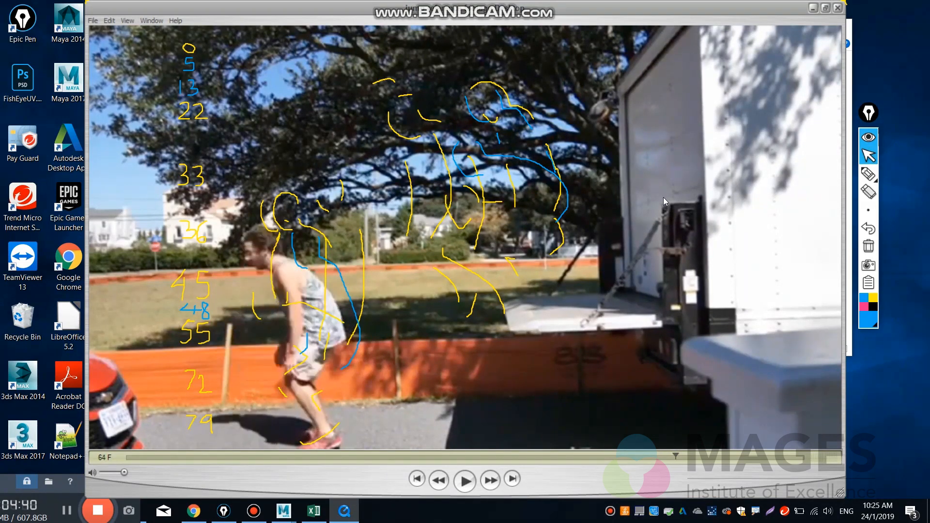
{"action": "key", "text": "Right"}
{"action": "key", "text": "Right"}
{"action": "key", "text": "Right"}
{"action": "key", "text": "Left"}
{"action": "key", "text": "Left"}
{"action": "key", "text": "Left"}
{"action": "key", "text": "Left"}
{"action": "key", "text": "Left"}
{"action": "key", "text": "Left"}
{"action": "key", "text": "Left"}
{"action": "key", "text": "Left"}
{"action": "key", "text": "Left"}
{"action": "key", "text": "Left"}
{"action": "key", "text": "Left"}
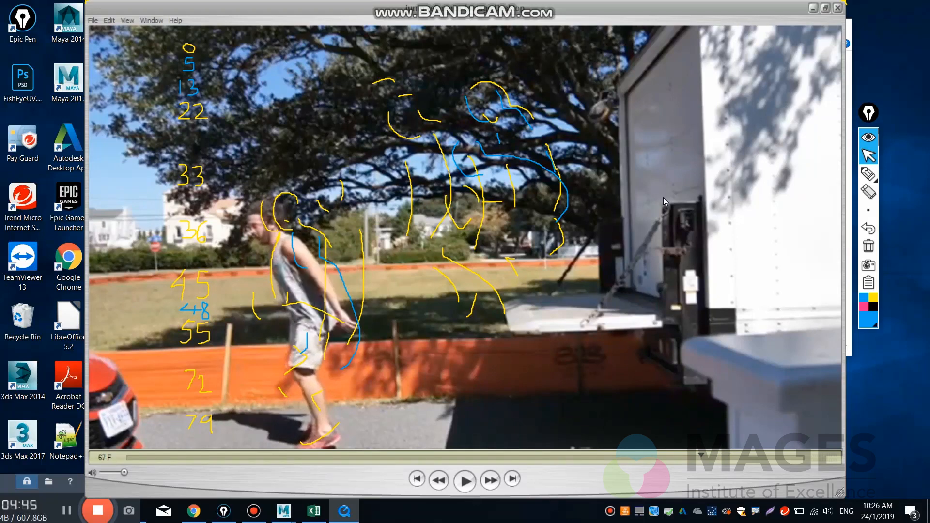
Compare the man's poses back and forth between frames 62 and 69 as he rises from the crouch, stopping at frame 65.
{"action": "key", "text": "Right"}
{"action": "key", "text": "Right"}
{"action": "key", "text": "Right"}
{"action": "key", "text": "Right"}
{"action": "key", "text": "Right"}
{"action": "key", "text": "Right"}
{"action": "key", "text": "Right"}
{"action": "key", "text": "Right"}
{"action": "key", "text": "Right"}
{"action": "key", "text": "Right"}
{"action": "key", "text": "Right"}
{"action": "key", "text": "Right"}
{"action": "key", "text": "Right"}
{"action": "key", "text": "Right"}
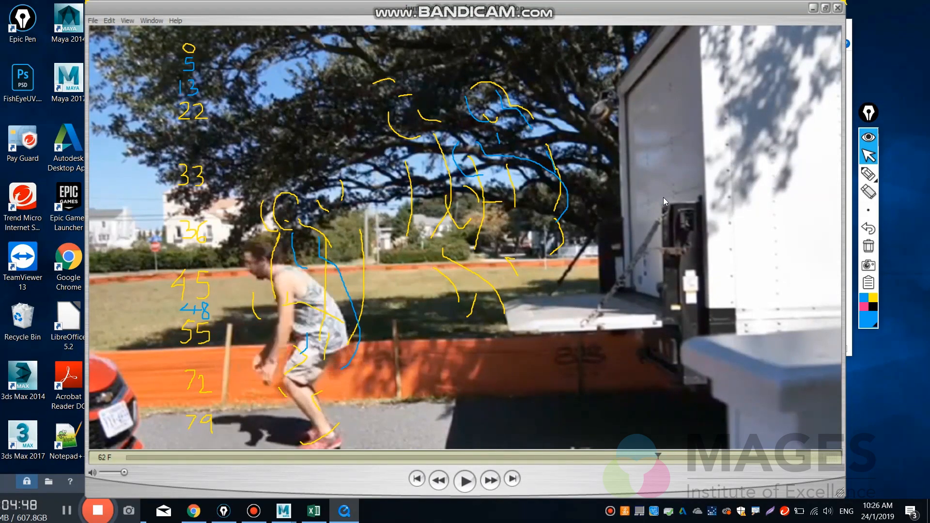
{"action": "key", "text": "Left"}
{"action": "key", "text": "Left"}
{"action": "key", "text": "Left"}
{"action": "key", "text": "Left"}
{"action": "key", "text": "Left"}
{"action": "key", "text": "Left"}
{"action": "key", "text": "Left"}
{"action": "key", "text": "Left"}
{"action": "key", "text": "Left"}
{"action": "key", "text": "Left"}
{"action": "key", "text": "Left"}
{"action": "key", "text": "Left"}
{"action": "key", "text": "Left"}
{"action": "key", "text": "Left"}
{"action": "key", "text": "Left"}
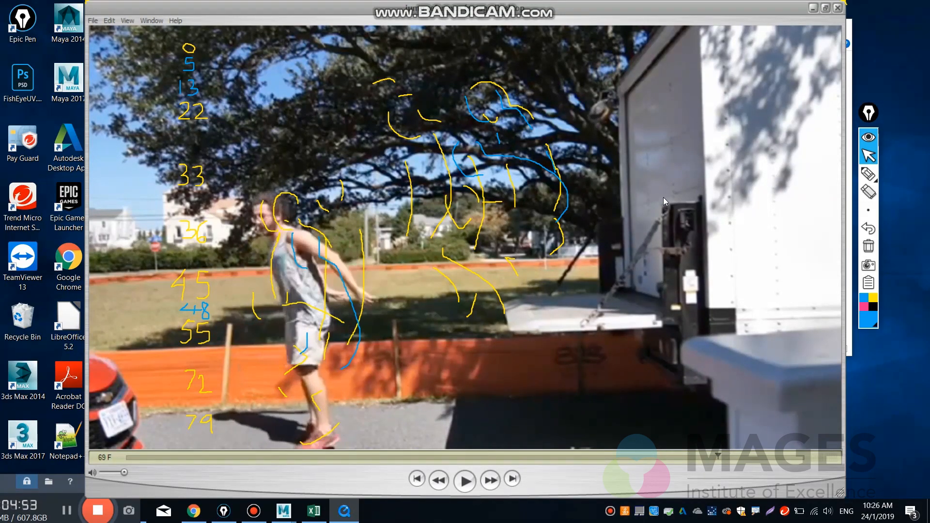
{"action": "key", "text": "Right"}
{"action": "key", "text": "Right"}
{"action": "key", "text": "Right"}
{"action": "key", "text": "Right"}
{"action": "key", "text": "Right"}
{"action": "key", "text": "Right"}
{"action": "key", "text": "Right"}
{"action": "key", "text": "Right"}
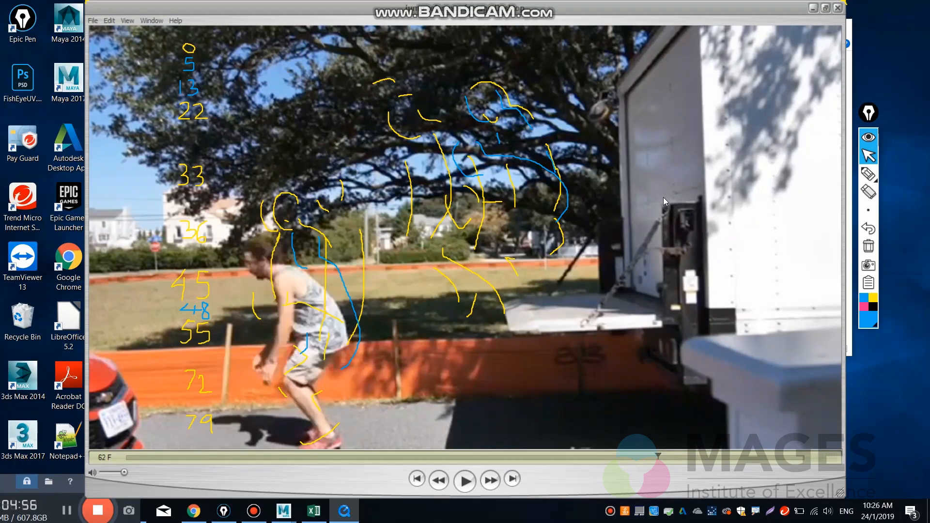
{"action": "key", "text": "Left"}
{"action": "key", "text": "Left"}
{"action": "key", "text": "Left"}
{"action": "key", "text": "Left"}
{"action": "key", "text": "Right"}
{"action": "key", "text": "Right"}
{"action": "key", "text": "Right"}
{"action": "key", "text": "Right"}
{"action": "key", "text": "Left"}
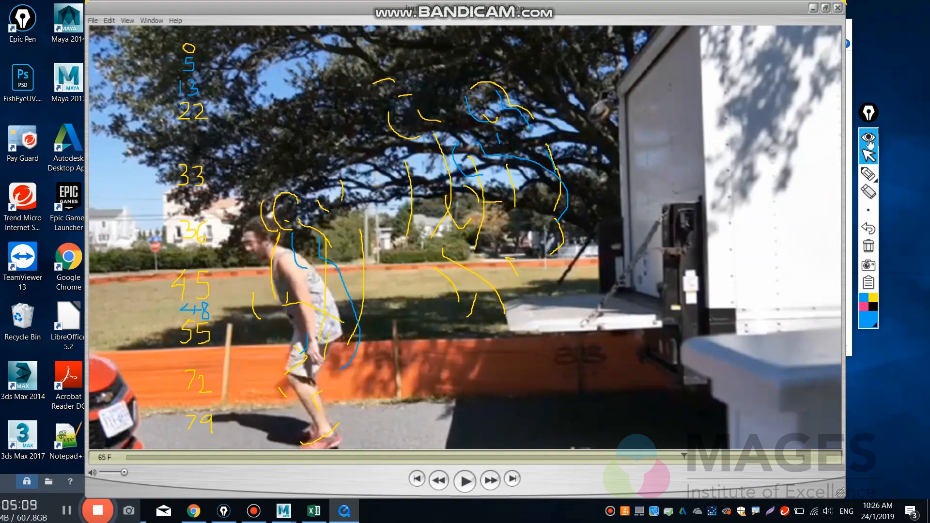
Outline the man's face, back and waist at frame 65 in blue pen and write 65 between the 55 and 72.
{"action": "left_click", "coordinate": [869, 173]}
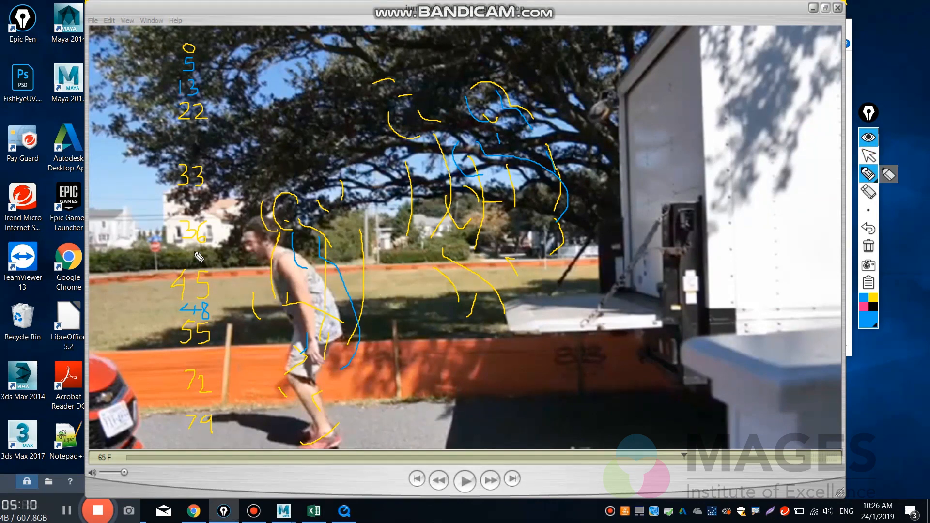
{"action": "mouse_move", "coordinate": [246, 239]}
{"action": "left_mouse_down"}
{"action": "mouse_move", "coordinate": [256, 262]}
{"action": "mouse_move", "coordinate": [289, 253]}
{"action": "mouse_move", "coordinate": [317, 274]}
{"action": "mouse_move", "coordinate": [342, 331]}
{"action": "mouse_move", "coordinate": [330, 347]}
{"action": "left_mouse_up"}
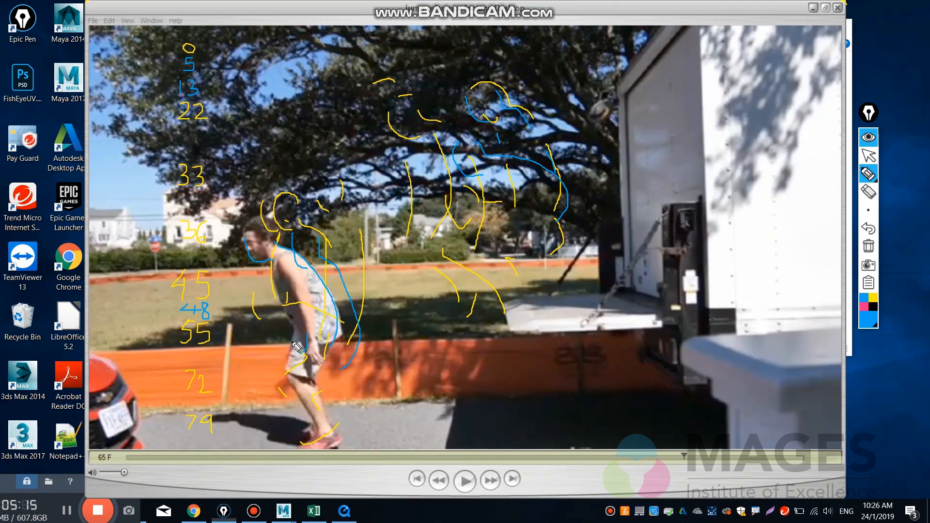
{"action": "left_click_drag", "start_coordinate": [288, 318], "coordinate": [296, 356]}
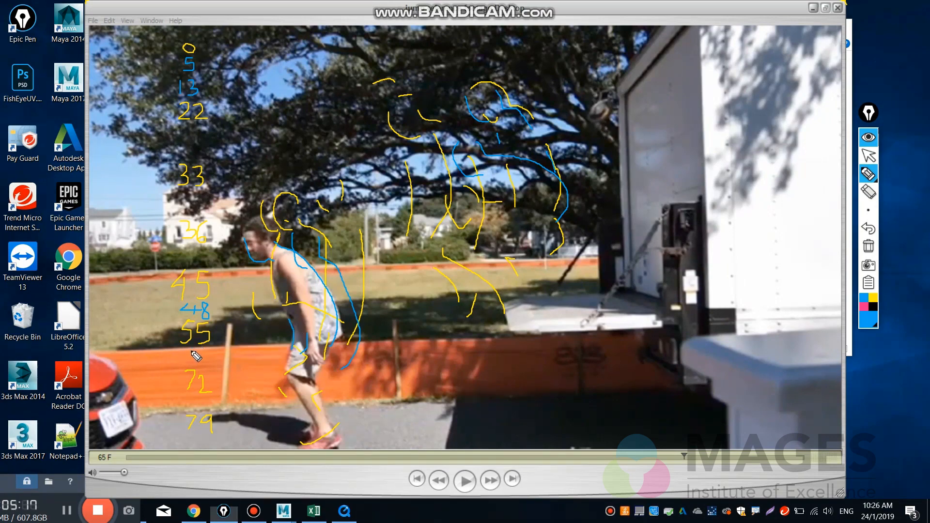
{"action": "mouse_move", "coordinate": [193, 350]}
{"action": "left_mouse_down"}
{"action": "mouse_move", "coordinate": [187, 359]}
{"action": "mouse_move", "coordinate": [200, 352]}
{"action": "mouse_move", "coordinate": [209, 363]}
{"action": "mouse_move", "coordinate": [204, 373]}
{"action": "left_mouse_up"}
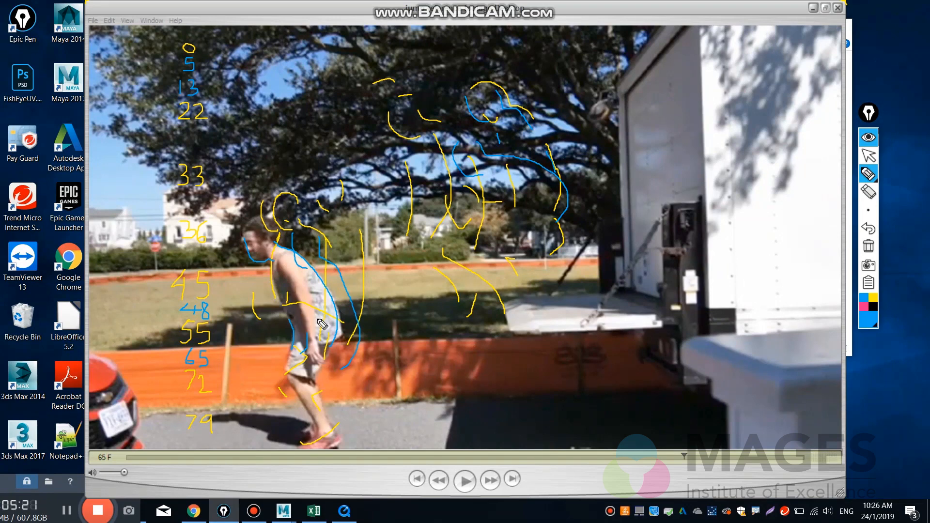
{"action": "left_click", "coordinate": [868, 155]}
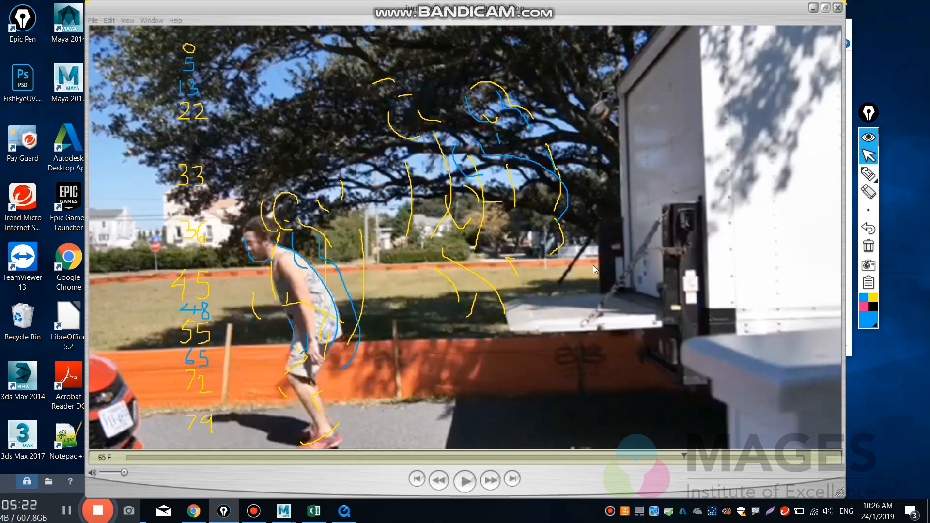
Step forward from frame 65 to review how the man straightens up.
{"action": "left_click", "coordinate": [635, 324]}
{"action": "key", "text": "Right"}
{"action": "key", "text": "Right"}
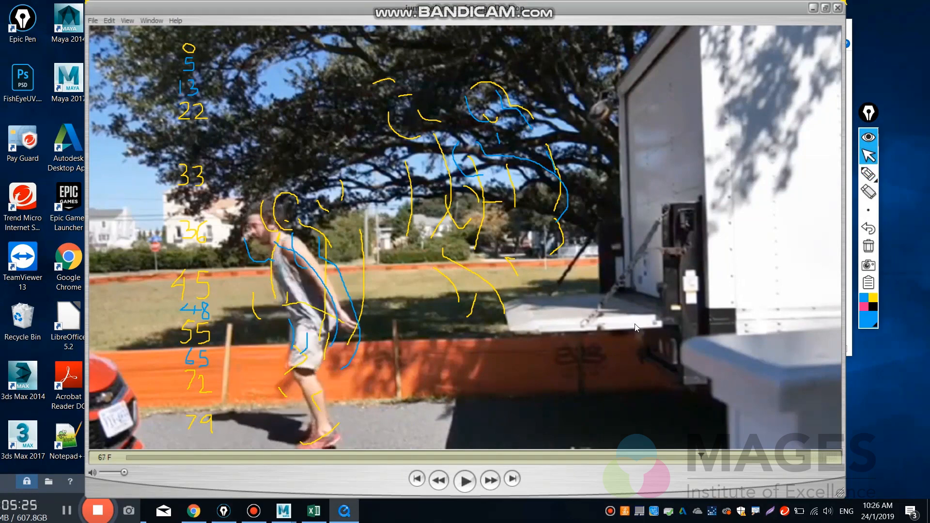
{"action": "key", "text": "Right"}
{"action": "key", "text": "Right"}
{"action": "key", "text": "Right"}
{"action": "key", "text": "Right"}
{"action": "key", "text": "Right"}
{"action": "key", "text": "Right"}
{"action": "key", "text": "Right"}
{"action": "key", "text": "Right"}
{"action": "key", "text": "Right"}
{"action": "key", "text": "Right"}
{"action": "key", "text": "Right"}
{"action": "key", "text": "Right"}
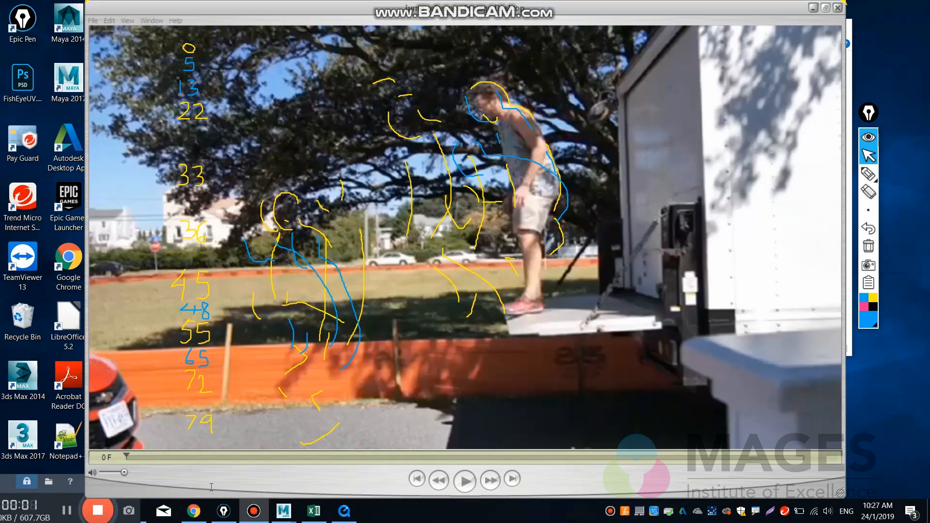
Scrub the whole reference video from frame 0 to frame 79 against the outlined poses and return to frame 0.
{"action": "left_click", "coordinate": [213, 486]}
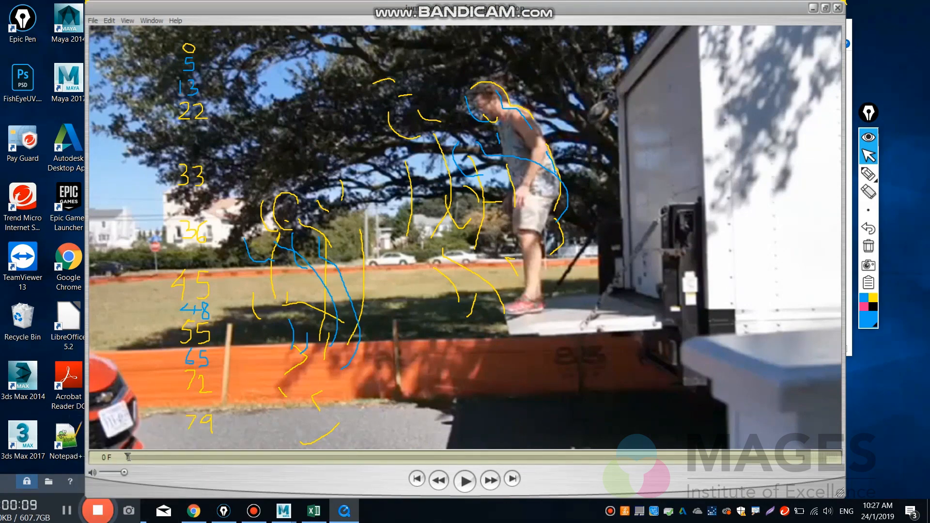
{"action": "left_click_drag", "start_coordinate": [127, 457], "coordinate": [806, 437]}
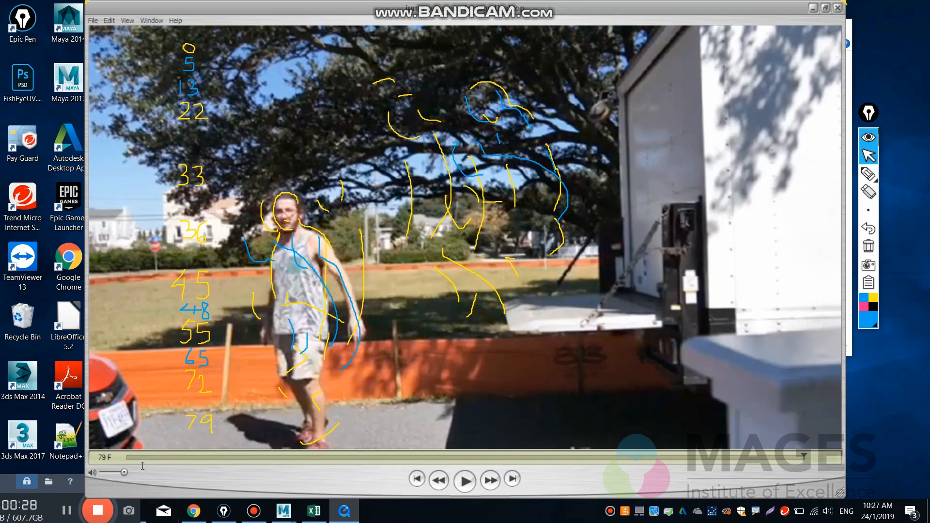
{"action": "left_click", "coordinate": [130, 458]}
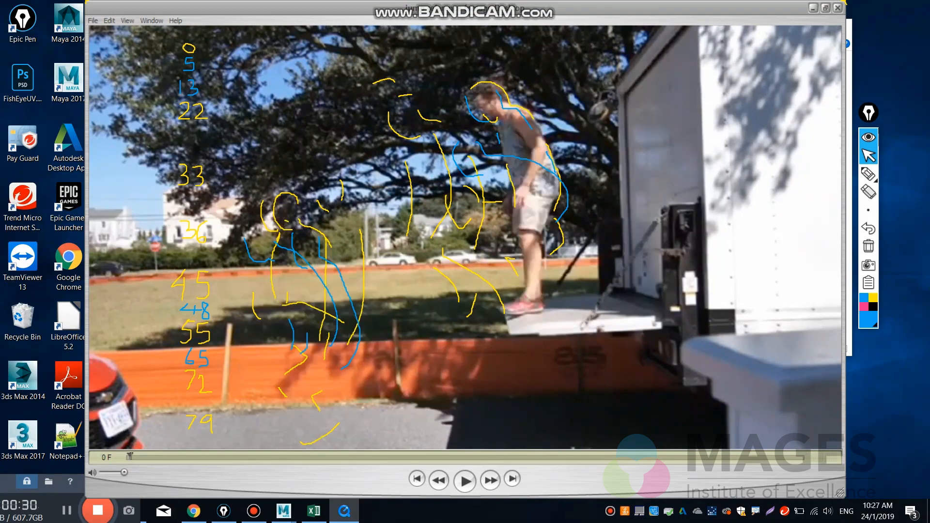
{"action": "left_click_drag", "start_coordinate": [133, 457], "coordinate": [118, 431]}
{"action": "left_click", "coordinate": [99, 510]}
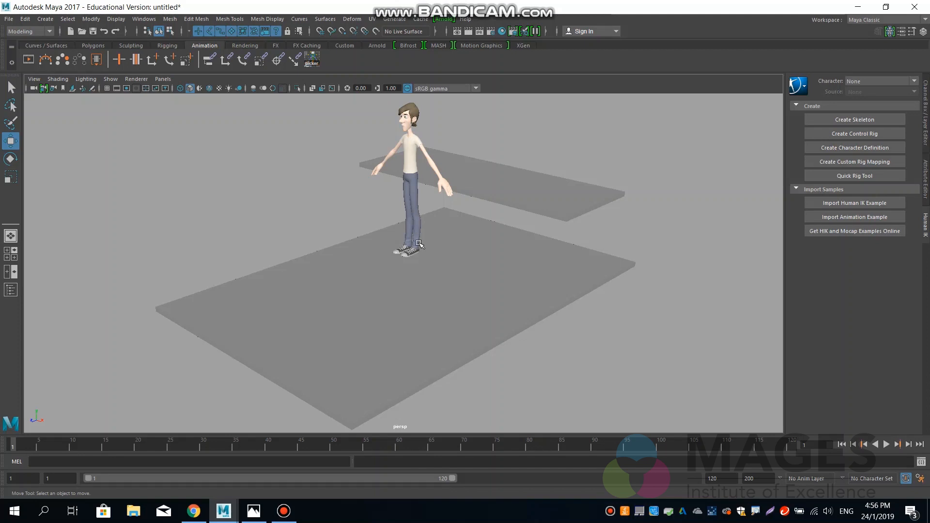
In Maya, select the ground slab and the raised platform in turn, and set the animation range to start at frame 0.
{"action": "left_click", "coordinate": [487, 236]}
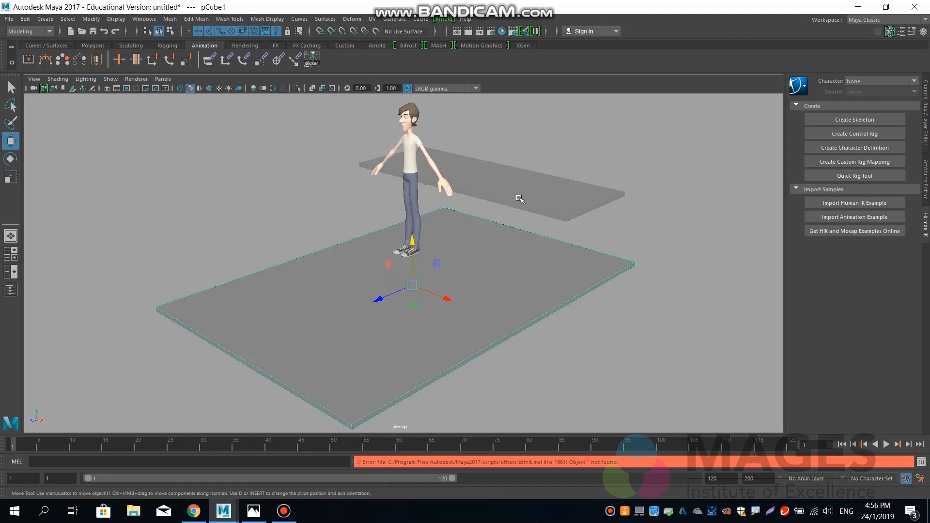
{"action": "left_click", "coordinate": [519, 199]}
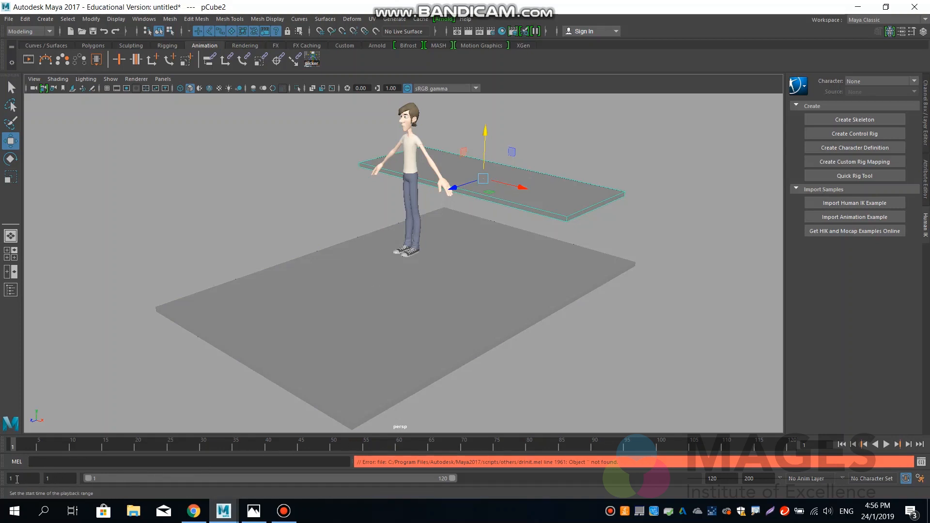
{"action": "left_click_drag", "start_coordinate": [17, 479], "coordinate": [1, 481]}
{"action": "type", "text": "0"}
{"action": "key", "text": "Return"}
{"action": "left_click_drag", "start_coordinate": [81, 478], "coordinate": [79, 479]}
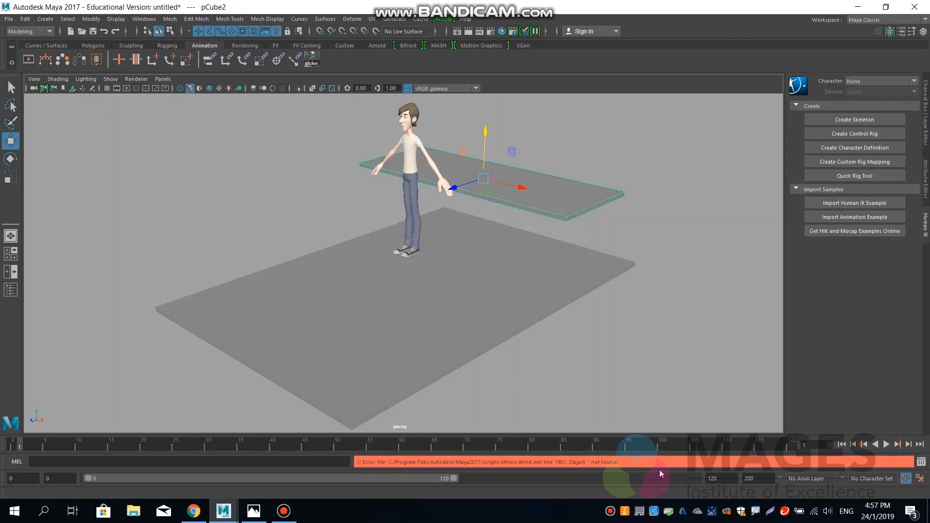
Set both the playback end and the animation end to frame 79, and move the current time to frame 0.
{"action": "double_click", "coordinate": [715, 479]}
{"action": "type", "text": "79"}
{"action": "key", "text": "Return"}
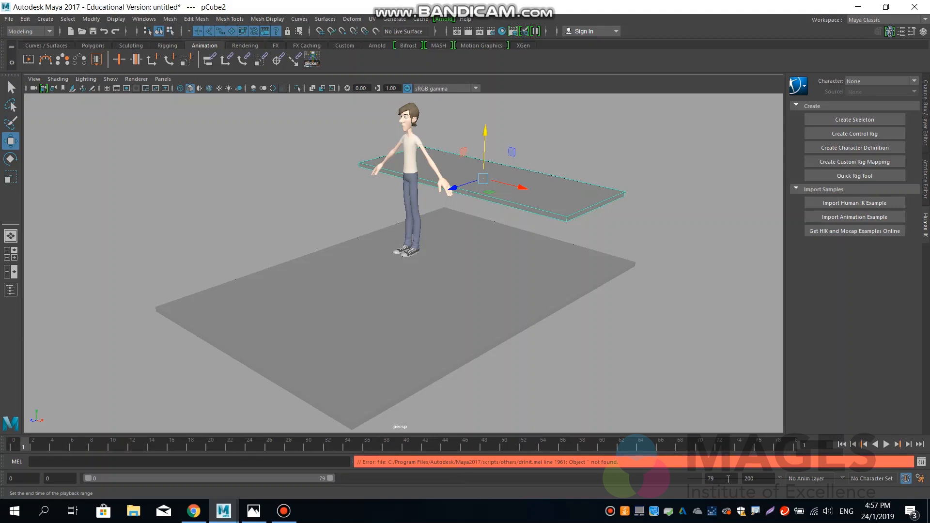
{"action": "left_click_drag", "start_coordinate": [763, 480], "coordinate": [699, 481]}
{"action": "type", "text": "79"}
{"action": "key", "text": "Return"}
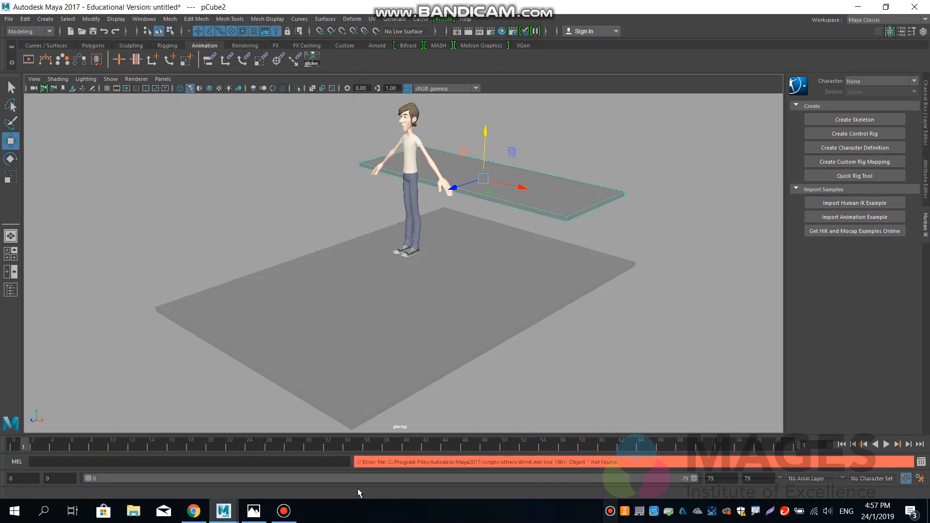
{"action": "left_click_drag", "start_coordinate": [21, 447], "coordinate": [12, 447]}
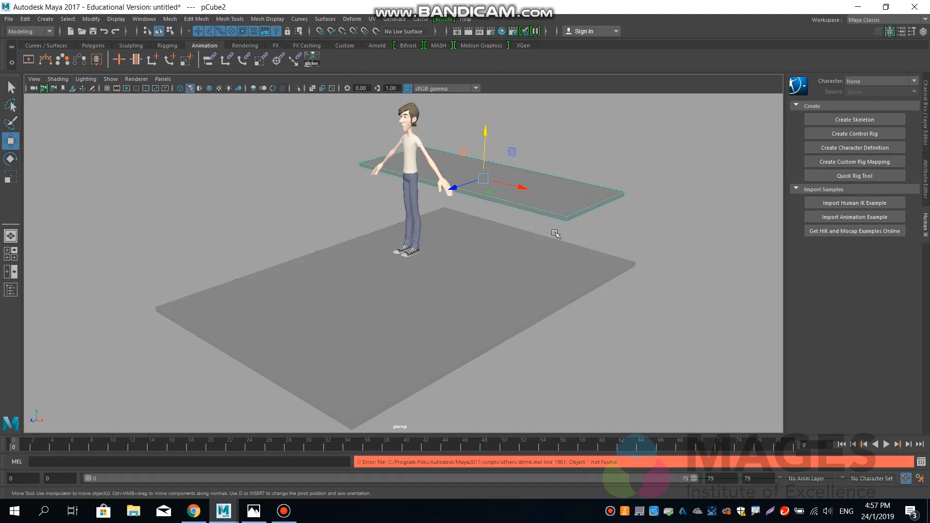
Open AnimSchoolPicker for the character, try moving only the Body control towards the raised platform, and undo that move.
{"action": "left_click", "coordinate": [665, 228]}
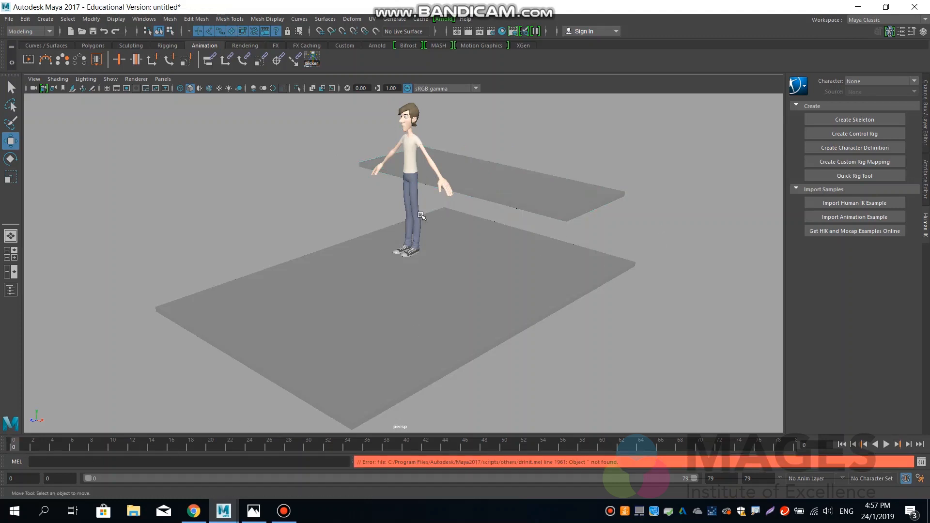
{"action": "left_click", "coordinate": [313, 59]}
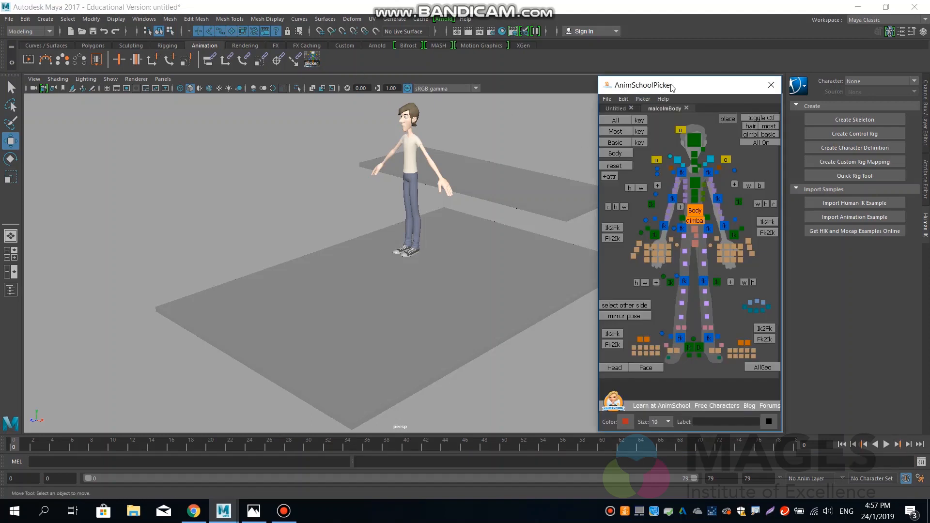
{"action": "left_click", "coordinate": [694, 213]}
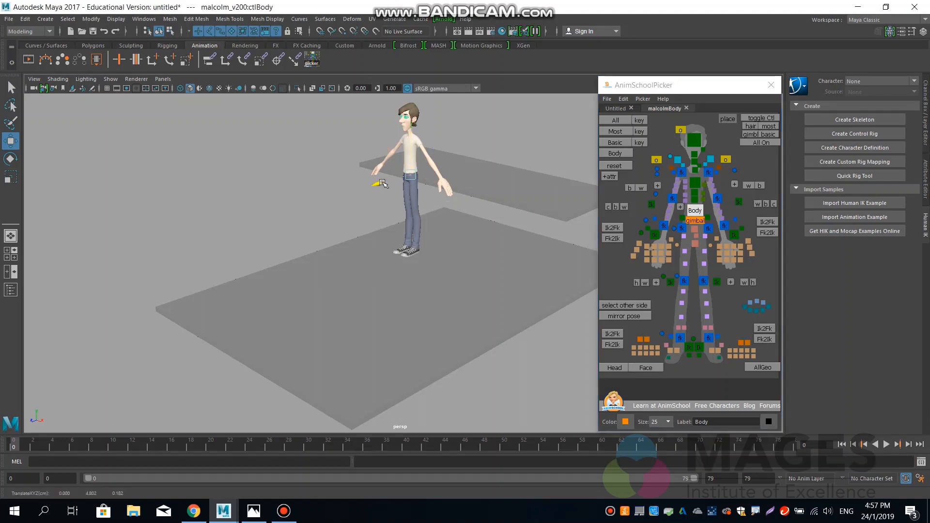
{"action": "left_click_drag", "start_coordinate": [379, 184], "coordinate": [411, 178]}
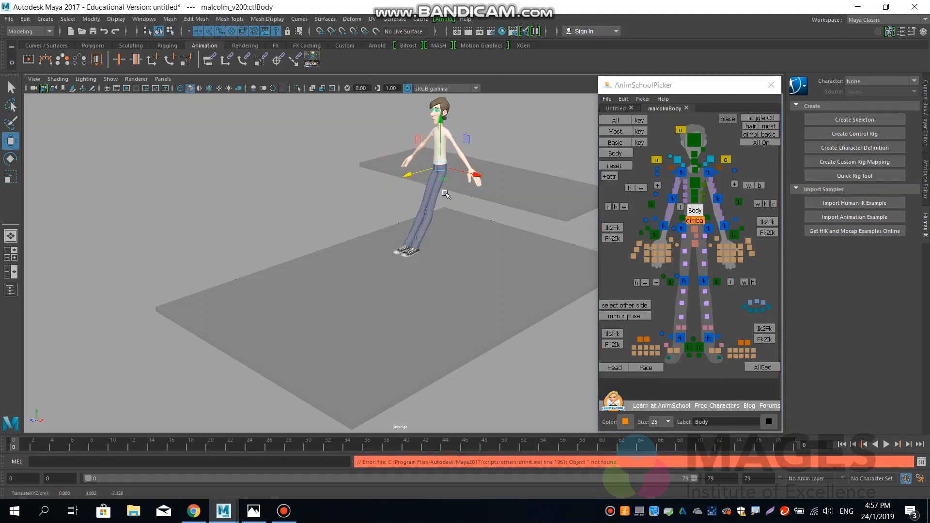
{"action": "key", "text": "ctrl+z"}
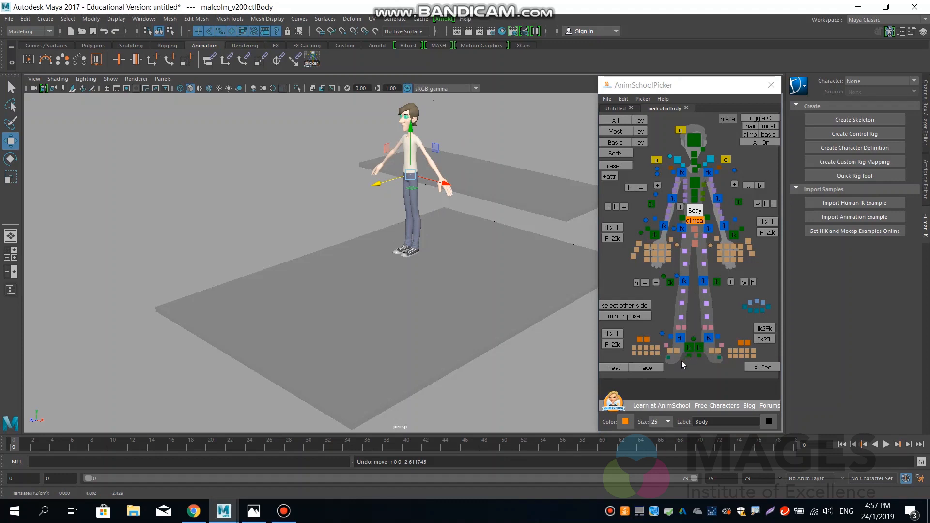
Move the Body and both foot IK controls together onto the raised platform, with the feet at about Y 3.6 and Z -5.6.
{"action": "left_click", "coordinate": [690, 348]}
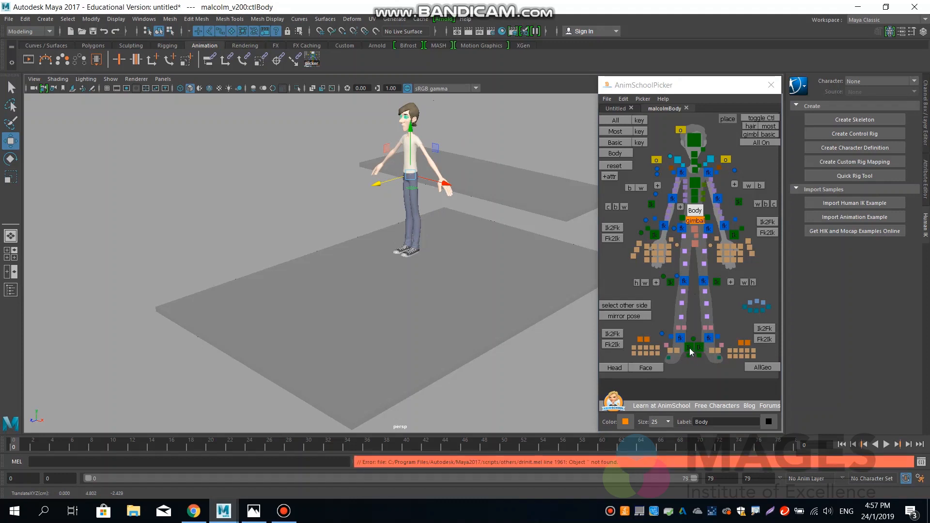
{"action": "left_click", "coordinate": [689, 348]}
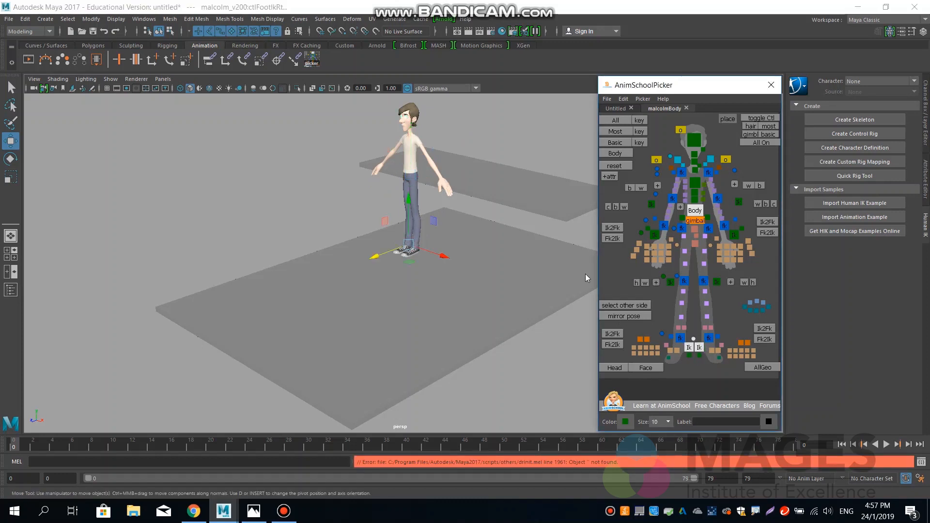
{"action": "left_click_drag", "start_coordinate": [385, 253], "coordinate": [458, 232]}
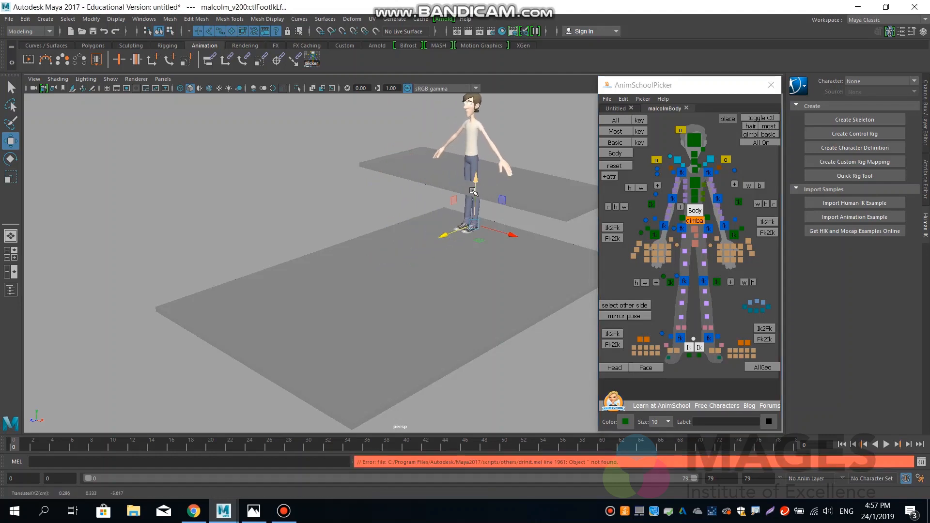
{"action": "left_click_drag", "start_coordinate": [477, 178], "coordinate": [480, 129]}
{"action": "key", "text": "f"}
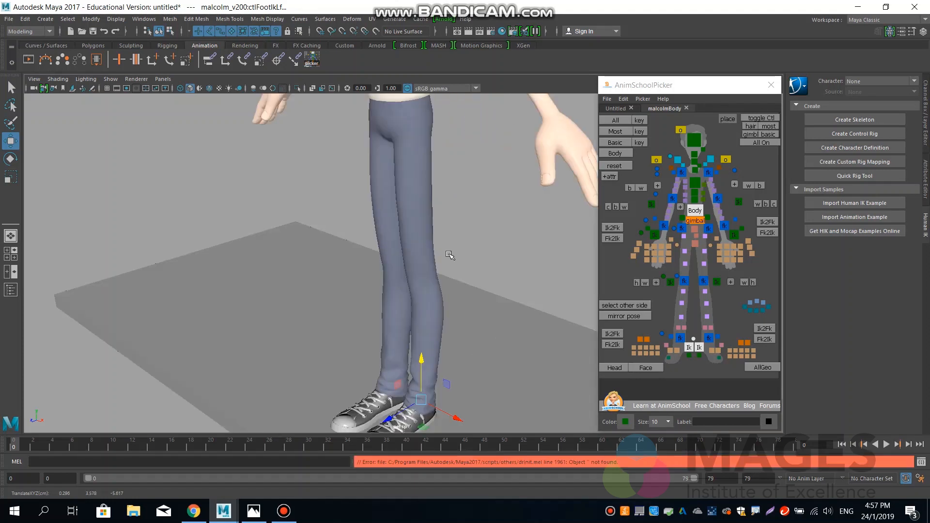
{"action": "right_click_drag", "start_coordinate": [523, 292], "coordinate": [296, 309], "text": "alt"}
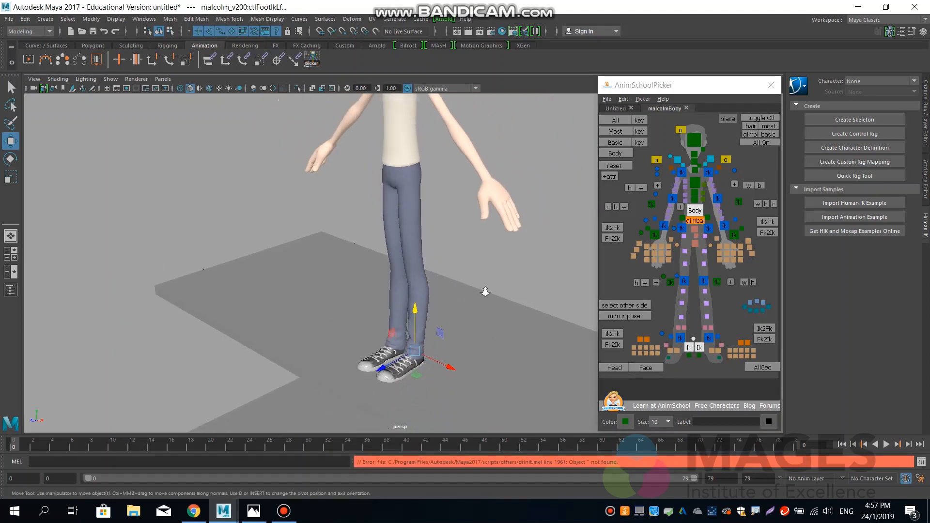
{"action": "right_click_drag", "start_coordinate": [485, 291], "coordinate": [310, 310], "text": "alt"}
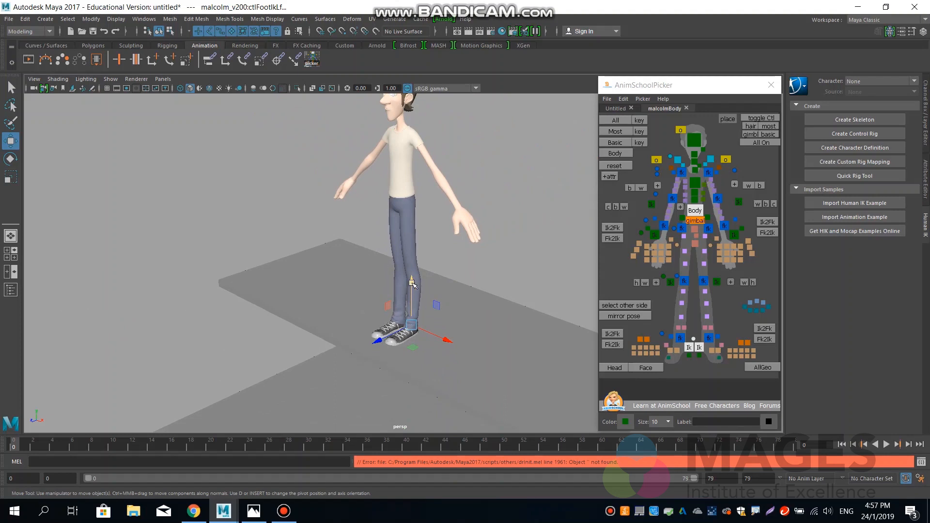
{"action": "left_click_drag", "start_coordinate": [412, 284], "coordinate": [414, 284]}
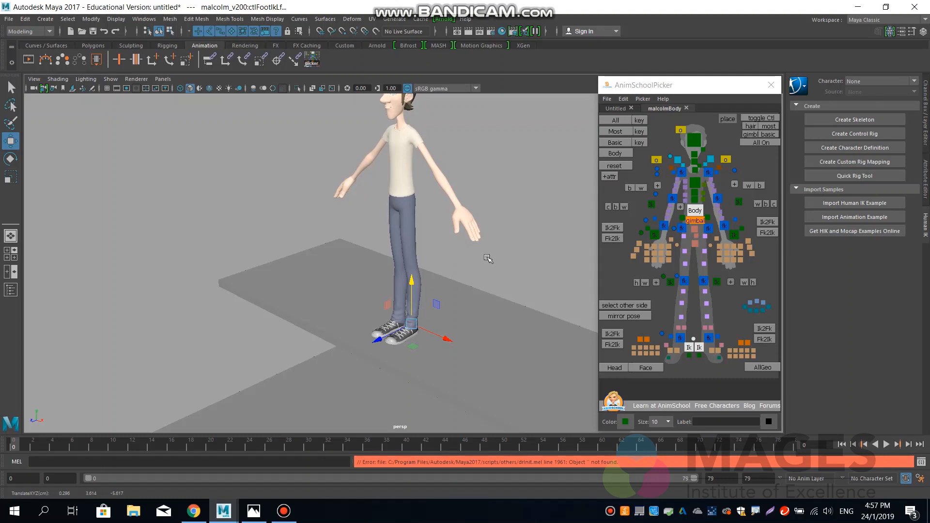
Switch to the side view and turn on the display of image planes so the reference video shows behind the character.
{"action": "key", "text": "space"}
{"action": "left_click_drag", "start_coordinate": [487, 258], "coordinate": [544, 256]}
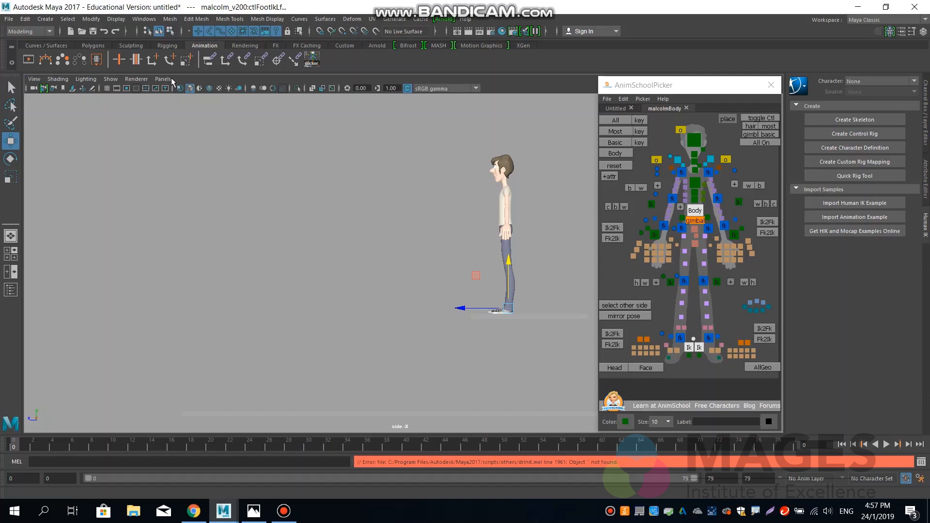
{"action": "left_click", "coordinate": [111, 79]}
{"action": "left_click", "coordinate": [32, 79]}
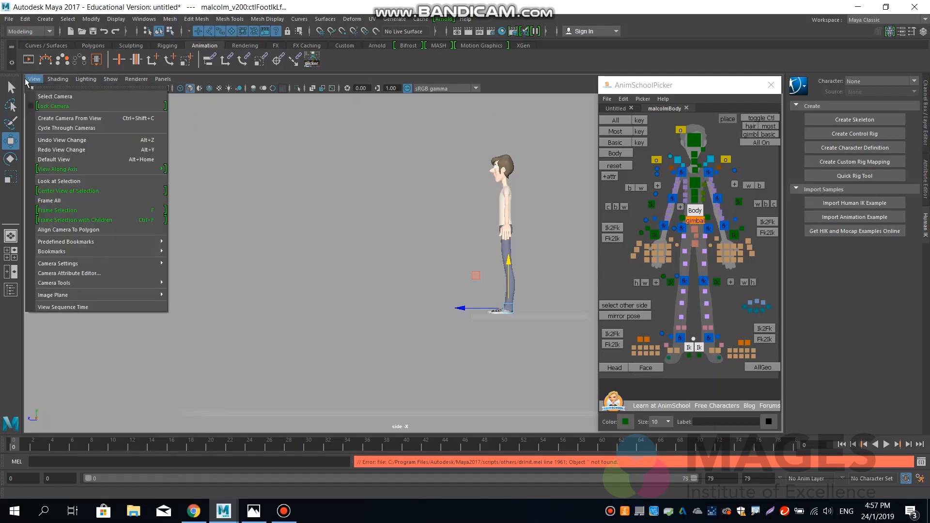
{"action": "mouse_move", "coordinate": [56, 298]}
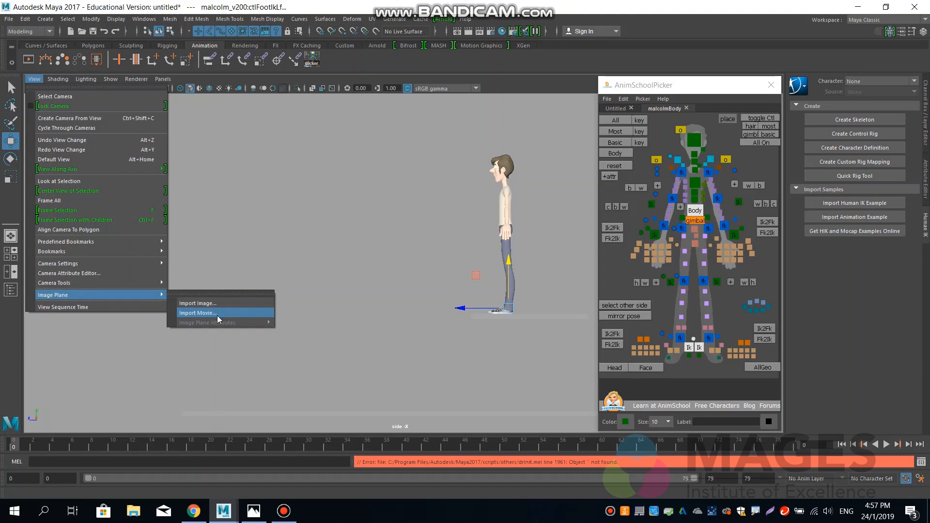
{"action": "left_click", "coordinate": [193, 76]}
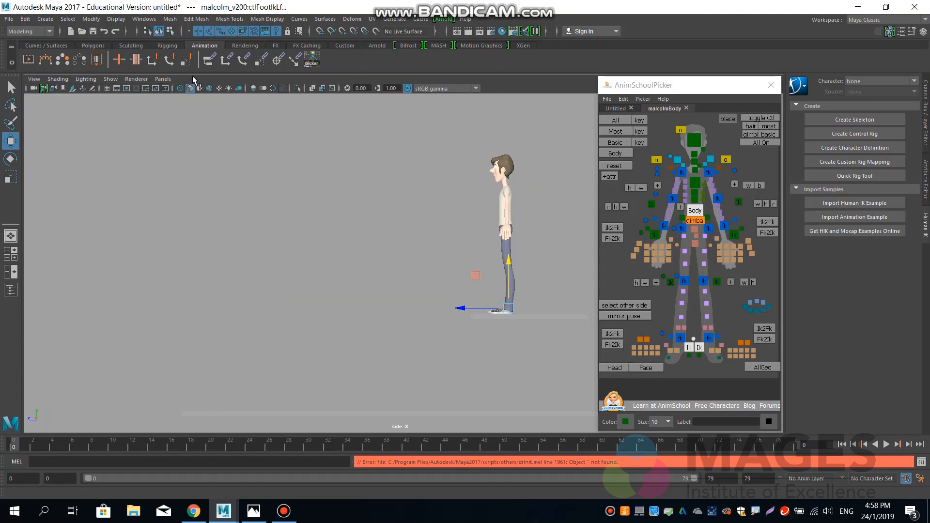
{"action": "left_click", "coordinate": [111, 78]}
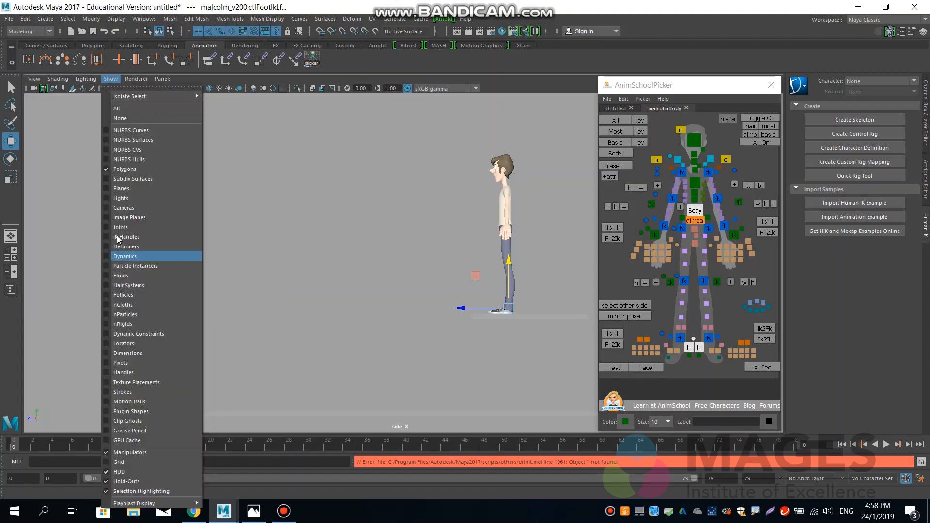
{"action": "left_click", "coordinate": [119, 221]}
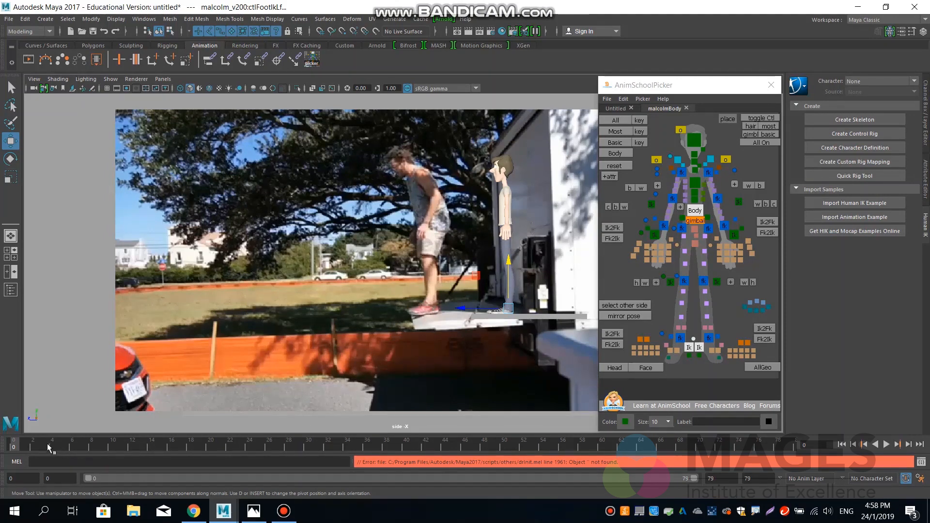
Lower the character's Body control slightly in the side view to relax the legs.
{"action": "left_click", "coordinate": [442, 281]}
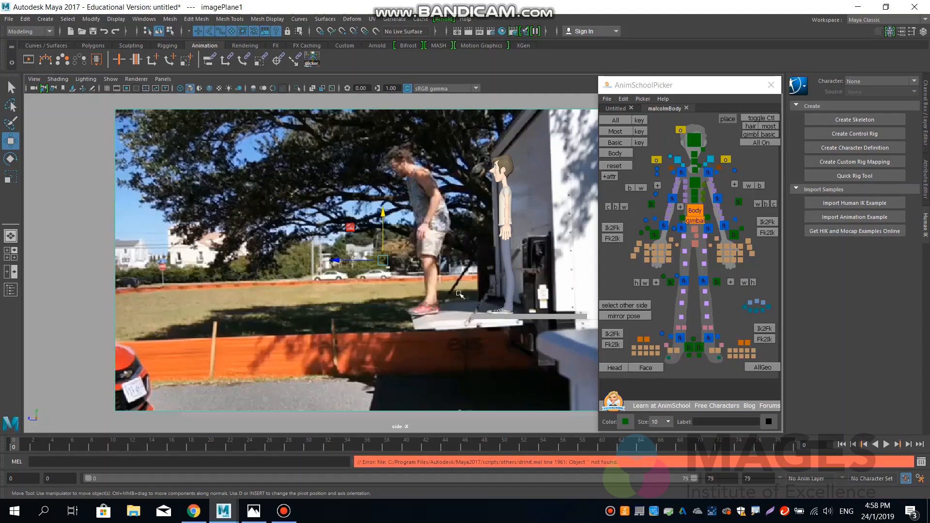
{"action": "left_click", "coordinate": [696, 213]}
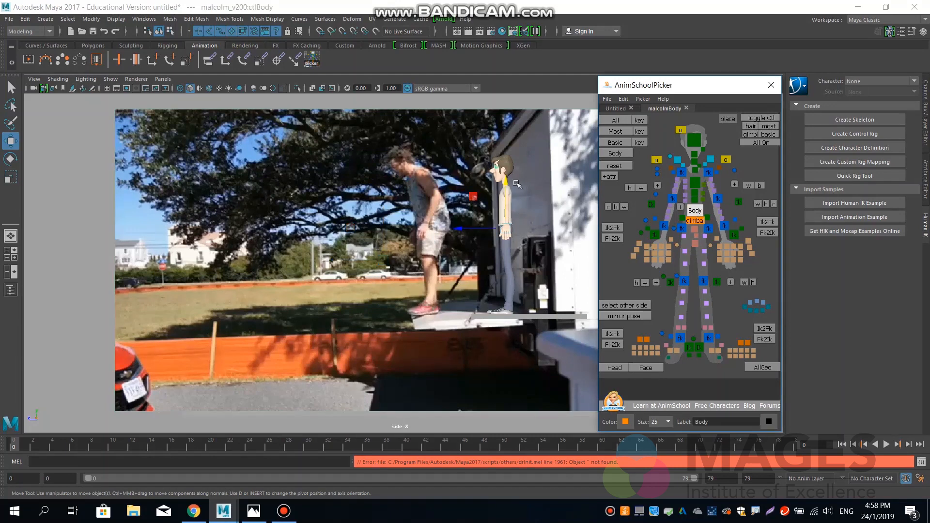
{"action": "left_click_drag", "start_coordinate": [506, 179], "coordinate": [510, 182]}
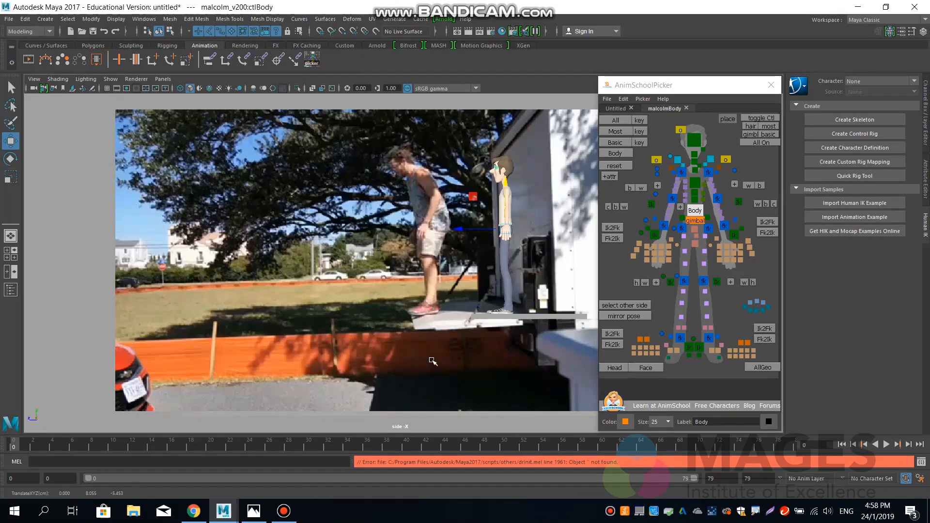
In the perspective view, move the reference image plane sideways along X until it stands clear of the character.
{"action": "key", "text": "space"}
{"action": "left_click_drag", "start_coordinate": [432, 359], "coordinate": [346, 313]}
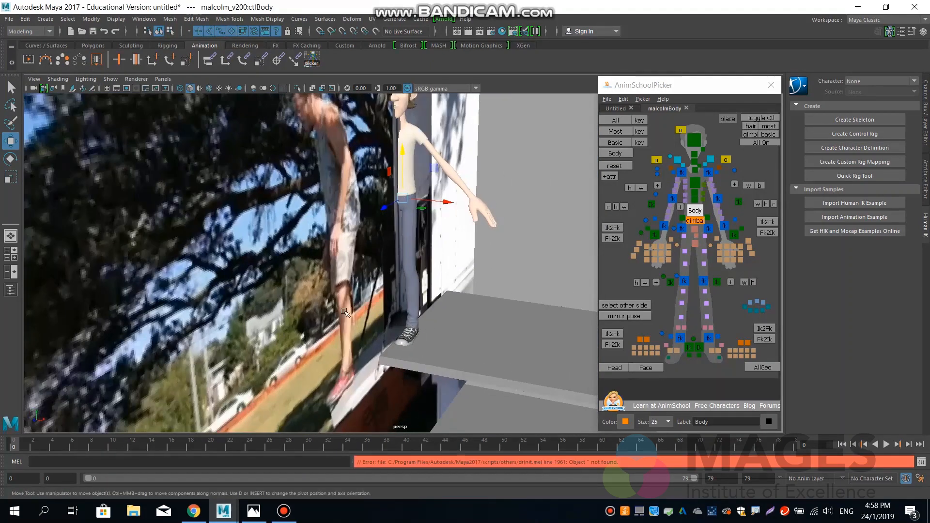
{"action": "left_click", "coordinate": [429, 292]}
{"action": "right_click_drag", "start_coordinate": [429, 292], "coordinate": [218, 258], "text": "alt"}
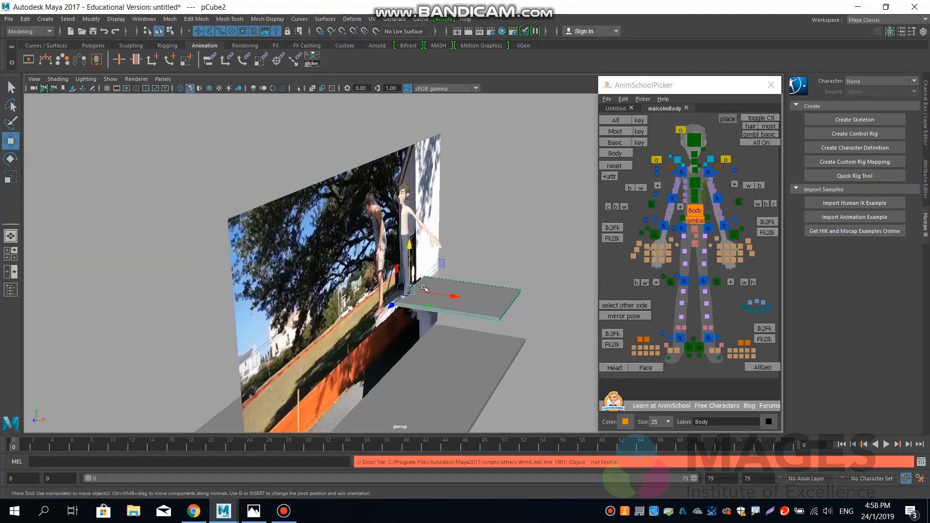
{"action": "left_click", "coordinate": [382, 258]}
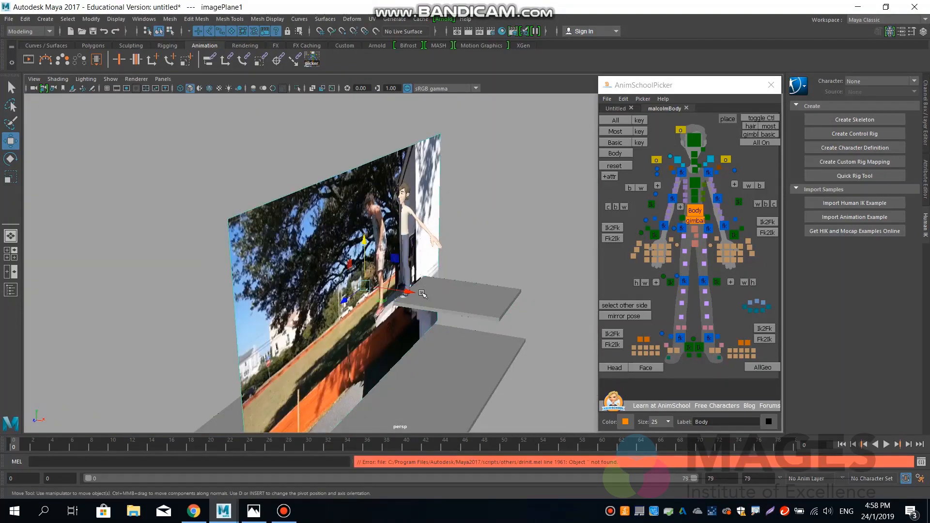
{"action": "left_click_drag", "start_coordinate": [422, 293], "coordinate": [303, 275]}
{"action": "right_click_drag", "start_coordinate": [381, 296], "coordinate": [419, 340], "text": "alt"}
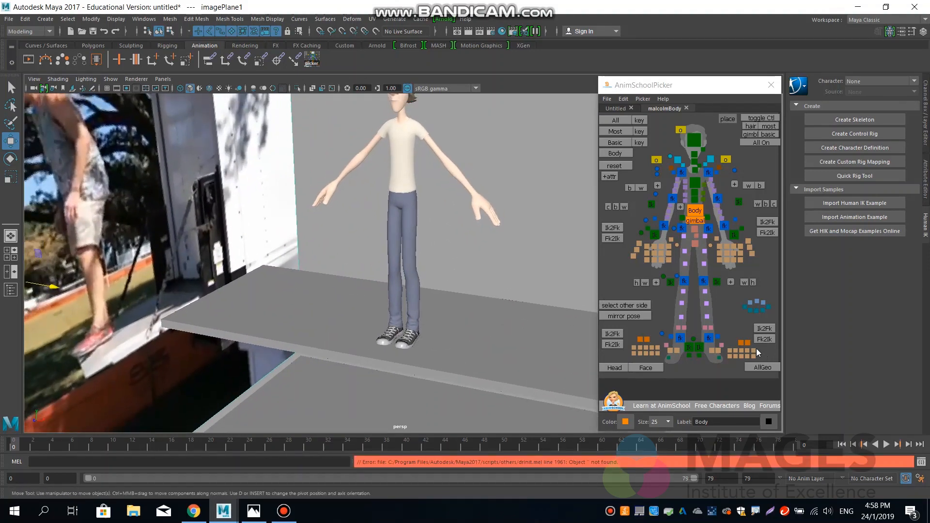
Try rotating the left ankle's FK control about Y and undo the rotation.
{"action": "left_click", "coordinate": [709, 338]}
{"action": "key", "text": "e"}
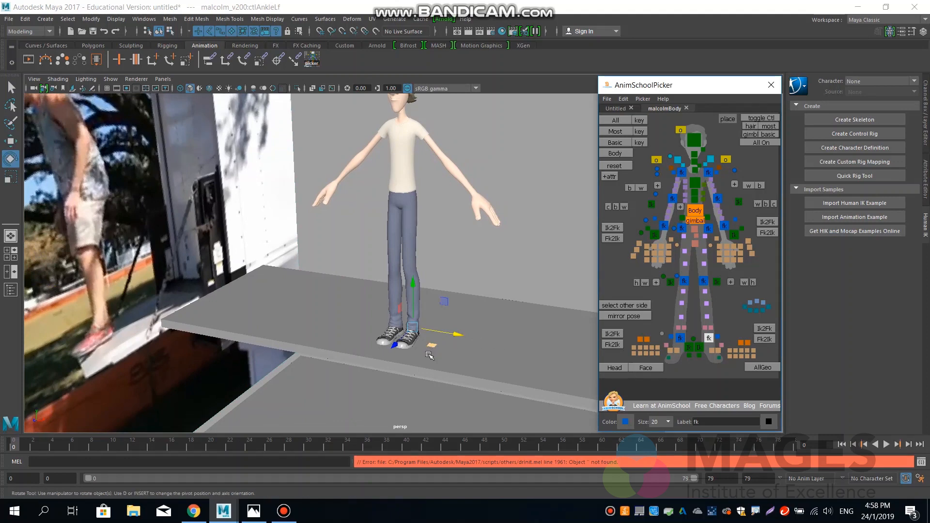
{"action": "left_click", "coordinate": [435, 345]}
{"action": "left_click_drag", "start_coordinate": [435, 345], "coordinate": [567, 353]}
{"action": "key", "text": "ctrl+z"}
{"action": "key", "text": "ctrl+z"}
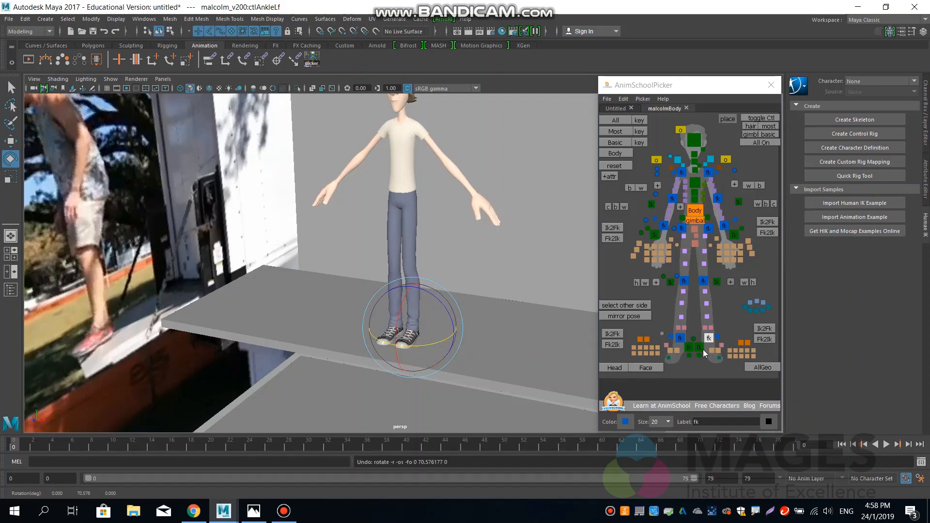
Turn the left foot's IK control outward and slide the foot slightly forward on the platform.
{"action": "left_click", "coordinate": [699, 348]}
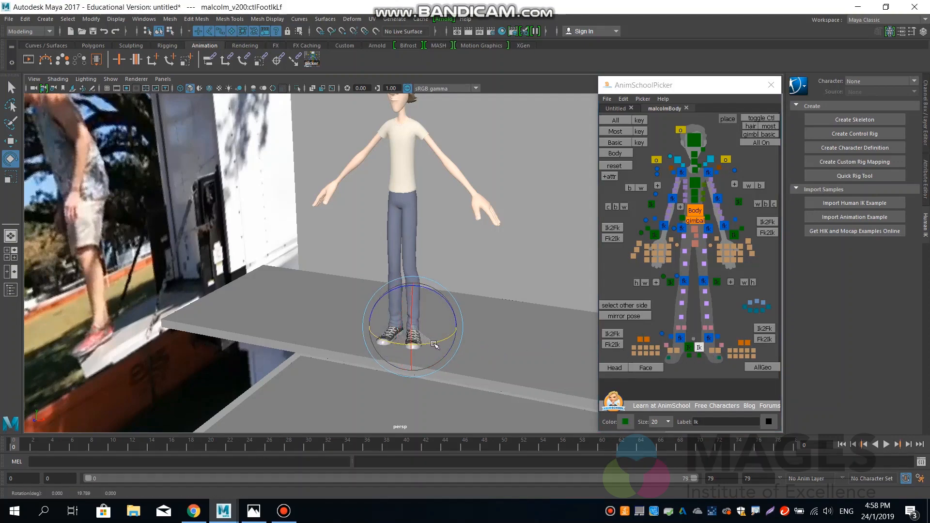
{"action": "left_click_drag", "start_coordinate": [432, 343], "coordinate": [386, 346]}
{"action": "key", "text": "w"}
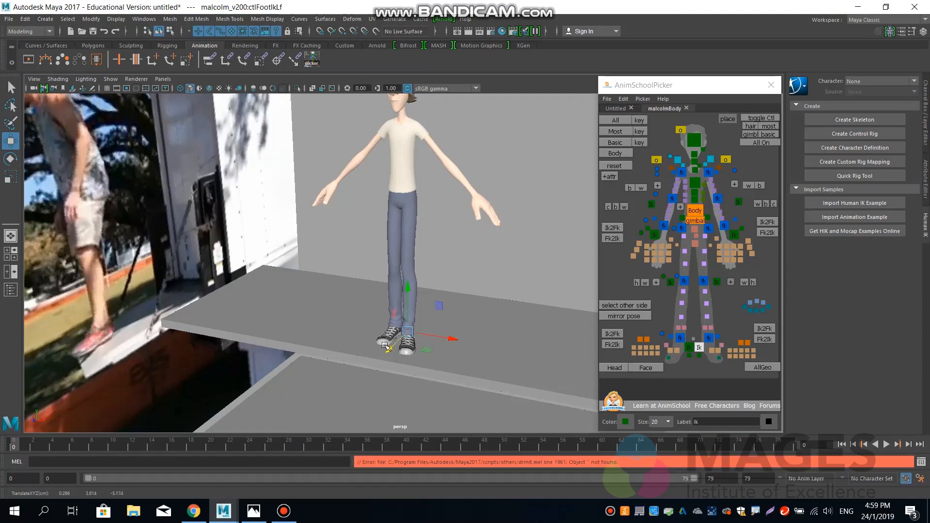
Turn the right foot's IK control outward by about 10 degrees and shift the foot slightly back.
{"action": "left_click", "coordinate": [689, 347]}
{"action": "key", "text": "e"}
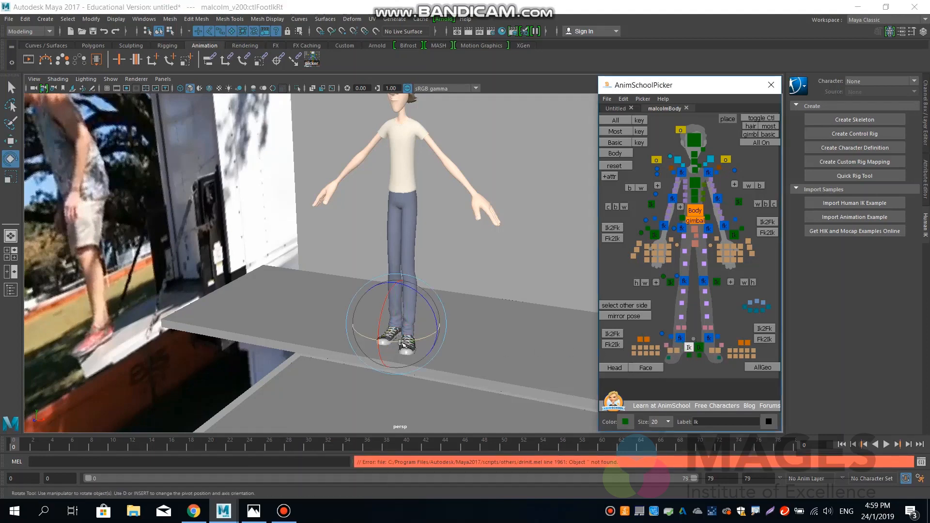
{"action": "left_click_drag", "start_coordinate": [402, 343], "coordinate": [394, 342]}
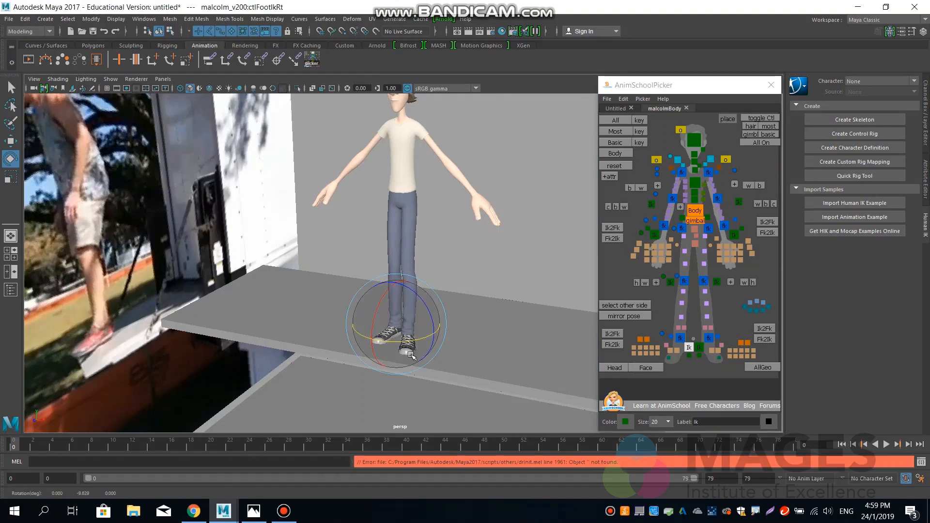
{"action": "key", "text": "w"}
{"action": "left_click_drag", "start_coordinate": [378, 342], "coordinate": [380, 340]}
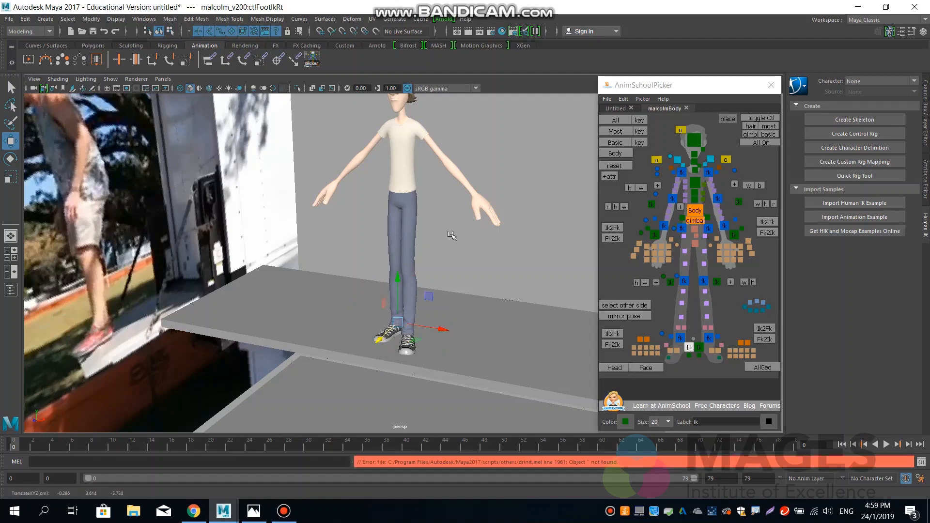
Lower the Body control slightly and shift it sideways towards the right foot to about X -0.18.
{"action": "left_click", "coordinate": [697, 213]}
{"action": "left_click_drag", "start_coordinate": [406, 151], "coordinate": [406, 153]}
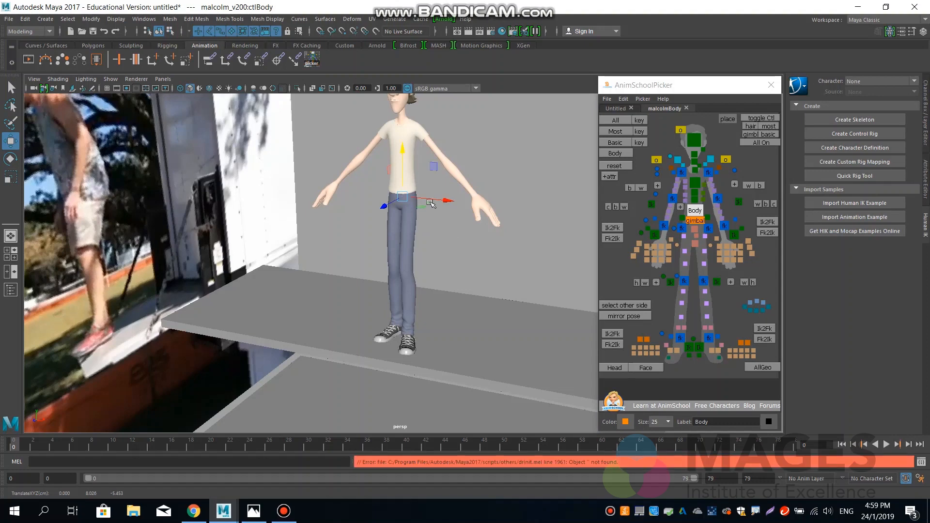
{"action": "left_click_drag", "start_coordinate": [415, 235], "coordinate": [448, 195], "text": "alt"}
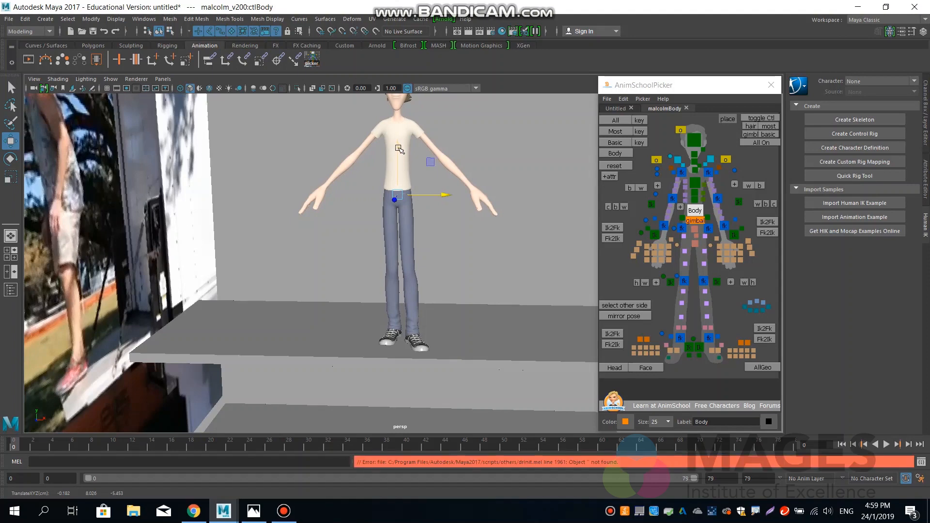
{"action": "left_click_drag", "start_coordinate": [400, 148], "coordinate": [400, 149]}
Match the right arm's IK control to its FK pose, lower the hand beside the hip and rotate it to hang downward.
{"action": "left_click", "coordinate": [654, 235]}
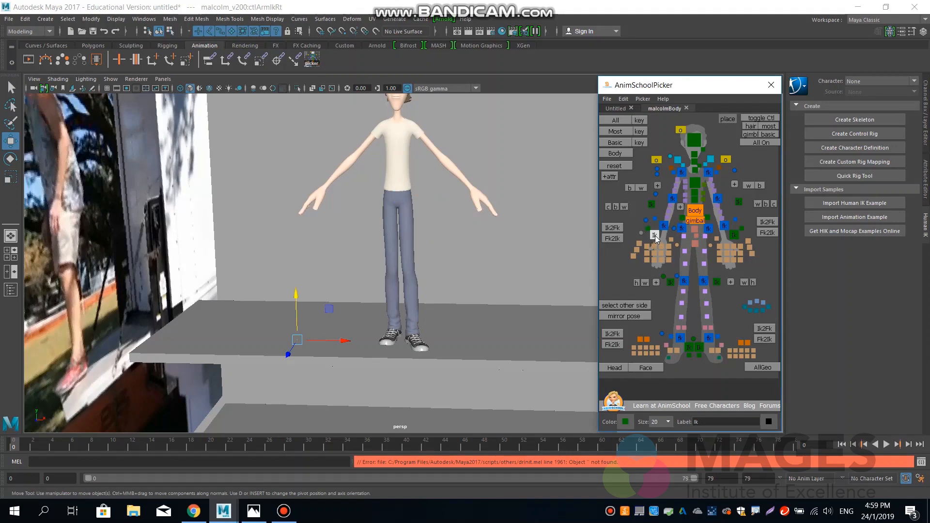
{"action": "left_click", "coordinate": [615, 239]}
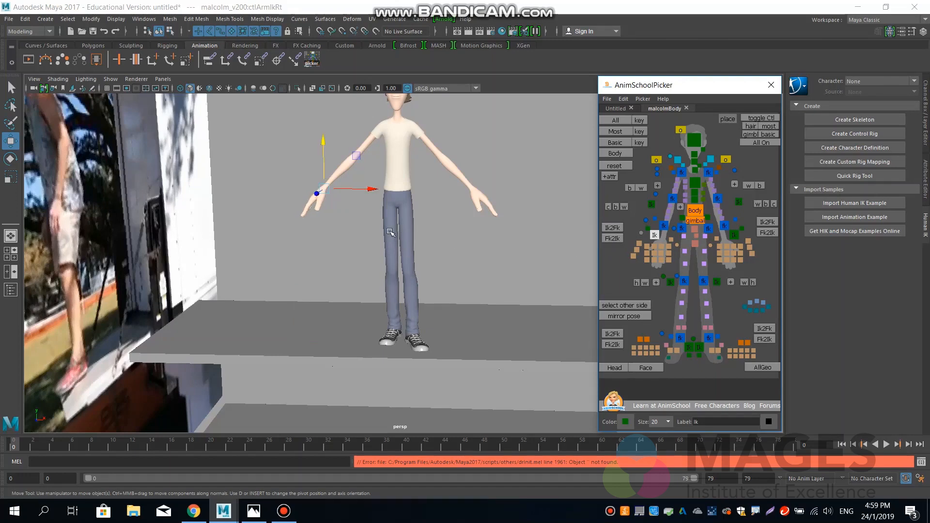
{"action": "left_click_drag", "start_coordinate": [325, 188], "coordinate": [376, 213]}
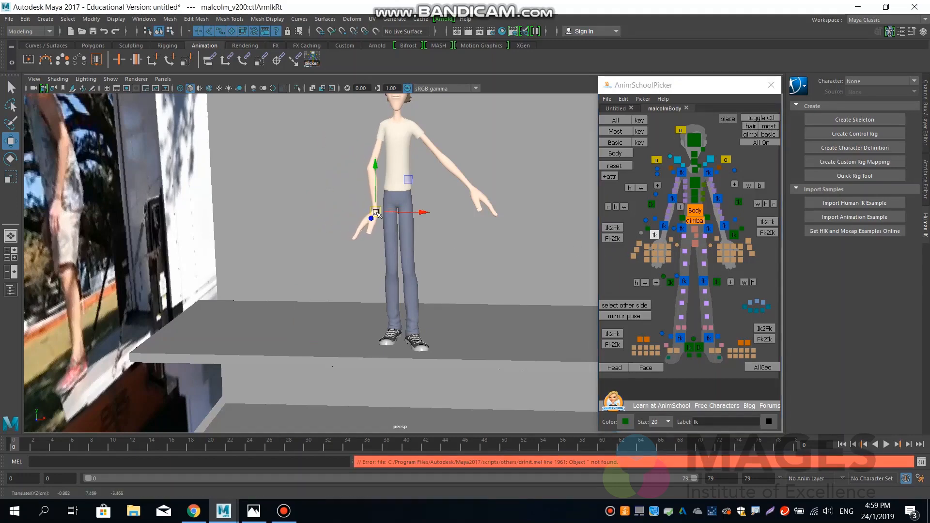
{"action": "key", "text": "e"}
{"action": "left_click_drag", "start_coordinate": [365, 170], "coordinate": [425, 179]}
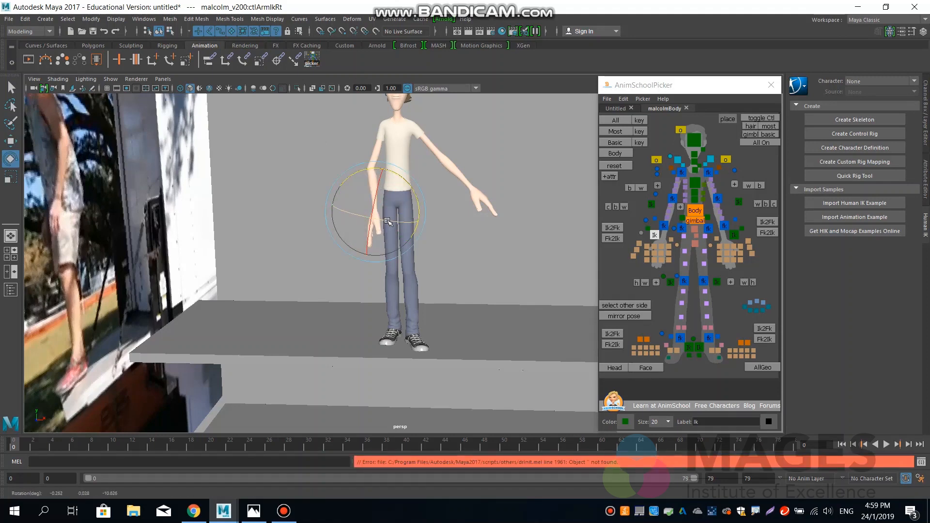
{"action": "key", "text": "w"}
{"action": "left_click_drag", "start_coordinate": [376, 213], "coordinate": [369, 212]}
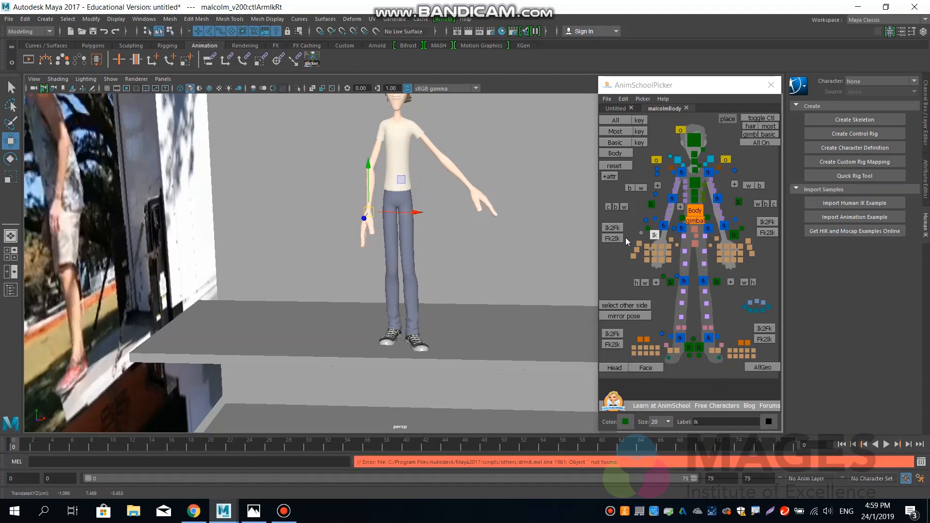
Lower the left arm's IK control beside the hip and adjust its height so the arm hangs down.
{"action": "left_click", "coordinate": [734, 236]}
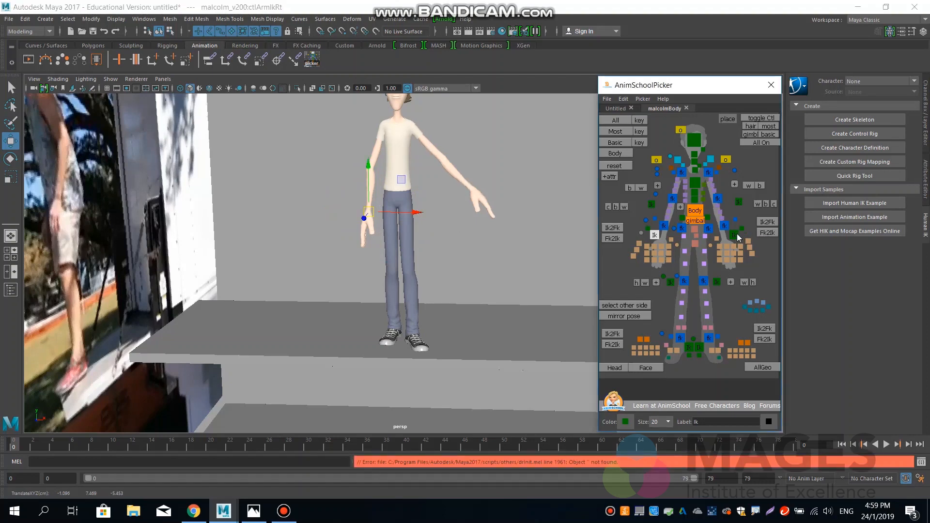
{"action": "left_click_drag", "start_coordinate": [473, 192], "coordinate": [437, 213]}
{"action": "key", "text": "e"}
{"action": "key", "text": "w"}
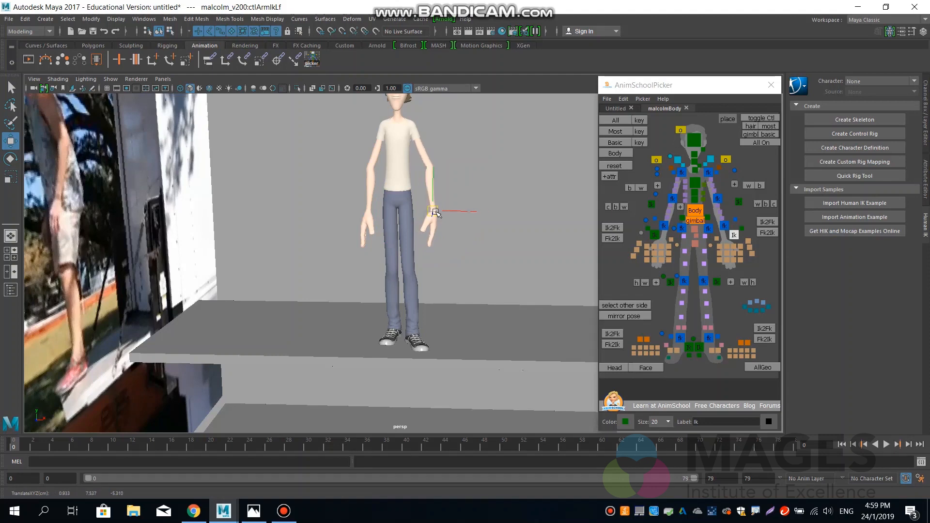
{"action": "left_click_drag", "start_coordinate": [473, 270], "coordinate": [402, 265], "text": "alt"}
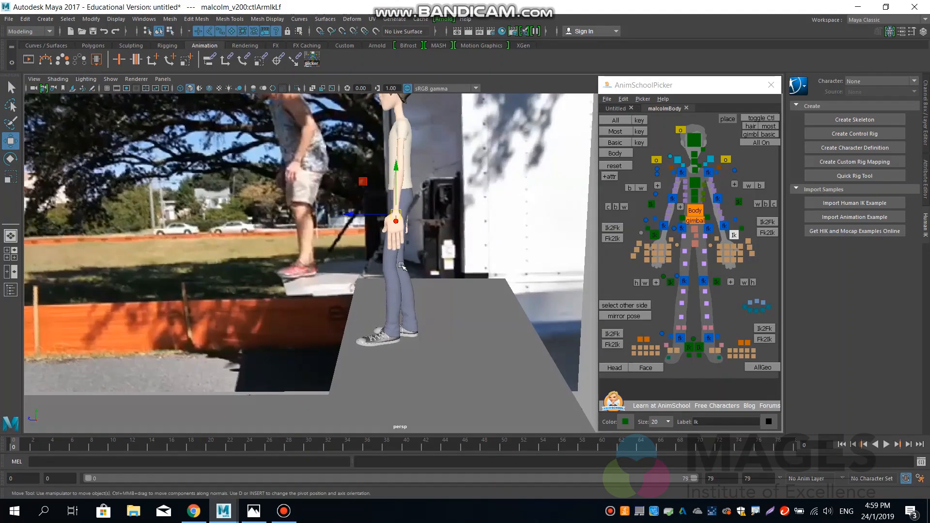
{"action": "left_click_drag", "start_coordinate": [395, 193], "coordinate": [442, 190]}
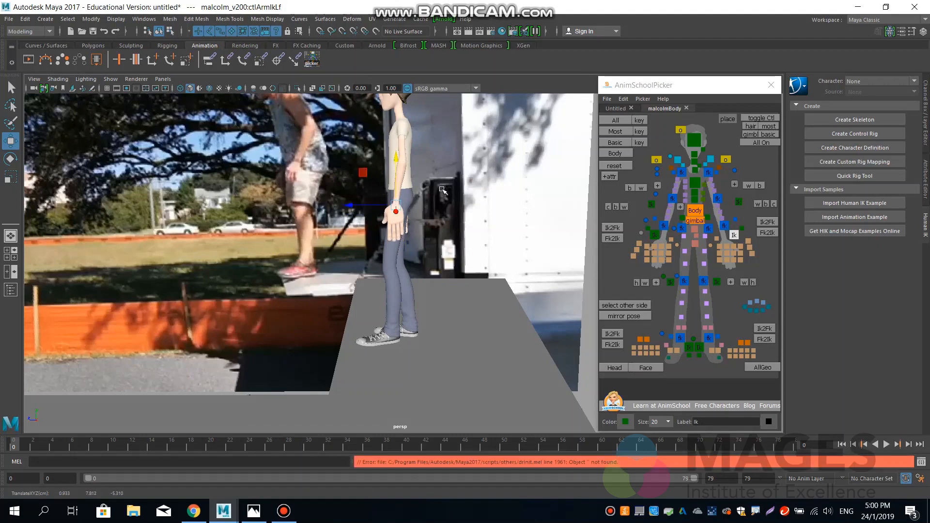
Pull the left arm's pole vector control backward so the elbow points behind the body.
{"action": "left_click", "coordinate": [739, 202]}
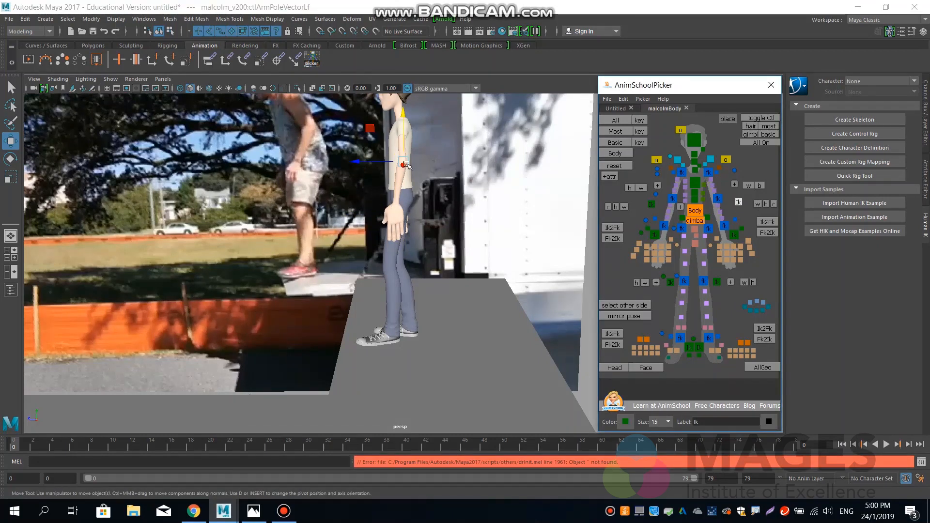
{"action": "mouse_move", "coordinate": [406, 164]}
{"action": "left_mouse_down"}
{"action": "mouse_move", "coordinate": [445, 168]}
{"action": "mouse_move", "coordinate": [393, 162]}
{"action": "mouse_move", "coordinate": [436, 166]}
{"action": "mouse_move", "coordinate": [424, 165]}
{"action": "left_mouse_up"}
{"action": "key", "text": "ctrl+z"}
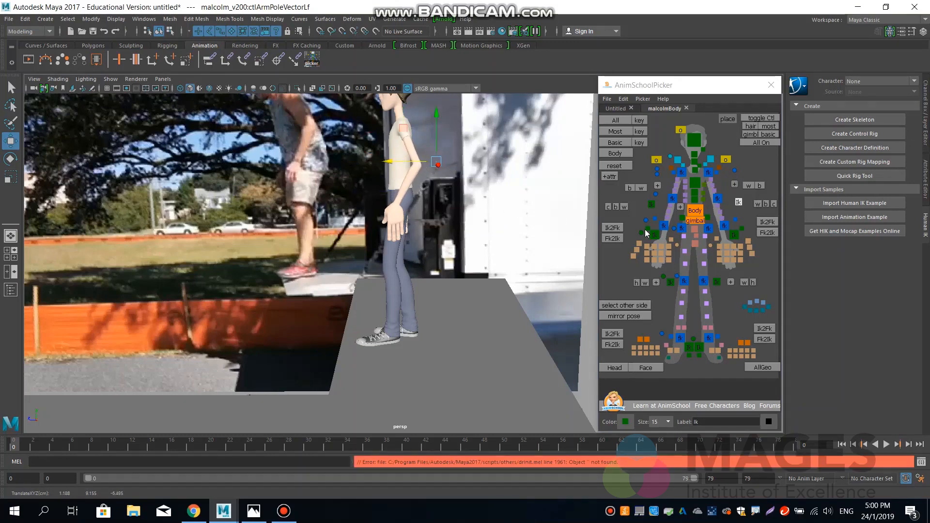
Rotate the left arm's IK control so the hand tilts forward beside the thigh, and adjust the hand's height slightly.
{"action": "left_click", "coordinate": [733, 235]}
{"action": "key", "text": "e"}
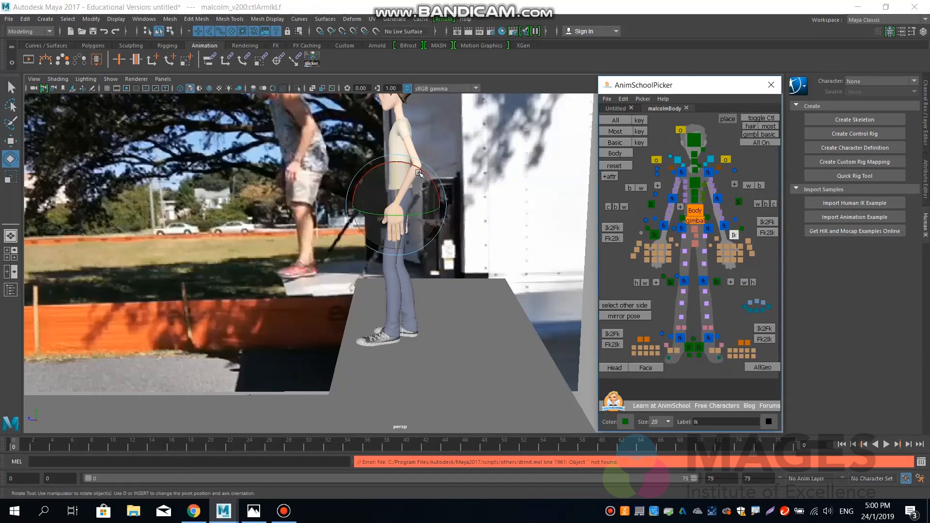
{"action": "left_click_drag", "start_coordinate": [423, 170], "coordinate": [429, 178]}
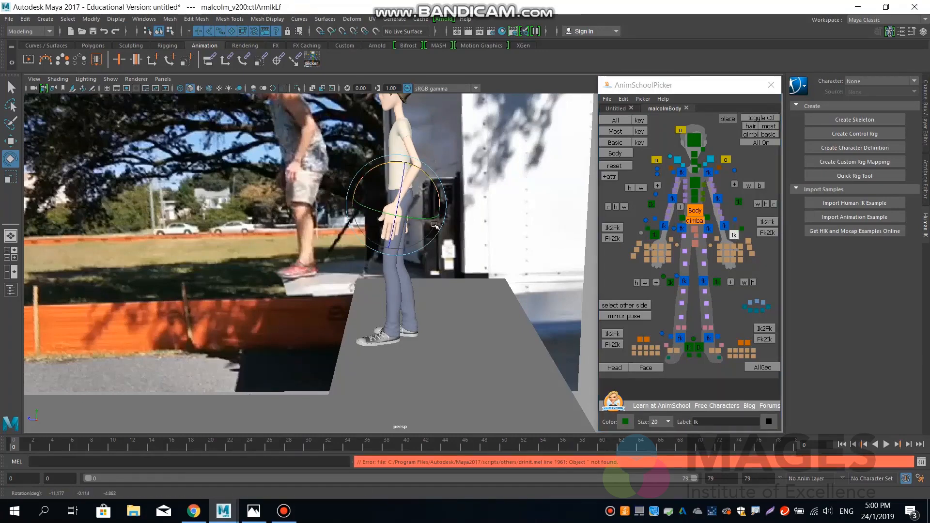
{"action": "left_click_drag", "start_coordinate": [426, 219], "coordinate": [410, 201]}
{"action": "key", "text": "w"}
{"action": "left_click_drag", "start_coordinate": [400, 166], "coordinate": [399, 166]}
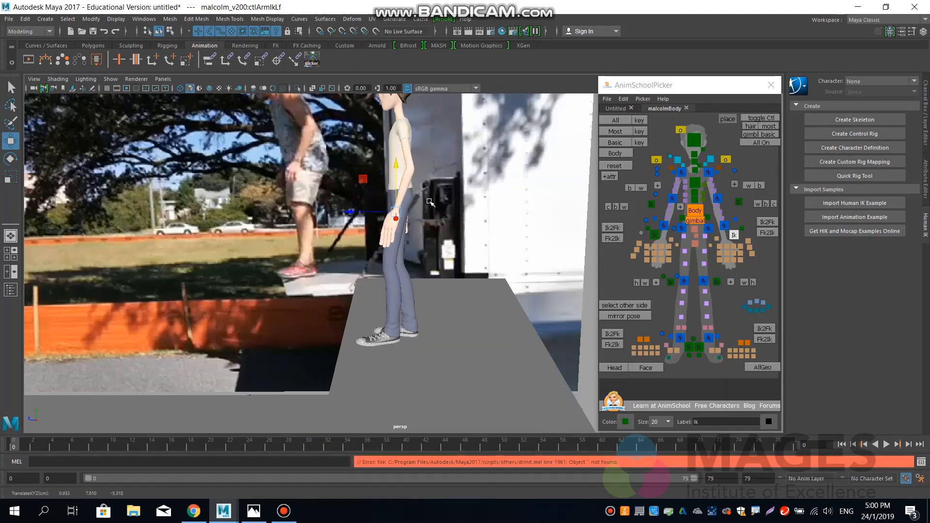
Lean the Body control forward to about 7.5 degrees in Rotate X.
{"action": "middle_click_drag", "start_coordinate": [442, 184], "coordinate": [463, 242], "text": "alt"}
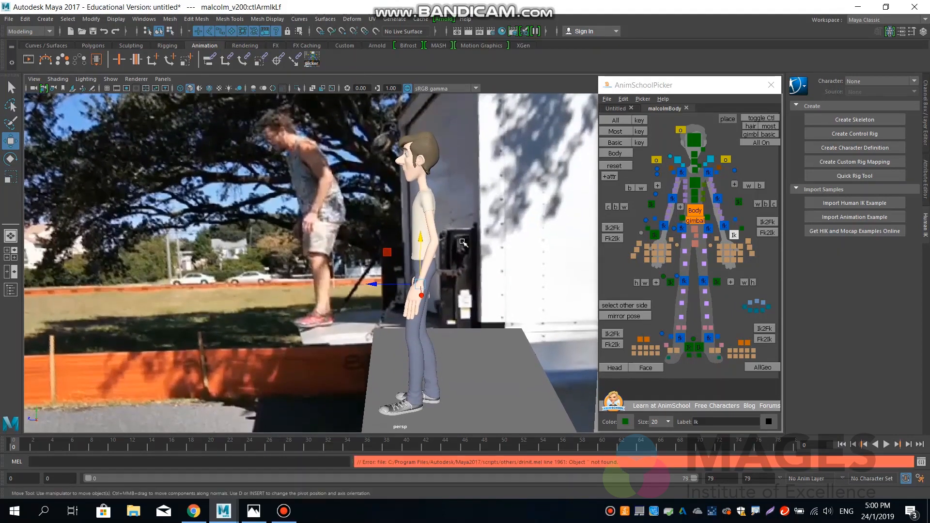
{"action": "left_click", "coordinate": [695, 210]}
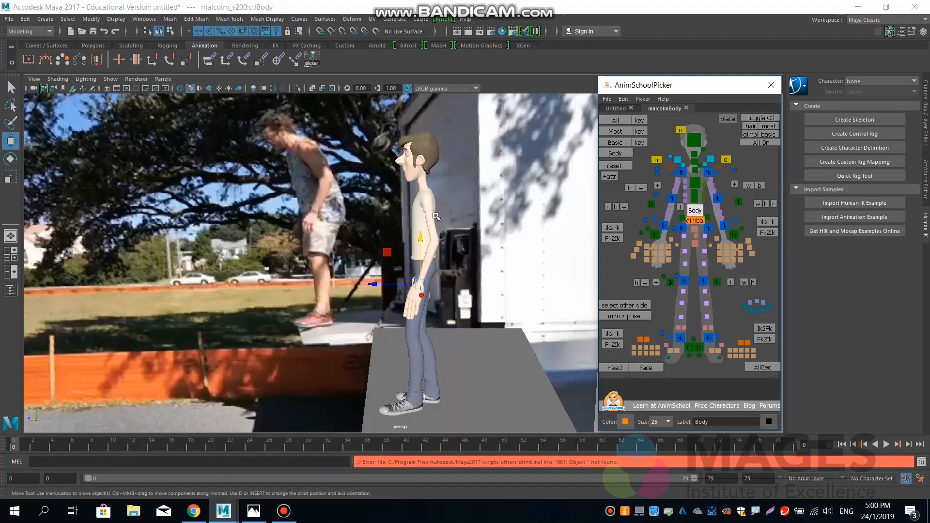
{"action": "key", "text": "e"}
{"action": "key", "text": "w"}
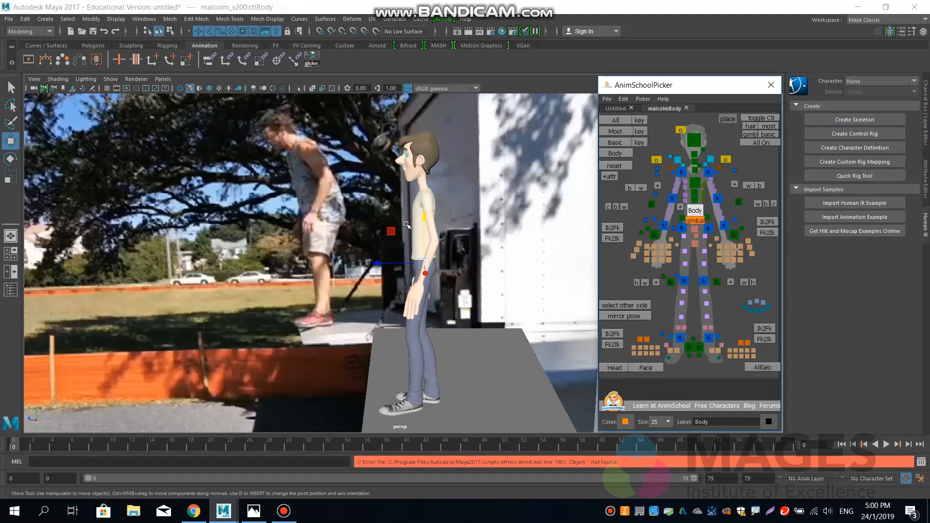
{"action": "key", "text": "e"}
{"action": "left_click_drag", "start_coordinate": [406, 225], "coordinate": [404, 226]}
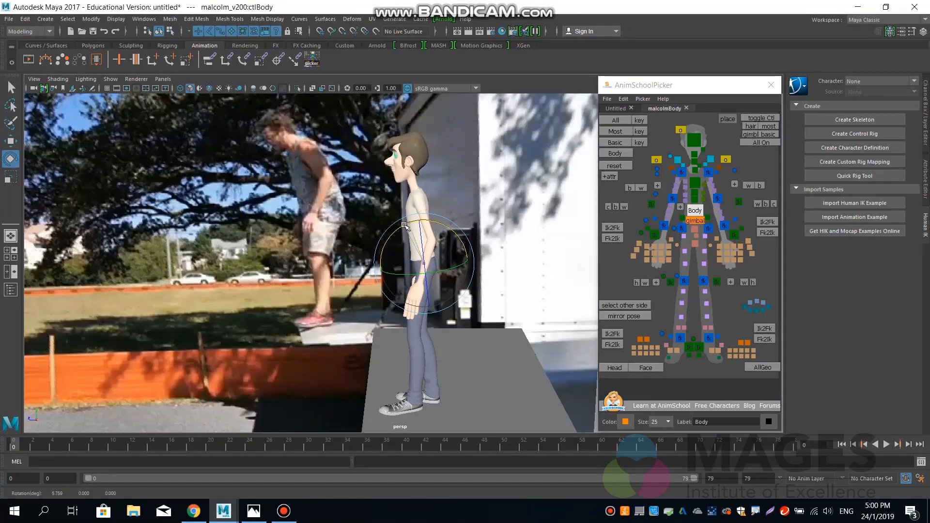
{"action": "left_click_drag", "start_coordinate": [406, 226], "coordinate": [405, 226]}
Bend the spine and chest controls forward together and tilt the head control down by about 25 degrees.
{"action": "left_click", "coordinate": [695, 196]}
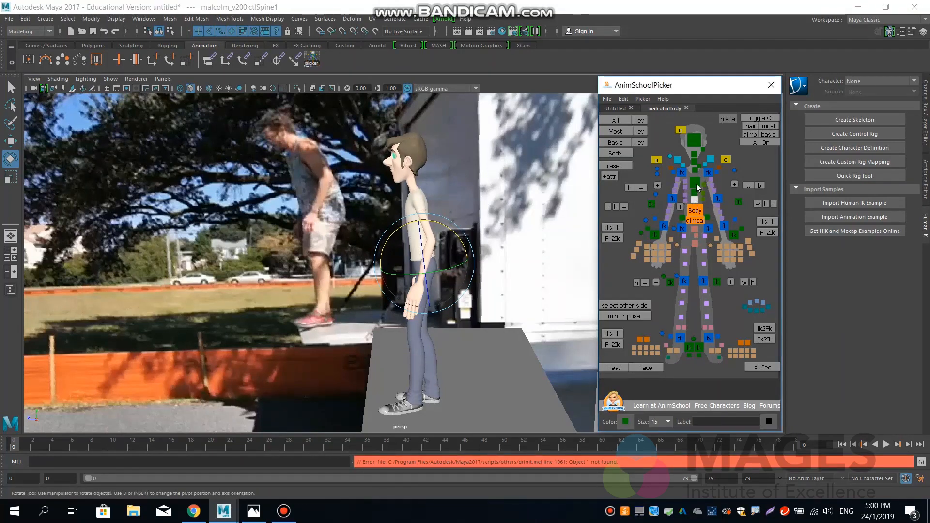
{"action": "left_click", "coordinate": [698, 188]}
{"action": "left_click", "coordinate": [695, 184]}
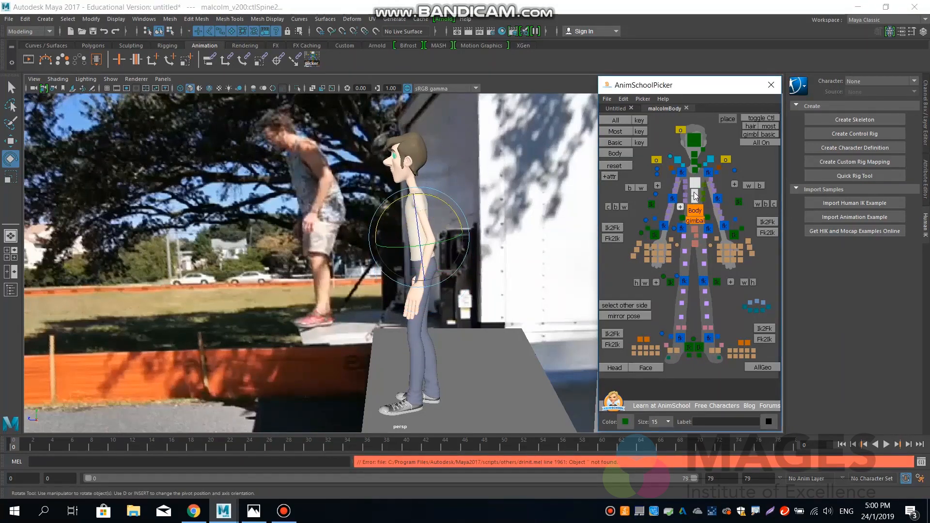
{"action": "left_click_drag", "start_coordinate": [402, 188], "coordinate": [395, 185]}
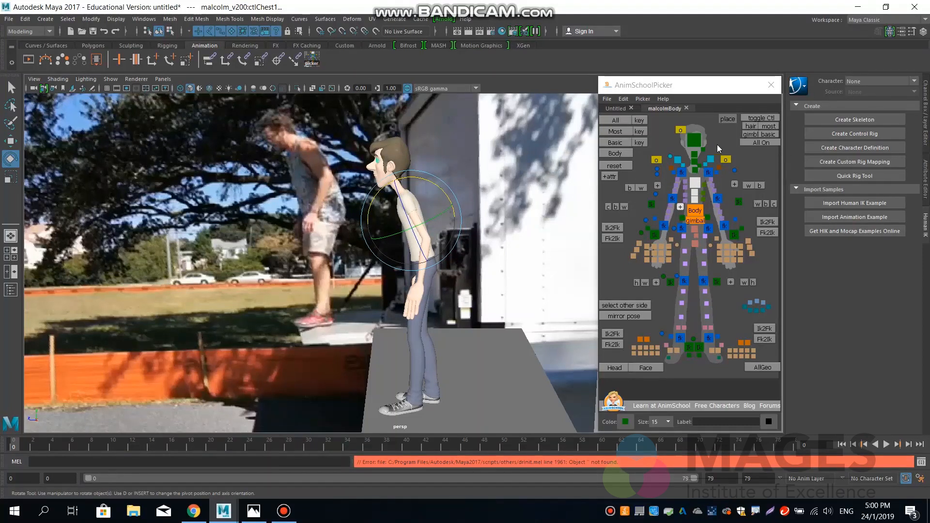
{"action": "left_click", "coordinate": [694, 144]}
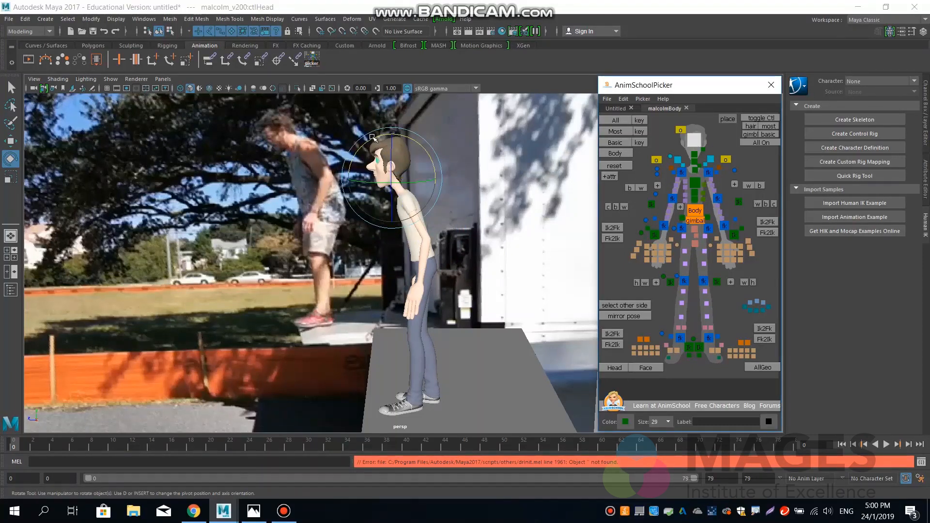
{"action": "left_click_drag", "start_coordinate": [367, 138], "coordinate": [357, 149]}
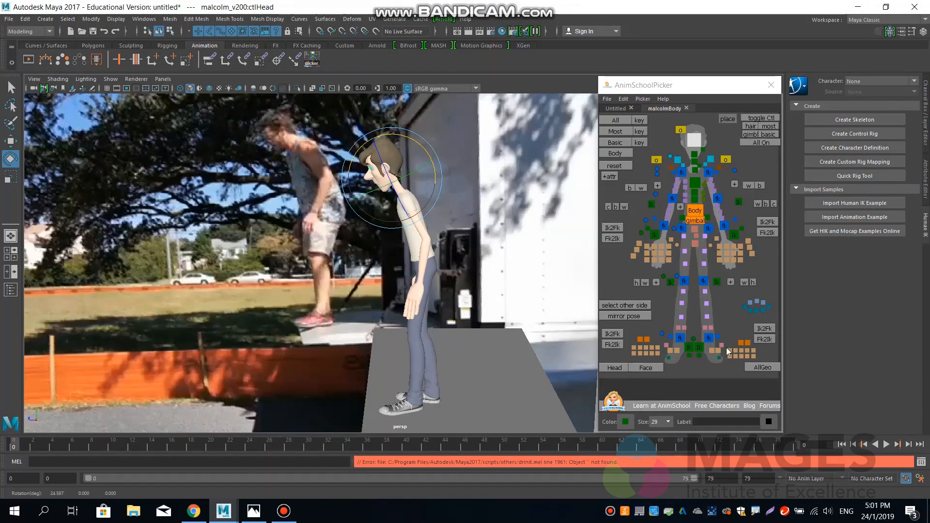
Adjust the left foot's IK control on the platform and tilt it slightly to about -2.6 degrees in X.
{"action": "left_click", "coordinate": [701, 348]}
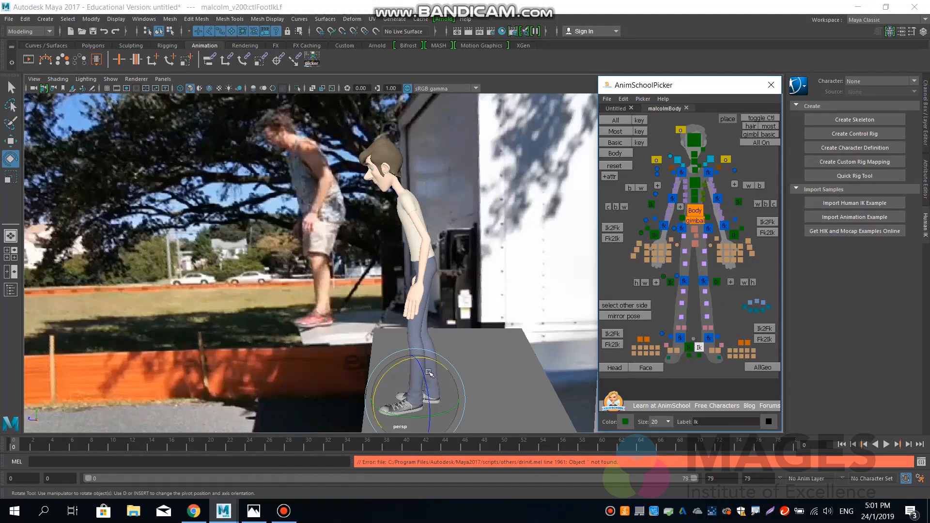
{"action": "key", "text": "w"}
{"action": "left_click_drag", "start_coordinate": [415, 361], "coordinate": [396, 368]}
{"action": "key", "text": "e"}
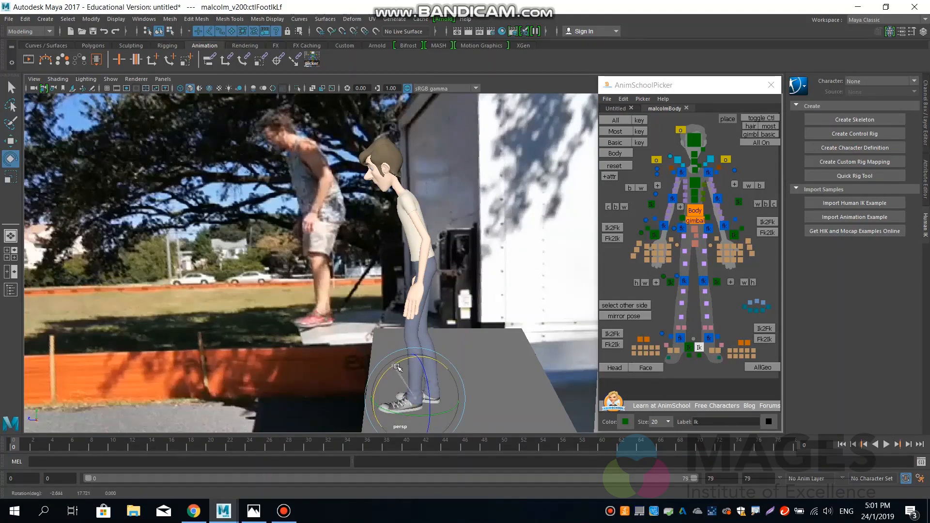
{"action": "left_click", "coordinate": [396, 367]}
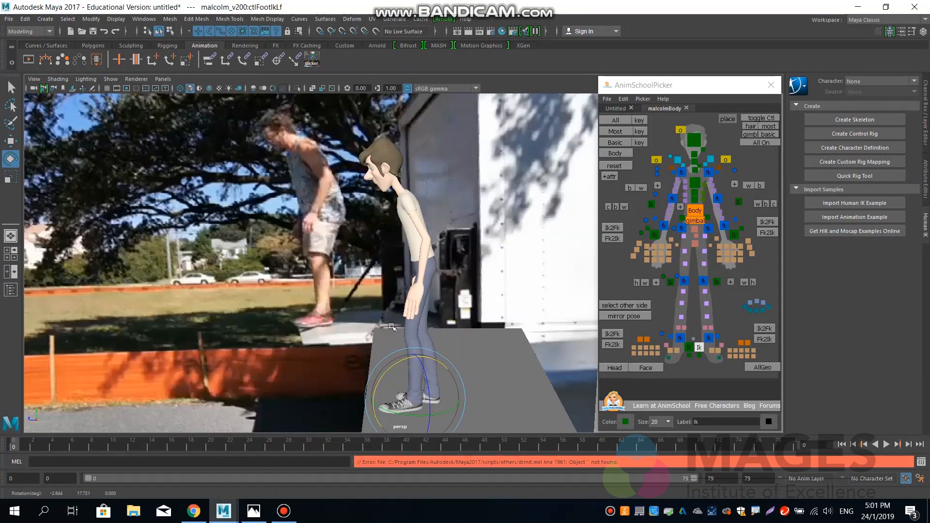
Rotate the right arm's IK control to about -9 degrees in Z so the hand hangs along the thigh.
{"action": "left_click", "coordinate": [655, 236]}
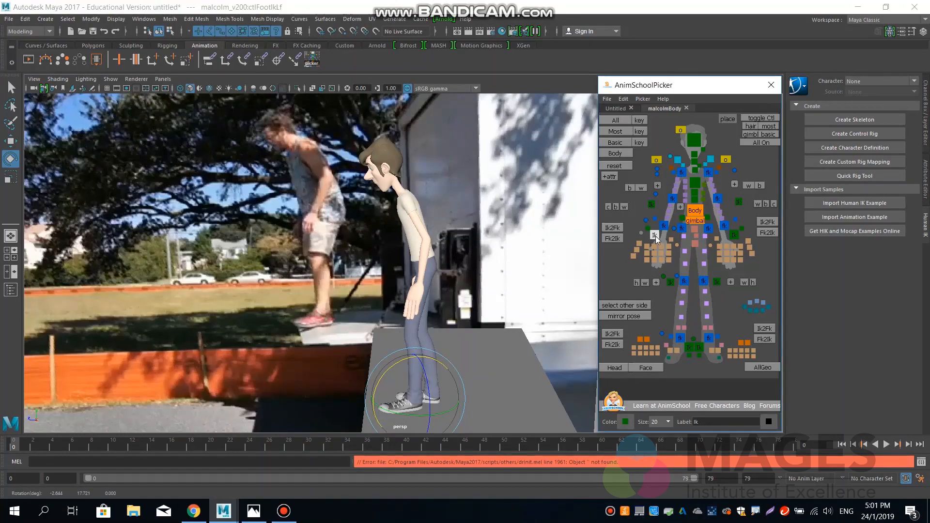
{"action": "left_click_drag", "start_coordinate": [436, 271], "coordinate": [406, 259], "text": "alt"}
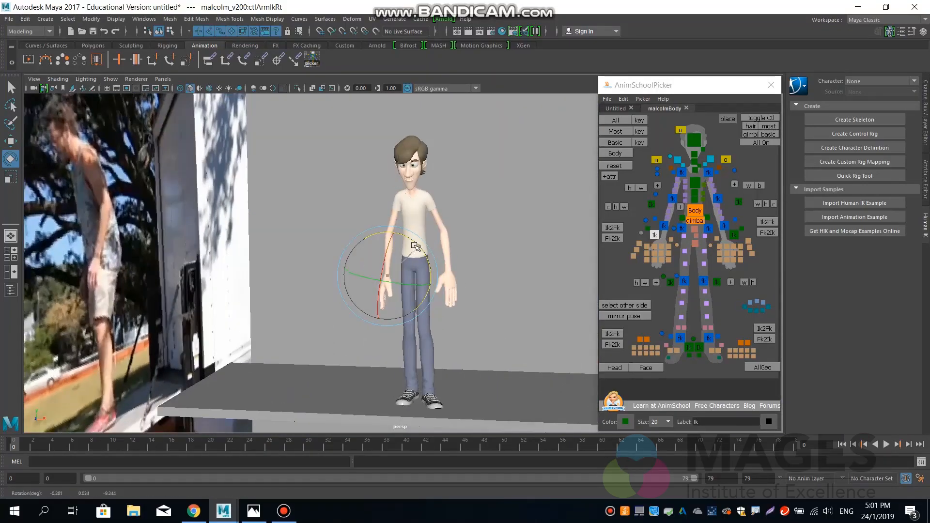
{"action": "left_click_drag", "start_coordinate": [422, 328], "coordinate": [494, 338], "text": "alt"}
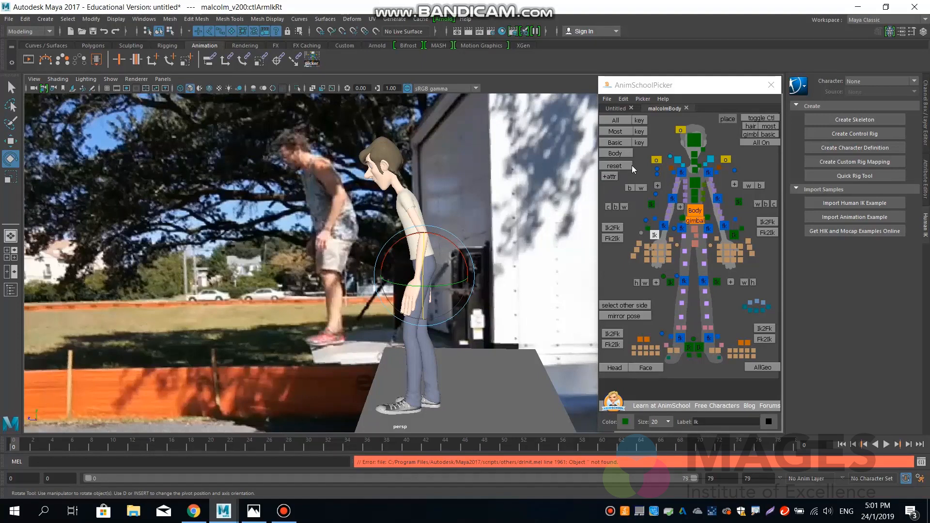
Select the Basic set of body controls and key the starting pose at frame 0.
{"action": "left_click", "coordinate": [614, 153]}
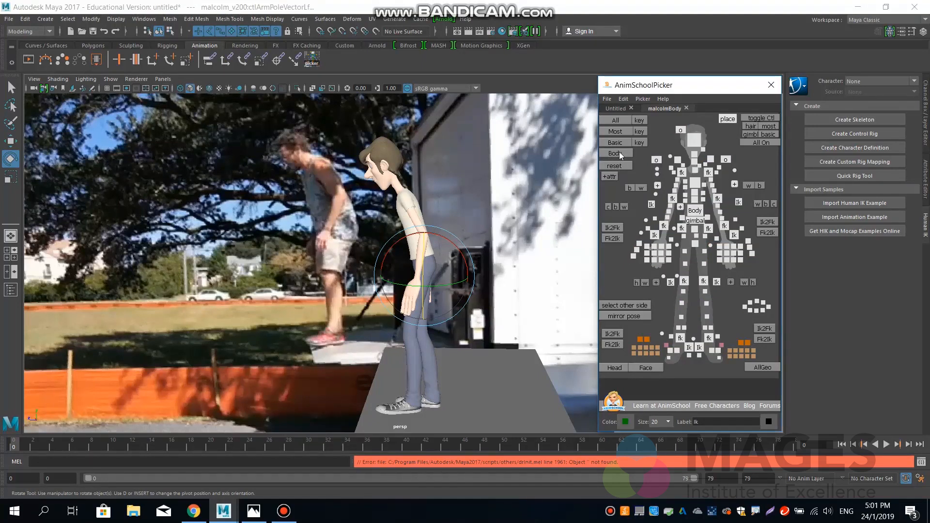
{"action": "left_click", "coordinate": [616, 143]}
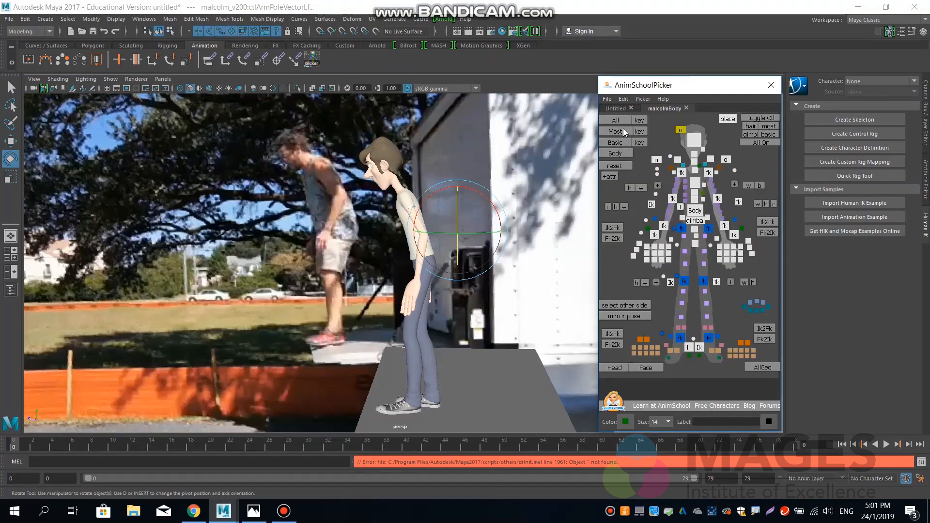
{"action": "left_click", "coordinate": [615, 131]}
{"action": "left_click", "coordinate": [623, 143]}
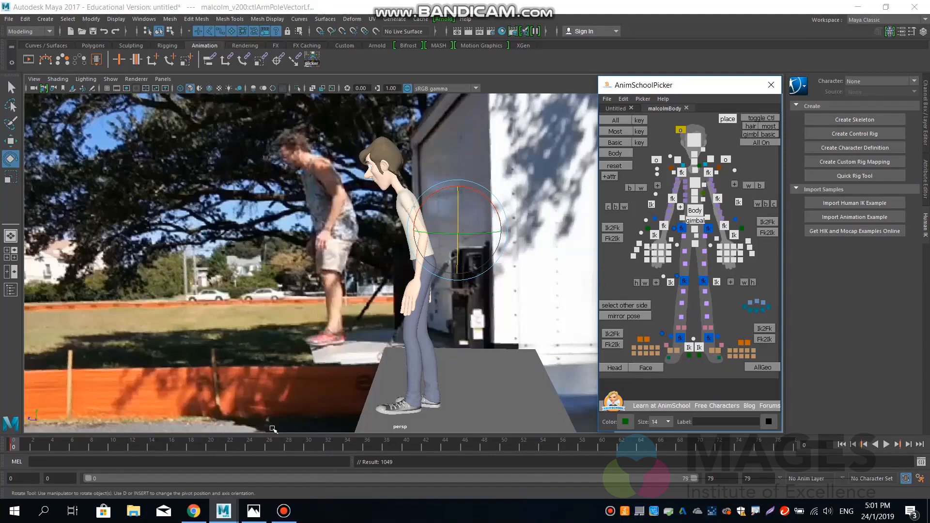
{"action": "left_click", "coordinate": [253, 511]}
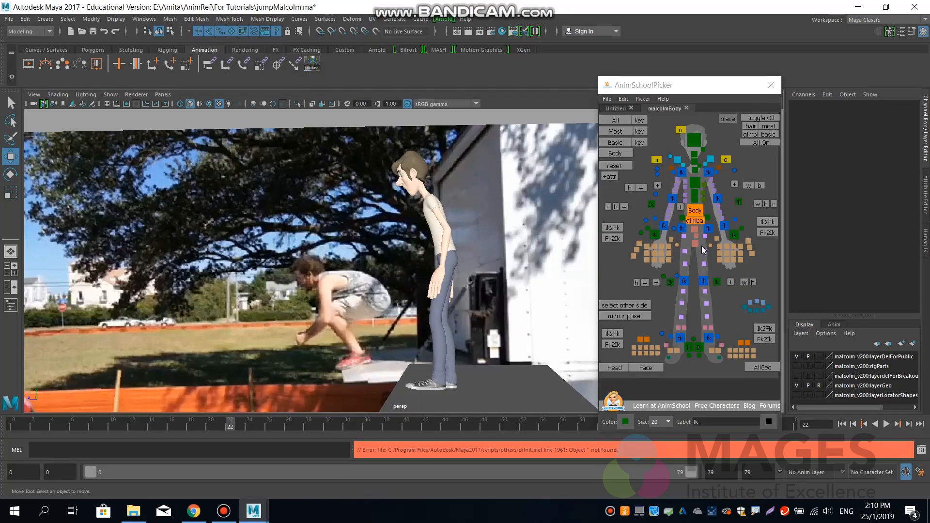
Set the left foot IK control's Translate Y to 3.281 and Rotate X to 0 at frame 22.
{"action": "left_click", "coordinate": [699, 348]}
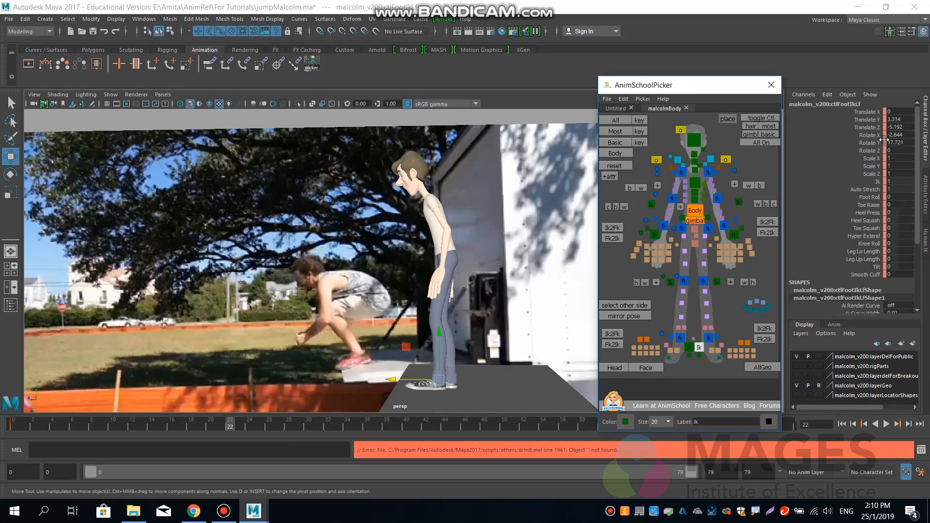
{"action": "double_click", "coordinate": [901, 120]}
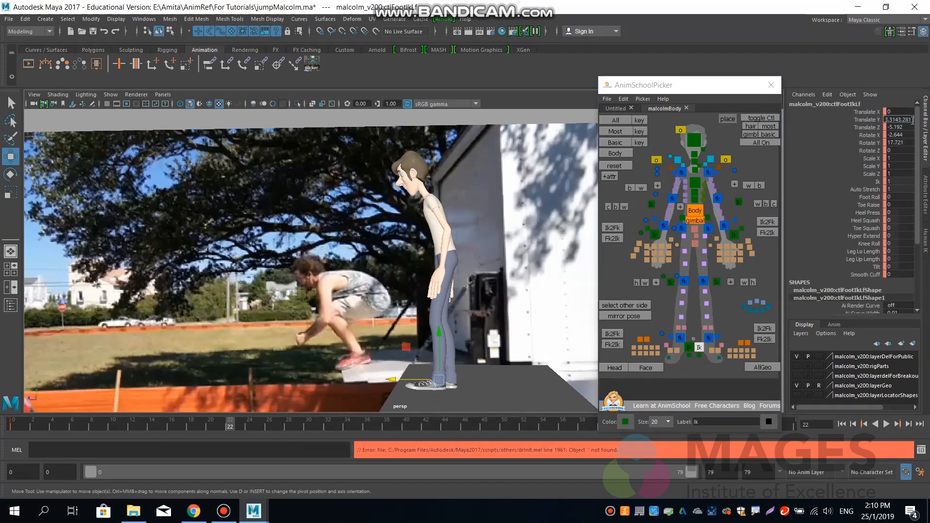
{"action": "key", "text": "ctrl+a"}
{"action": "type", "text": "3.281"}
{"action": "key", "text": "Return"}
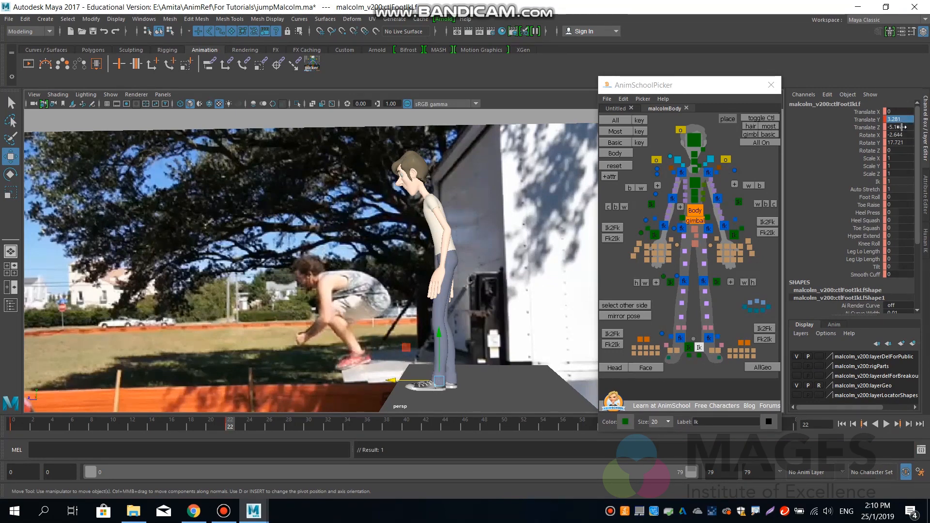
{"action": "left_click", "coordinate": [900, 135]}
{"action": "type", "text": "0"}
{"action": "key", "text": "Return"}
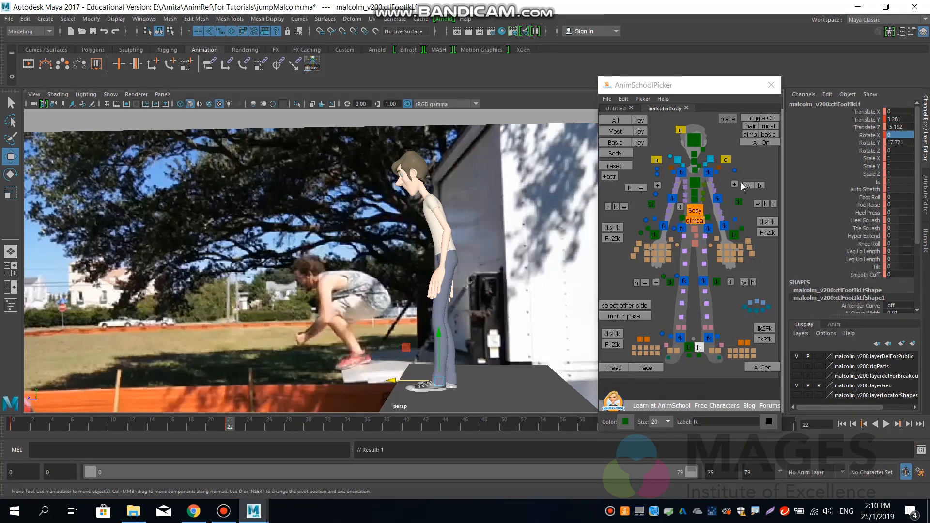
Lower and shift the Body control into a crouch at frame 22, to about Translate Y 1.53 and Z -5.92.
{"action": "left_click", "coordinate": [696, 213]}
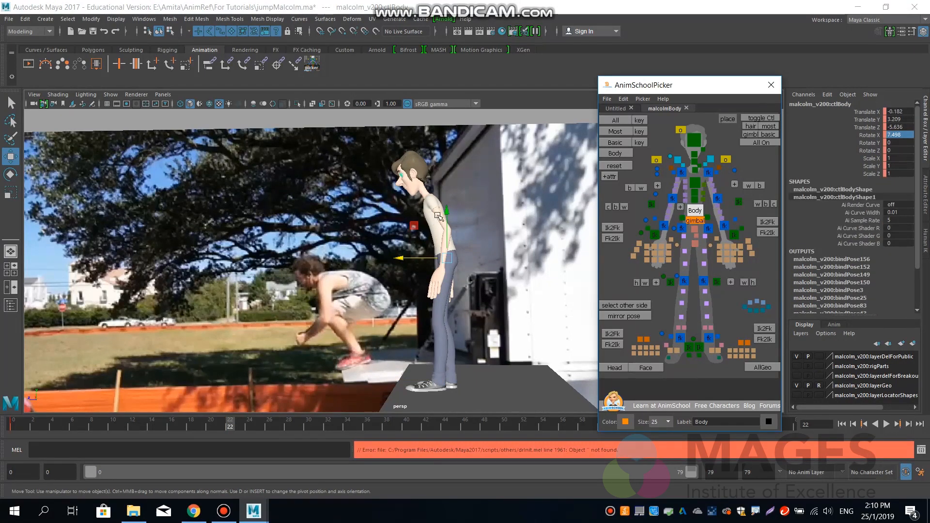
{"action": "left_click_drag", "start_coordinate": [450, 211], "coordinate": [408, 298]}
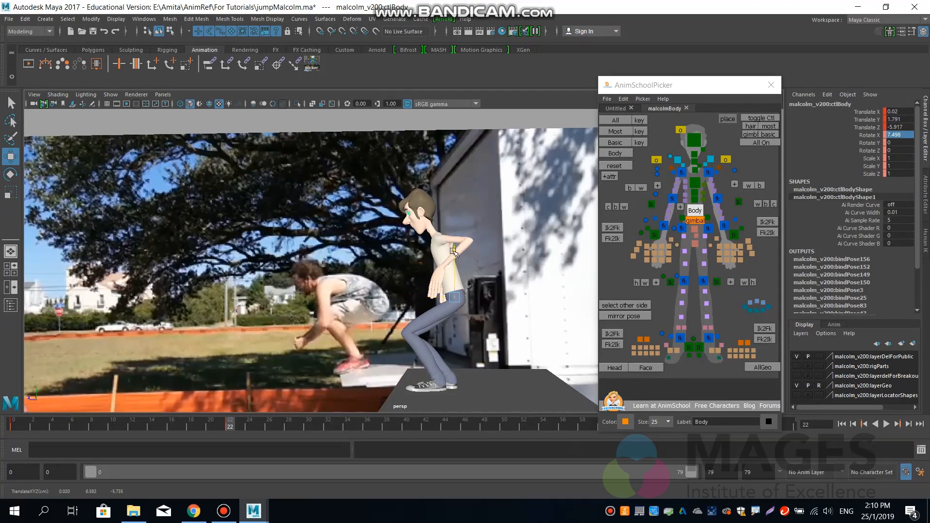
{"action": "left_click_drag", "start_coordinate": [454, 253], "coordinate": [454, 262]}
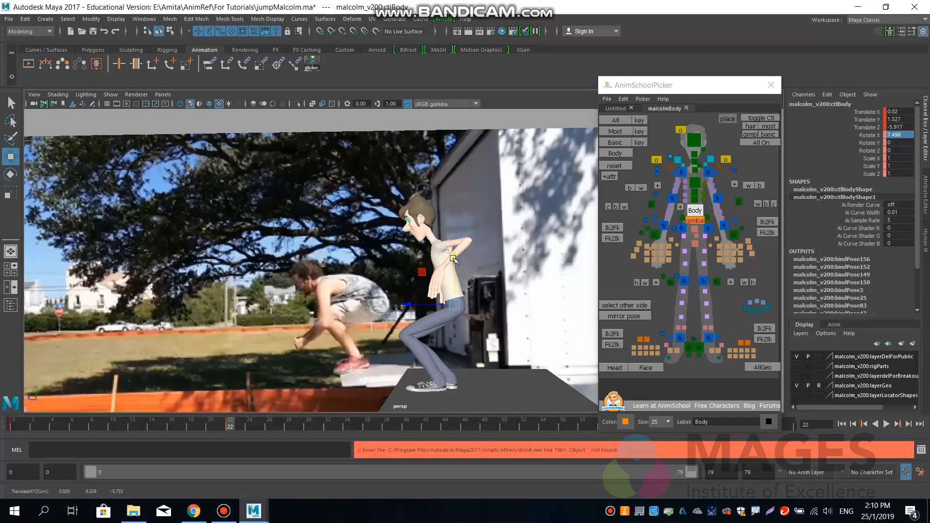
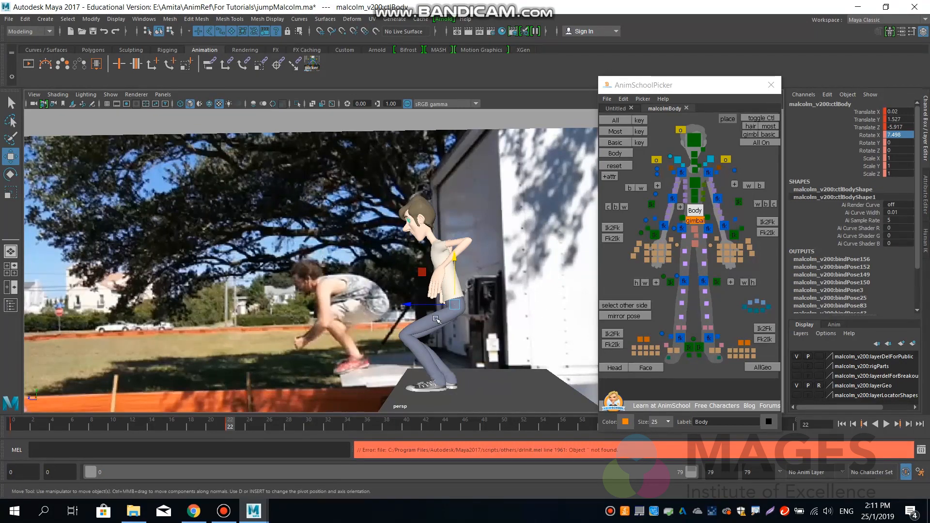
Bend the crouch forward by rotating the Body control to about 58.3 degrees in X and the hips to about -18.6 degrees.
{"action": "key", "text": "e"}
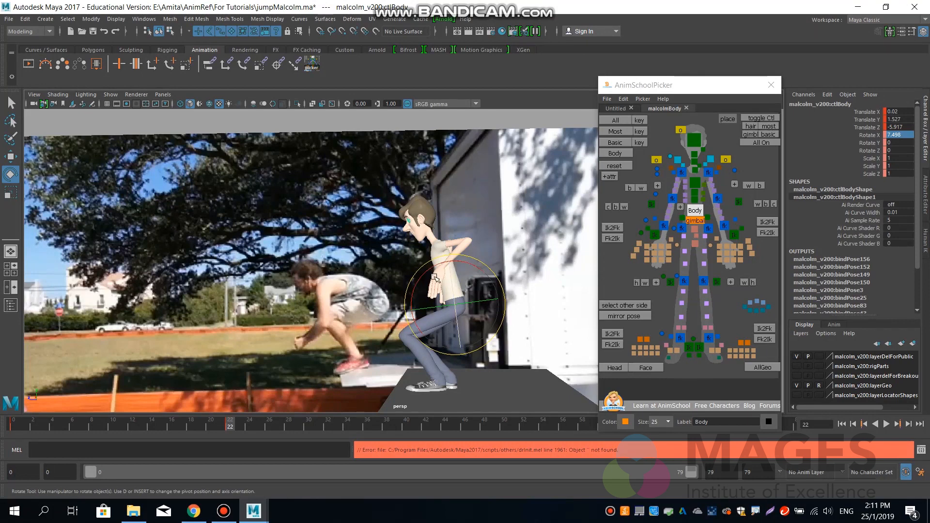
{"action": "left_click_drag", "start_coordinate": [428, 275], "coordinate": [412, 307]}
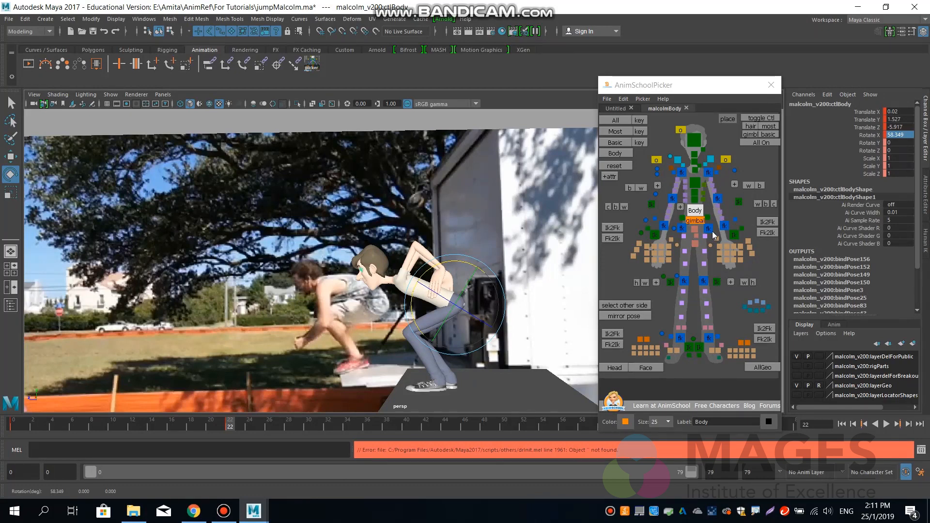
{"action": "left_click", "coordinate": [694, 230]}
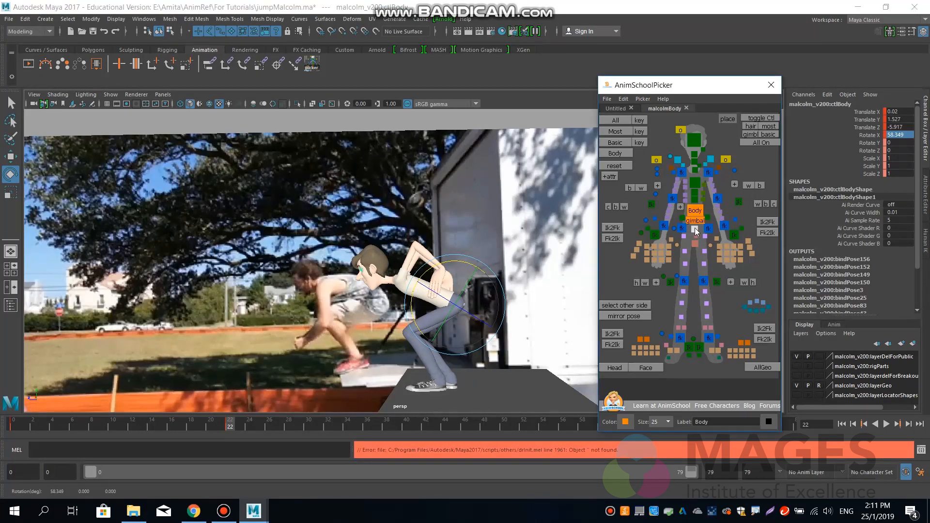
{"action": "left_click_drag", "start_coordinate": [459, 262], "coordinate": [490, 298]}
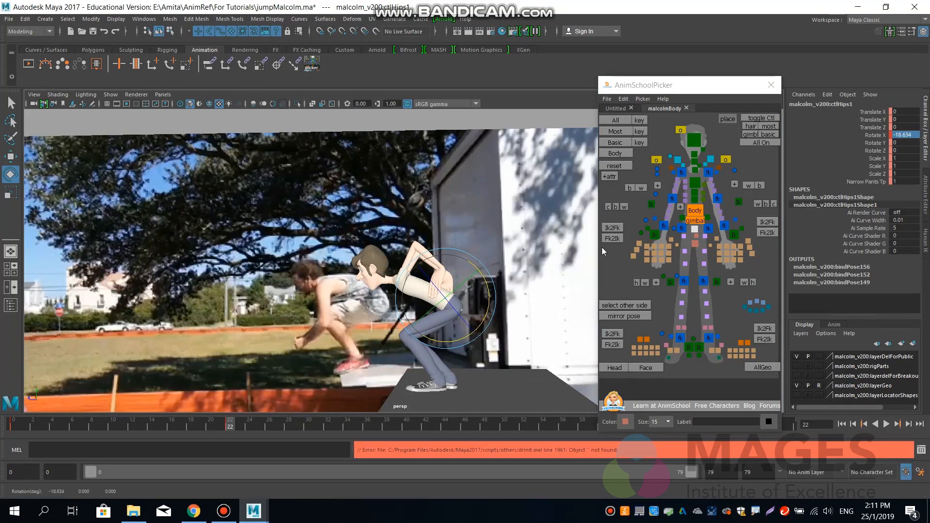
Curl the spine and chest controls forward to about 11.2 degrees in Rotate X.
{"action": "left_click", "coordinate": [696, 196]}
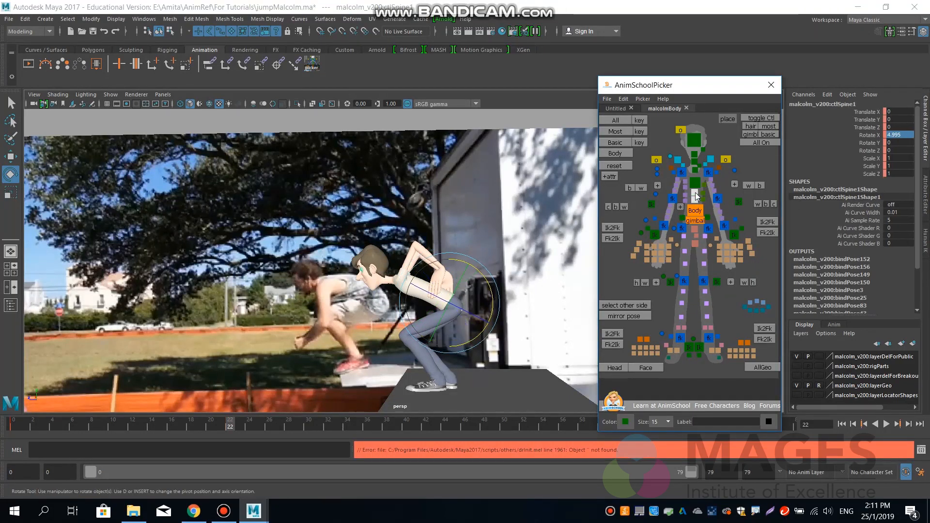
{"action": "left_click", "coordinate": [695, 181]}
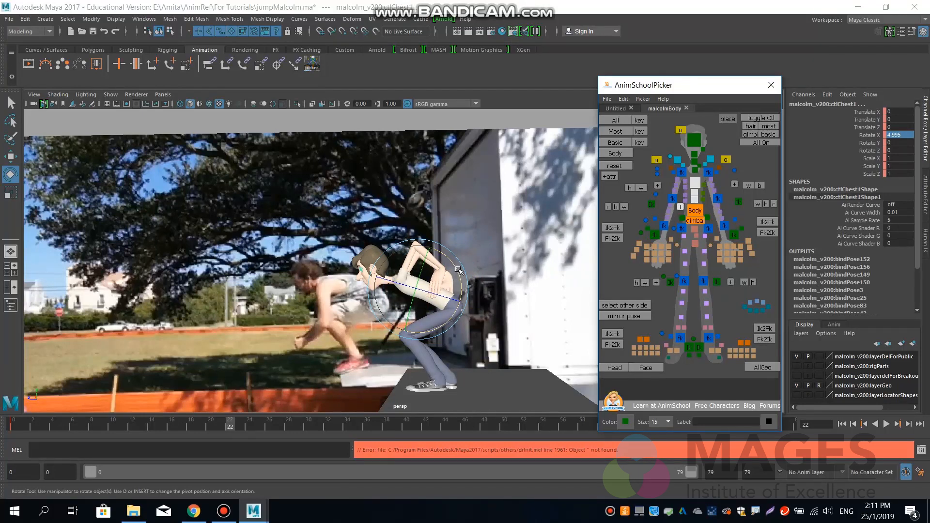
{"action": "mouse_move", "coordinate": [455, 275]}
{"action": "left_mouse_down"}
{"action": "mouse_move", "coordinate": [454, 264]}
{"action": "mouse_move", "coordinate": [465, 290]}
{"action": "left_mouse_up"}
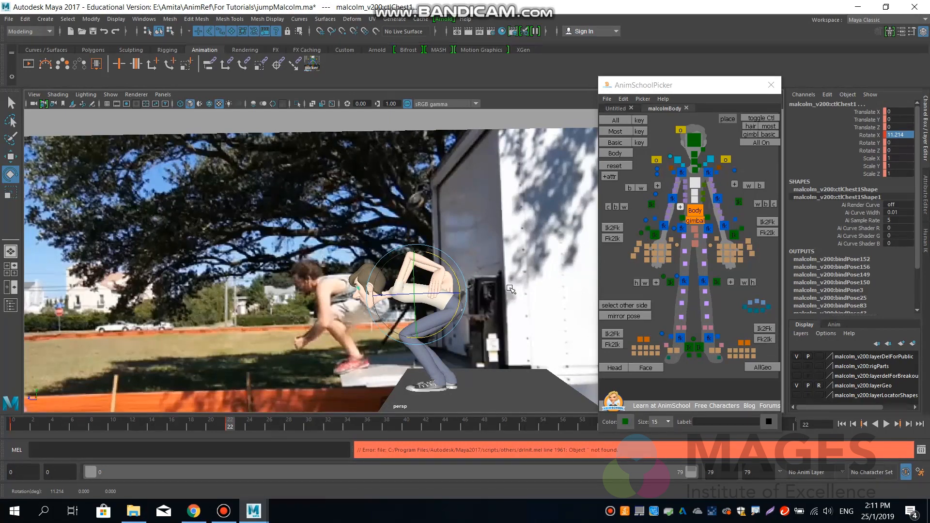
Lower both arm IK controls in front of the knees, the right to about Y 0.23, Z -2.90 and the left to Y 0.16, Z -3.10.
{"action": "left_click", "coordinate": [653, 234]}
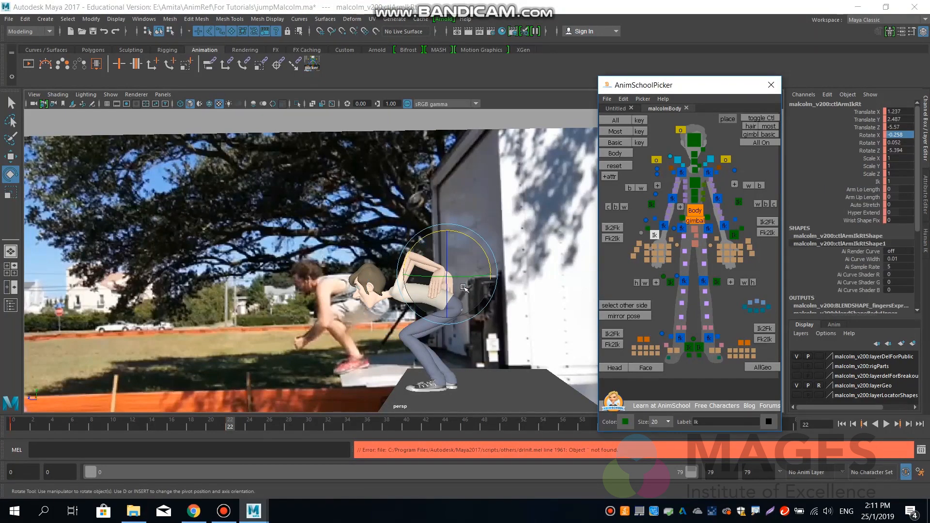
{"action": "key", "text": "w"}
{"action": "left_click_drag", "start_coordinate": [447, 276], "coordinate": [379, 338]}
{"action": "left_click", "coordinate": [734, 235]}
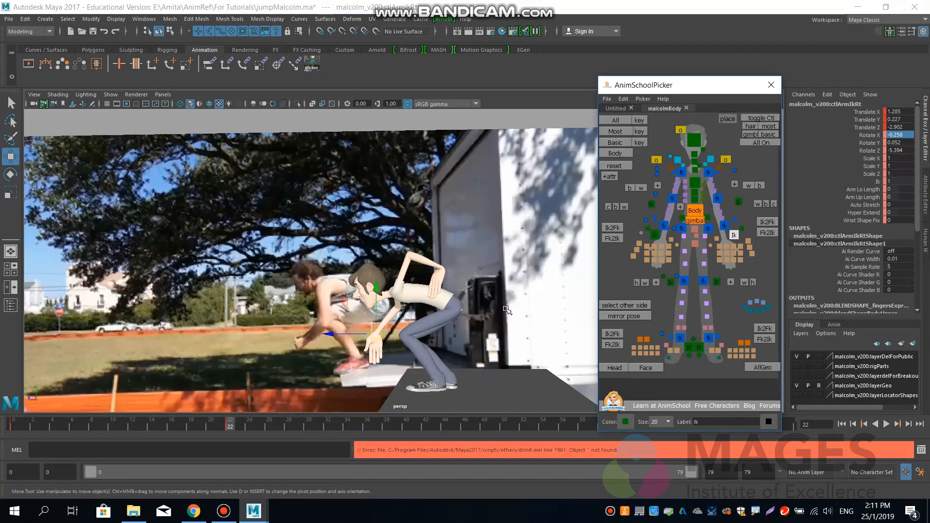
{"action": "left_click_drag", "start_coordinate": [443, 267], "coordinate": [374, 339]}
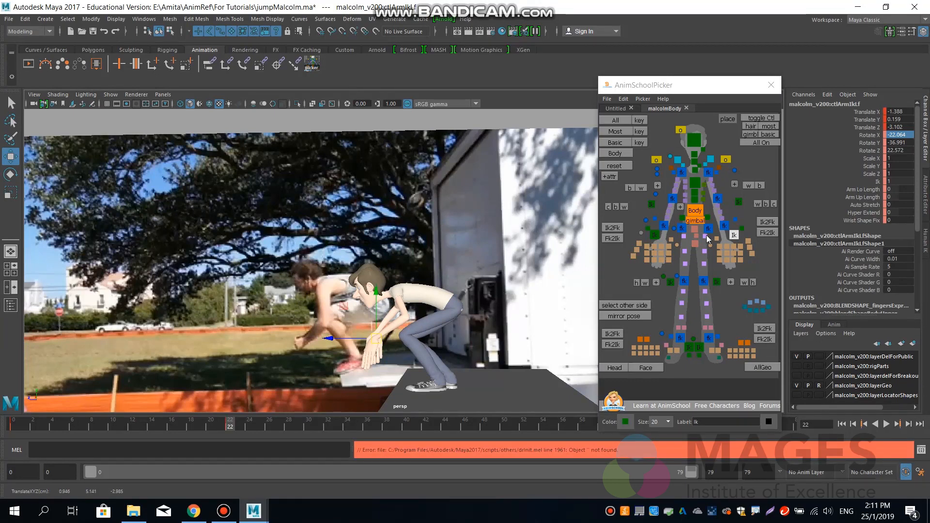
Move the left arm's pole vector down beside the body, to about Translate X 0.13, Y 0.26, Z -2.0.
{"action": "left_click", "coordinate": [738, 201]}
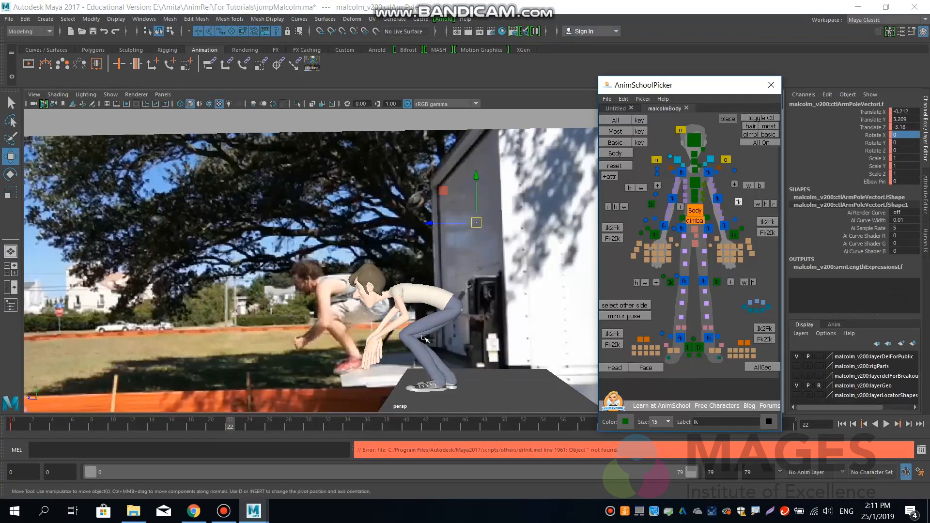
{"action": "left_click_drag", "start_coordinate": [473, 231], "coordinate": [433, 330]}
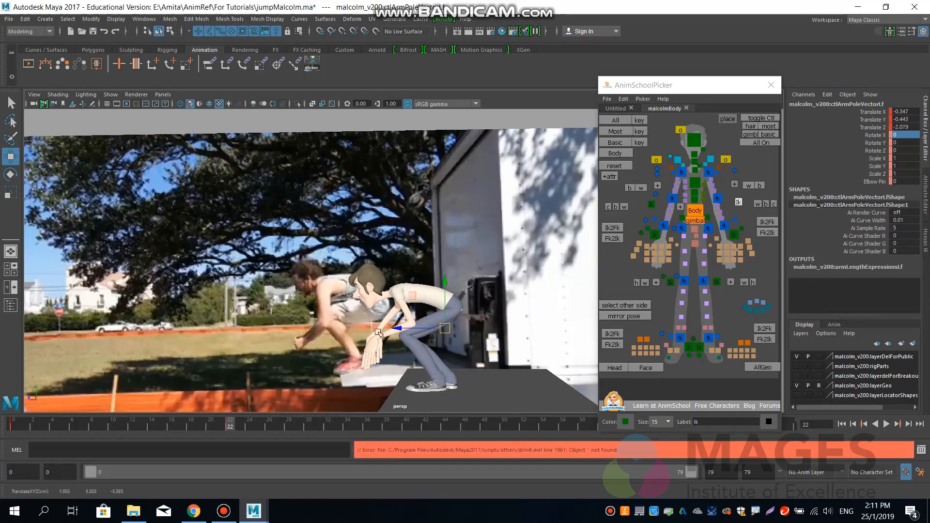
{"action": "left_click_drag", "start_coordinate": [373, 330], "coordinate": [442, 298], "text": "alt"}
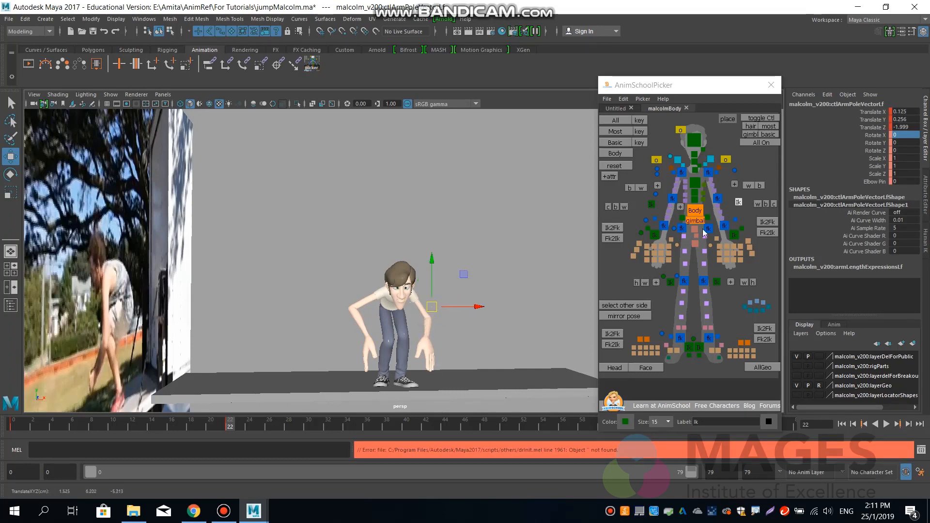
Rotate the left arm's IK control to about -49 degrees in X to turn the hand inward.
{"action": "left_click", "coordinate": [731, 235]}
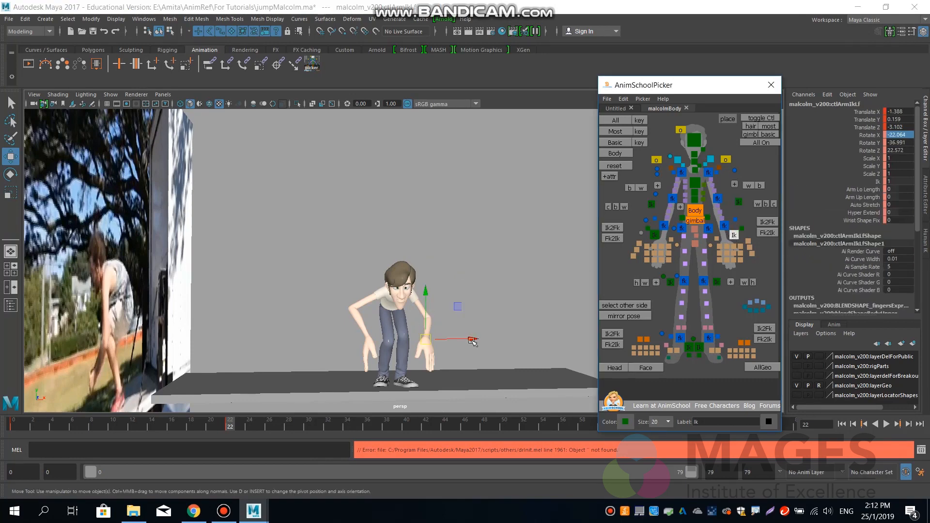
{"action": "key", "text": "e"}
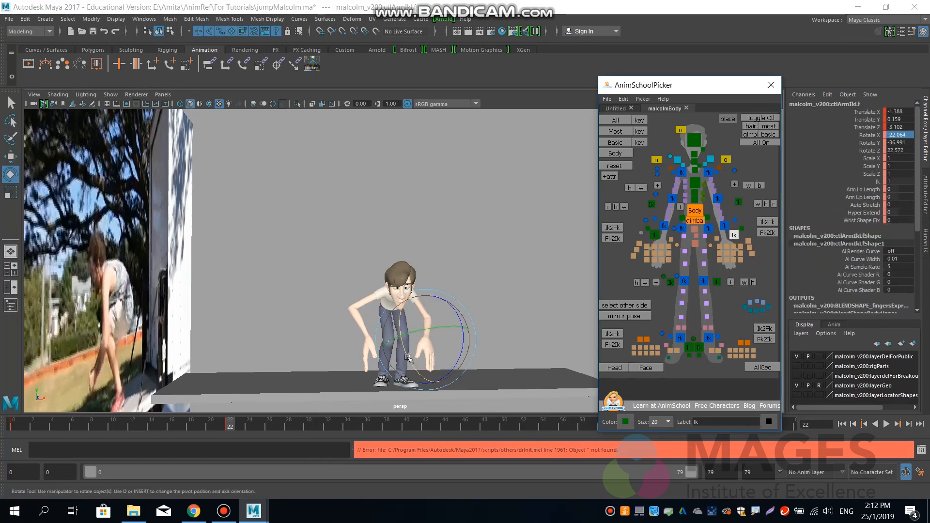
{"action": "left_click_drag", "start_coordinate": [411, 358], "coordinate": [406, 337]}
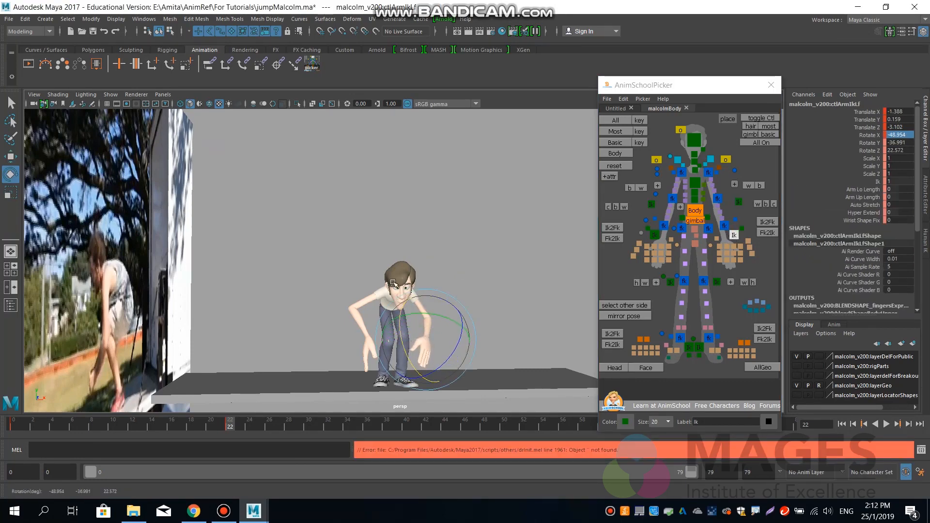
Lower the right arm's pole vector to about Translate X -0.67, Y 0.49, Z -2.36.
{"action": "left_click", "coordinate": [651, 204]}
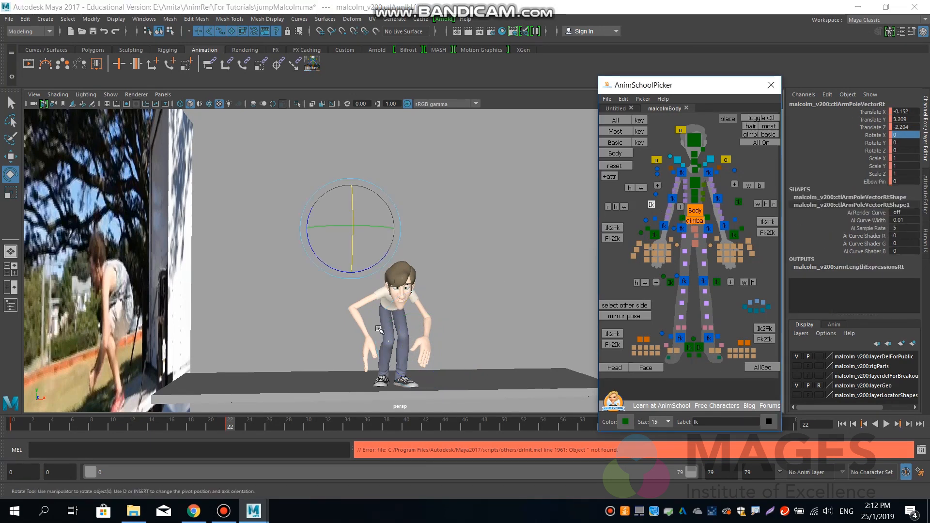
{"action": "key", "text": "w"}
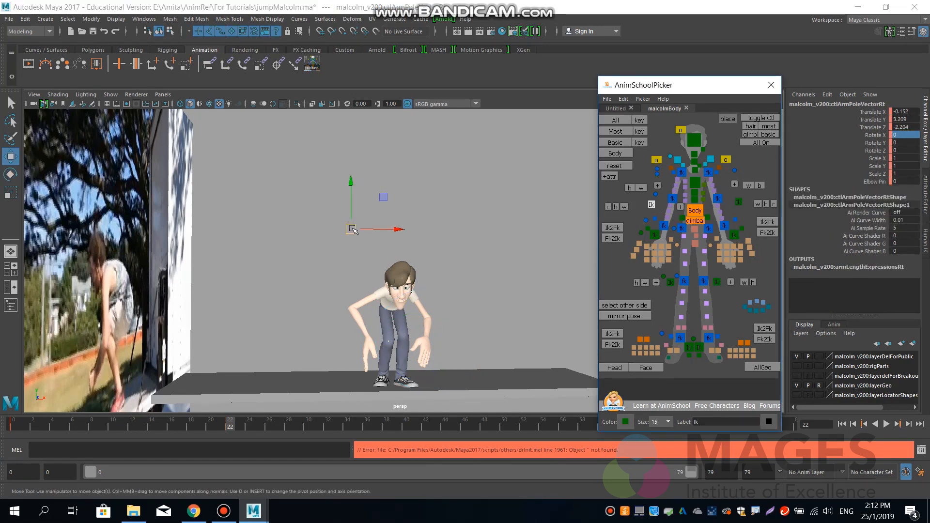
{"action": "left_click_drag", "start_coordinate": [353, 229], "coordinate": [340, 306]}
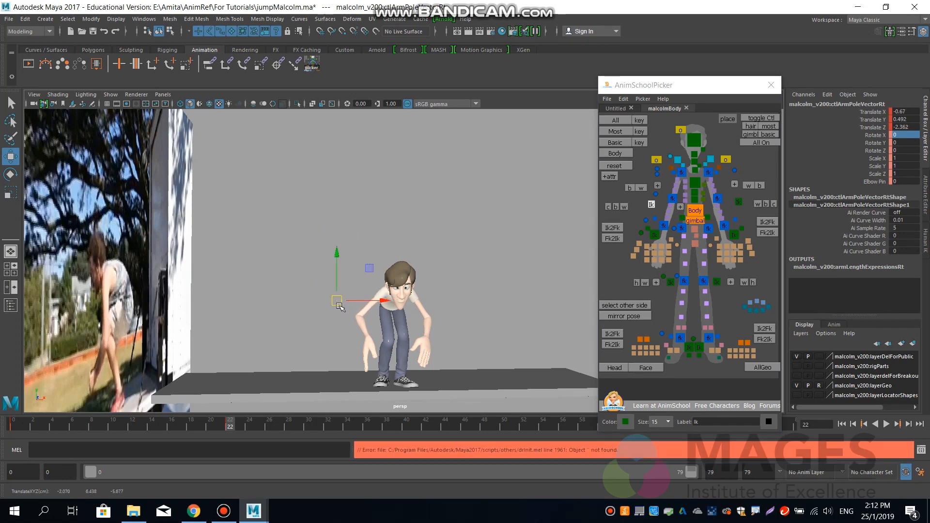
Rotate the right arm's IK control to about -31.5 degrees in X, 5.2 in Y and 2.9 in Z.
{"action": "left_click", "coordinate": [654, 235]}
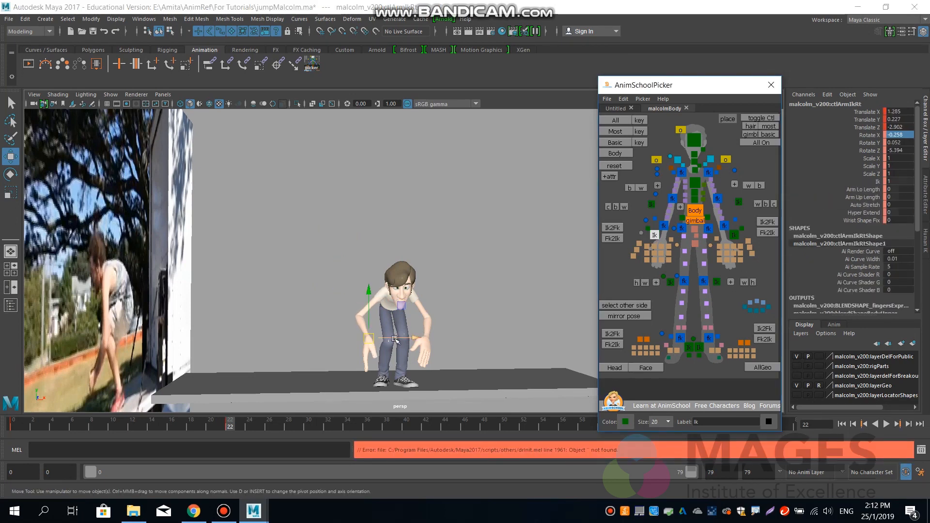
{"action": "key", "text": "e"}
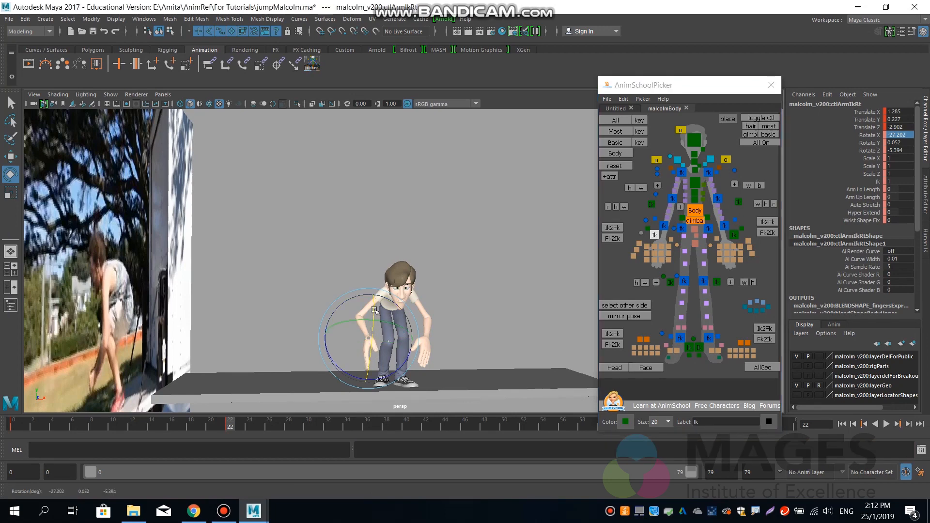
{"action": "left_click_drag", "start_coordinate": [372, 331], "coordinate": [353, 375]}
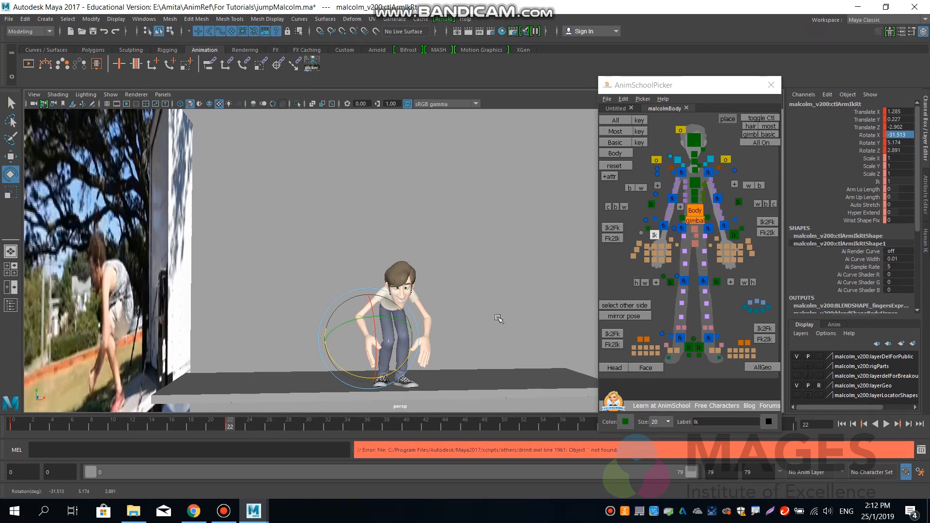
{"action": "left_click_drag", "start_coordinate": [498, 318], "coordinate": [410, 316], "text": "alt"}
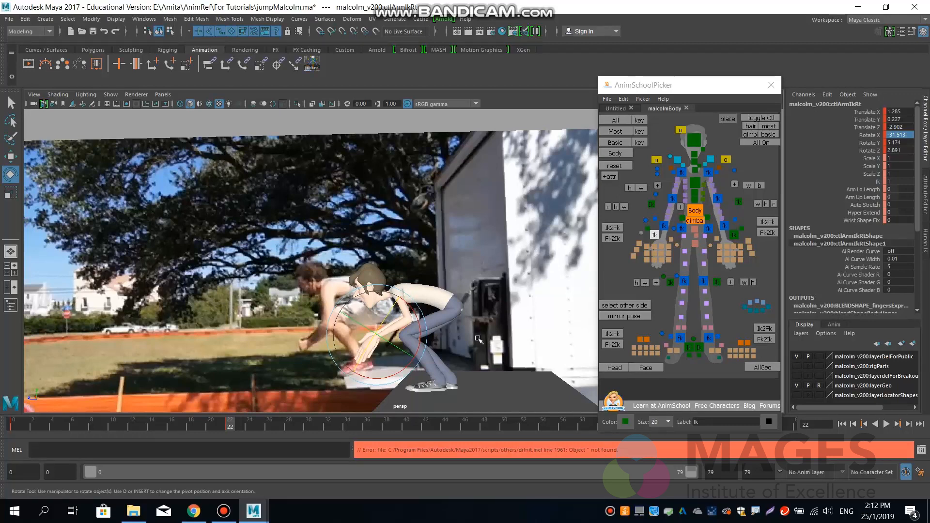
Shift the left arm's pole vector forward and down to about Translate X 0.18, Y -0.27, Z -0.95.
{"action": "left_click", "coordinate": [739, 201]}
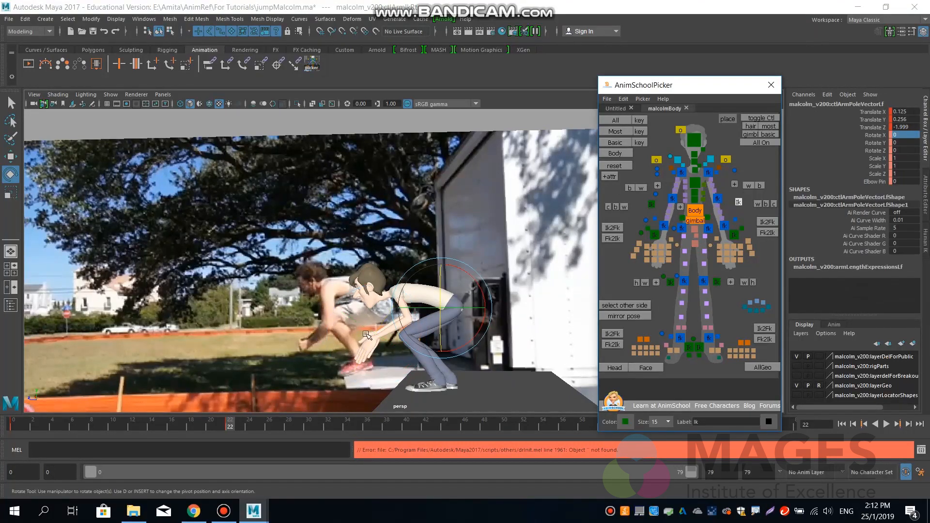
{"action": "key", "text": "w"}
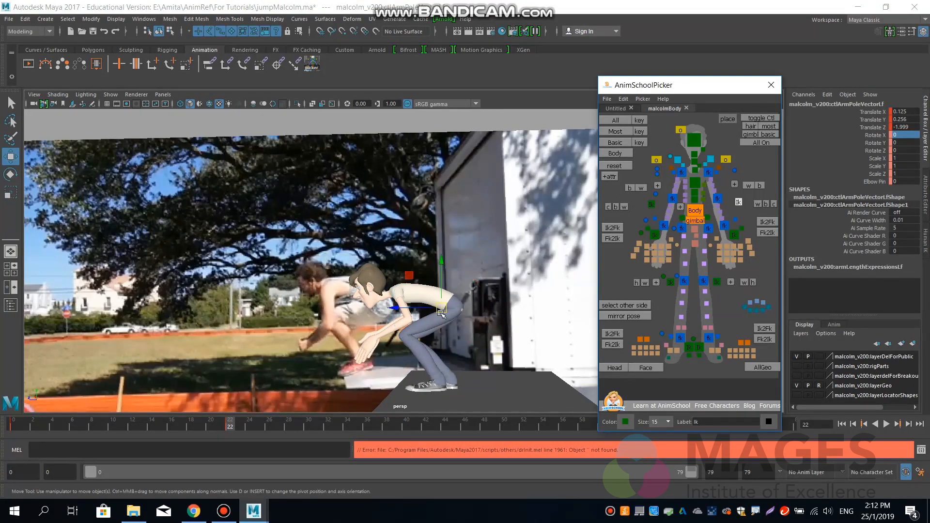
{"action": "left_click_drag", "start_coordinate": [442, 310], "coordinate": [403, 327]}
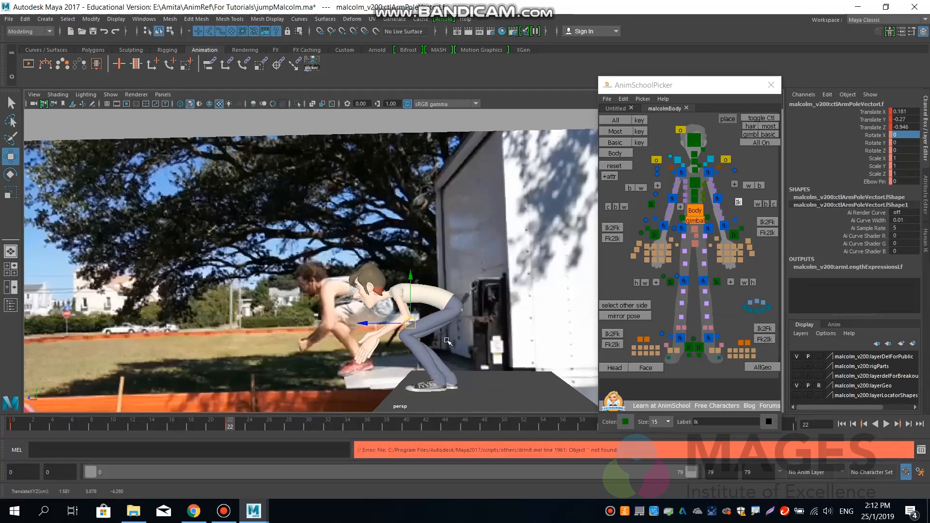
Curl the left hand's four fingers, rotating the base joints about 41.9 degrees in X and the outer joints about 64 degrees.
{"action": "left_click", "coordinate": [719, 247]}
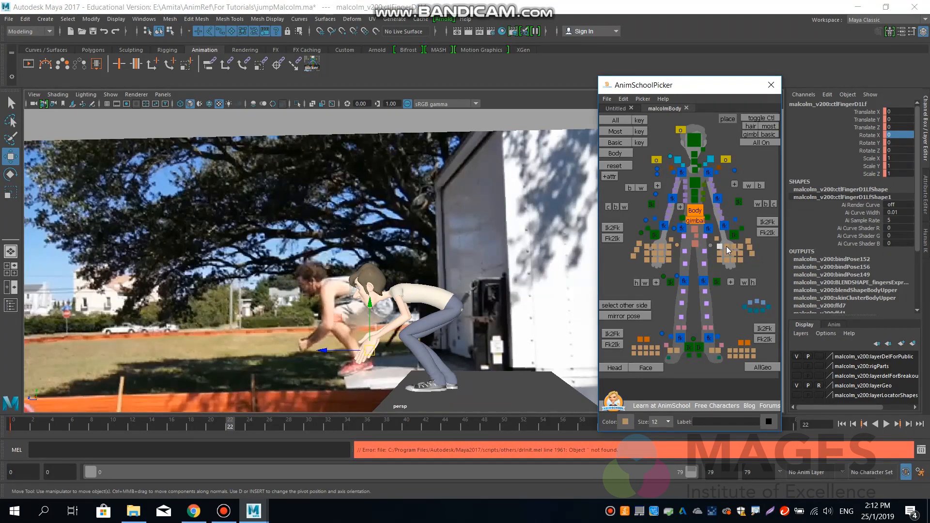
{"action": "left_click", "coordinate": [726, 247]}
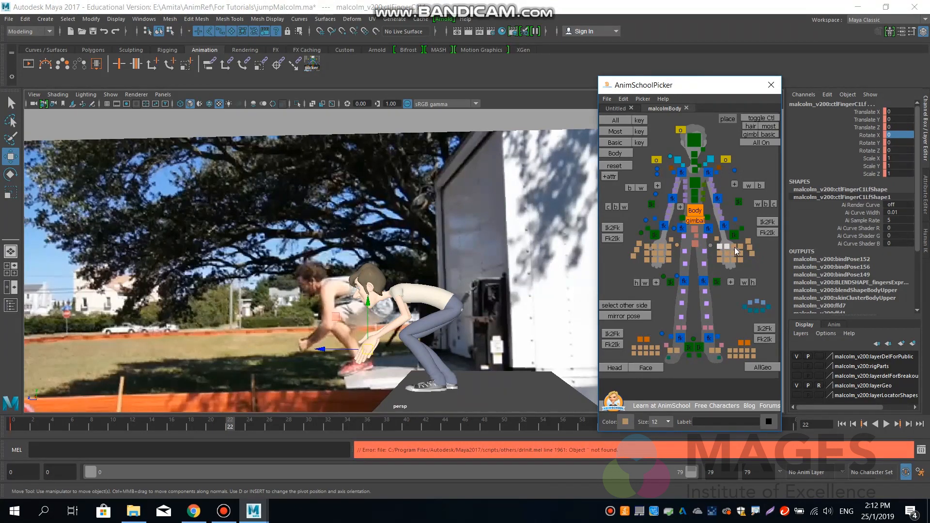
{"action": "left_click", "coordinate": [734, 246], "text": "shift"}
{"action": "left_click", "coordinate": [740, 247], "text": "shift"}
{"action": "key", "text": "e"}
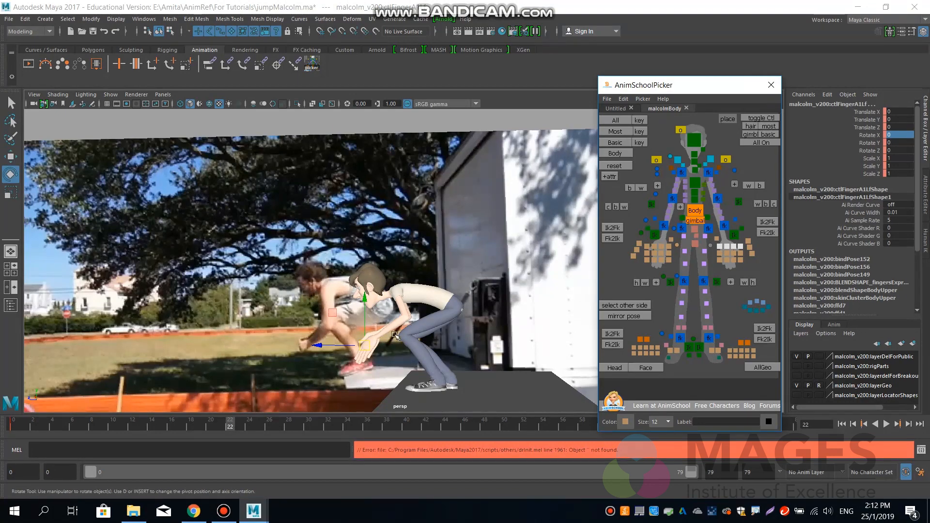
{"action": "mouse_move", "coordinate": [363, 312]}
{"action": "left_mouse_down"}
{"action": "mouse_move", "coordinate": [321, 335]}
{"action": "mouse_move", "coordinate": [348, 319]}
{"action": "left_mouse_up"}
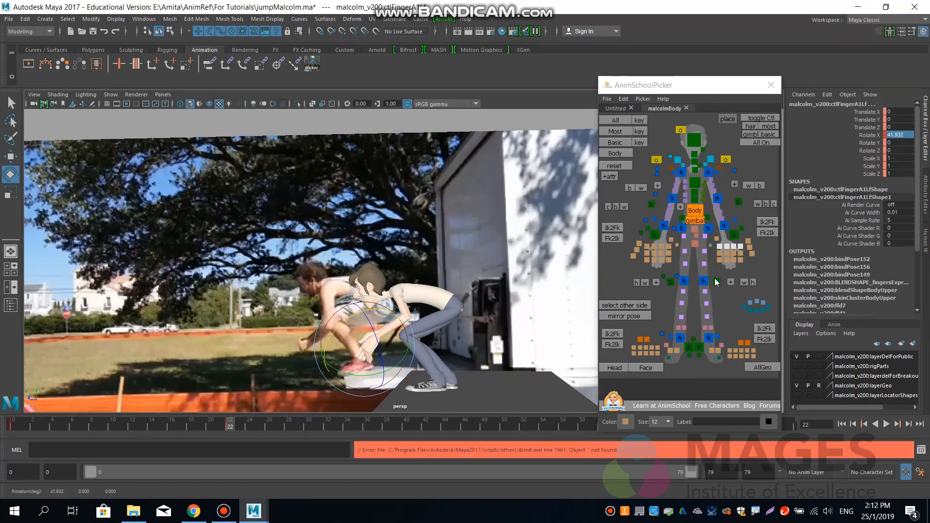
{"action": "left_click_drag", "start_coordinate": [718, 251], "coordinate": [740, 260]}
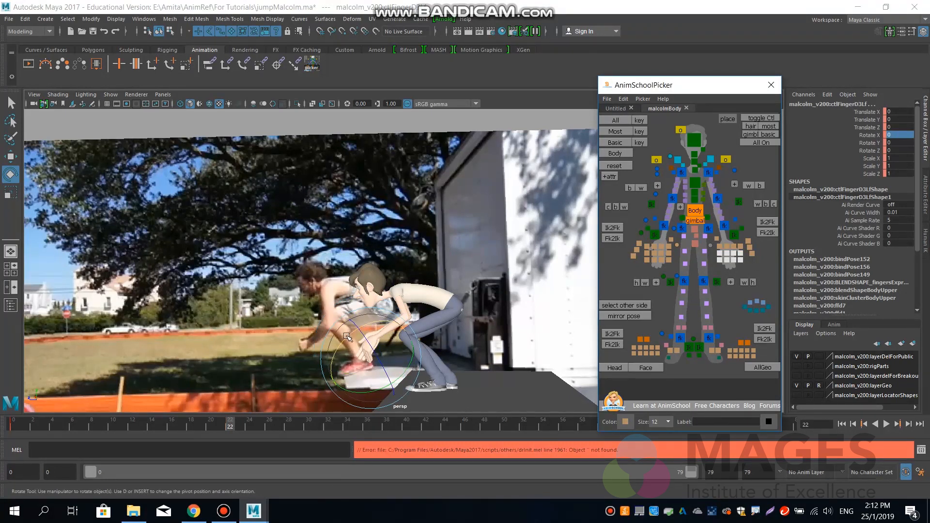
{"action": "left_click_drag", "start_coordinate": [348, 338], "coordinate": [537, 336]}
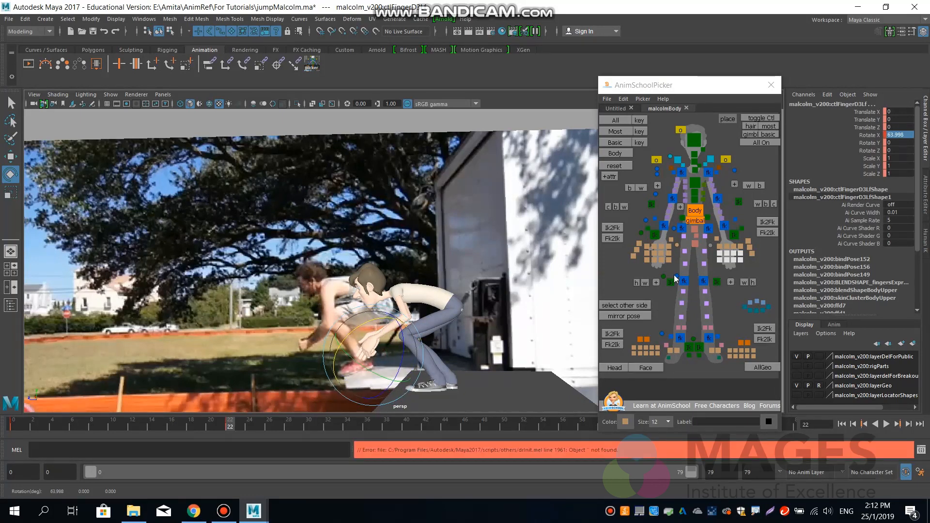
Curl all joints of the right hand's four fingers to about 55.2 degrees in Rotate X.
{"action": "left_click", "coordinate": [670, 246]}
{"action": "left_click_drag", "start_coordinate": [649, 262], "coordinate": [643, 265]}
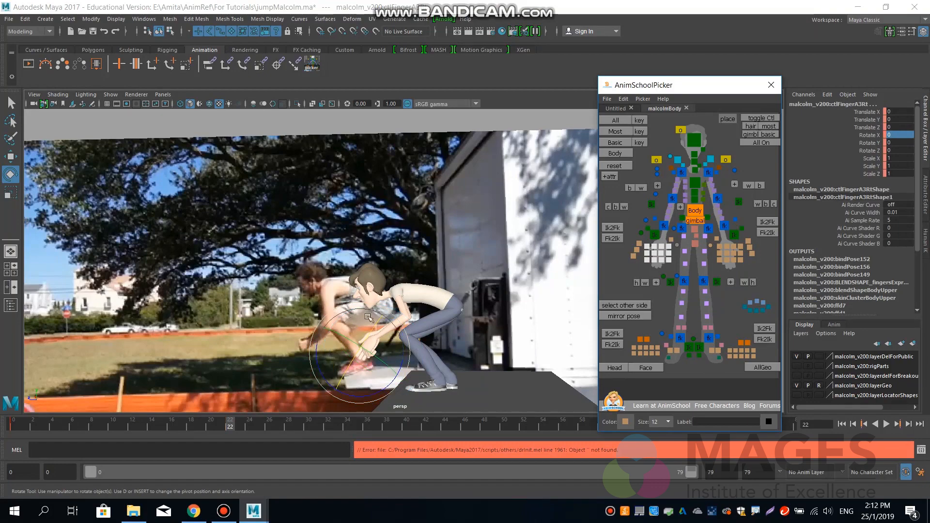
{"action": "left_click_drag", "start_coordinate": [370, 334], "coordinate": [399, 371]}
{"action": "left_click_drag", "start_coordinate": [447, 352], "coordinate": [446, 330], "text": "alt"}
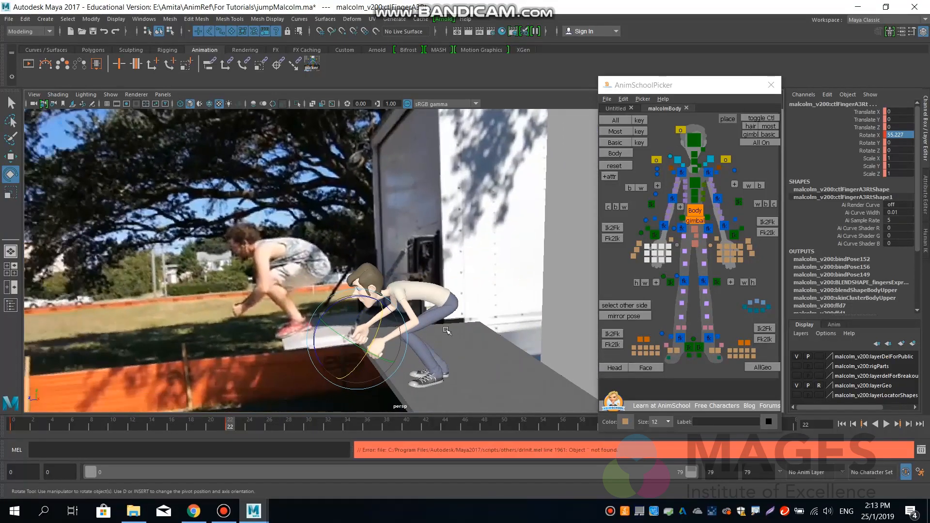
Rotate the right arm's IK control to about -54.8, 22.4, -19.5 degrees and shift it to about Translate X 1.26, Y 0.16, Z -3.14.
{"action": "left_click", "coordinate": [654, 235]}
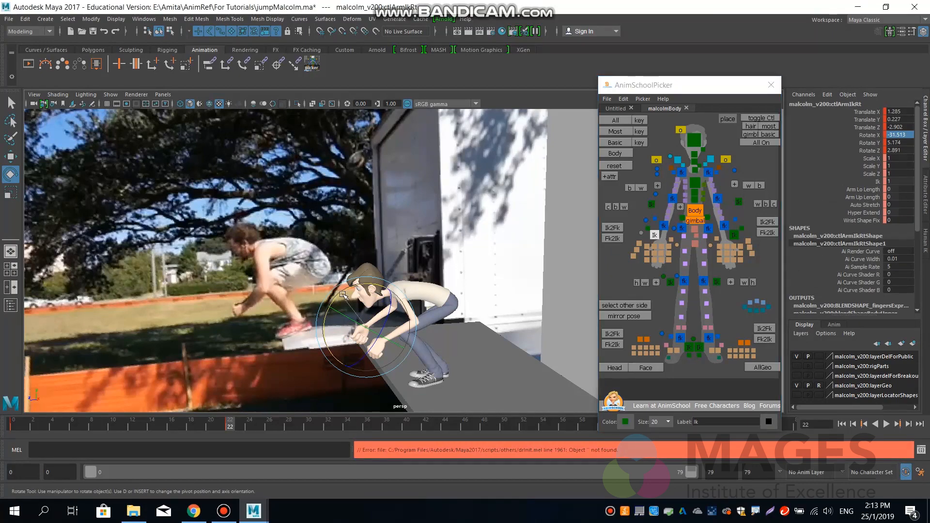
{"action": "left_click_drag", "start_coordinate": [348, 294], "coordinate": [481, 359]}
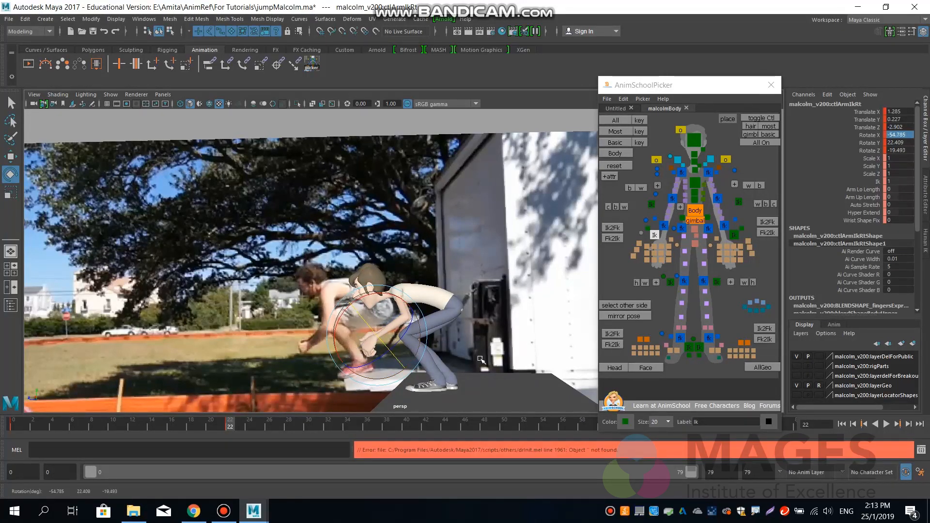
{"action": "key", "text": "w"}
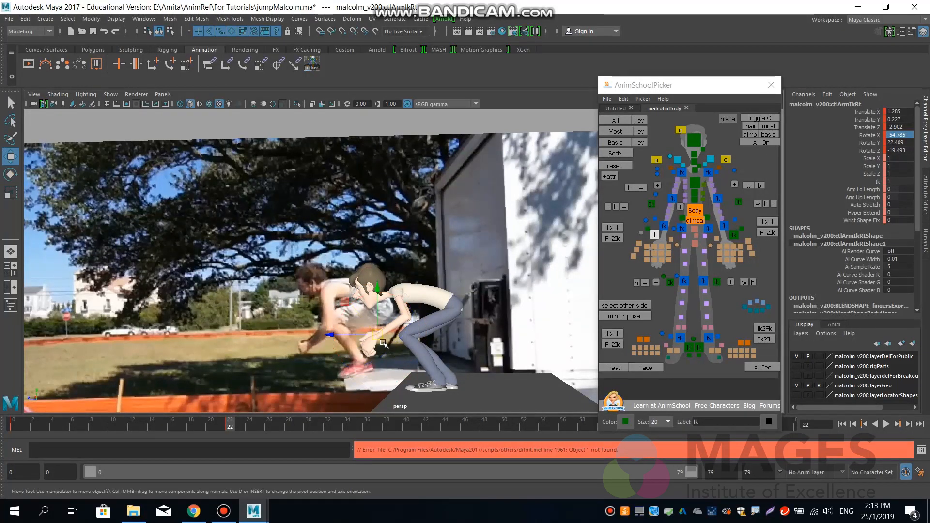
{"action": "left_click_drag", "start_coordinate": [377, 335], "coordinate": [435, 346]}
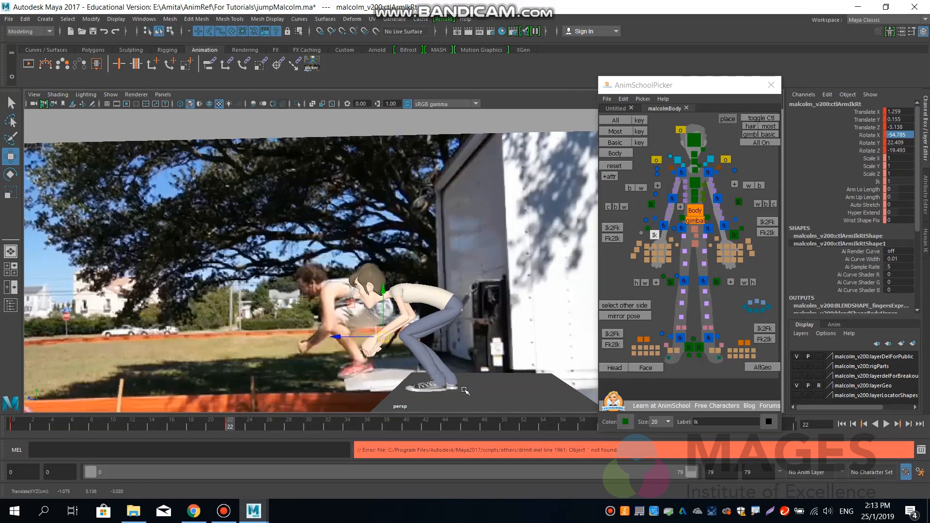
{"action": "left_click_drag", "start_coordinate": [325, 337], "coordinate": [347, 342], "text": "alt"}
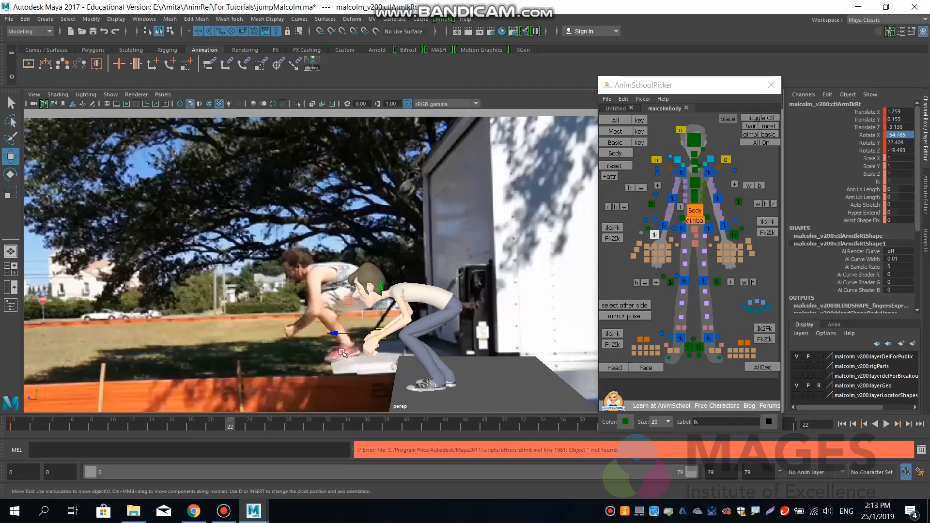
Shift the body control to about Translate X 0.02, Y 1.46, Z -6.04 and key all basic controls at frame 22.
{"action": "left_click_drag", "start_coordinate": [342, 352], "coordinate": [408, 362], "text": "alt"}
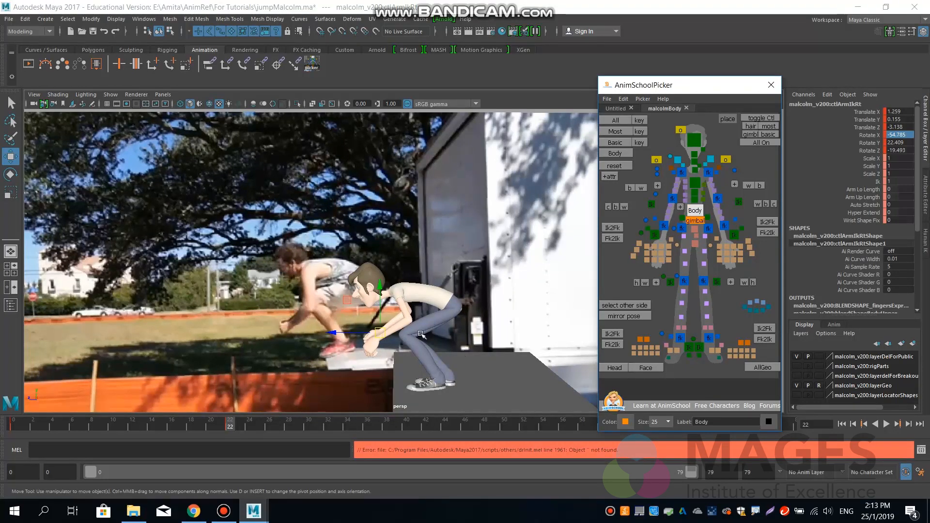
{"action": "left_click_drag", "start_coordinate": [428, 303], "coordinate": [458, 293]}
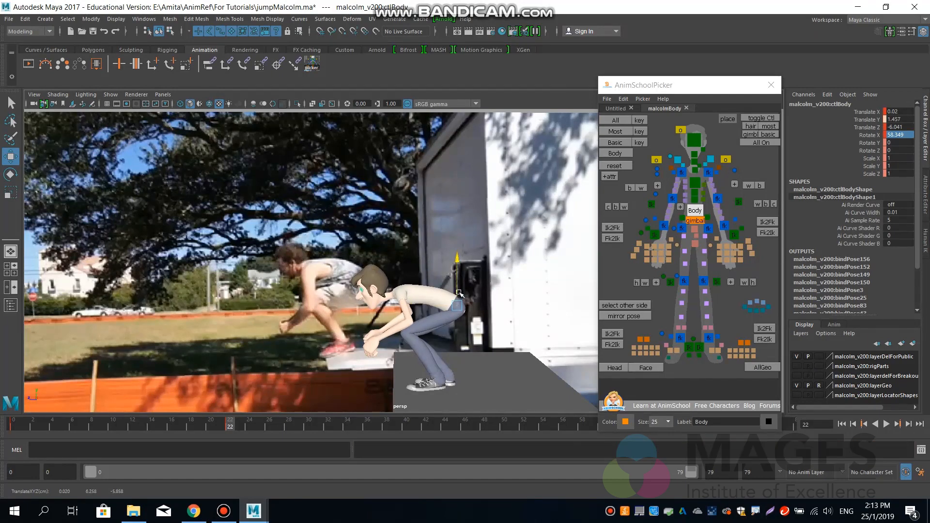
{"action": "left_click", "coordinate": [615, 147]}
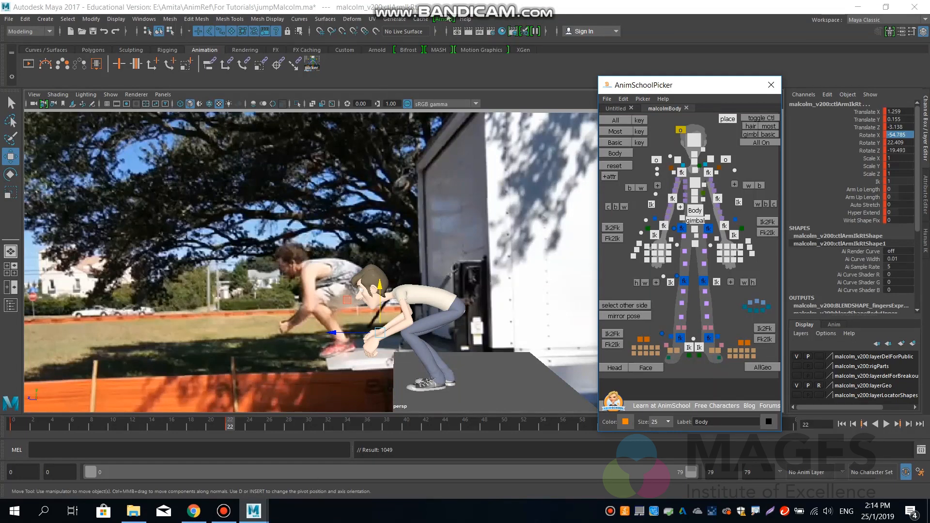
{"action": "mouse_move", "coordinate": [486, 4]}
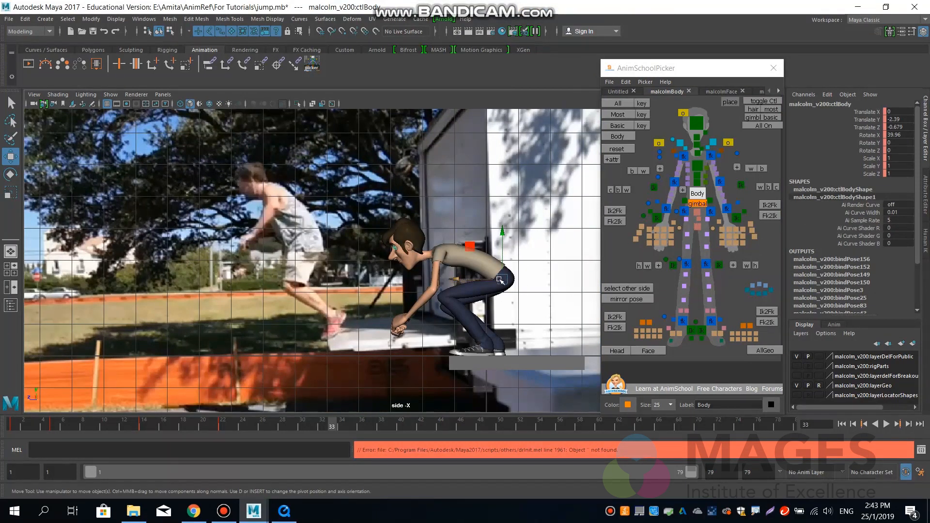
At frame 33, raise the body to about Translate Y -0.8, Z 1.25 and give the left foot Foot Roll 1.8 and Toe Raise 0.3.
{"action": "left_click_drag", "start_coordinate": [502, 280], "coordinate": [440, 229]}
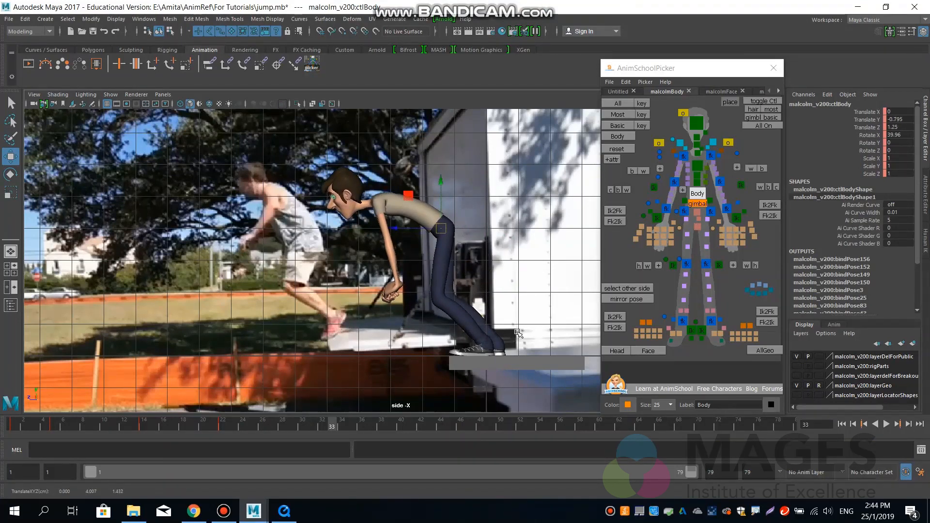
{"action": "left_click", "coordinate": [702, 330]}
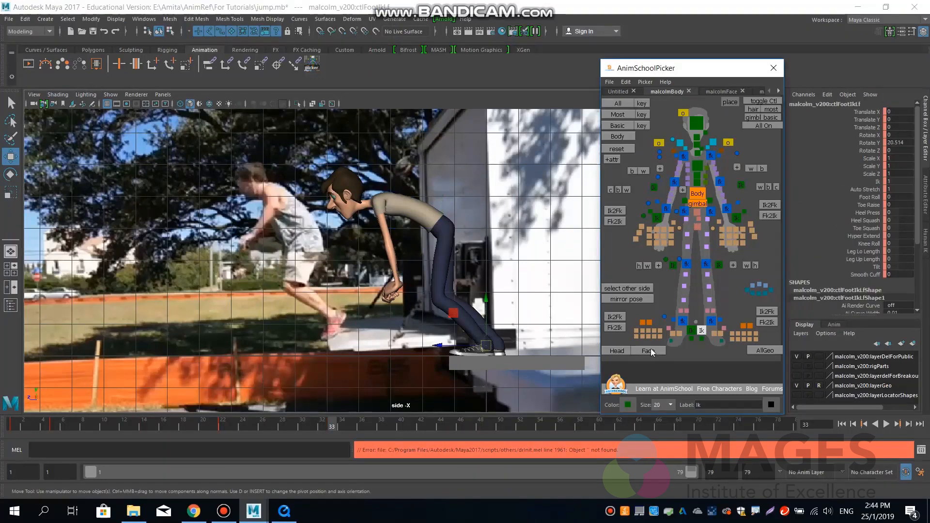
{"action": "left_click", "coordinate": [863, 198]}
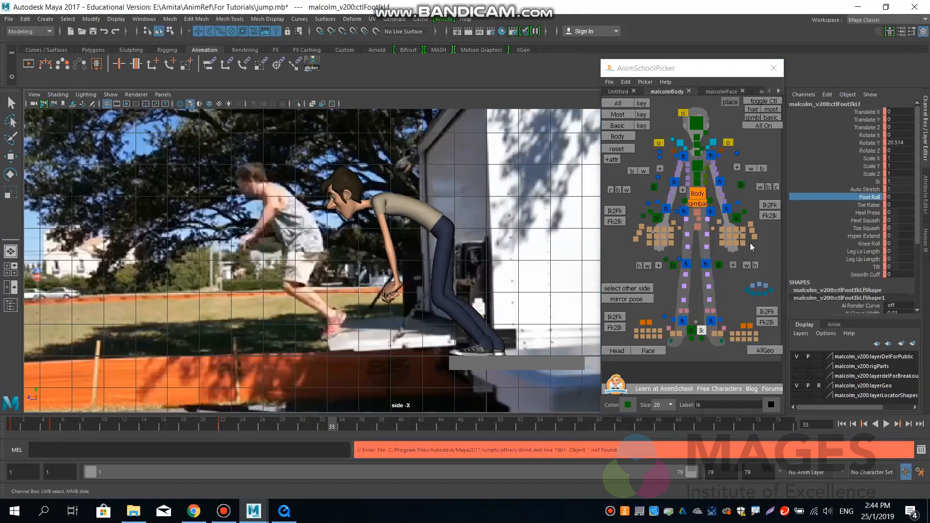
{"action": "middle_click_drag", "start_coordinate": [468, 283], "coordinate": [535, 277]}
{"action": "left_click", "coordinate": [857, 206]}
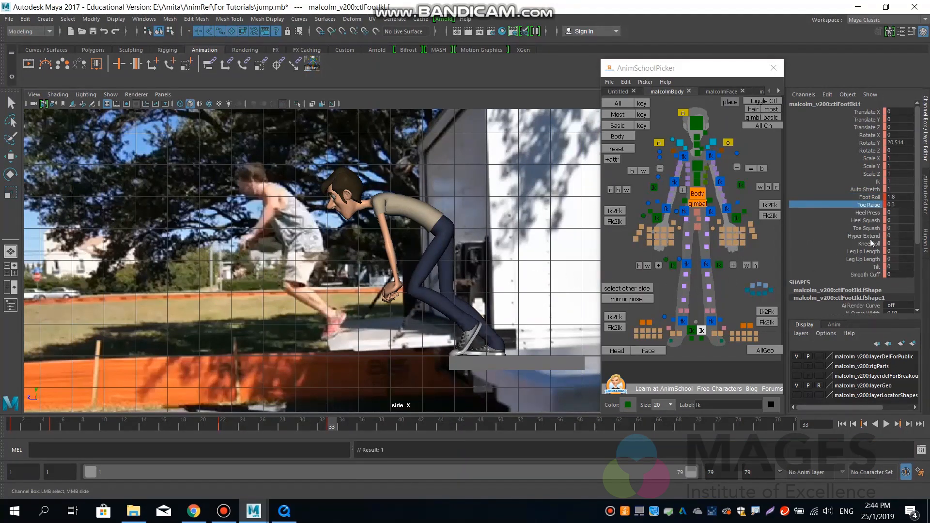
Set the right foot IK control's Foot Roll to 1.5 and Toe Raise to 0.3.
{"action": "left_click", "coordinate": [694, 332]}
{"action": "key", "text": "w"}
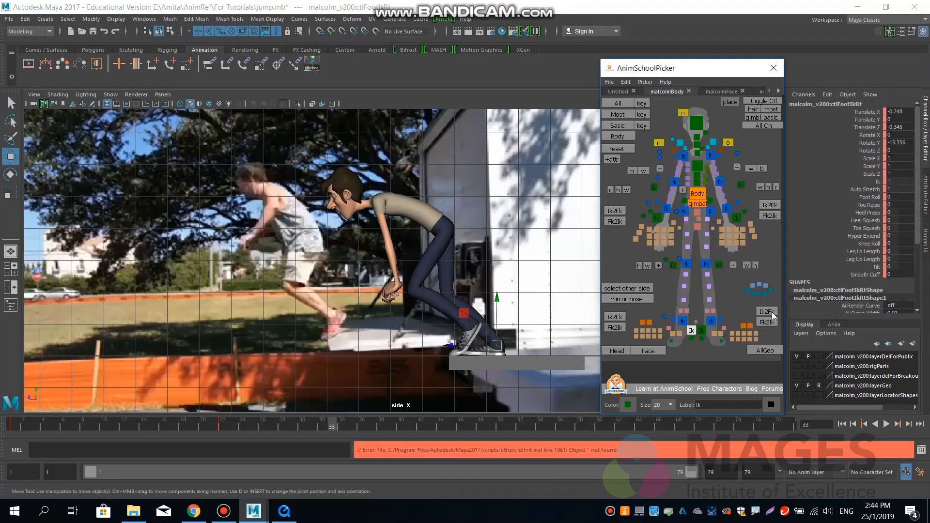
{"action": "left_click", "coordinate": [866, 197]}
{"action": "middle_click_drag", "start_coordinate": [519, 281], "coordinate": [526, 279]}
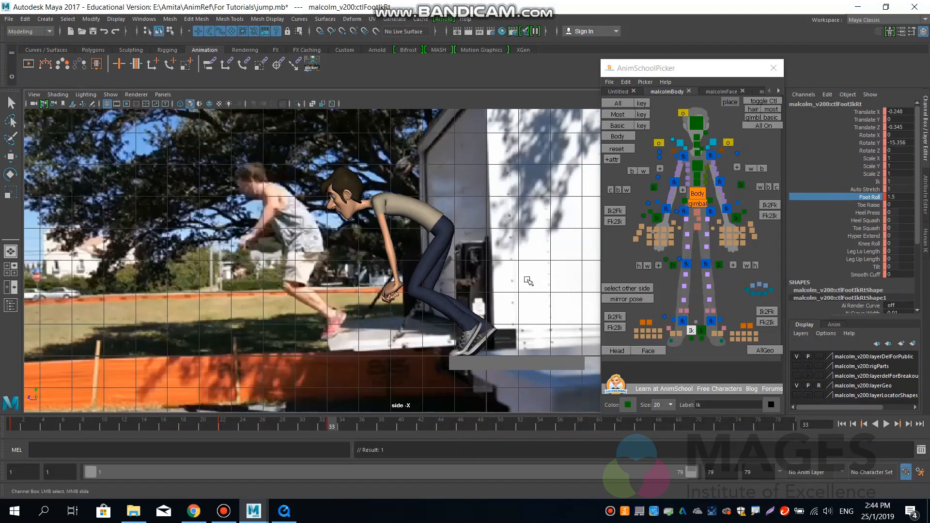
{"action": "left_click", "coordinate": [868, 204]}
{"action": "middle_click_drag", "start_coordinate": [546, 286], "coordinate": [550, 285]}
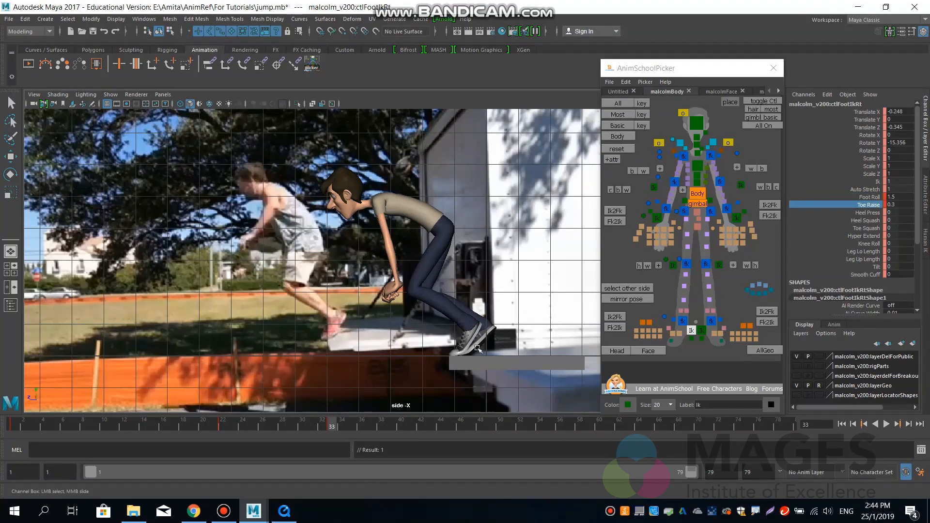
Move the body control up and forward to about Translate Y -0.25 and Z 1.82 at frame 33.
{"action": "left_click", "coordinate": [696, 194]}
{"action": "key", "text": "w"}
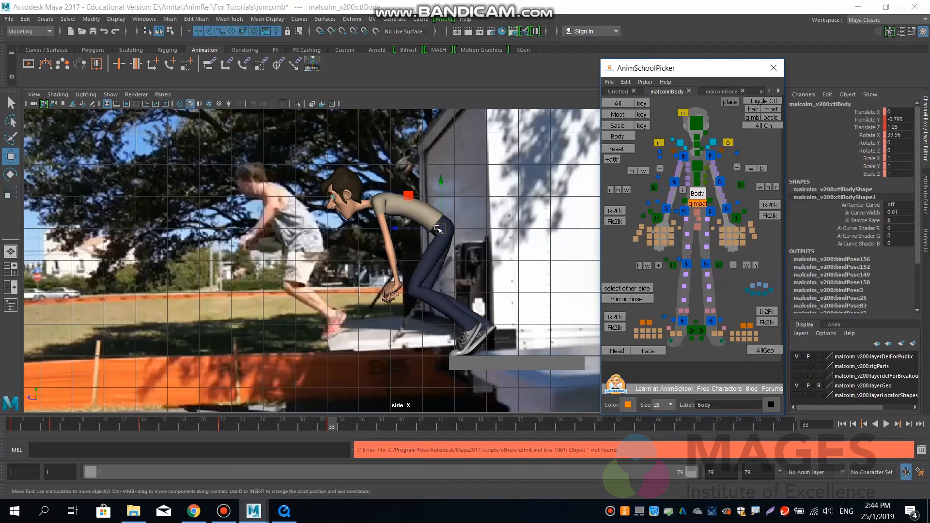
{"action": "left_click_drag", "start_coordinate": [441, 228], "coordinate": [425, 210]}
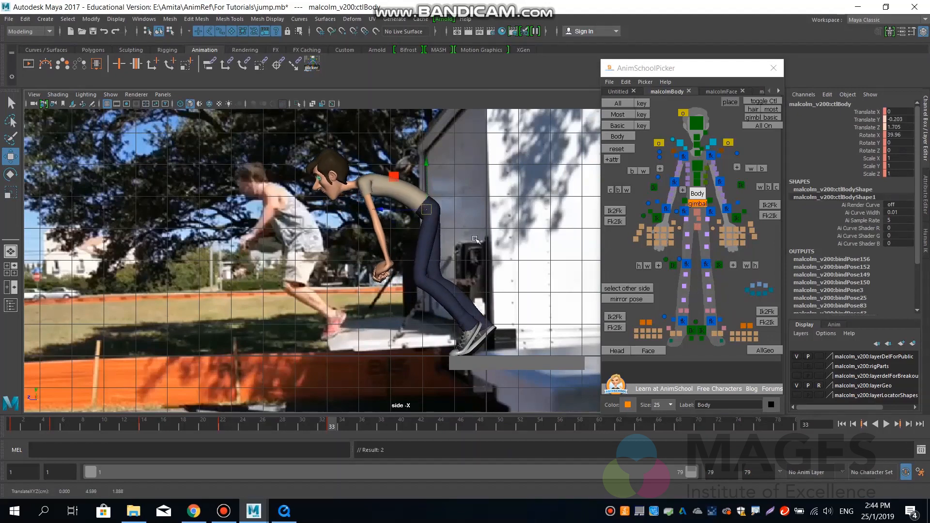
{"action": "scroll", "coordinate": [413, 239], "scroll_direction": "down", "scroll_amount": 2}
{"action": "middle_click_drag", "start_coordinate": [413, 239], "coordinate": [455, 270], "text": "alt"}
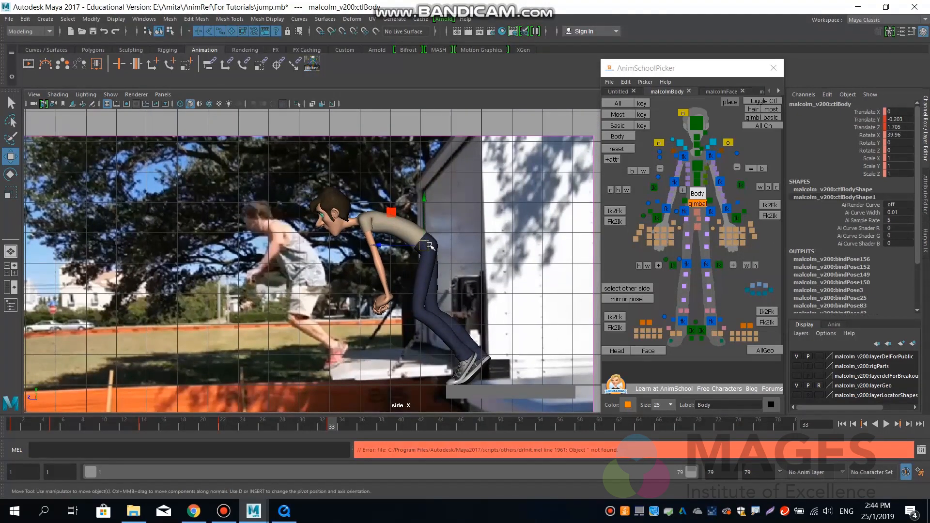
{"action": "left_click_drag", "start_coordinate": [424, 245], "coordinate": [420, 246]}
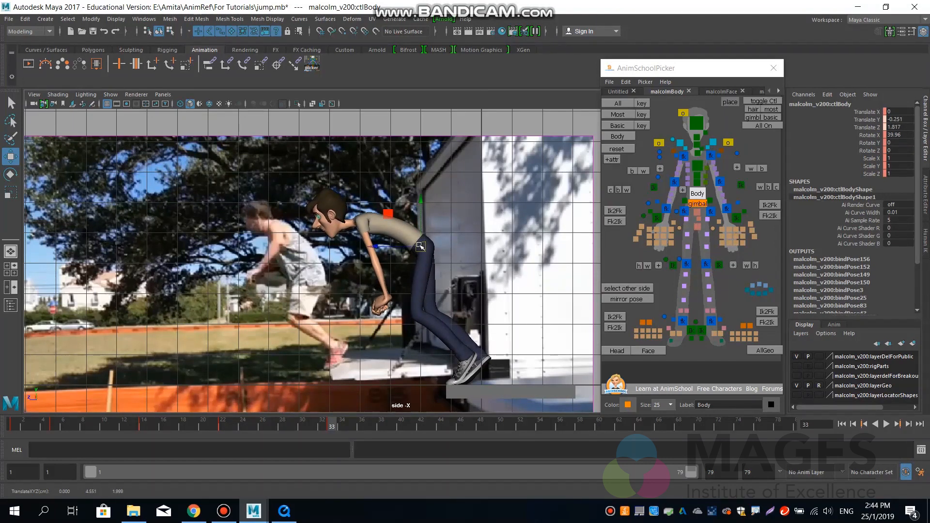
Rotate the body control to about 27.5 degrees in X and compare the pose with the frame 22 key.
{"action": "key", "text": "e"}
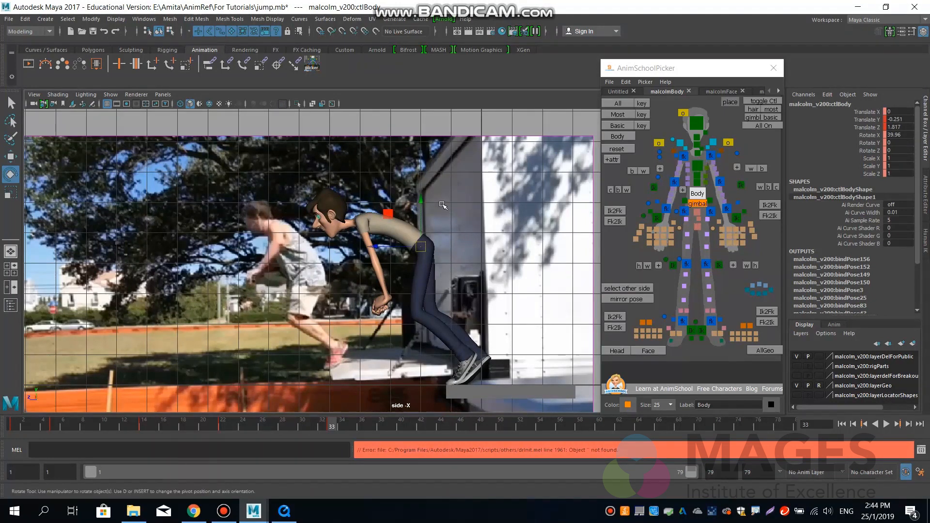
{"action": "mouse_move", "coordinate": [371, 243]}
{"action": "left_mouse_down"}
{"action": "mouse_move", "coordinate": [383, 226]}
{"action": "mouse_move", "coordinate": [376, 228]}
{"action": "left_mouse_up"}
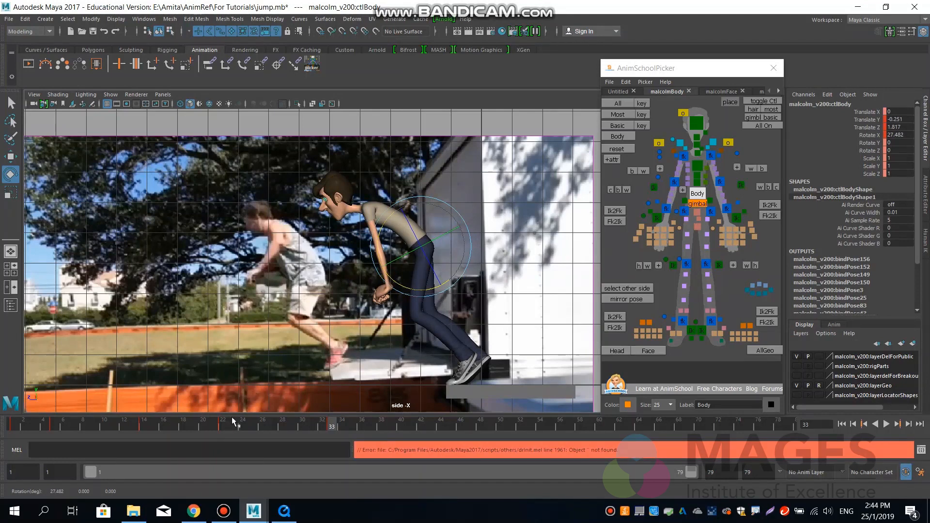
{"action": "key", "text": "comma"}
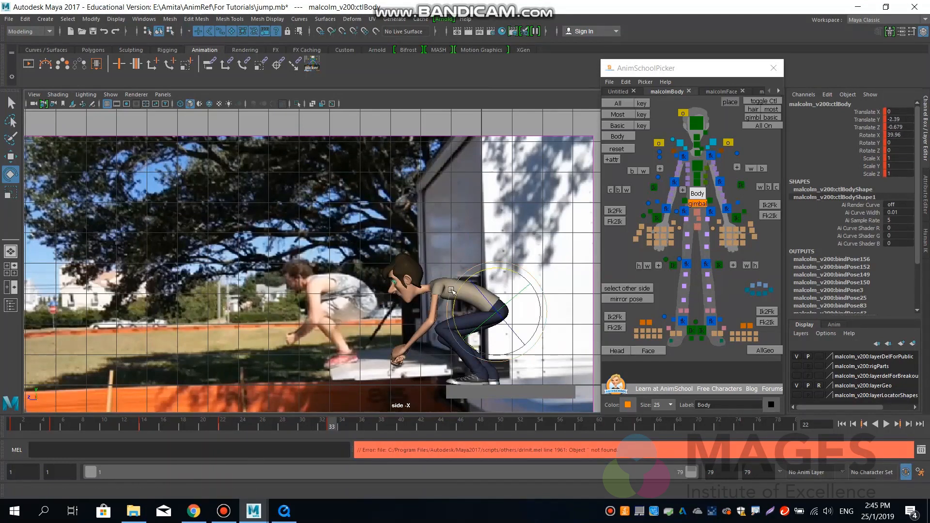
{"action": "key", "text": "period"}
{"action": "key", "text": "comma"}
{"action": "key", "text": "period"}
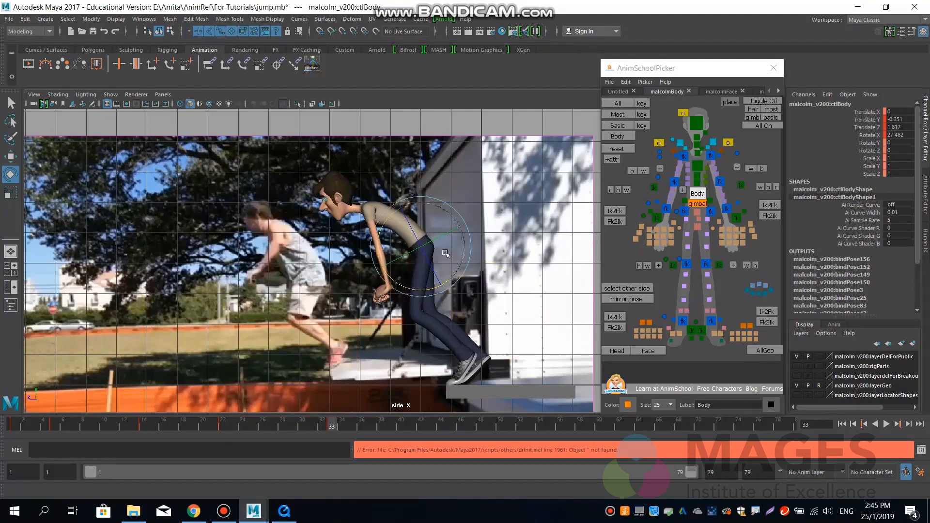
Straighten the back by rotating the spine and lower chest controls together to about 8.7 degrees in X.
{"action": "left_click", "coordinate": [697, 178]}
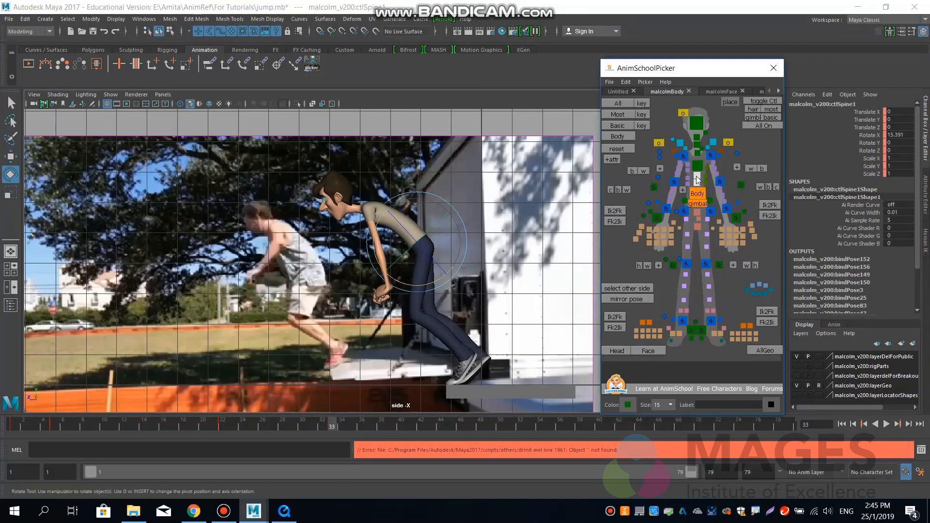
{"action": "left_click", "coordinate": [697, 166]}
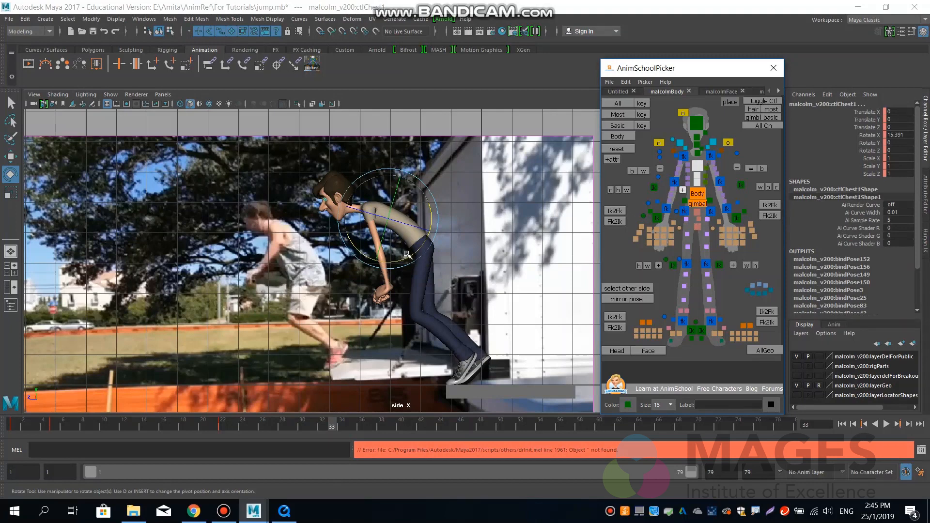
{"action": "mouse_move", "coordinate": [407, 254]}
{"action": "left_mouse_down"}
{"action": "mouse_move", "coordinate": [422, 241]}
{"action": "mouse_move", "coordinate": [407, 258]}
{"action": "left_mouse_up"}
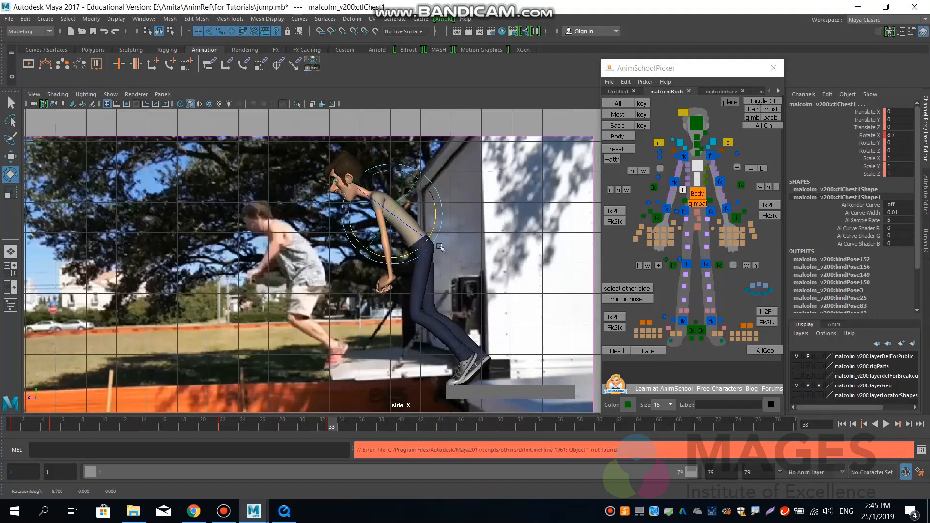
Rotate the head control to about 40.2 degrees in X and the upper chest control to about -5.9 degrees in X.
{"action": "left_click", "coordinate": [692, 123]}
{"action": "left_click_drag", "start_coordinate": [394, 210], "coordinate": [400, 203]}
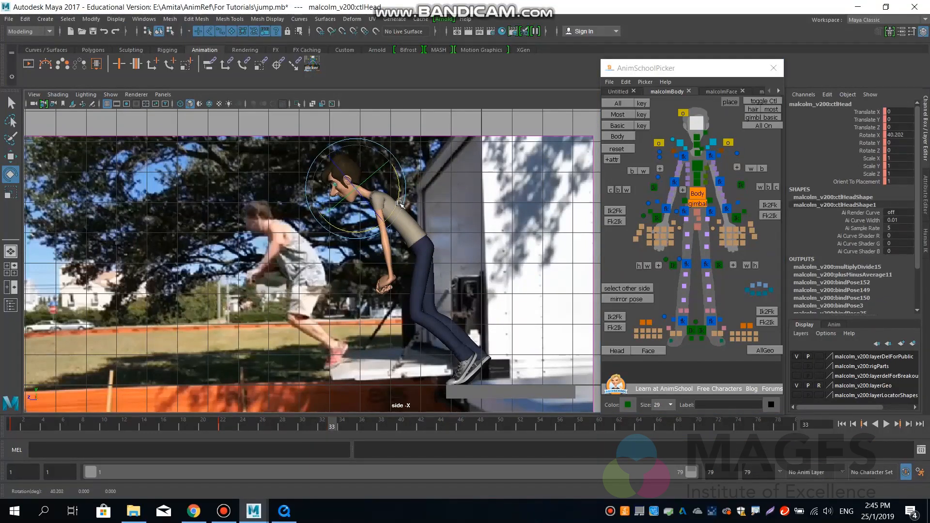
{"action": "left_click", "coordinate": [698, 153]}
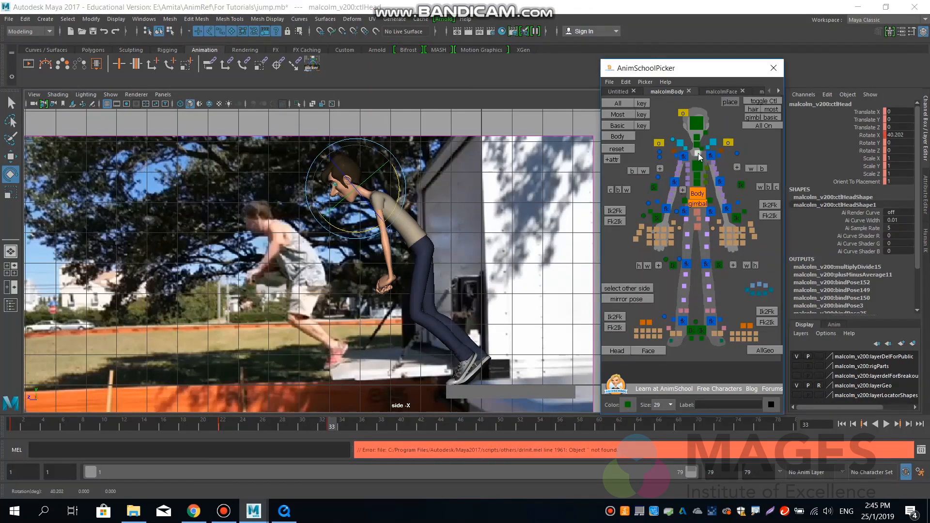
{"action": "left_click_drag", "start_coordinate": [421, 181], "coordinate": [421, 190]}
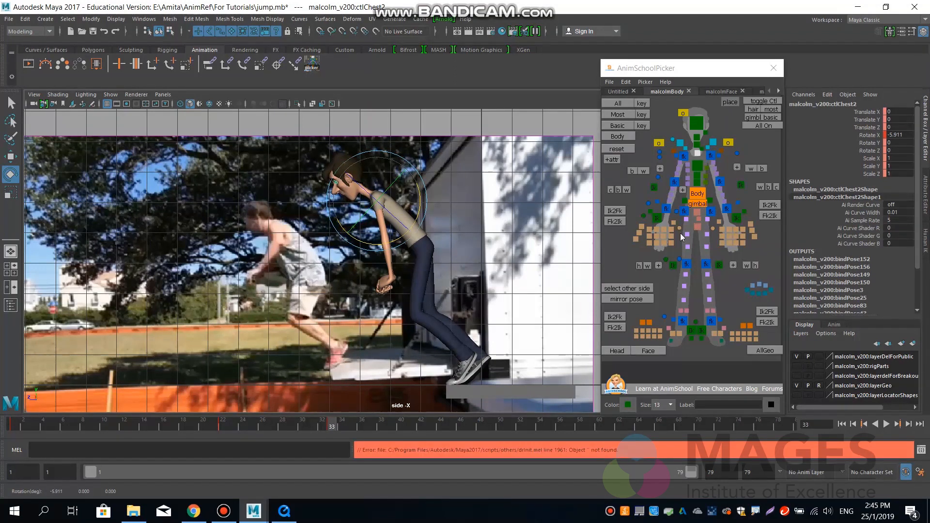
Raise both hands forward, moving the left arm IK to about Y -0.78, Z 4.22 and the right to about Y -0.73, Z 4.18.
{"action": "left_click", "coordinate": [736, 219]}
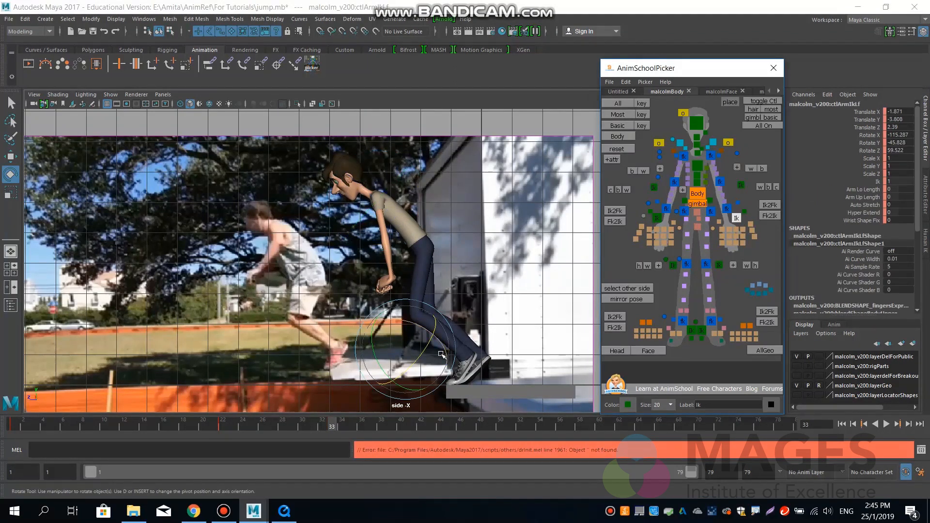
{"action": "key", "text": "w"}
{"action": "left_click_drag", "start_coordinate": [405, 350], "coordinate": [350, 259]}
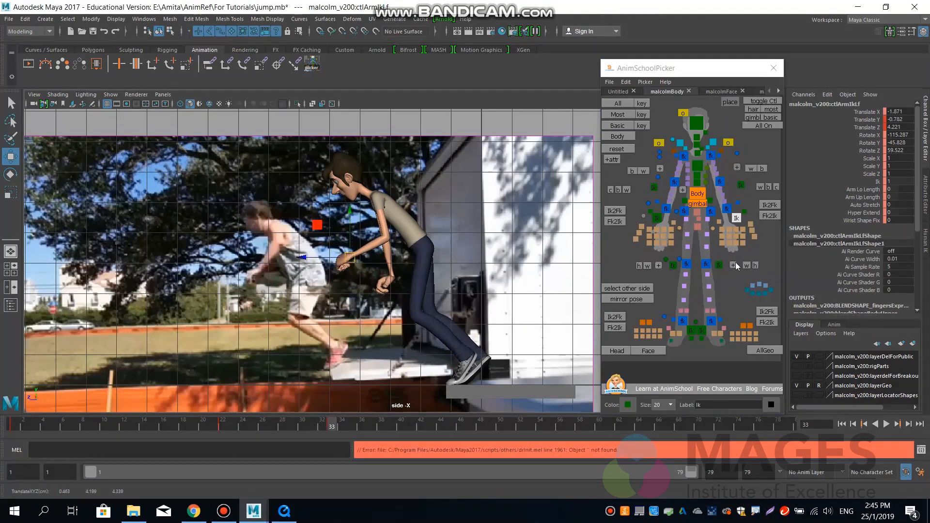
{"action": "left_click", "coordinate": [657, 217]}
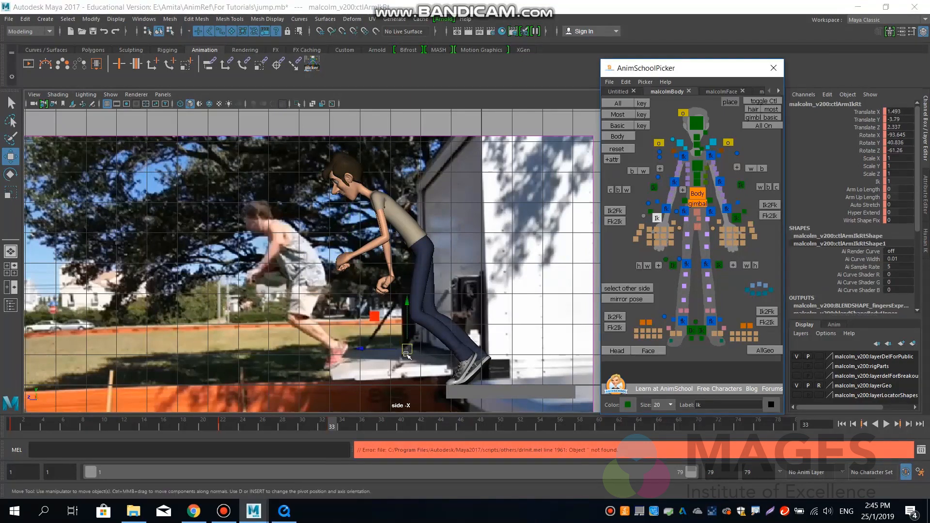
{"action": "left_click_drag", "start_coordinate": [406, 351], "coordinate": [352, 259]}
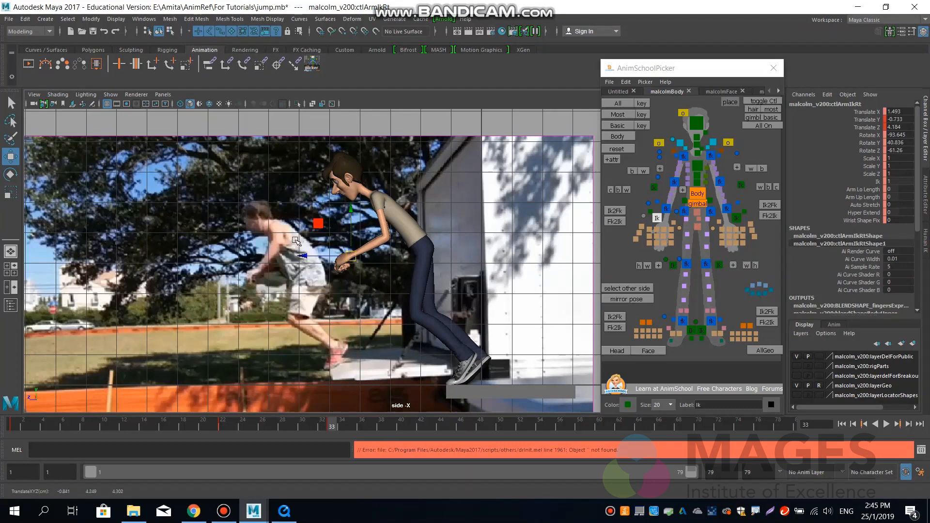
Raise the elbow pole vectors, moving the left to about Y -1.56, Z 6.95 and the right to about Y -0.90, Z 6.07.
{"action": "left_click", "coordinate": [741, 185]}
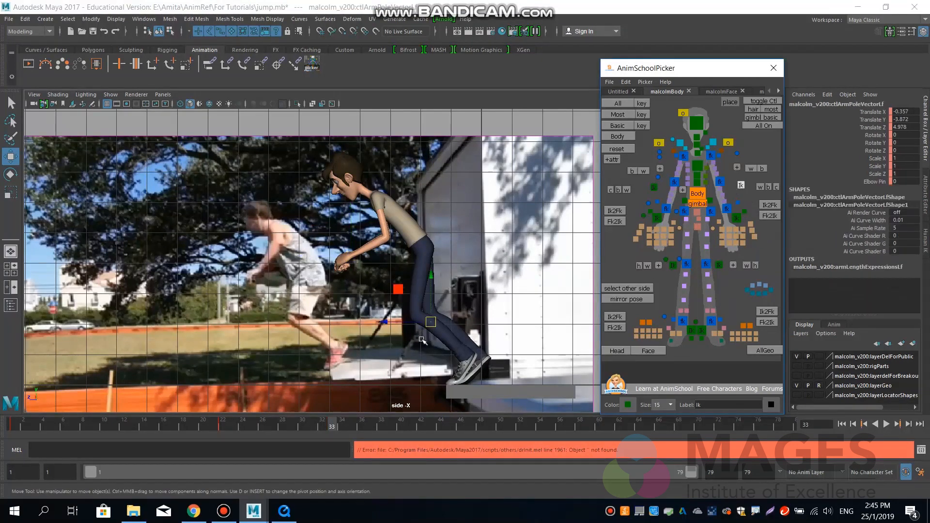
{"action": "left_click_drag", "start_coordinate": [430, 324], "coordinate": [371, 252]}
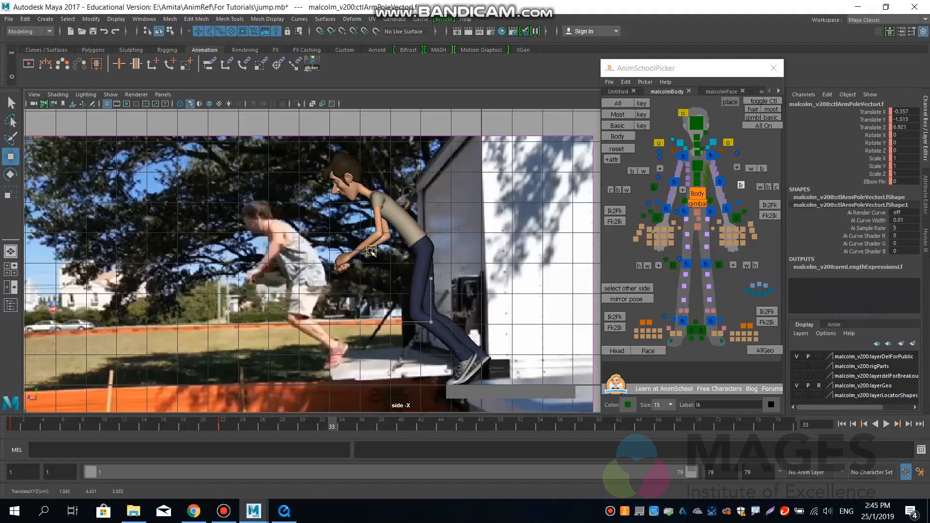
{"action": "left_click", "coordinate": [653, 187]}
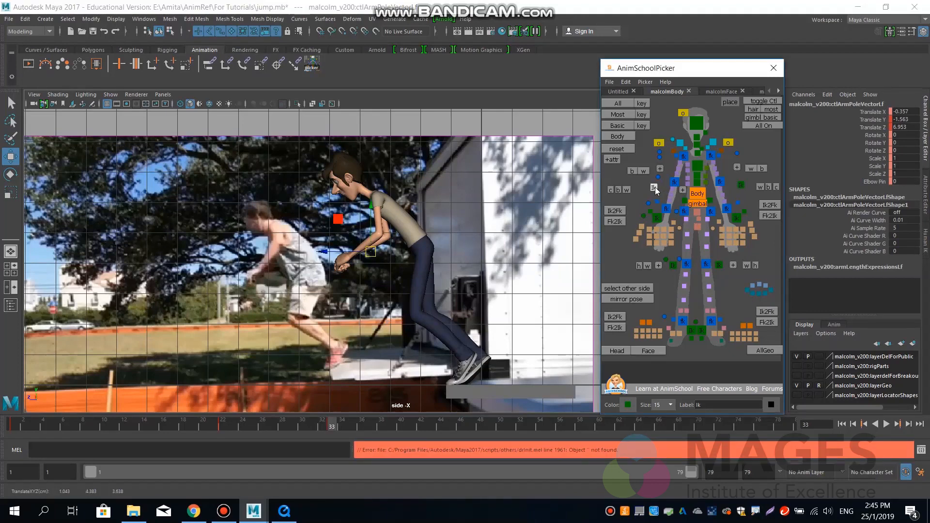
{"action": "left_click_drag", "start_coordinate": [434, 320], "coordinate": [398, 232]}
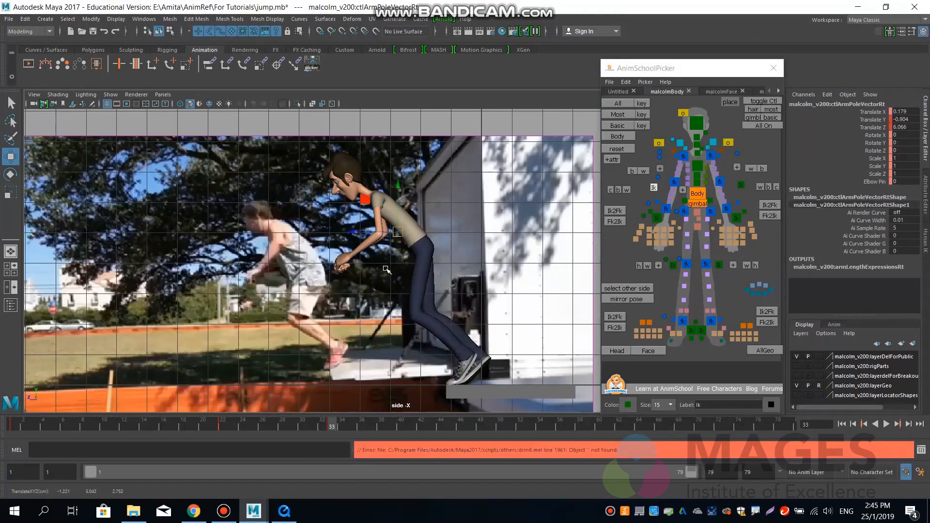
In the perspective view, swing the left elbow outward by moving its pole vector to about X 0.99, Y -0.75, Z 6.59.
{"action": "key", "text": "space"}
{"action": "left_click_drag", "start_coordinate": [410, 275], "coordinate": [359, 263]}
{"action": "left_click_drag", "start_coordinate": [365, 259], "coordinate": [449, 259], "text": "alt"}
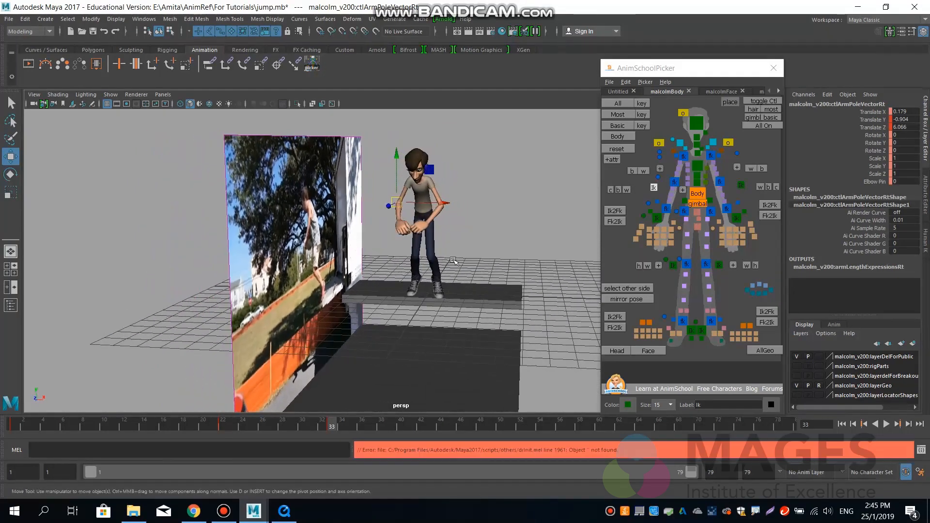
{"action": "left_click", "coordinate": [737, 219]}
{"action": "left_click_drag", "start_coordinate": [471, 224], "coordinate": [470, 201]}
{"action": "left_click", "coordinate": [740, 185]}
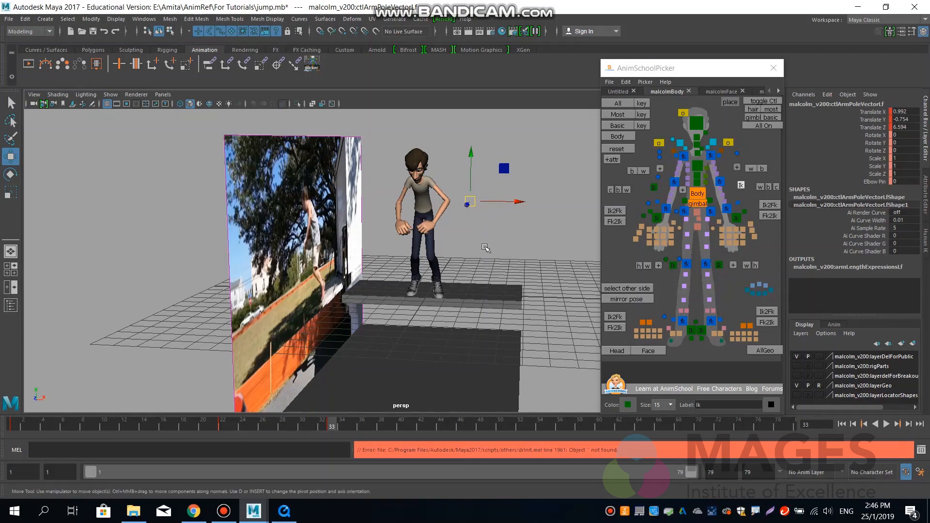
{"action": "left_click_drag", "start_coordinate": [485, 247], "coordinate": [480, 225], "text": "alt"}
Move the left arm IK forward to about Z 4.39 and compare the pose with the neighbouring key.
{"action": "left_click", "coordinate": [735, 218]}
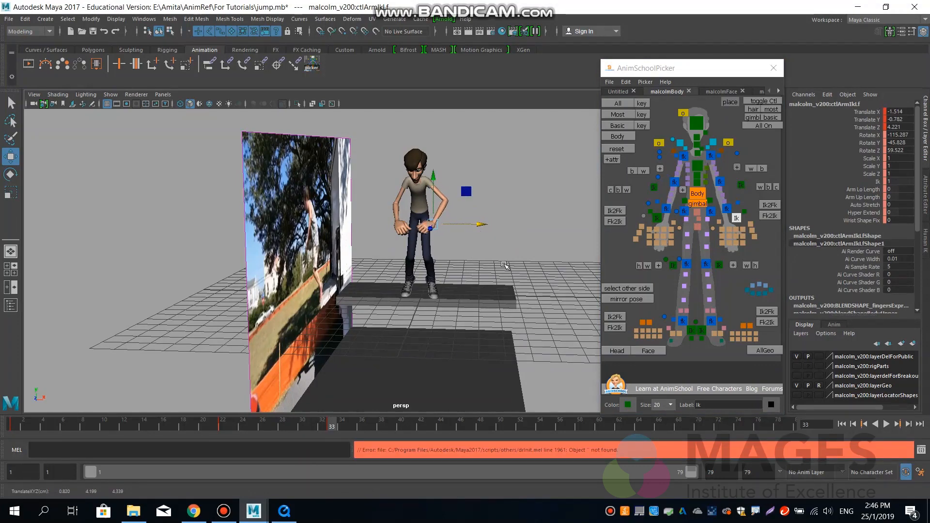
{"action": "left_click_drag", "start_coordinate": [497, 298], "coordinate": [410, 293], "text": "alt"}
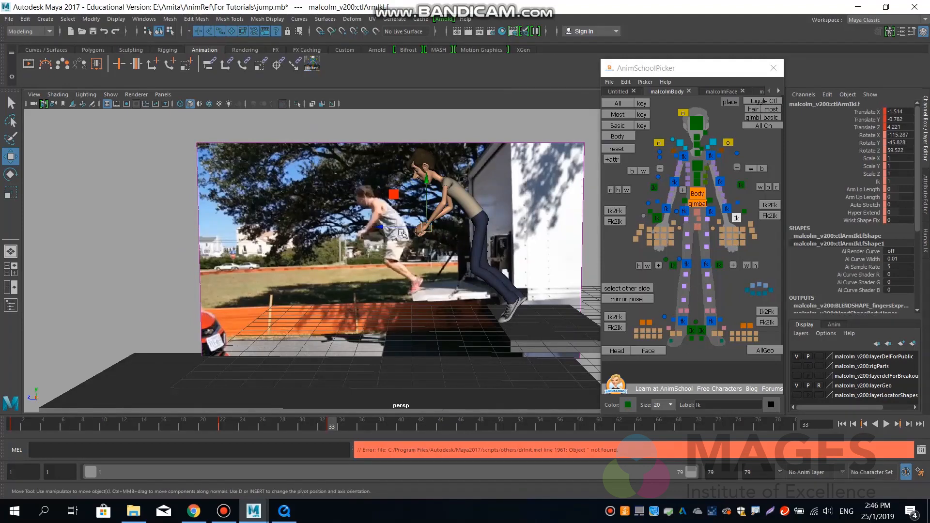
{"action": "left_click_drag", "start_coordinate": [384, 227], "coordinate": [383, 228]}
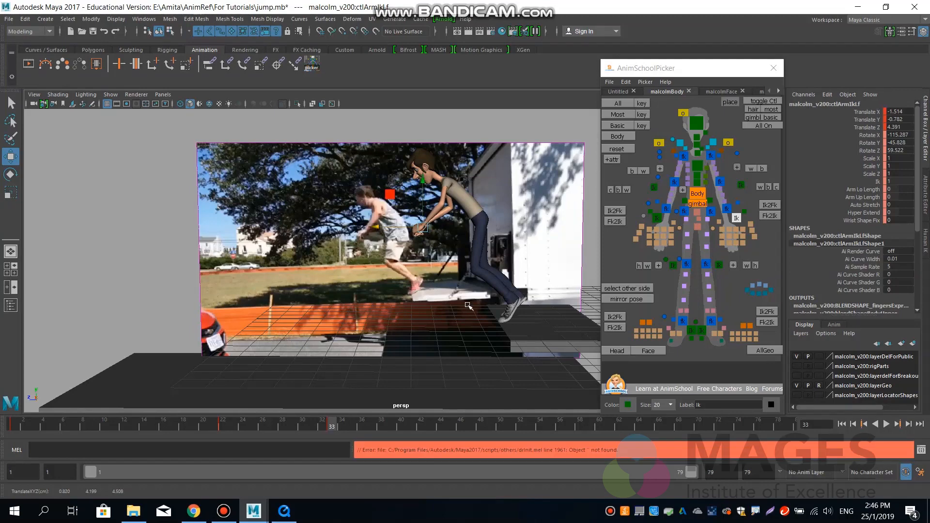
{"action": "key", "text": "comma"}
{"action": "key", "text": "period"}
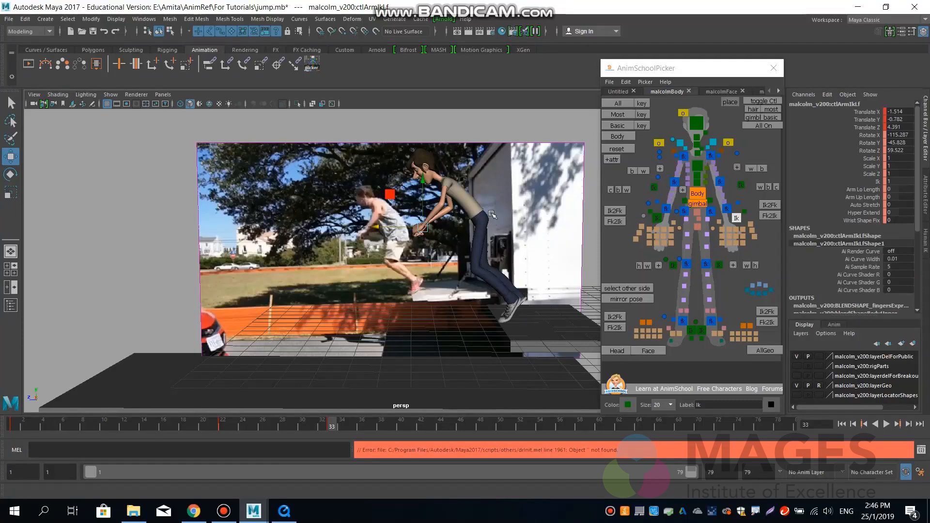
In the side view, lower the left elbow pole vector slightly and pull it back toward the body.
{"action": "key", "text": "space"}
{"action": "left_click_drag", "start_coordinate": [470, 228], "coordinate": [554, 201]}
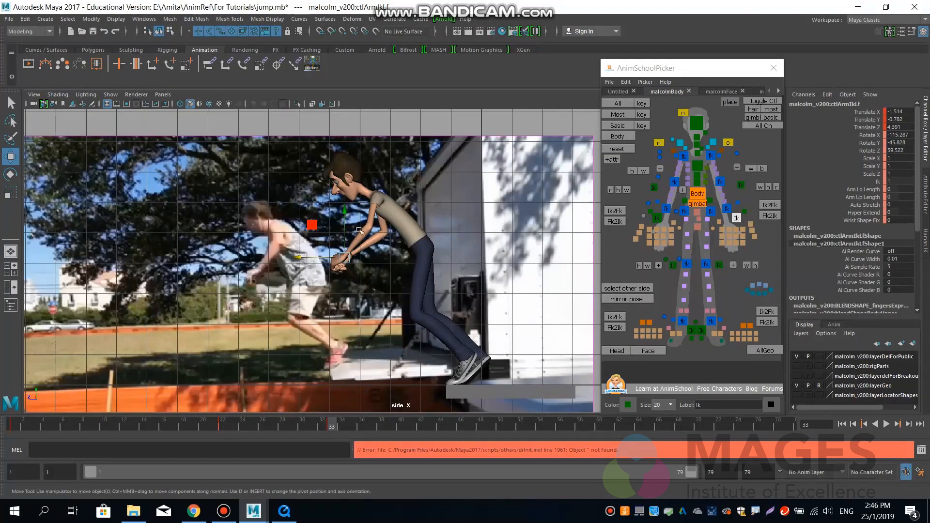
{"action": "left_click", "coordinate": [741, 185]}
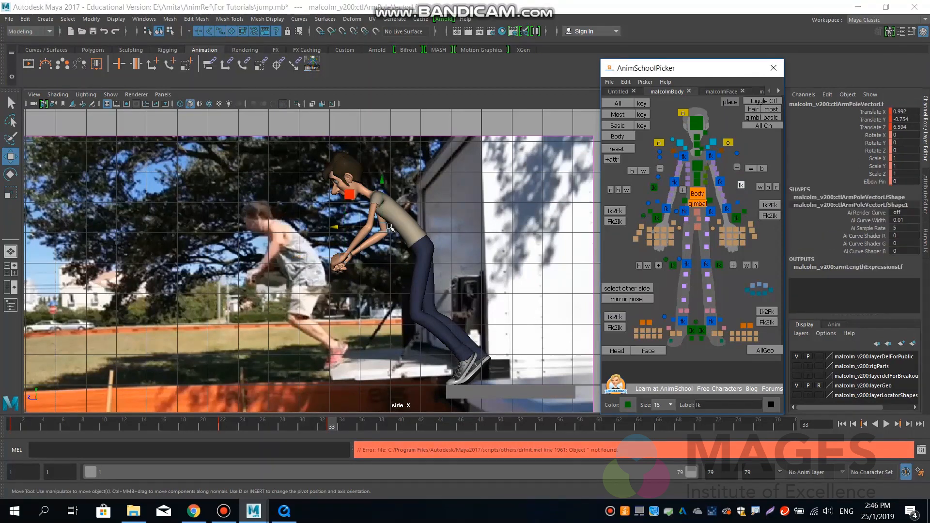
{"action": "left_click_drag", "start_coordinate": [390, 228], "coordinate": [400, 238]}
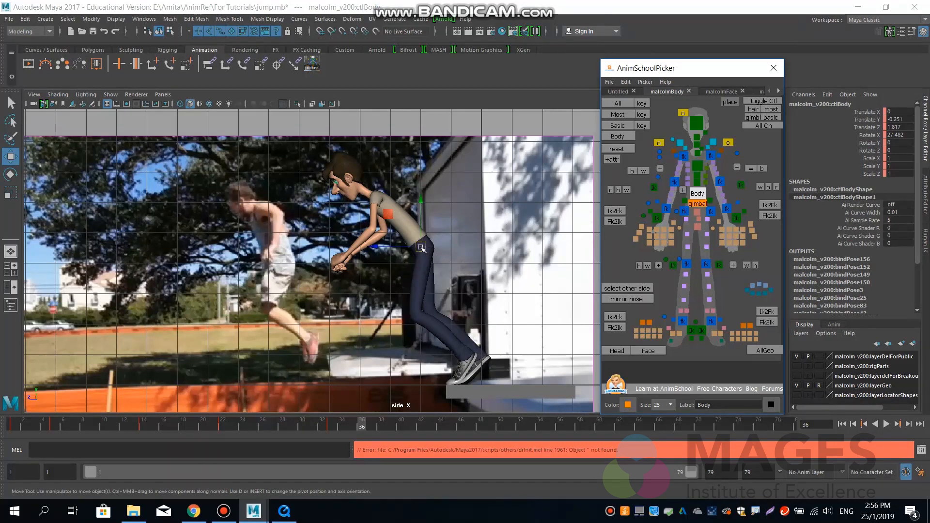
At frame 36, move the body control to about Y 0.23, Z 2.69 and rotate it to about 9.7 degrees in X.
{"action": "left_click_drag", "start_coordinate": [421, 248], "coordinate": [394, 233]}
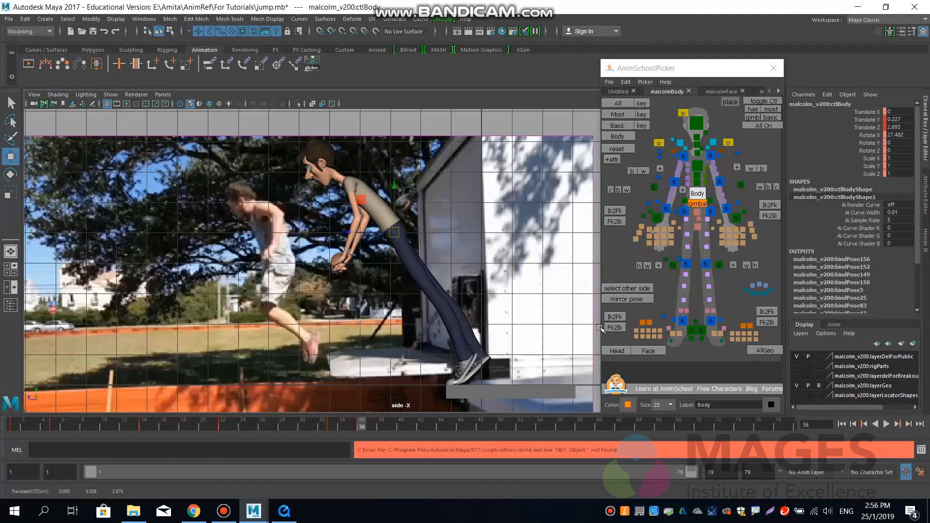
{"action": "key", "text": "e"}
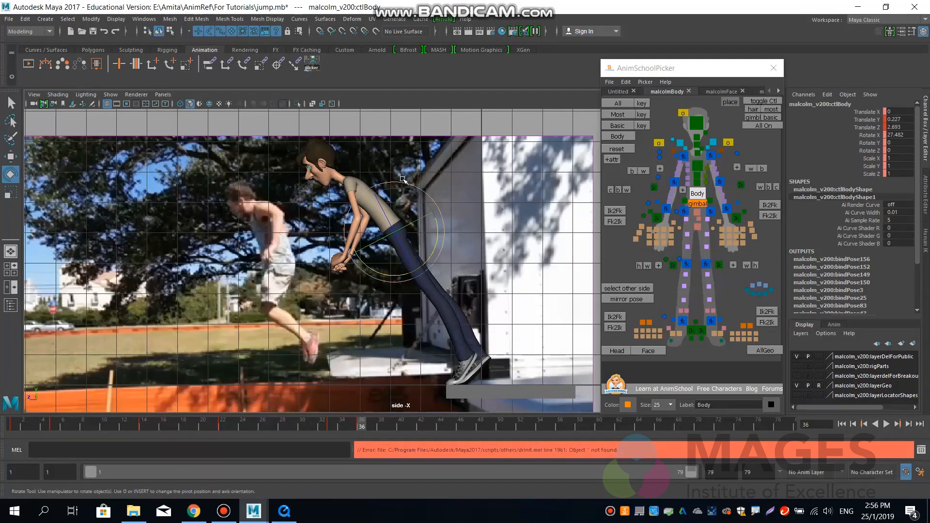
{"action": "left_click_drag", "start_coordinate": [431, 248], "coordinate": [428, 261]}
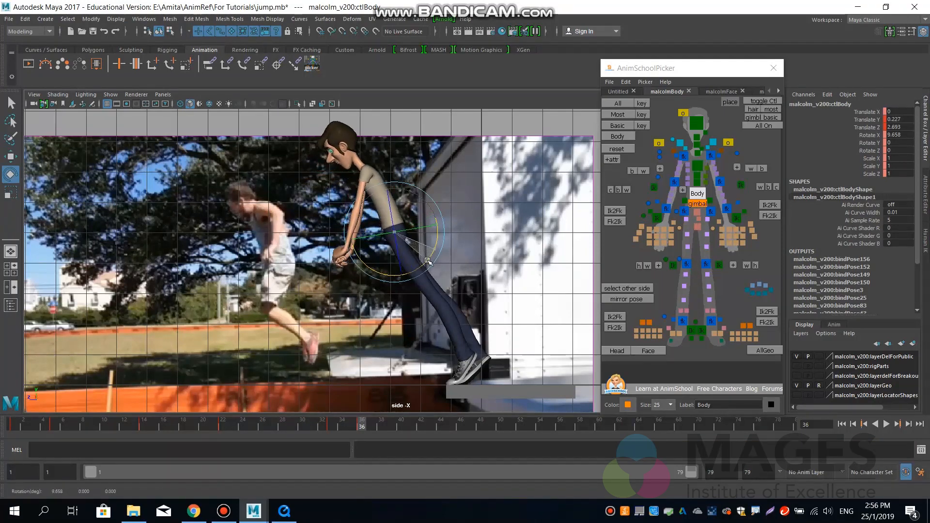
Lean the spine slightly back and adjust the body control to about 15.8 degrees in X and Z 2.76.
{"action": "left_click", "coordinate": [697, 175]}
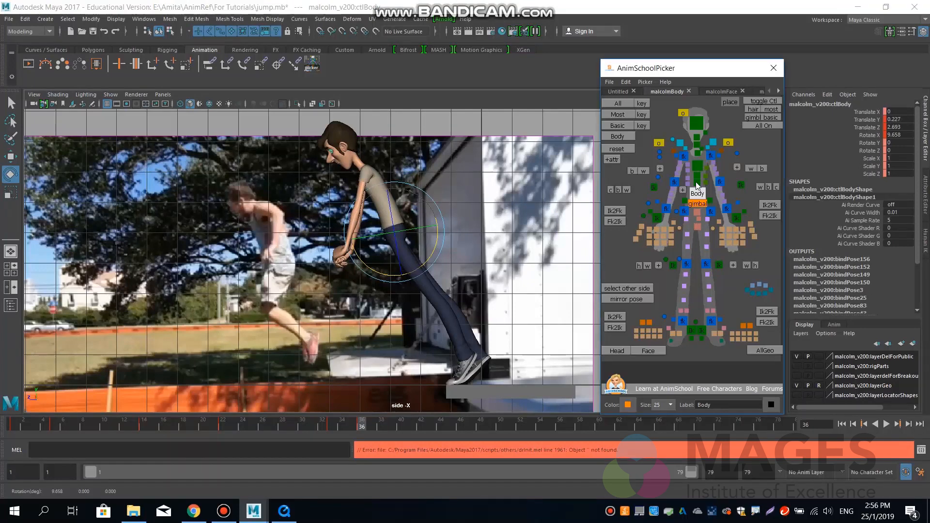
{"action": "left_click_drag", "start_coordinate": [420, 184], "coordinate": [423, 191]}
{"action": "left_click", "coordinate": [693, 198]}
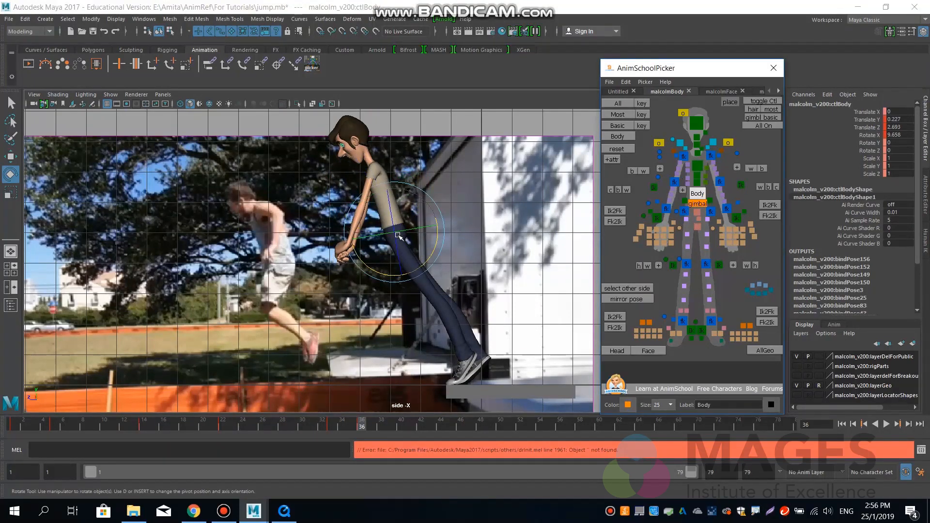
{"action": "left_click_drag", "start_coordinate": [422, 266], "coordinate": [392, 232]}
{"action": "key", "text": "w"}
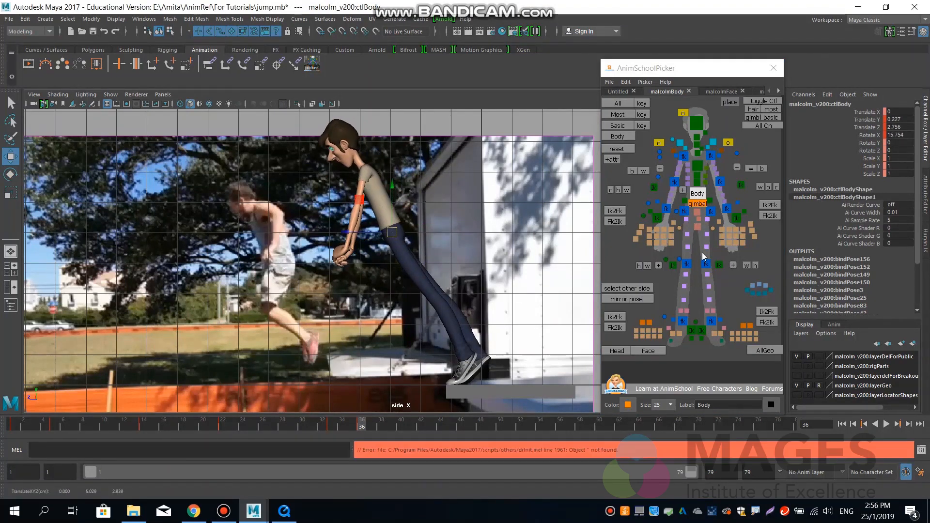
Lift both feet off the platform, moving the IK controls to about Y 0.40, Z 0.89, and compare with the frame 33 key.
{"action": "left_click", "coordinate": [691, 331]}
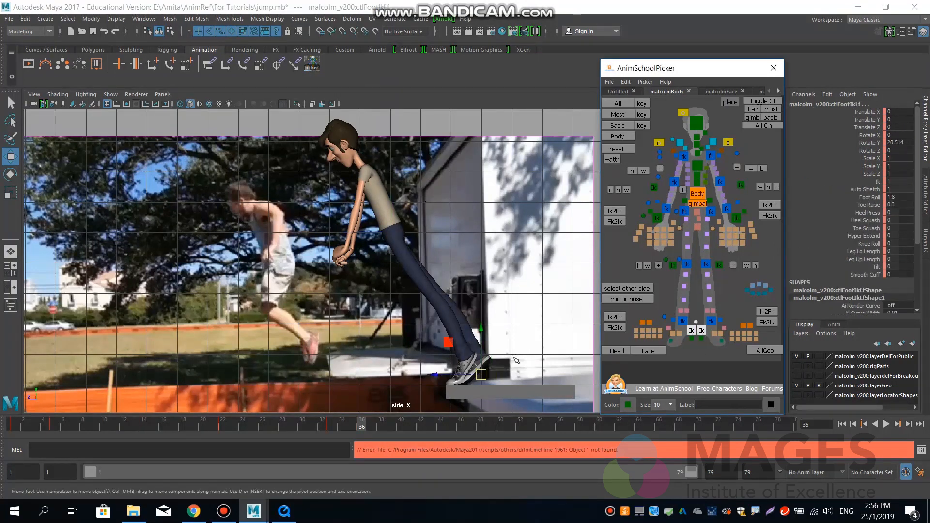
{"action": "mouse_move", "coordinate": [482, 379]}
{"action": "left_mouse_down"}
{"action": "mouse_move", "coordinate": [441, 318]}
{"action": "mouse_move", "coordinate": [436, 361]}
{"action": "mouse_move", "coordinate": [464, 377]}
{"action": "left_mouse_up"}
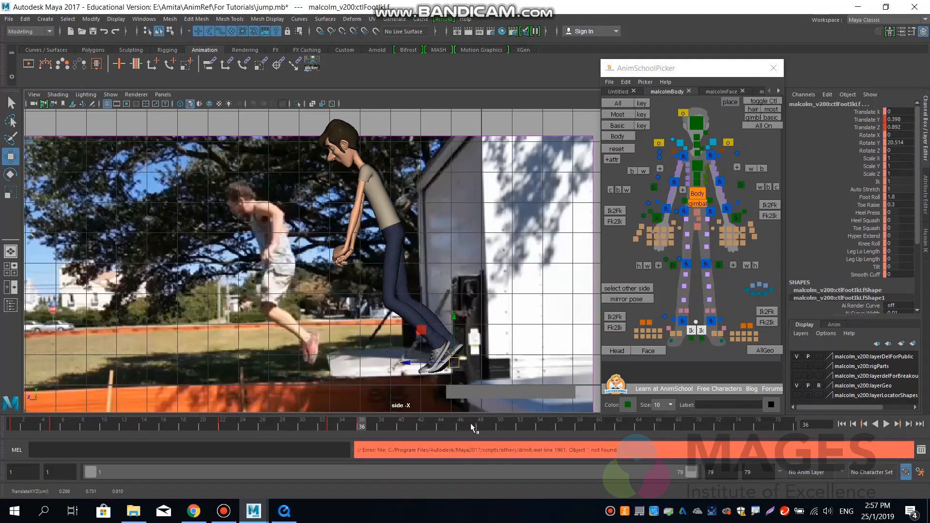
{"action": "left_click_drag", "start_coordinate": [329, 429], "coordinate": [361, 428]}
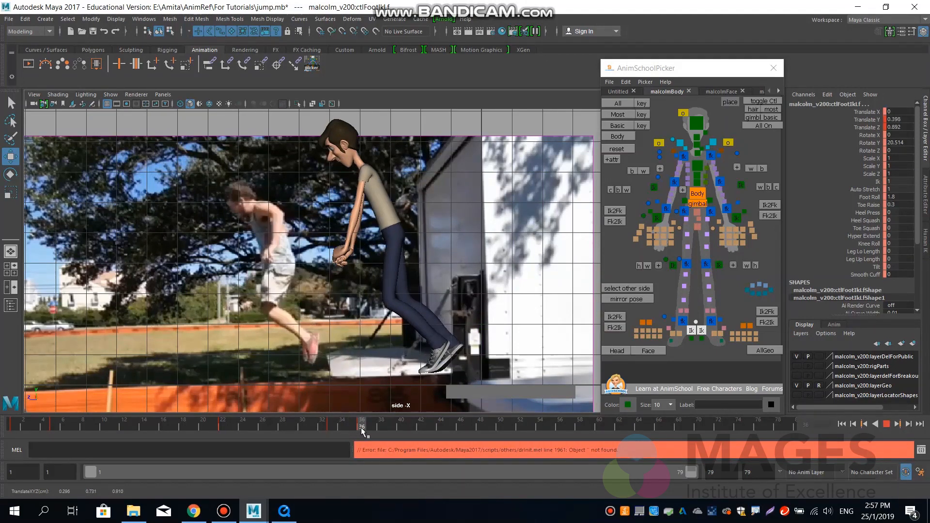
{"action": "left_click", "coordinate": [330, 428]}
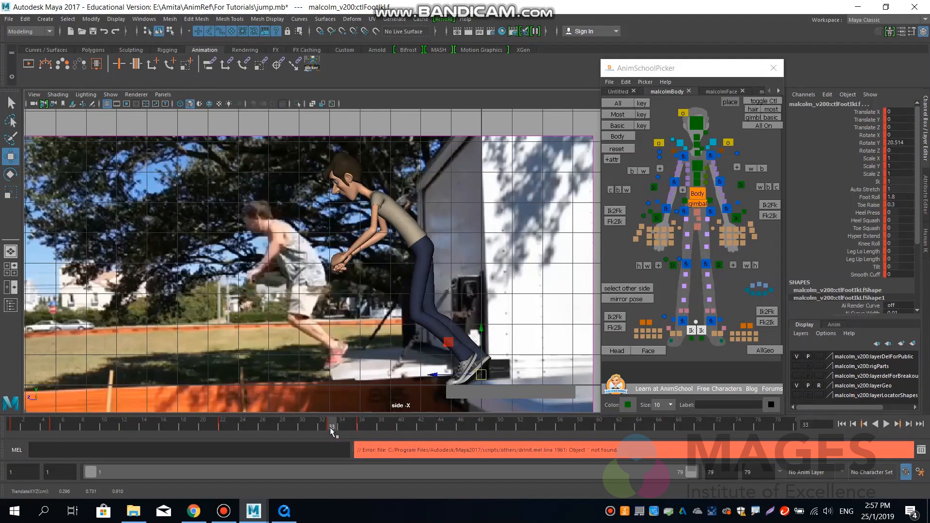
{"action": "key", "text": "period"}
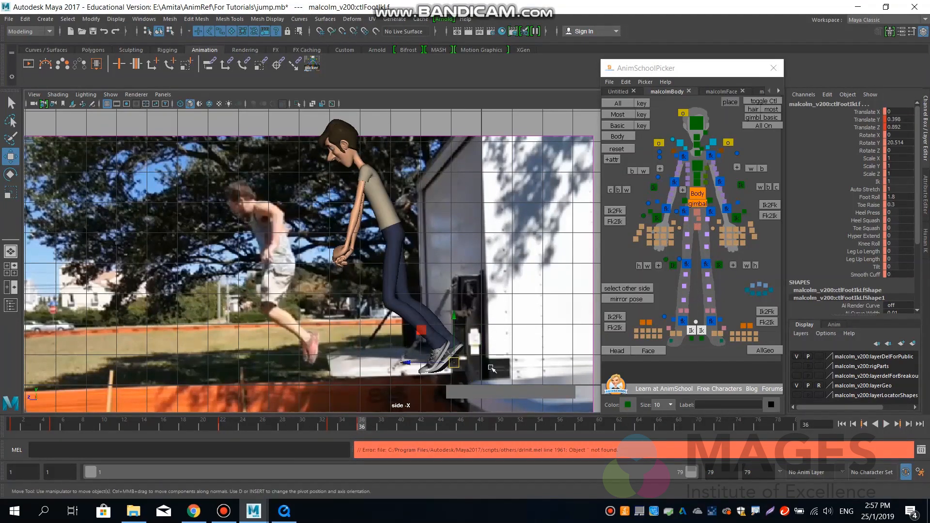
{"action": "key", "text": "comma"}
{"action": "key", "text": "period"}
Set Toe Raise and Foot Roll to 0 on both foot IK controls.
{"action": "double_click", "coordinate": [895, 205]}
{"action": "type", "text": "0"}
{"action": "key", "text": "Return"}
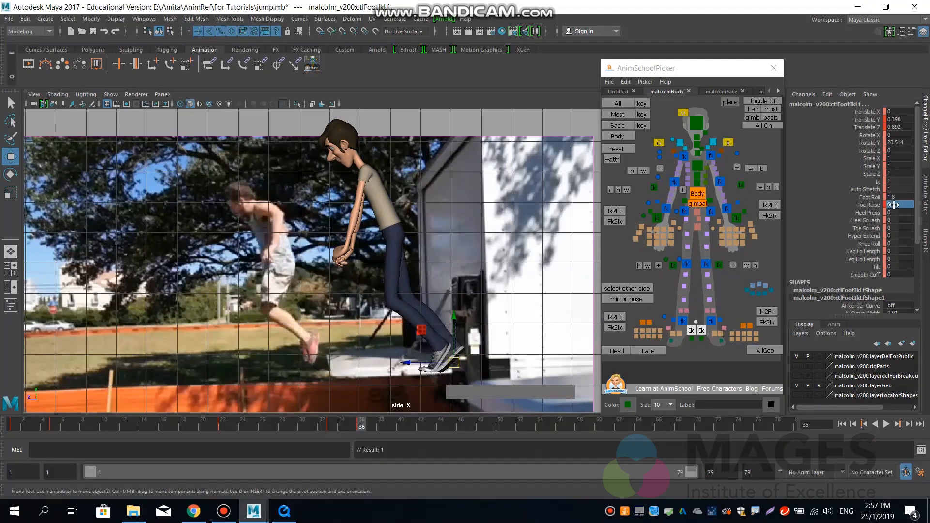
{"action": "double_click", "coordinate": [899, 196]}
{"action": "type", "text": "0"}
{"action": "key", "text": "Return"}
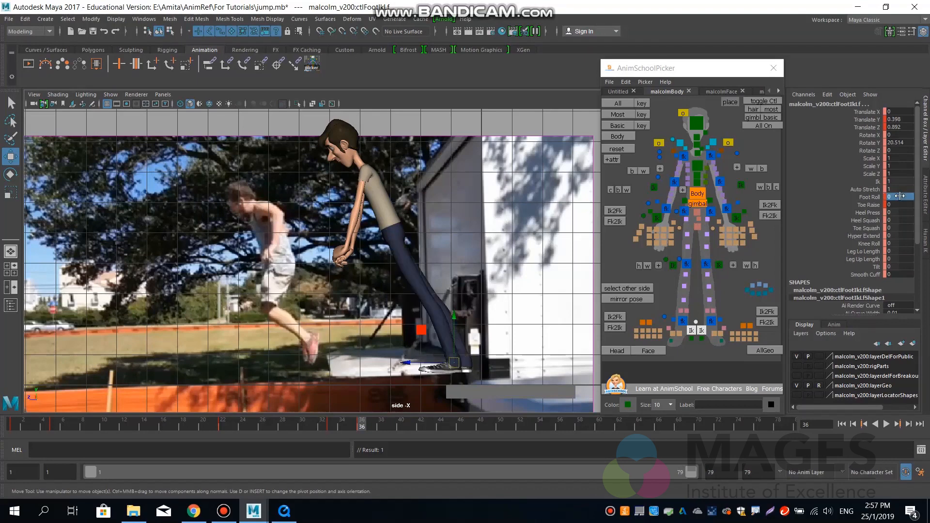
Point both feet down to about 59 degrees in X and raise them, bringing the left foot to about Y 1.16, Z 1.66.
{"action": "left_click", "coordinate": [873, 135]}
{"action": "key", "text": "e"}
{"action": "middle_click_drag", "start_coordinate": [489, 289], "coordinate": [406, 334]}
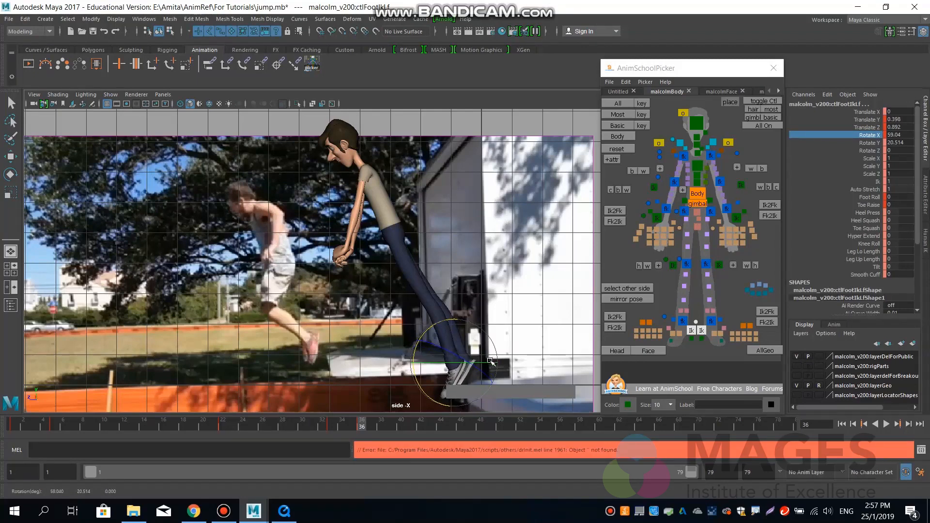
{"action": "key", "text": "w"}
{"action": "left_click_drag", "start_coordinate": [453, 359], "coordinate": [430, 336]}
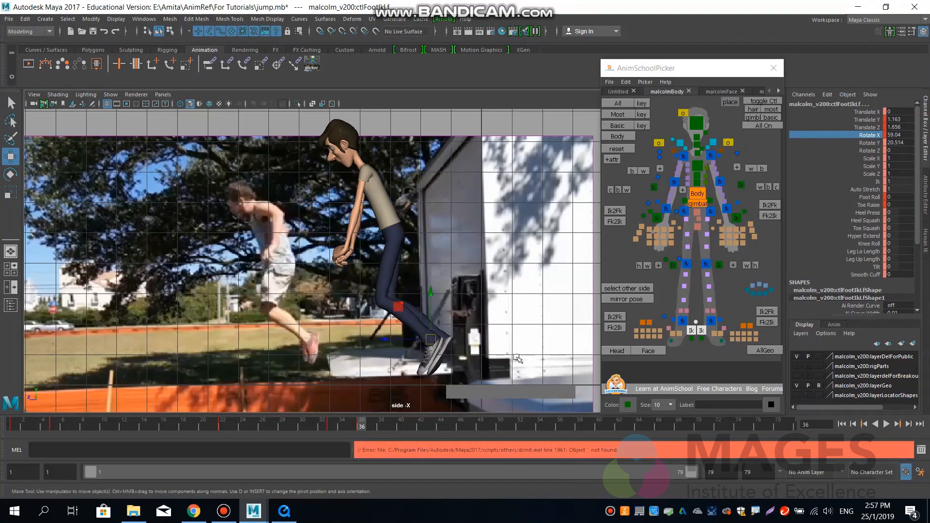
Offset the feet, posing the left at about 83.7 degrees in X, Z 1.50 and the right at about 85.2 degrees, Y 1.21, Z 1.73.
{"action": "left_click", "coordinate": [691, 331]}
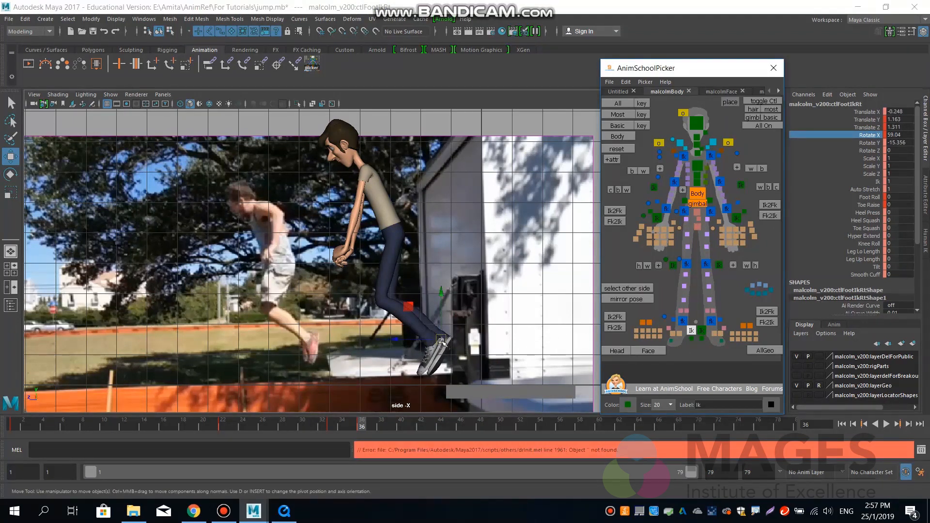
{"action": "mouse_move", "coordinate": [443, 342]}
{"action": "left_mouse_down"}
{"action": "mouse_move", "coordinate": [430, 340]}
{"action": "mouse_move", "coordinate": [438, 342]}
{"action": "left_mouse_up"}
{"action": "left_click", "coordinate": [700, 332]}
{"action": "key", "text": "e"}
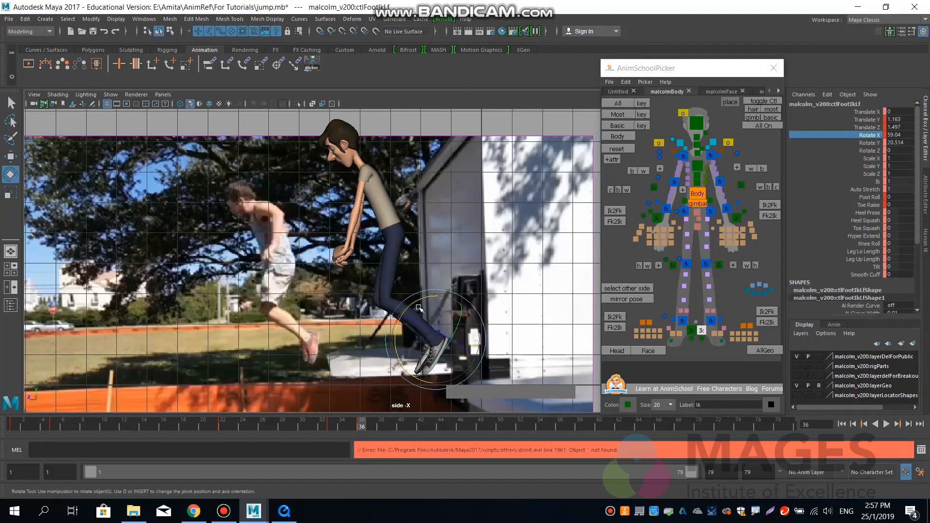
{"action": "left_click_drag", "start_coordinate": [418, 307], "coordinate": [401, 316]}
{"action": "key", "text": "w"}
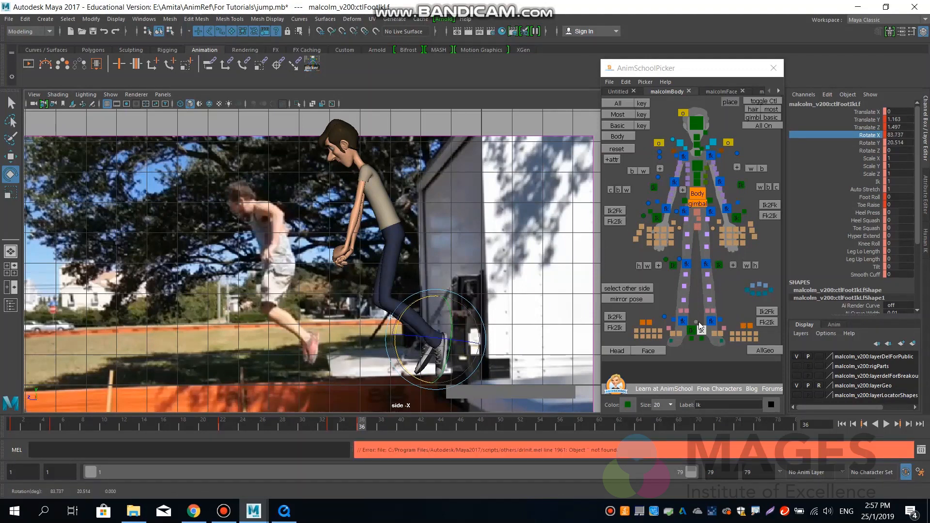
{"action": "left_click", "coordinate": [692, 333]}
{"action": "mouse_move", "coordinate": [463, 323]}
{"action": "left_mouse_down"}
{"action": "mouse_move", "coordinate": [458, 304]}
{"action": "mouse_move", "coordinate": [457, 314]}
{"action": "left_mouse_up"}
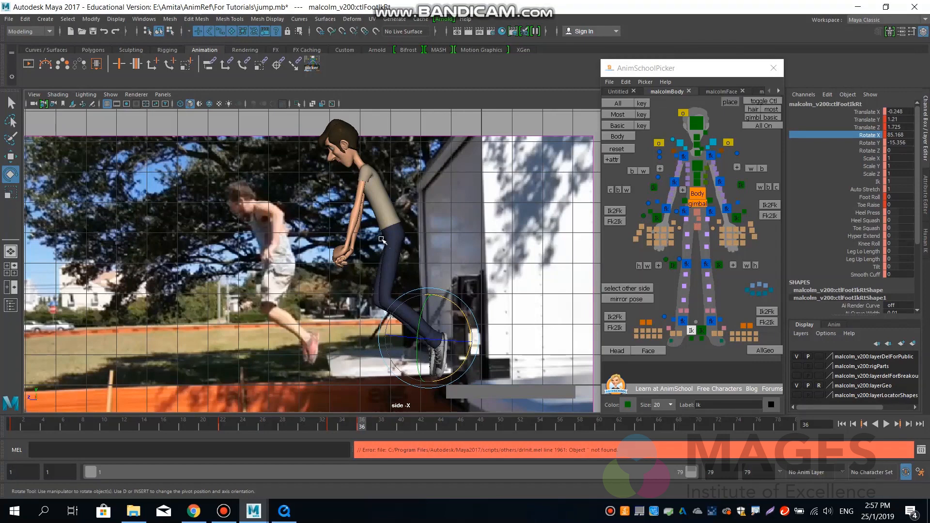
Rotate the head control to about 30.2 degrees in X.
{"action": "left_click", "coordinate": [698, 124]}
{"action": "left_click_drag", "start_coordinate": [352, 199], "coordinate": [344, 195]}
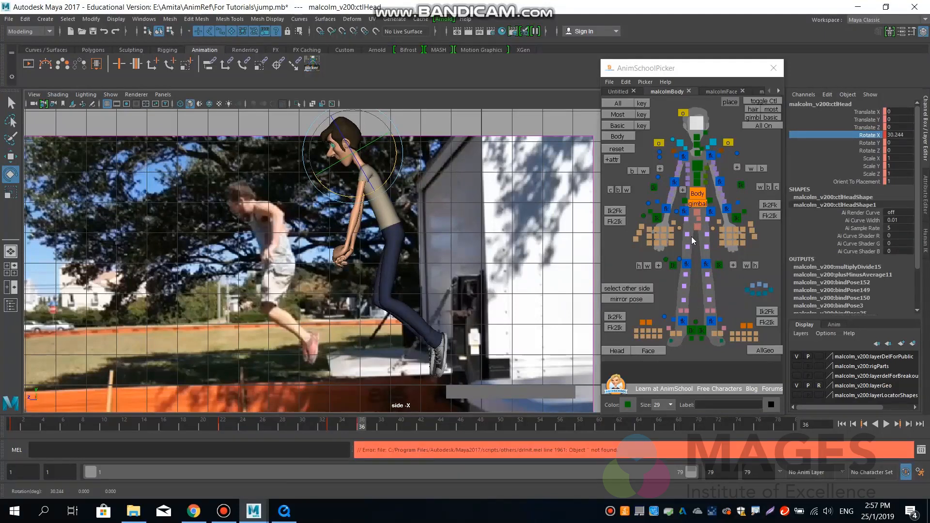
Move the left hand IK control back to about Y 0.38, Z 2.78 and its elbow pole vector to about Y 1.03, Z 4.08.
{"action": "left_click", "coordinate": [736, 219]}
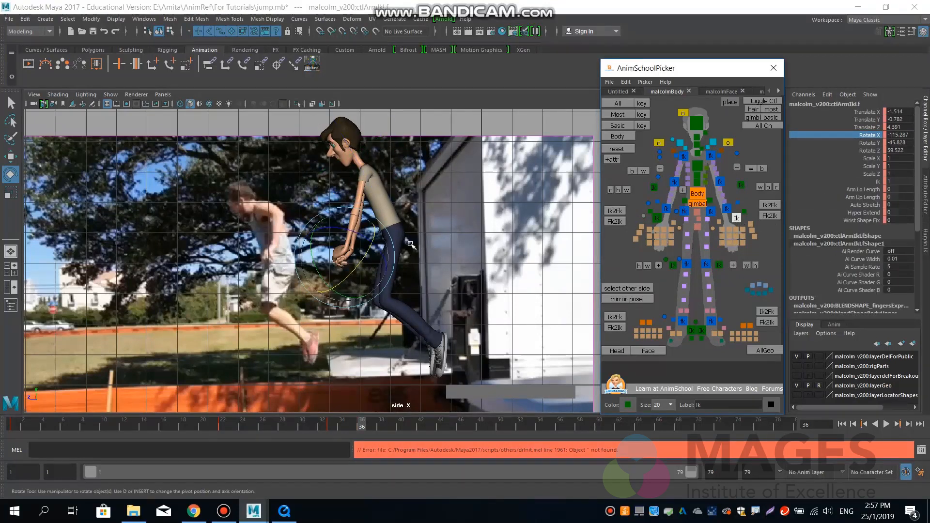
{"action": "key", "text": "w"}
{"action": "left_click_drag", "start_coordinate": [344, 257], "coordinate": [394, 223]}
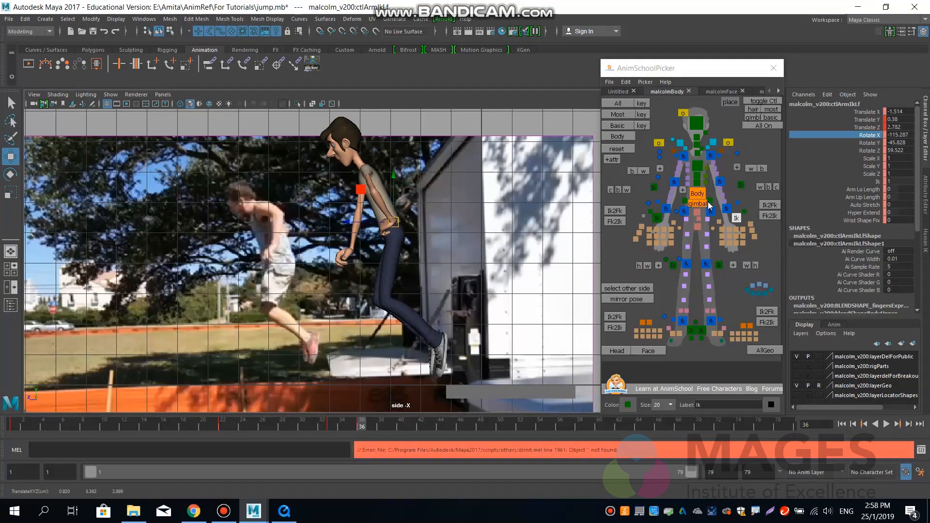
{"action": "left_click", "coordinate": [740, 186]}
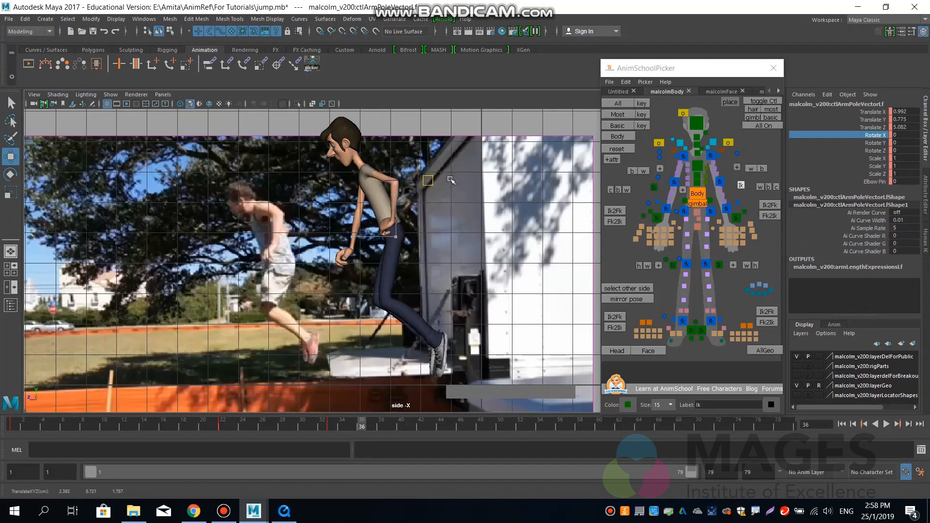
{"action": "left_click_drag", "start_coordinate": [465, 173], "coordinate": [468, 176]}
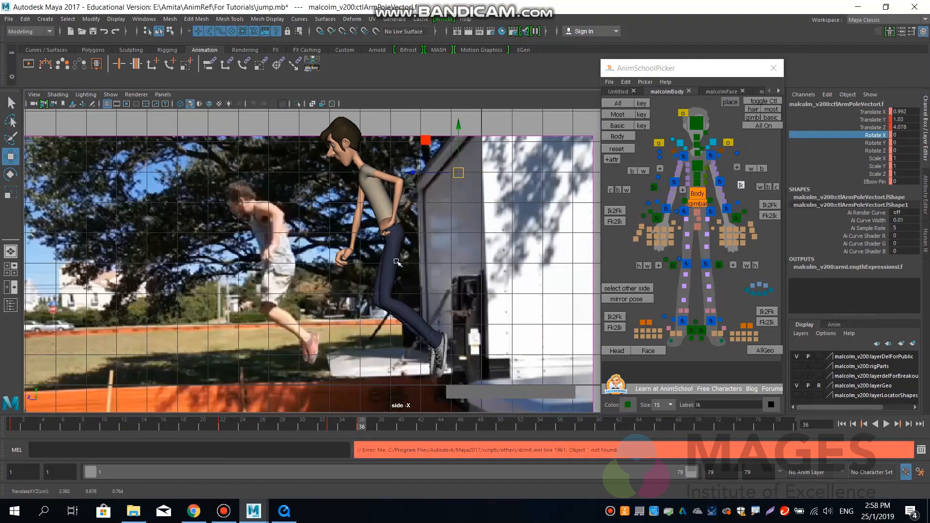
Move the right hand IK control back to about Y 0.26, Z 2.86 and its elbow pole vector to about Y 1.21, Z 4.87.
{"action": "left_click", "coordinate": [661, 219]}
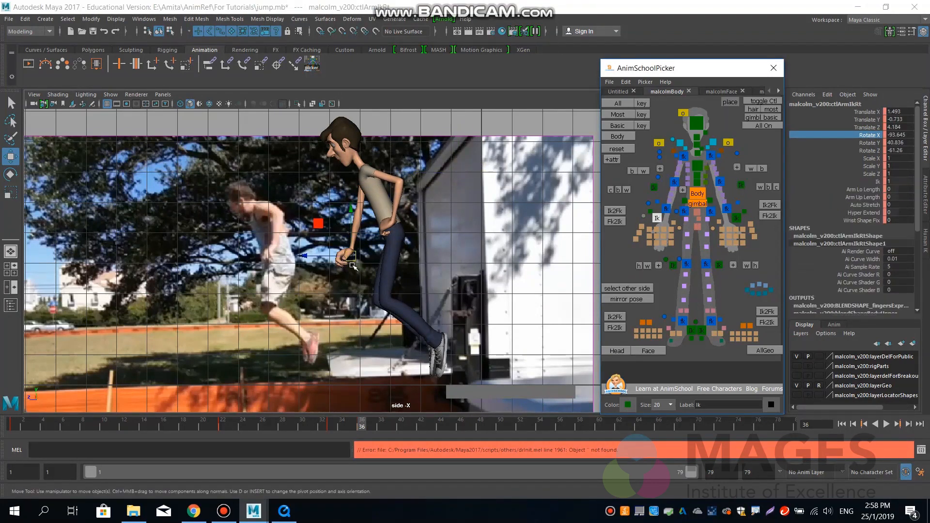
{"action": "left_click_drag", "start_coordinate": [380, 233], "coordinate": [394, 223]}
{"action": "left_click", "coordinate": [654, 187]}
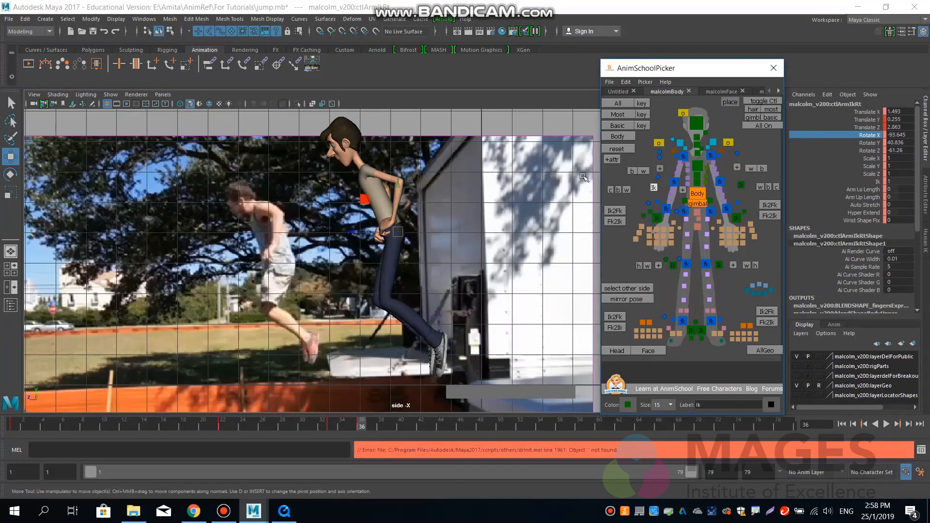
{"action": "left_click_drag", "start_coordinate": [439, 166], "coordinate": [439, 165]}
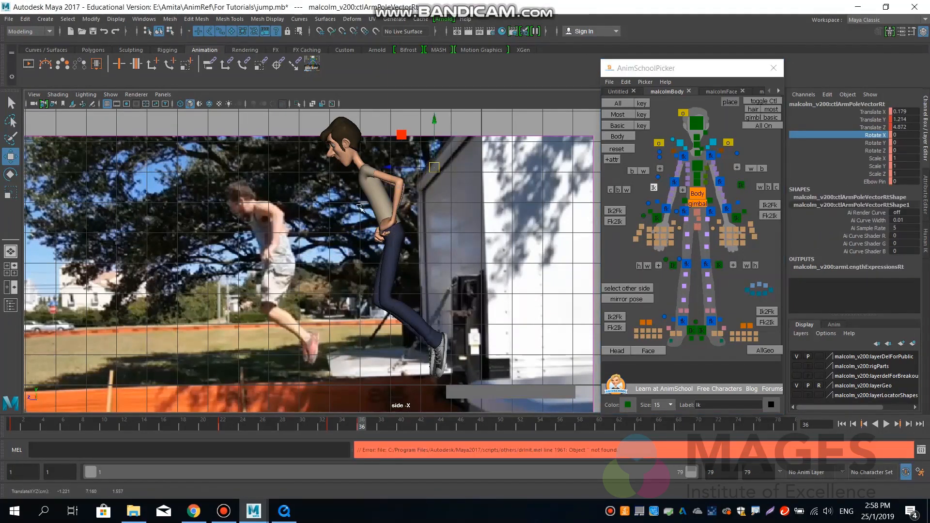
Examine the arm pose from the front and side in the perspective view, comparing frame 36 with the frames just before it.
{"action": "left_click_drag", "start_coordinate": [386, 233], "coordinate": [388, 231], "text": "alt"}
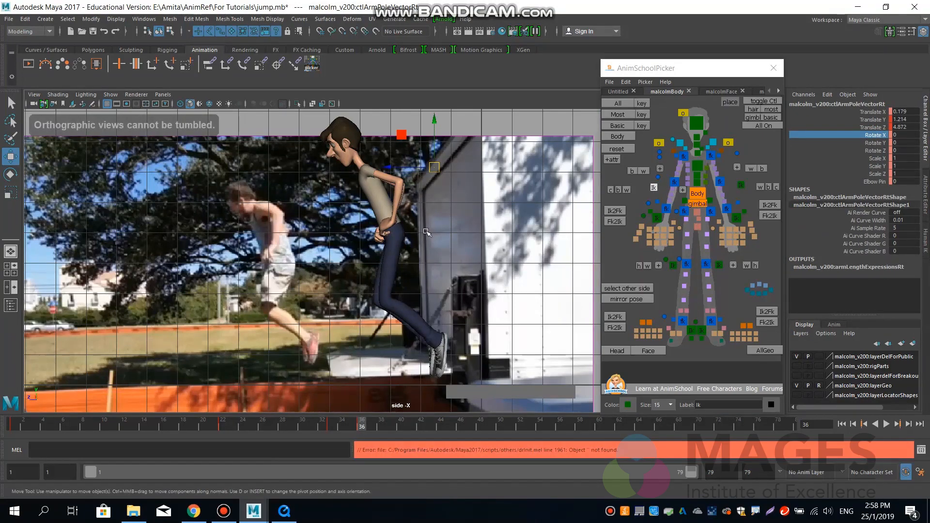
{"action": "key", "text": "space"}
{"action": "key", "text": "space"}
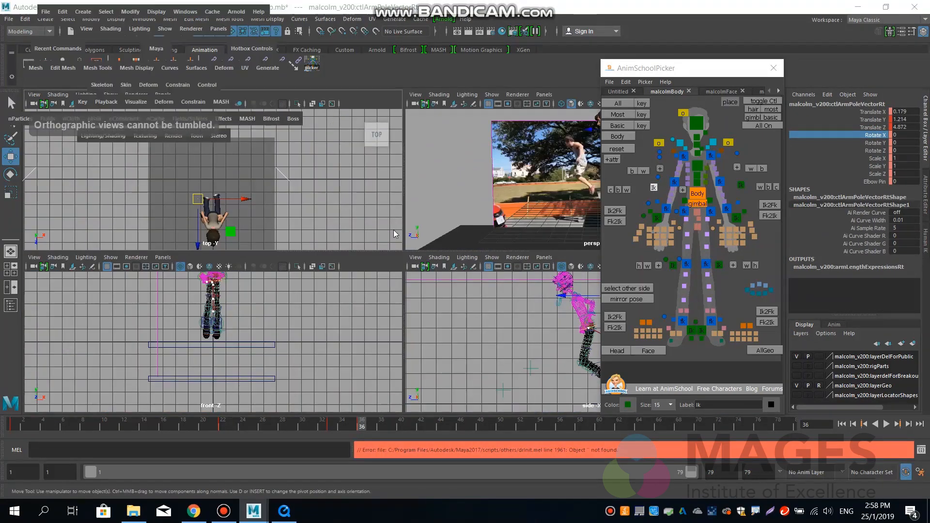
{"action": "key", "text": "space"}
{"action": "key", "text": "space"}
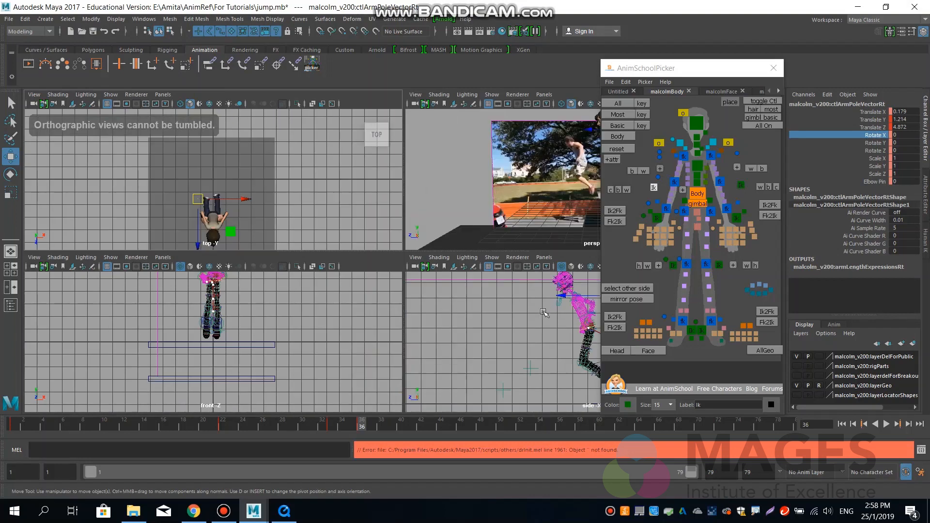
{"action": "key", "text": "space"}
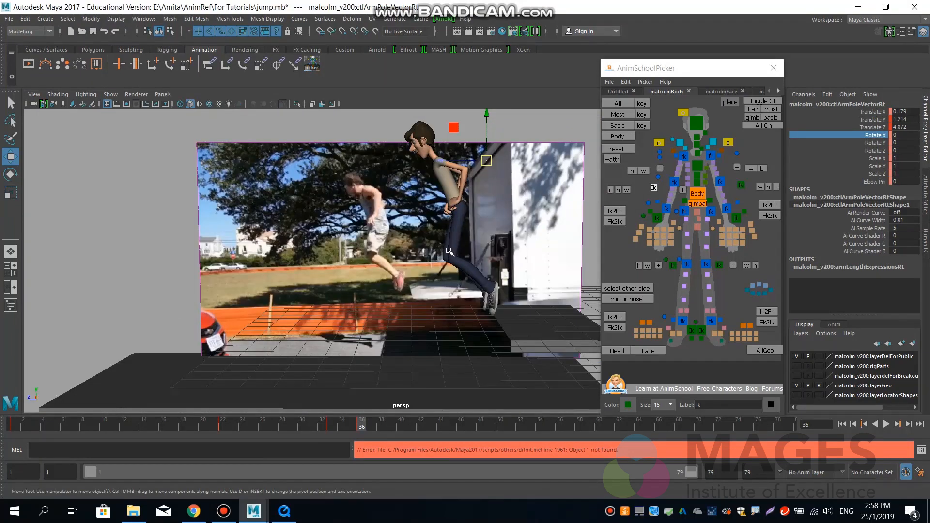
{"action": "key", "text": "alt"}
{"action": "key", "text": "space"}
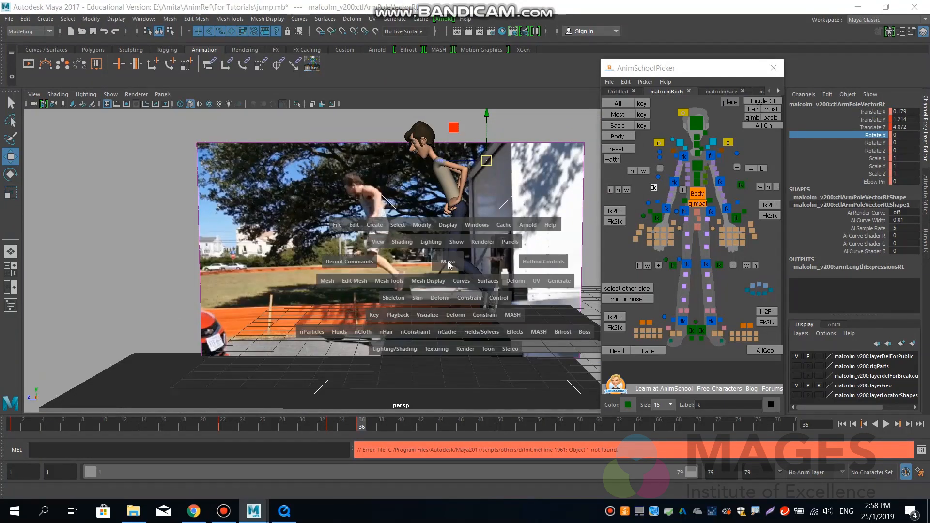
{"action": "left_click", "coordinate": [449, 236]}
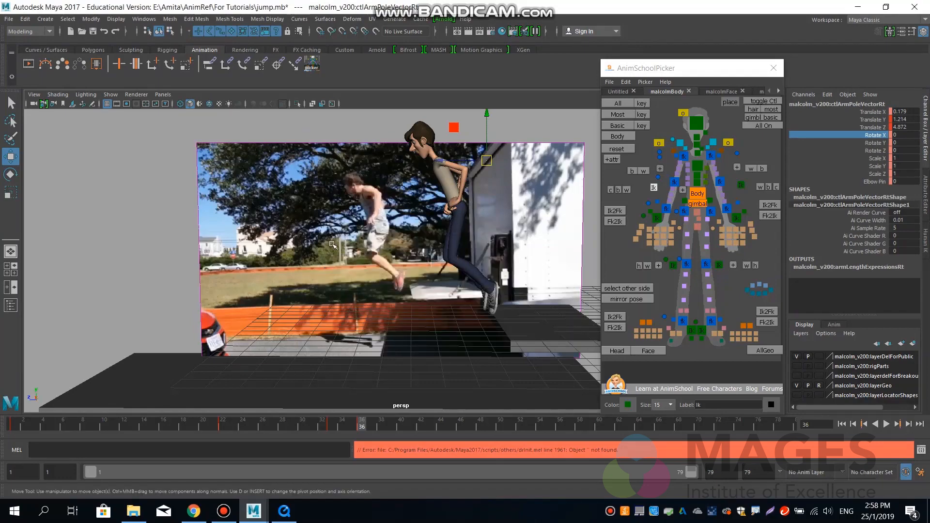
{"action": "left_click_drag", "start_coordinate": [333, 244], "coordinate": [472, 245], "text": "alt"}
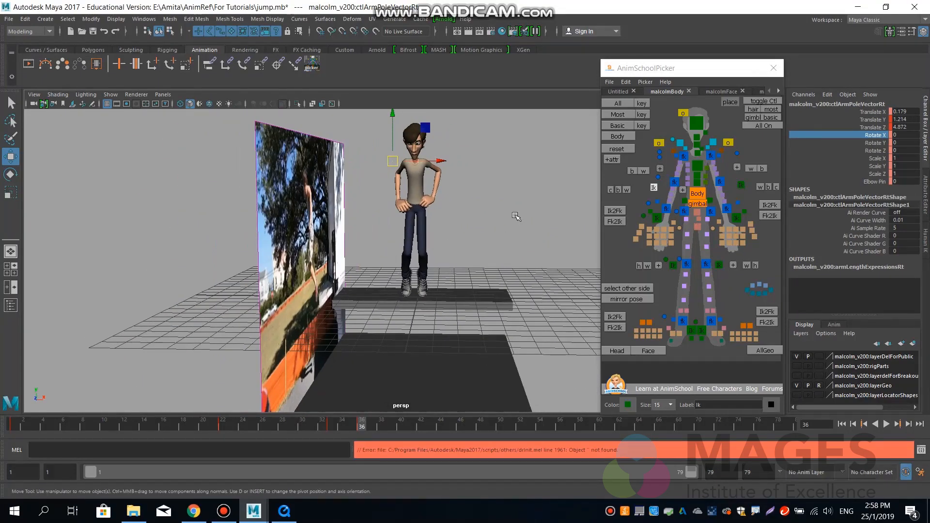
{"action": "left_click", "coordinate": [739, 219]}
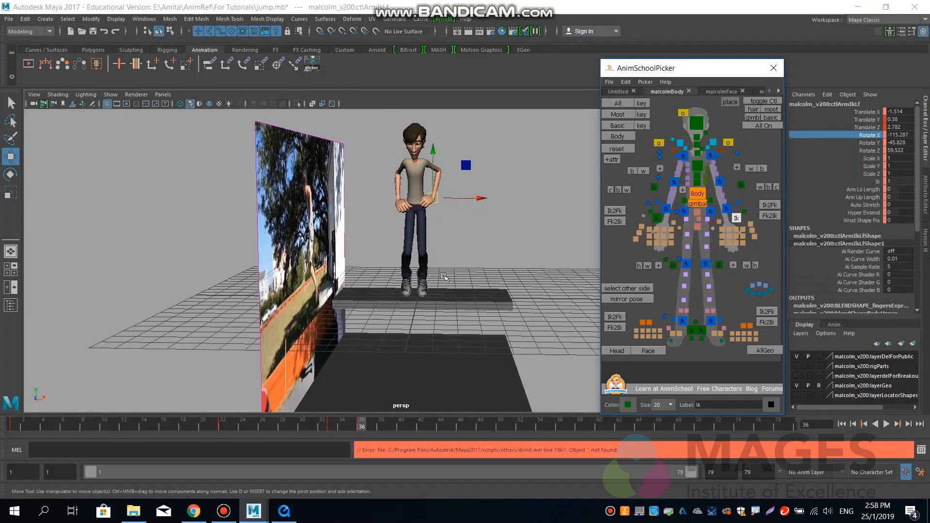
{"action": "left_click_drag", "start_coordinate": [463, 271], "coordinate": [382, 369], "text": "alt"}
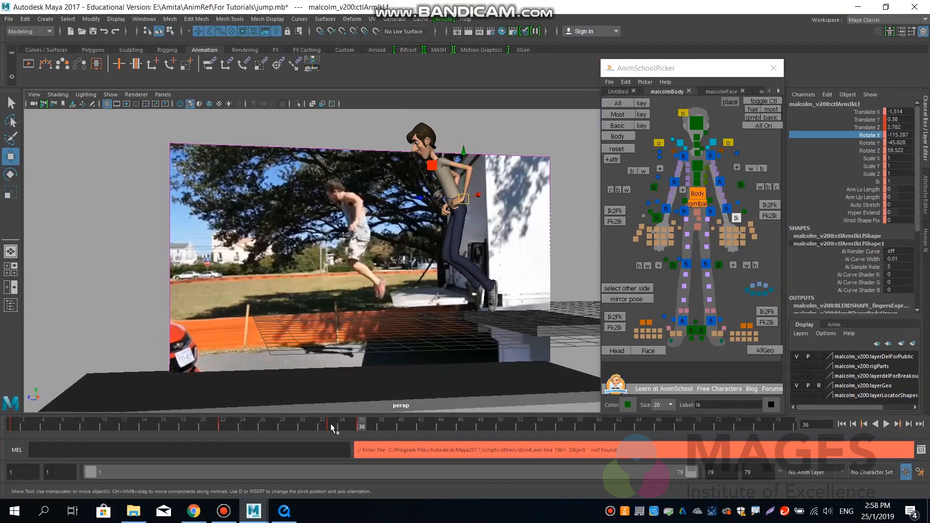
{"action": "left_click_drag", "start_coordinate": [331, 425], "coordinate": [361, 428]}
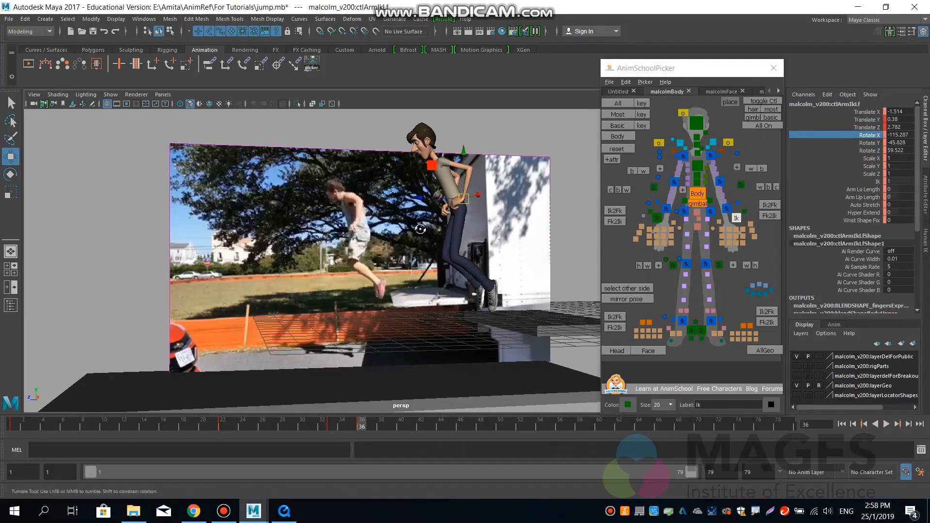
{"action": "left_click_drag", "start_coordinate": [420, 229], "coordinate": [473, 228], "text": "alt"}
{"action": "right_click_drag", "start_coordinate": [475, 229], "coordinate": [561, 226], "text": "alt"}
{"action": "middle_click_drag", "start_coordinate": [561, 226], "coordinate": [506, 240], "text": "alt"}
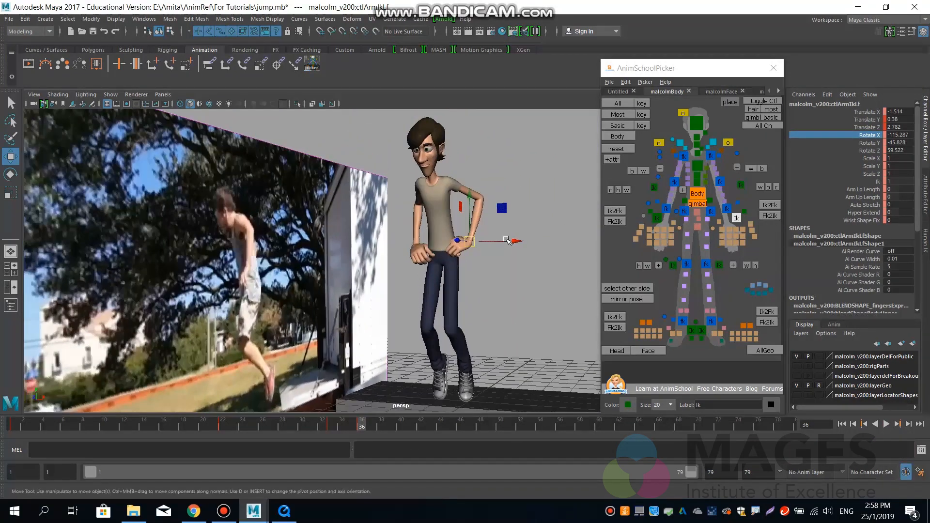
Lower the shoulder controls slightly, bringing the right one to about X -0.04, Y -0.09.
{"action": "left_click", "coordinate": [710, 155]}
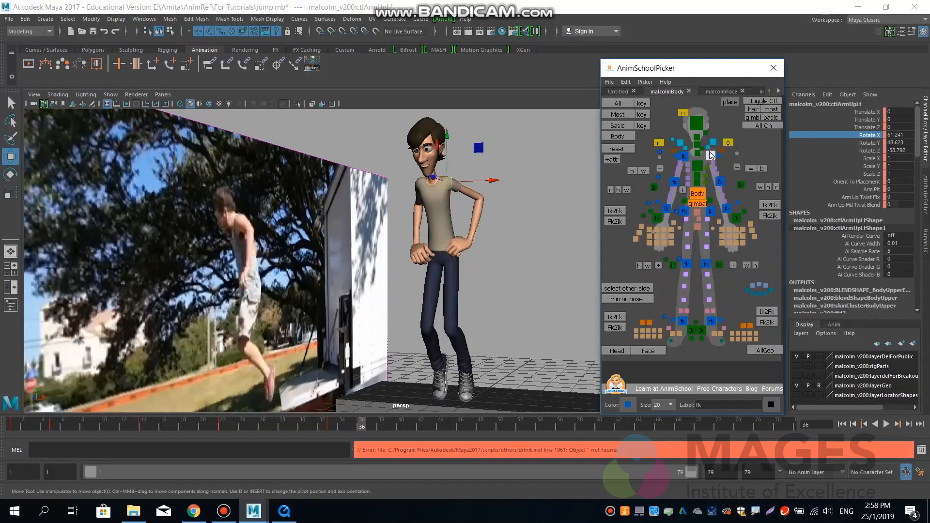
{"action": "left_click", "coordinate": [713, 143]}
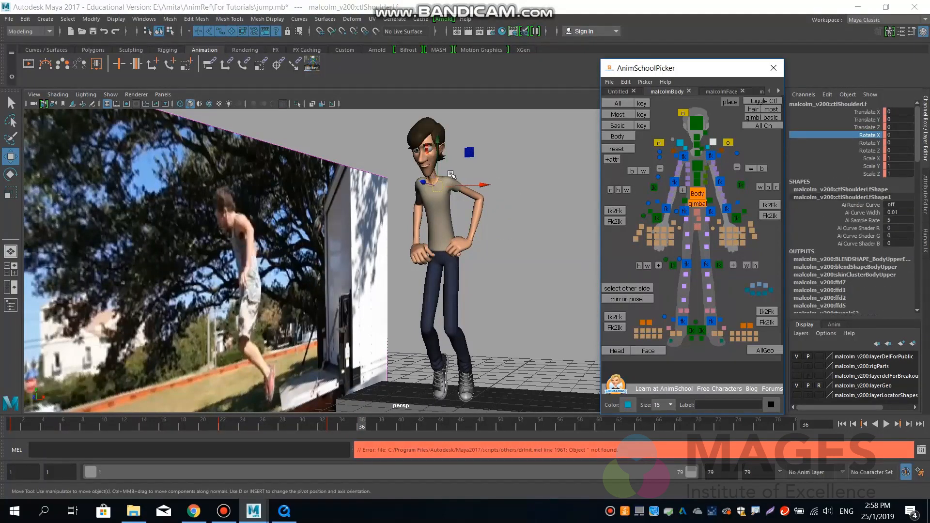
{"action": "left_click_drag", "start_coordinate": [438, 148], "coordinate": [432, 159]}
{"action": "left_click", "coordinate": [680, 143]}
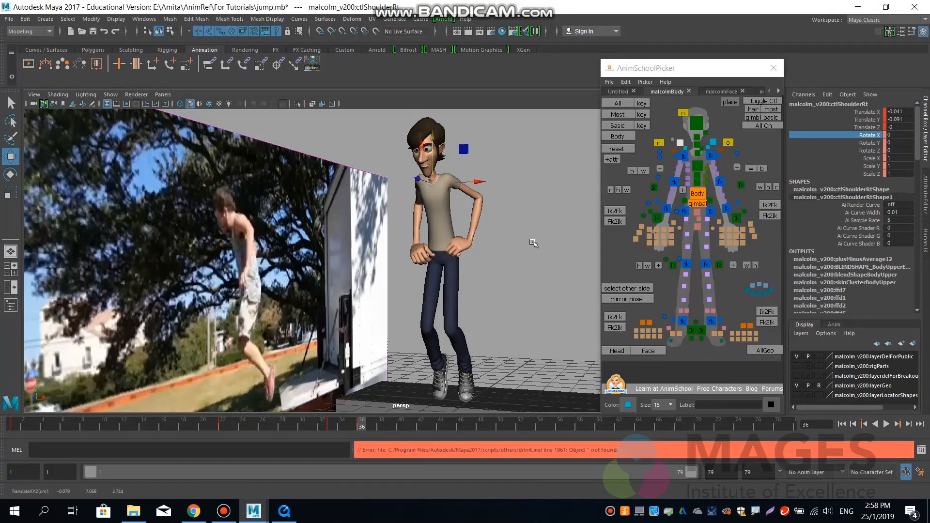
Move the left hand IK control outward to about X -1.21 and rotate it to about -64, -61.7, 69.2 degrees.
{"action": "left_click", "coordinate": [736, 218]}
{"action": "left_click_drag", "start_coordinate": [509, 242], "coordinate": [519, 242]}
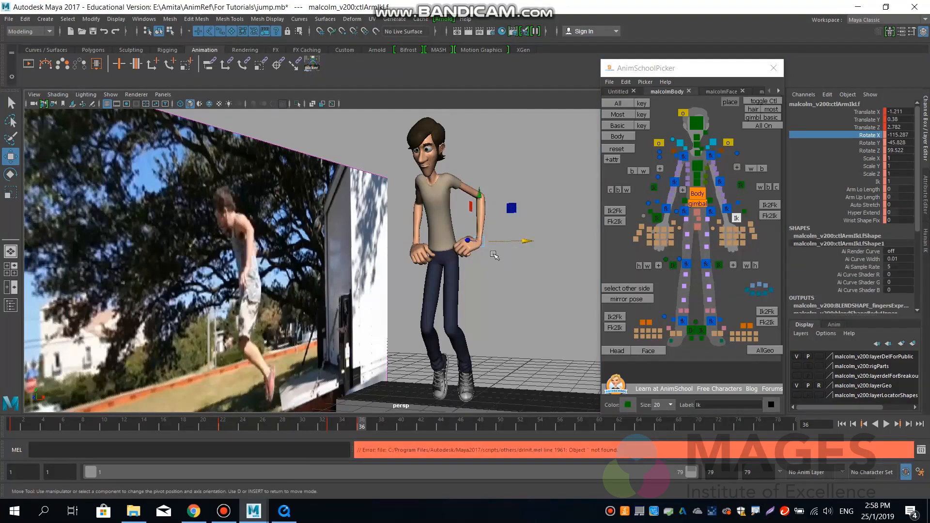
{"action": "key", "text": "e"}
{"action": "left_click_drag", "start_coordinate": [480, 282], "coordinate": [504, 279]}
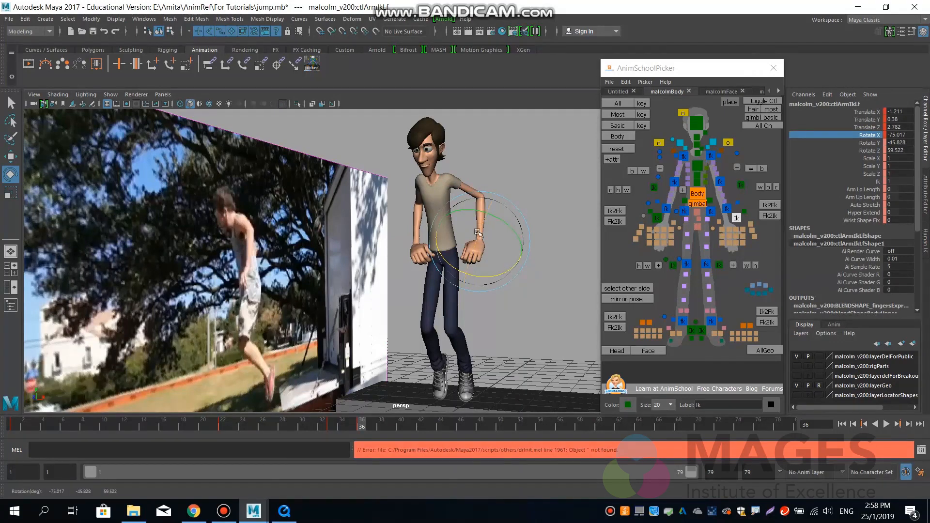
{"action": "left_click_drag", "start_coordinate": [485, 227], "coordinate": [481, 239]}
{"action": "left_click_drag", "start_coordinate": [507, 234], "coordinate": [509, 238]}
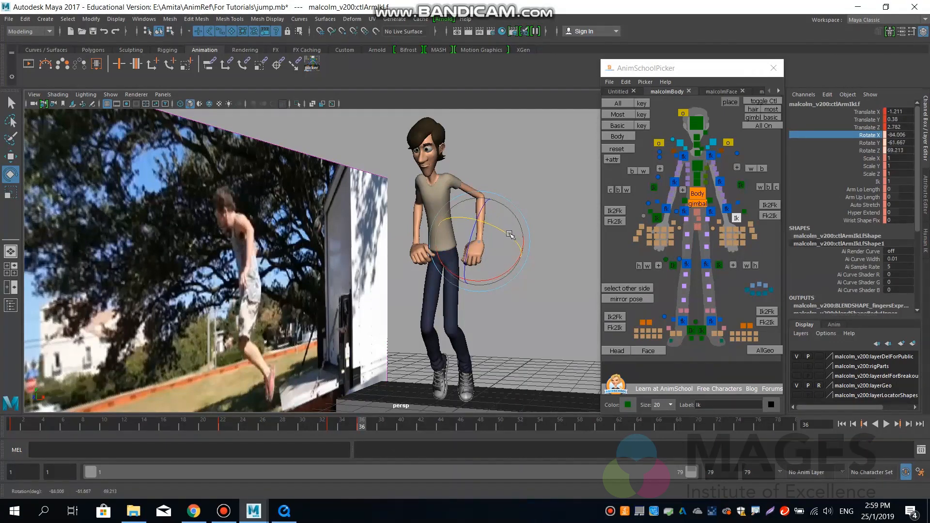
Move the right hand IK control to about X 1.28, rotate it to about -64.5 degrees in X, and adjust the left hand's rotation.
{"action": "left_click", "coordinate": [658, 218]}
{"action": "key", "text": "w"}
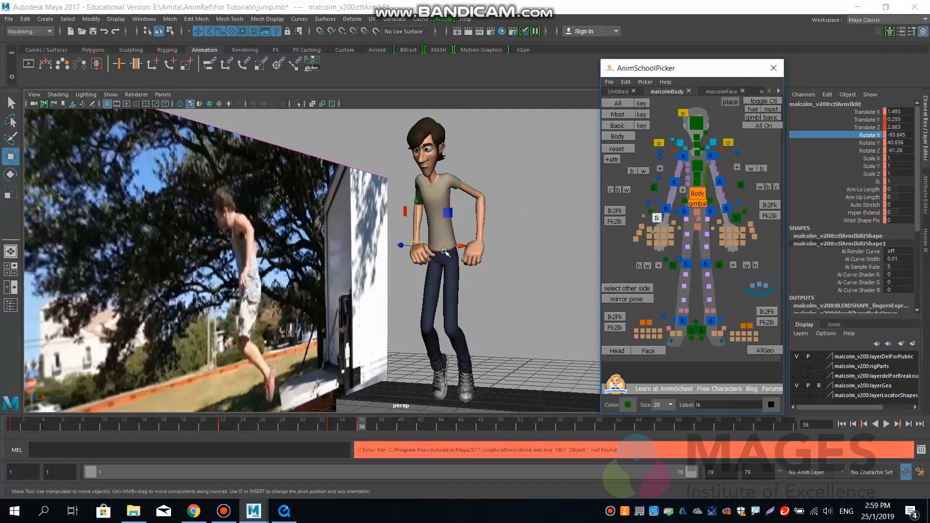
{"action": "left_click_drag", "start_coordinate": [461, 248], "coordinate": [390, 274]}
{"action": "key", "text": "e"}
{"action": "mouse_move", "coordinate": [475, 283]}
{"action": "left_mouse_down", "text": "alt"}
{"action": "mouse_move", "coordinate": [428, 279]}
{"action": "mouse_move", "coordinate": [465, 282]}
{"action": "left_mouse_up", "text": "alt"}
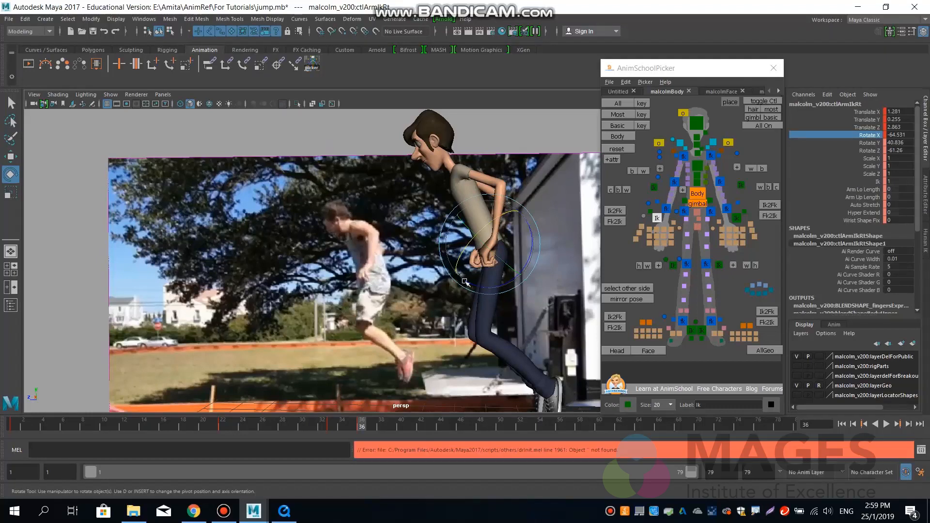
{"action": "left_click", "coordinate": [738, 220]}
{"action": "left_click_drag", "start_coordinate": [474, 201], "coordinate": [481, 199]}
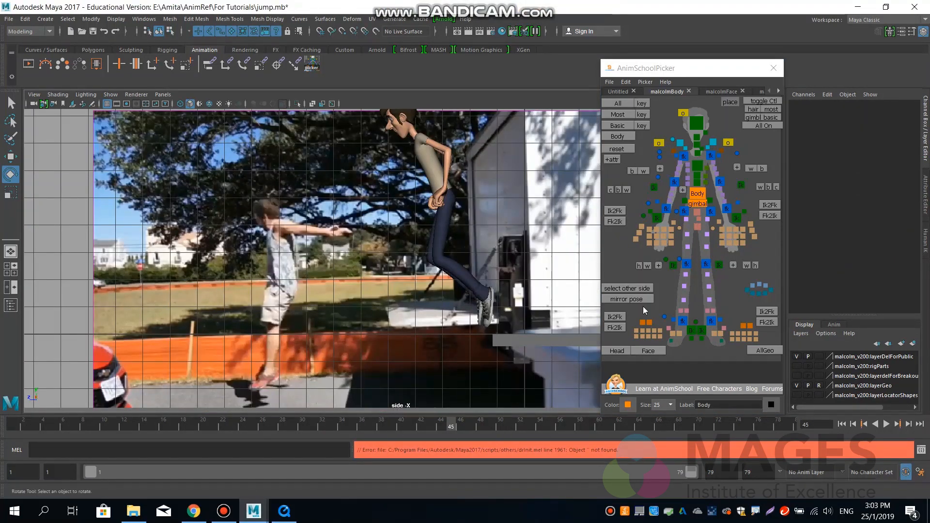
Move the body and both feet forward and down at frame 45, bringing the left foot to about Y -1.7, Z 4.98.
{"action": "left_click", "coordinate": [697, 193]}
{"action": "left_click", "coordinate": [693, 332]}
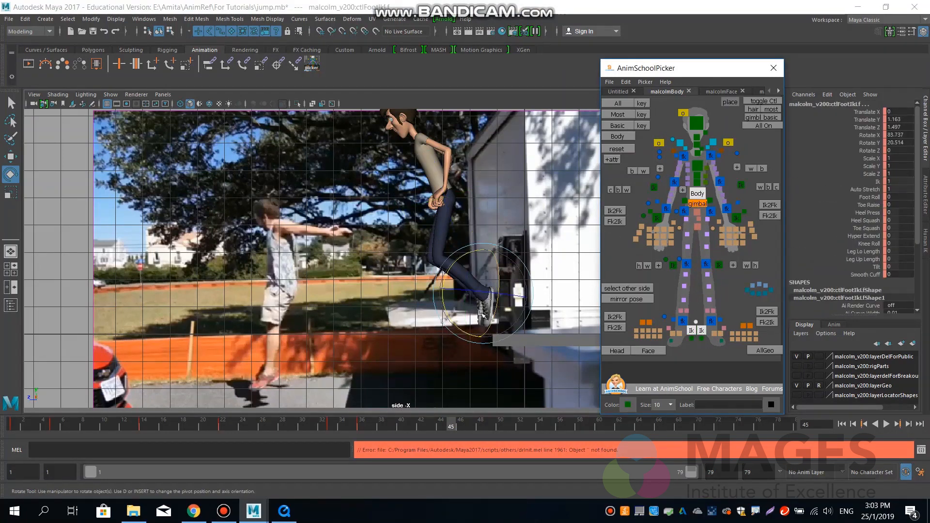
{"action": "key", "text": "w"}
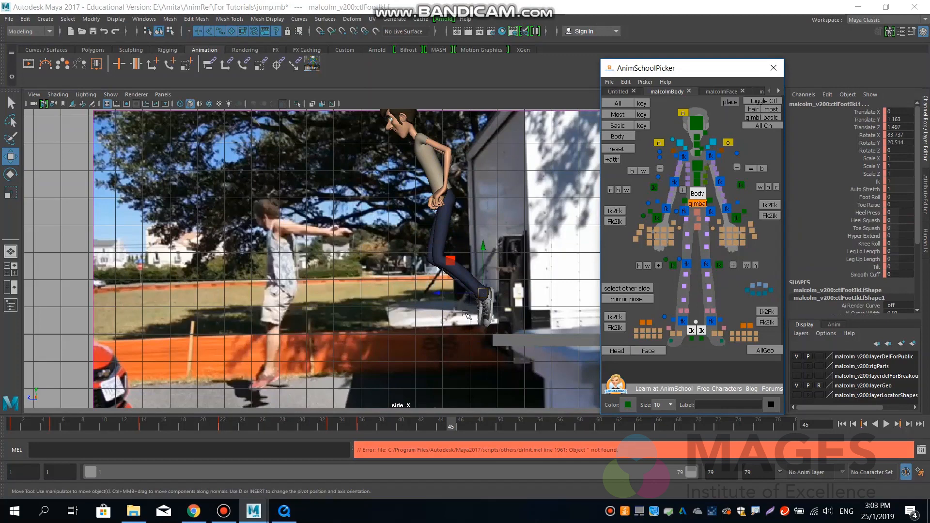
{"action": "left_click_drag", "start_coordinate": [438, 293], "coordinate": [342, 298]}
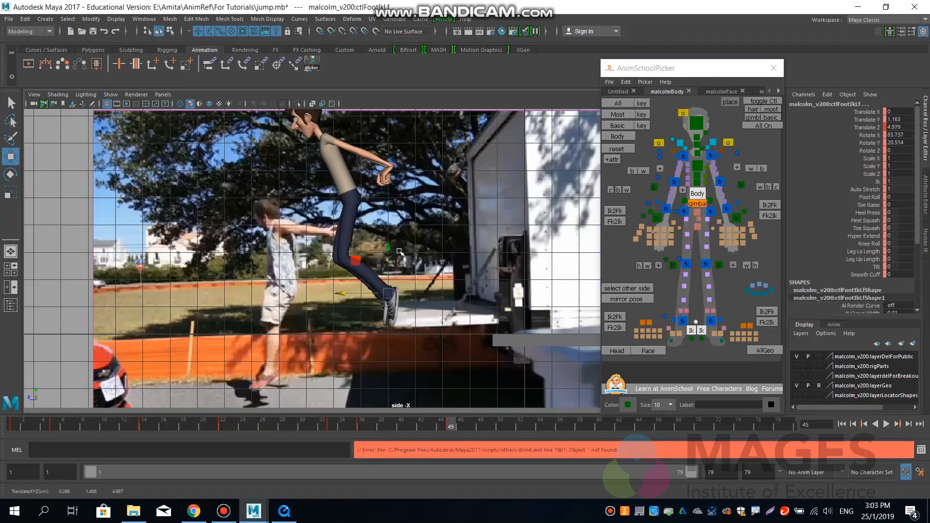
{"action": "left_click_drag", "start_coordinate": [389, 262], "coordinate": [371, 332]}
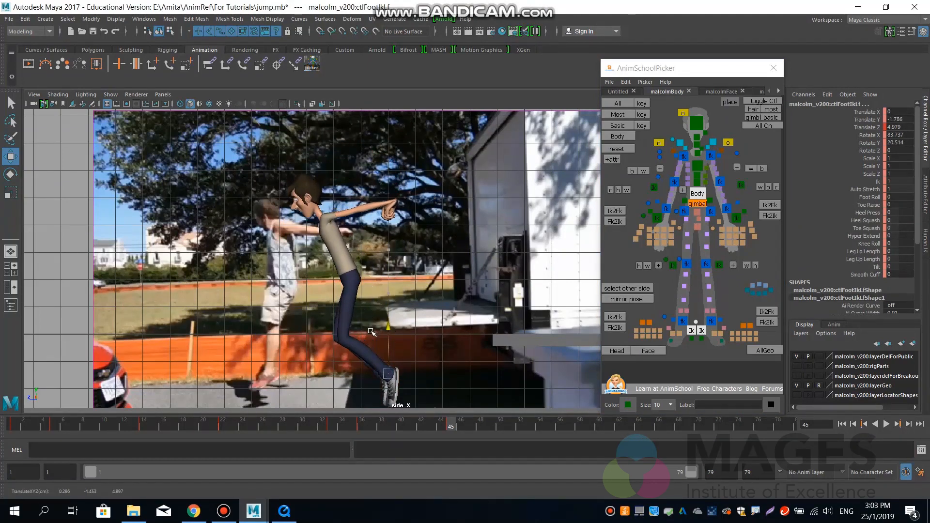
Scrub the jump from about frame 33 to 45 and create an editable motion trail for the body control.
{"action": "key", "text": "e"}
{"action": "left_click", "coordinate": [436, 276]}
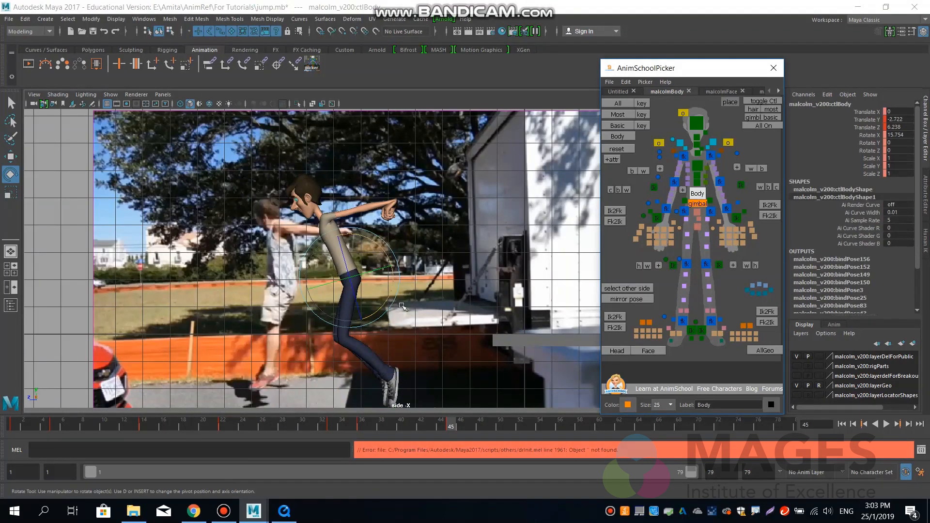
{"action": "middle_click_drag", "start_coordinate": [456, 355], "coordinate": [455, 343], "text": "alt"}
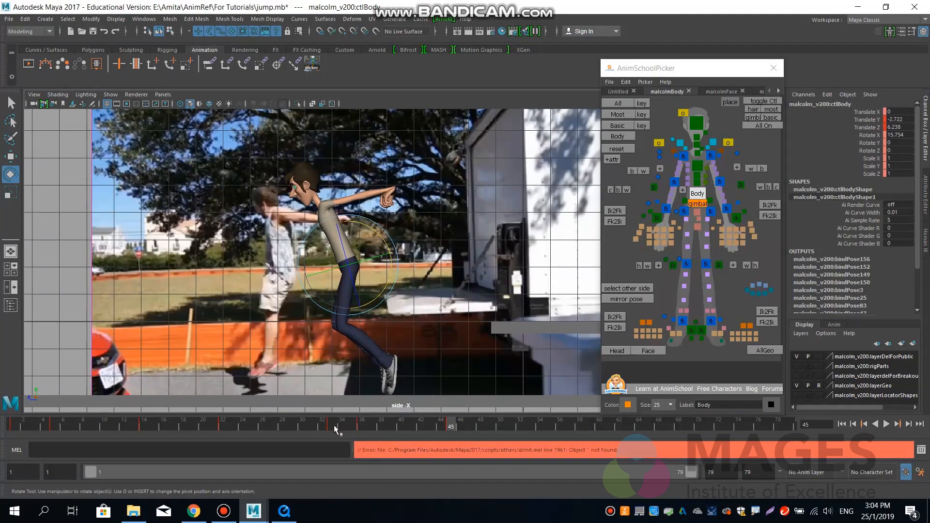
{"action": "left_click_drag", "start_coordinate": [334, 425], "coordinate": [449, 420]}
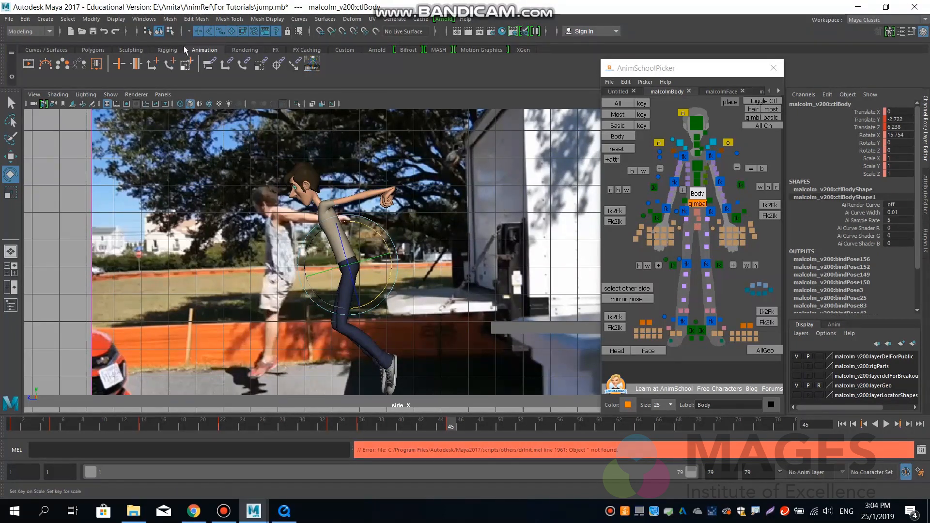
{"action": "left_click", "coordinate": [46, 66]}
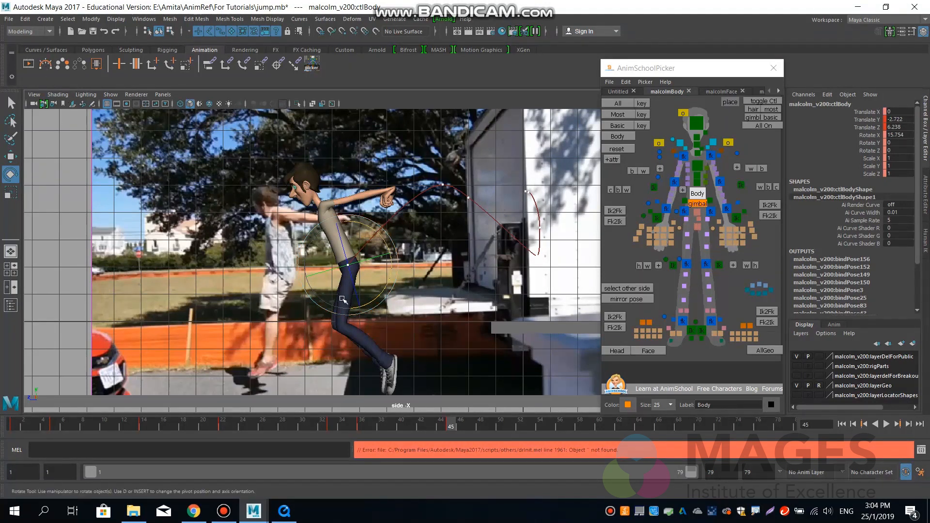
Rotate the body control to about -8.1 degrees in X and move both feet forward, bringing the left foot to about Z 6.65.
{"action": "left_click_drag", "start_coordinate": [377, 242], "coordinate": [385, 253]}
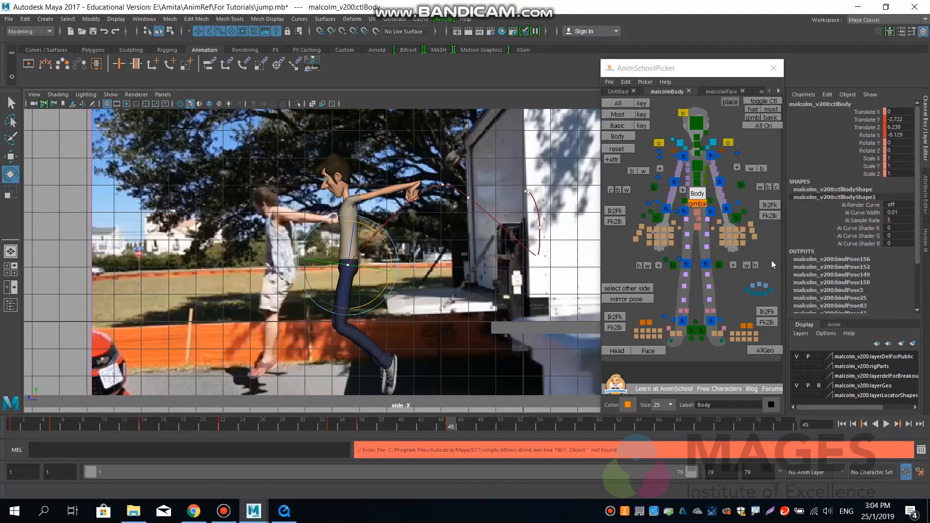
{"action": "left_click", "coordinate": [696, 332]}
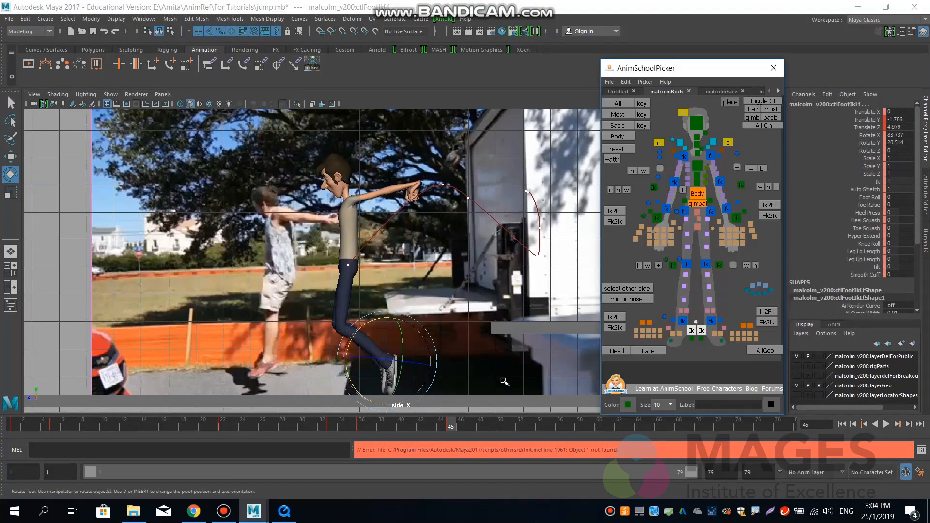
{"action": "key", "text": "w"}
{"action": "left_click_drag", "start_coordinate": [363, 362], "coordinate": [317, 367]}
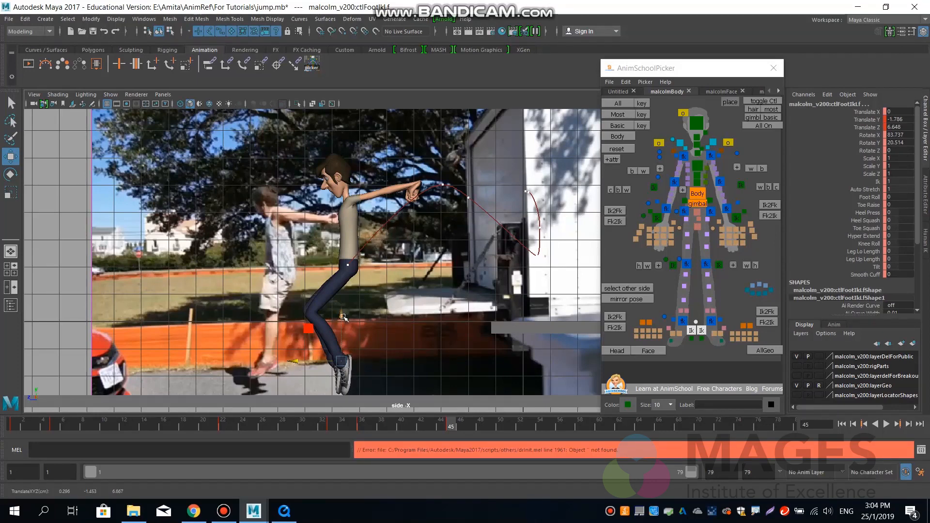
Raise the body to about Y -2.17 and reposition both feet, placing the left foot at about Y -1.88, Z 7.16.
{"action": "left_click", "coordinate": [695, 193]}
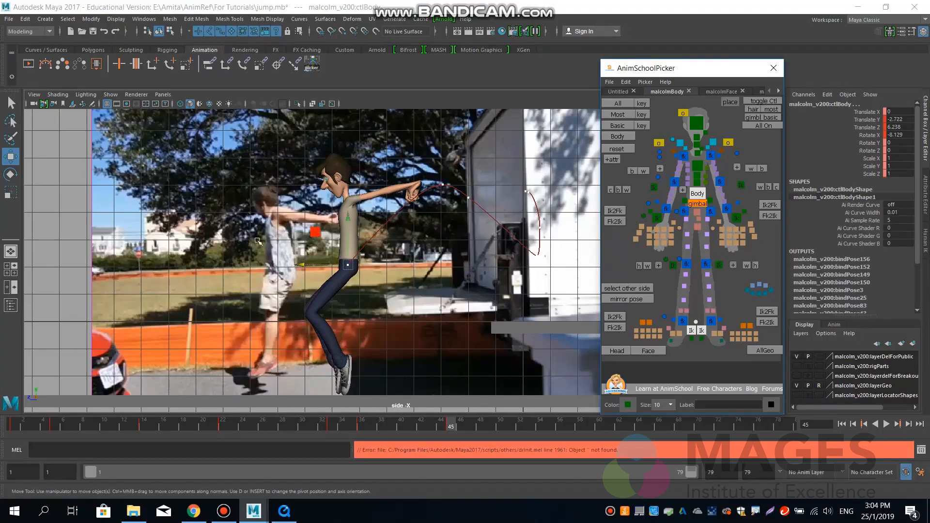
{"action": "left_click_drag", "start_coordinate": [347, 220], "coordinate": [347, 205]}
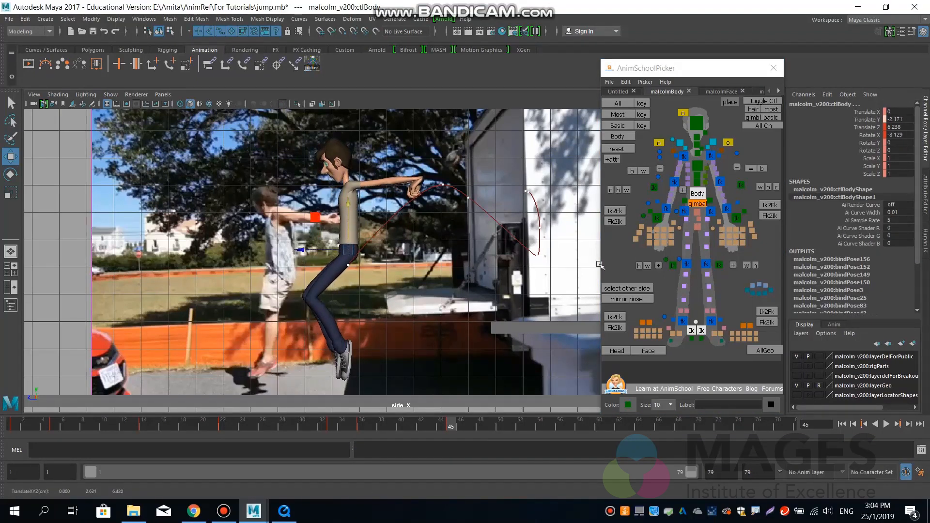
{"action": "left_click", "coordinate": [701, 331]}
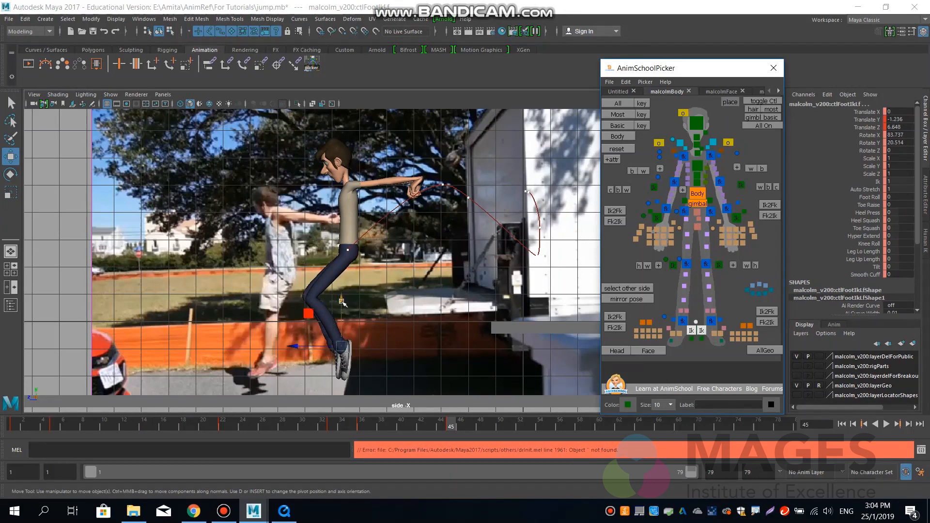
{"action": "left_click_drag", "start_coordinate": [340, 301], "coordinate": [335, 318]}
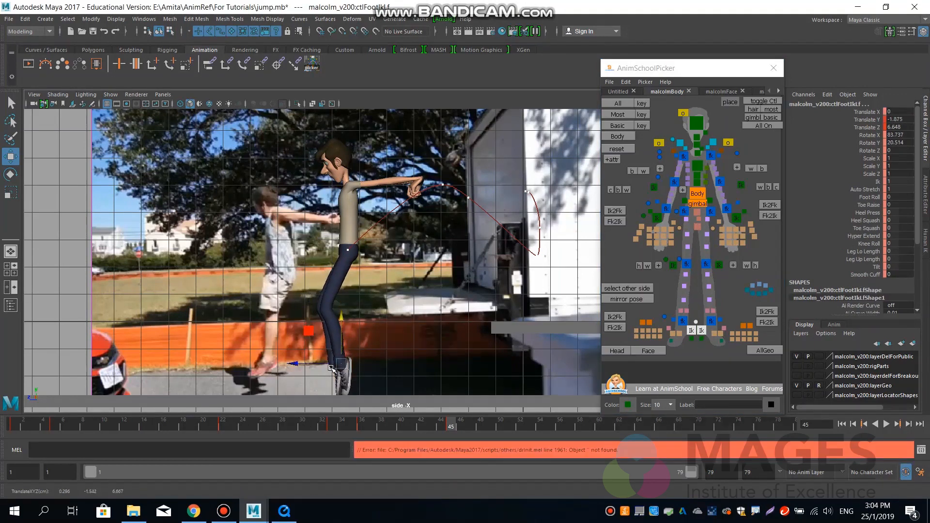
{"action": "left_click_drag", "start_coordinate": [317, 363], "coordinate": [303, 362]}
Rotate both foot IK controls in X, bringing the left foot's Rotate X to about 41.8 degrees.
{"action": "left_click", "coordinate": [867, 135]}
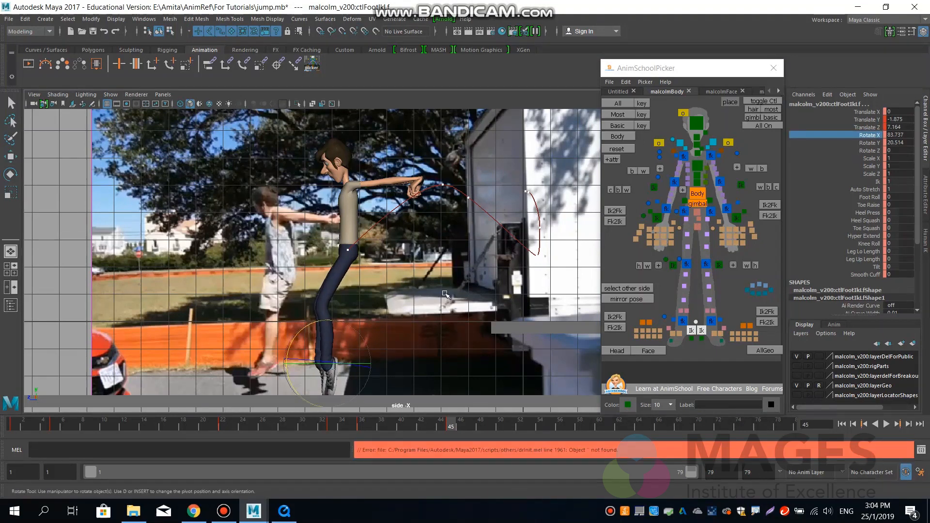
{"action": "middle_click_drag", "start_coordinate": [412, 302], "coordinate": [472, 293]}
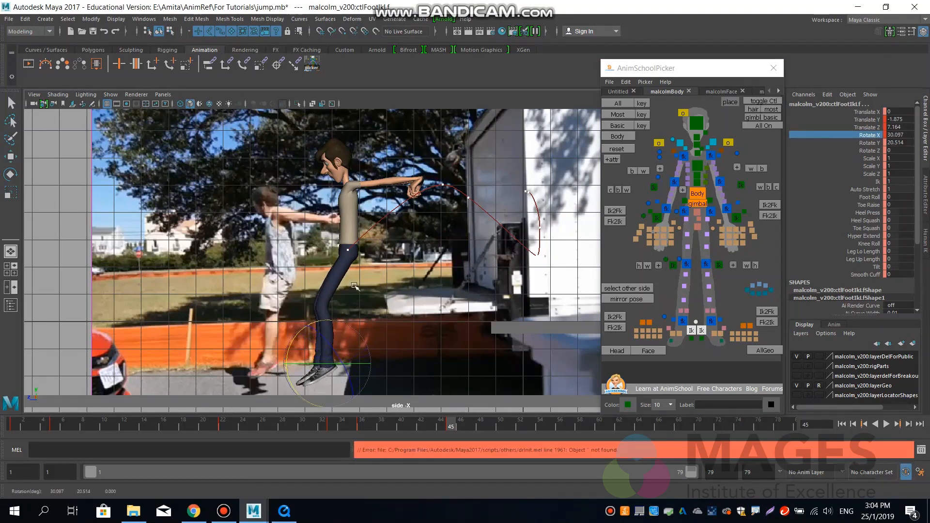
{"action": "middle_click_drag", "start_coordinate": [355, 287], "coordinate": [304, 291]}
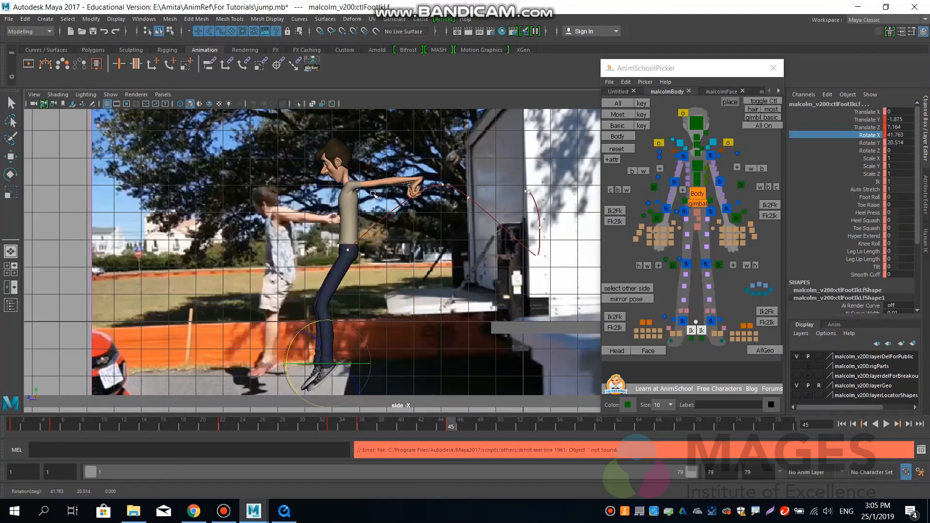
Review the jump motion by scrubbing from about frame 33 to frame 45.
{"action": "left_click", "coordinate": [332, 427]}
{"action": "key", "text": "alt+v"}
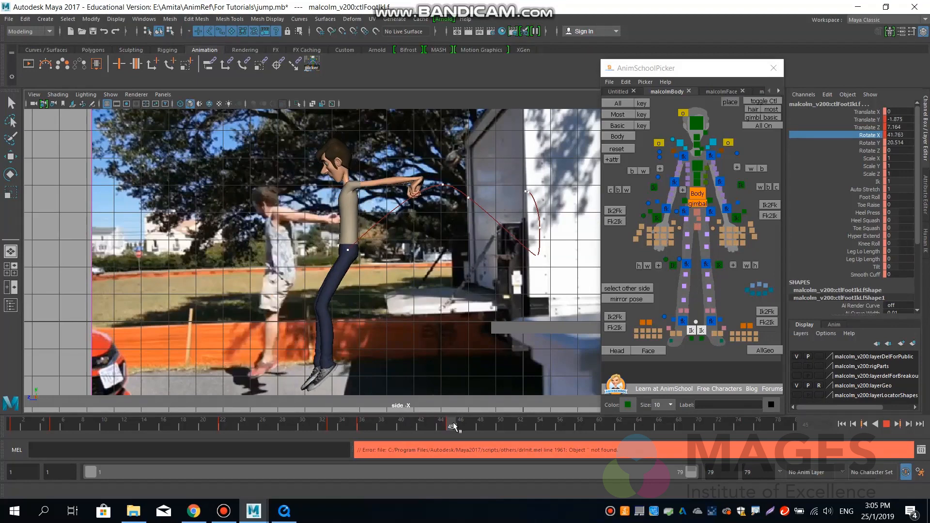
{"action": "left_click", "coordinate": [335, 425]}
{"action": "left_click_drag", "start_coordinate": [342, 427], "coordinate": [456, 429]}
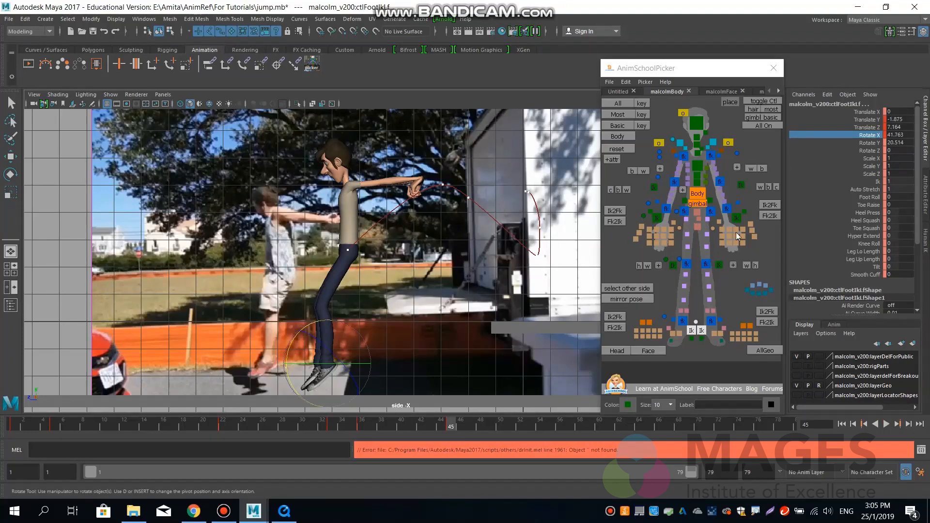
Lower both feet together with the ground cube at frame 45, bringing the cube to about Y -3.11.
{"action": "left_click", "coordinate": [697, 194]}
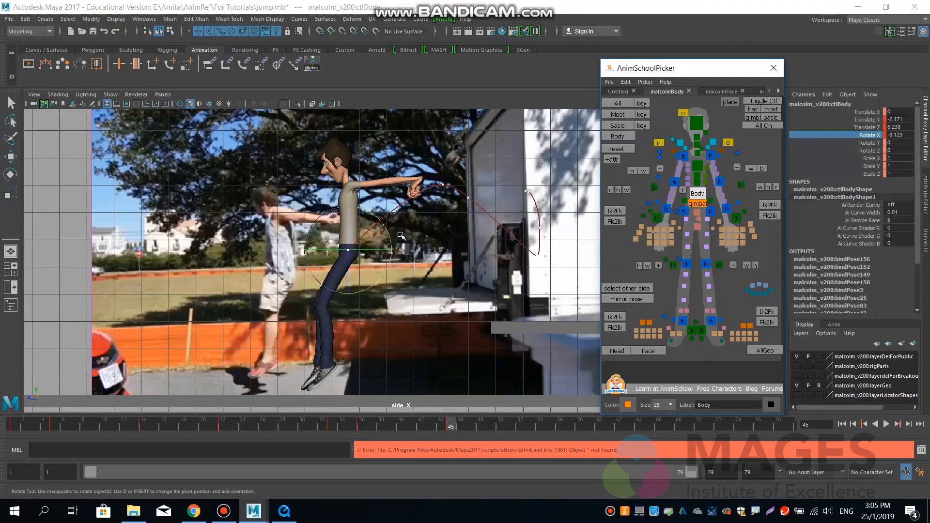
{"action": "key", "text": "w"}
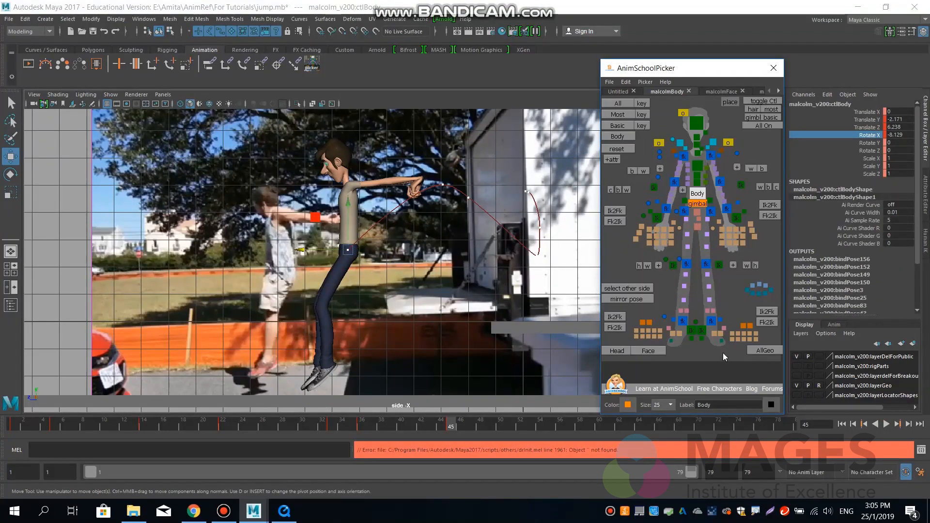
{"action": "left_click", "coordinate": [700, 331]}
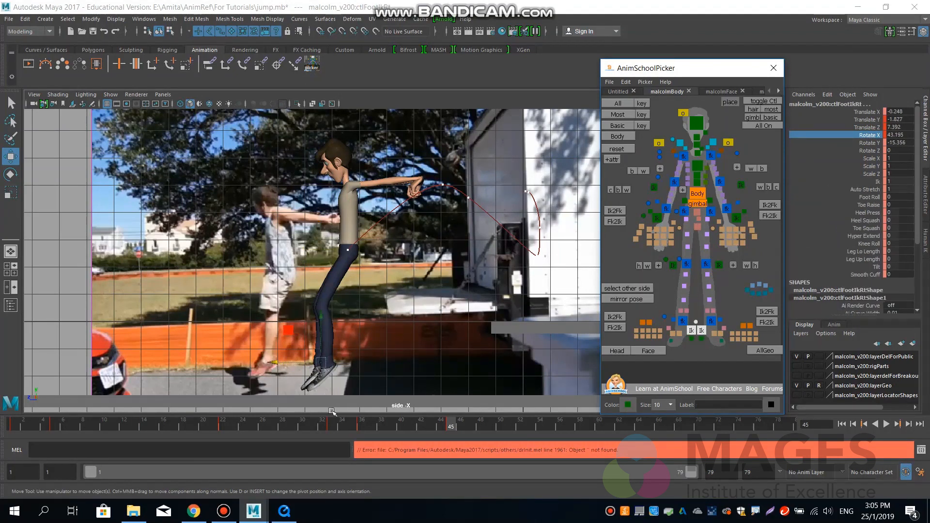
{"action": "left_click", "coordinate": [345, 401]}
{"action": "left_click_drag", "start_coordinate": [301, 356], "coordinate": [298, 360]}
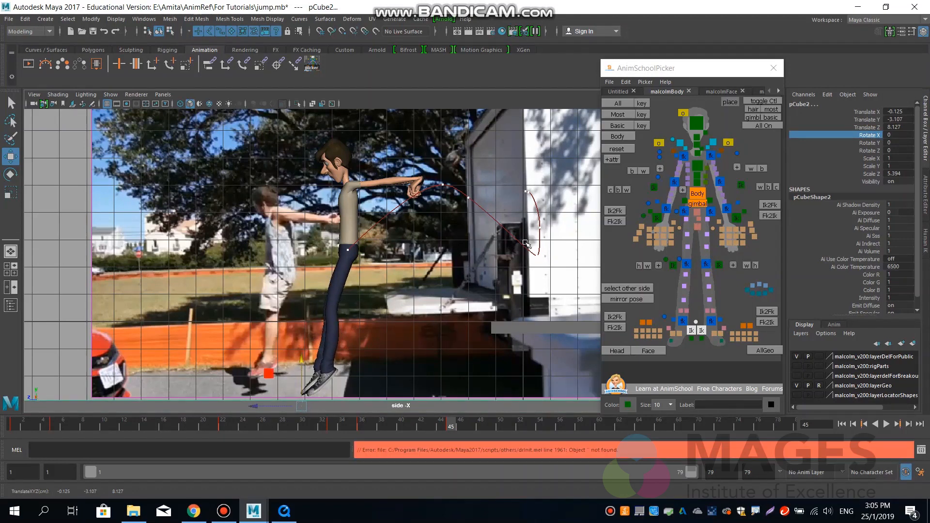
Zero the left hand IK control's rotation, and rotate it to about 96.1, -11.3, 75.5 degrees.
{"action": "left_click", "coordinate": [699, 195]}
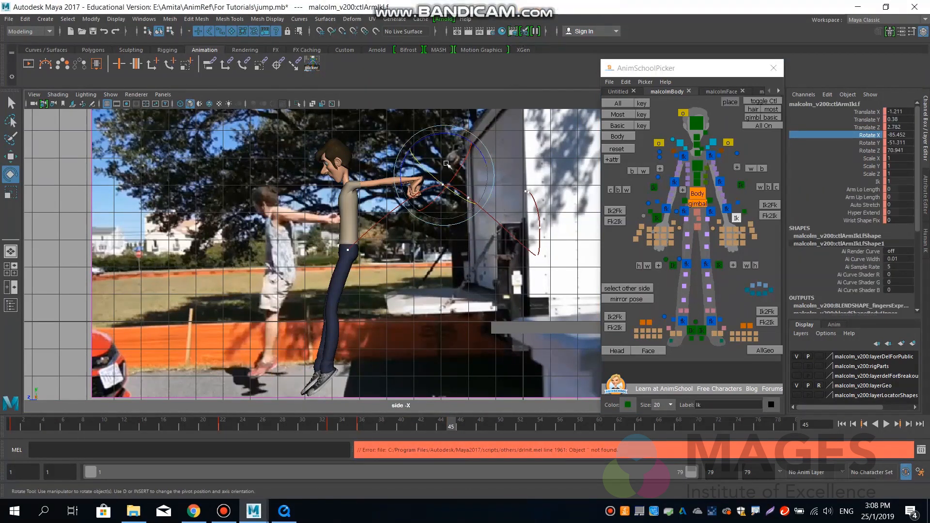
{"action": "left_click_drag", "start_coordinate": [440, 134], "coordinate": [427, 172]}
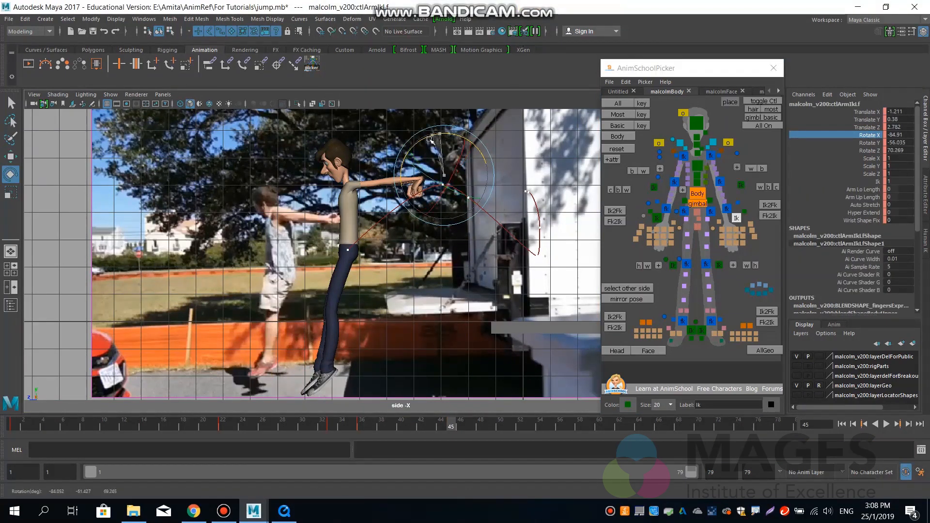
{"action": "left_click_drag", "start_coordinate": [898, 135], "coordinate": [900, 150]}
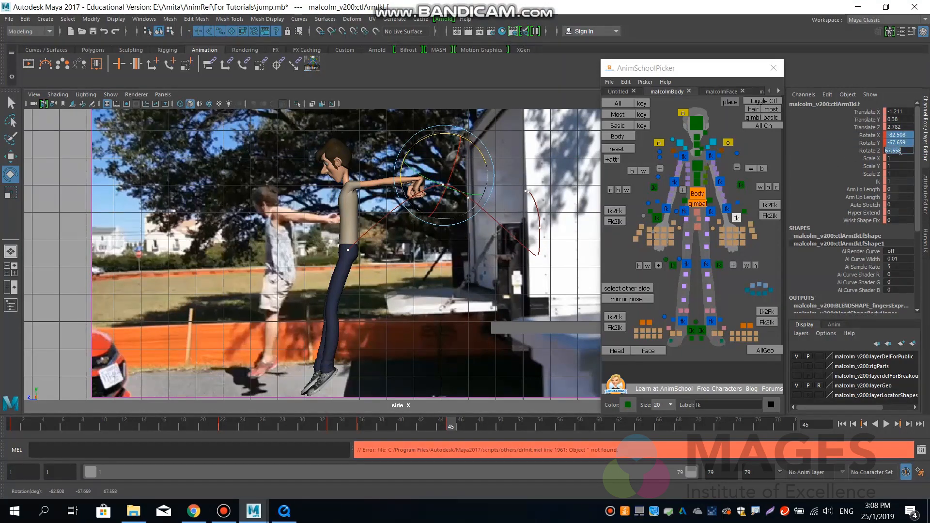
{"action": "key", "text": "Return"}
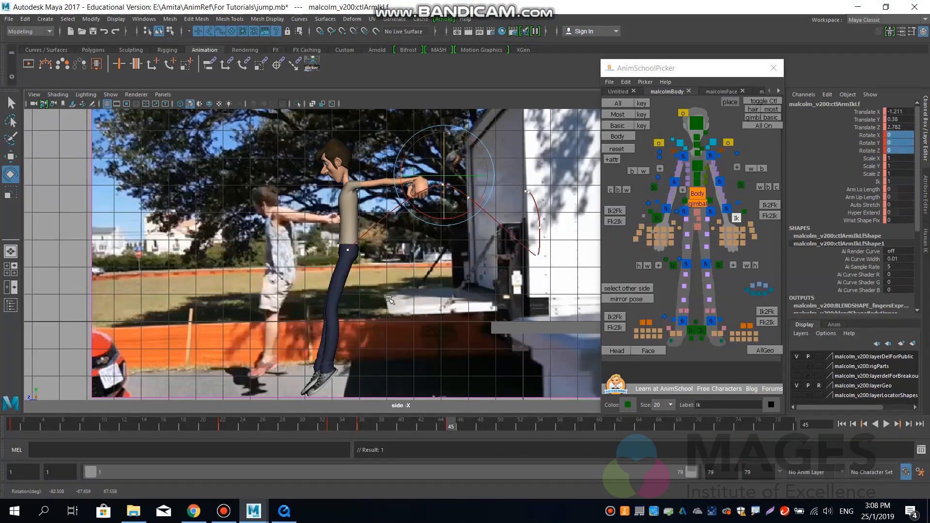
{"action": "left_click_drag", "start_coordinate": [447, 205], "coordinate": [471, 187]}
{"action": "left_click_drag", "start_coordinate": [433, 135], "coordinate": [412, 142]}
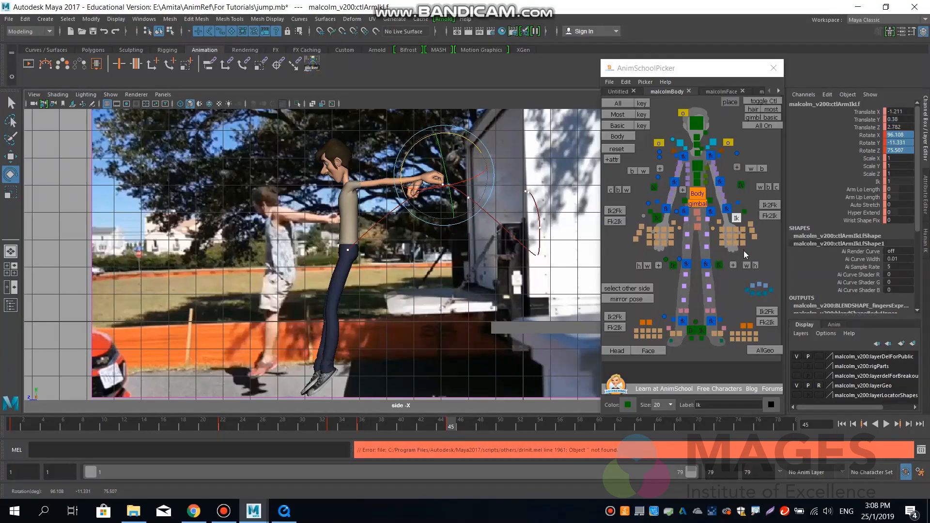
Straighten the fingers of both hands, rotating the left ones to about 36.5 and the right ones to about 26.6 degrees in X.
{"action": "left_click_drag", "start_coordinate": [746, 250], "coordinate": [719, 227]}
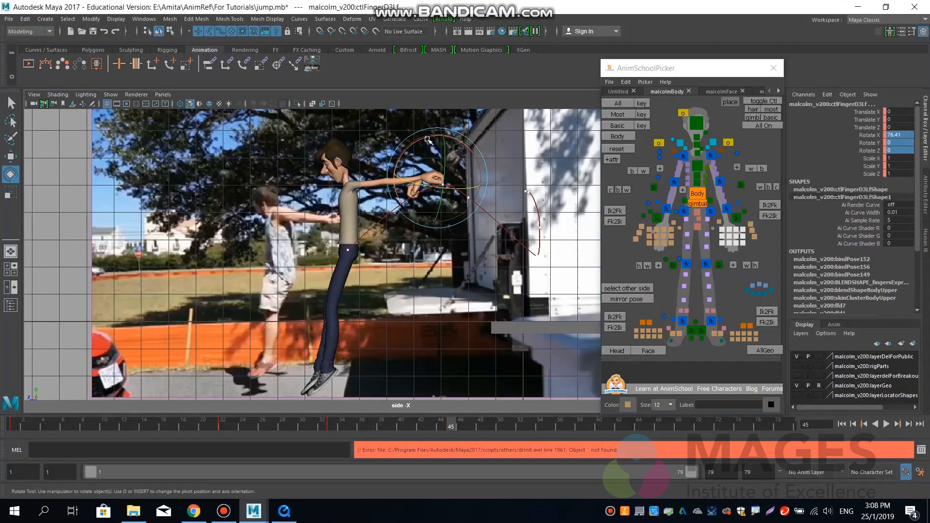
{"action": "left_click_drag", "start_coordinate": [429, 140], "coordinate": [397, 147]}
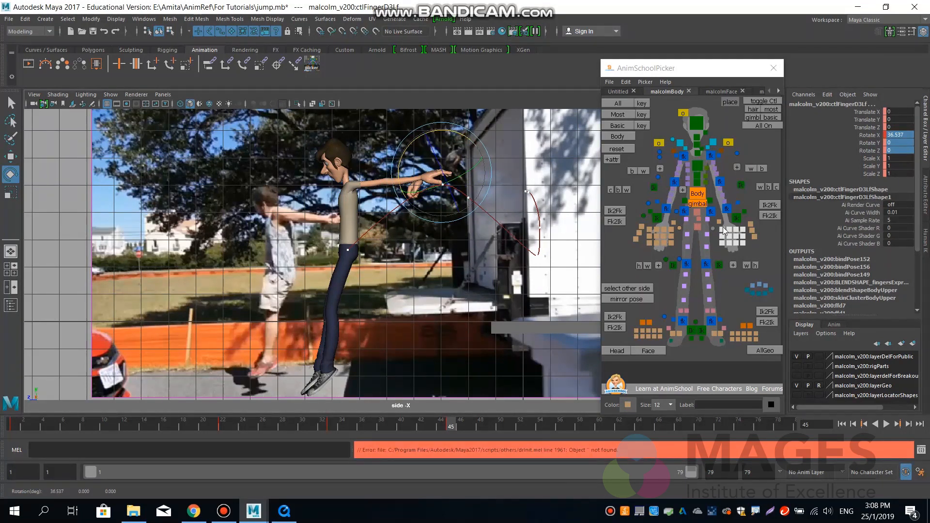
{"action": "left_click", "coordinate": [665, 238]}
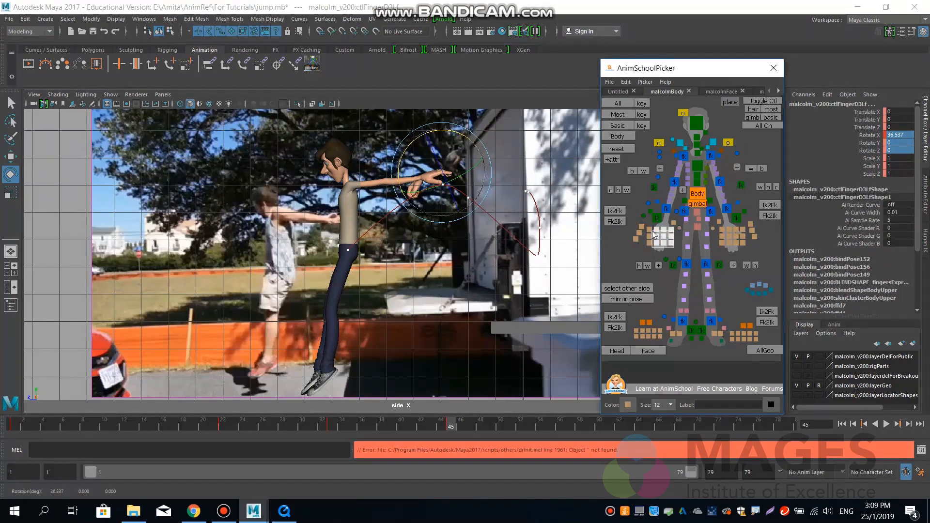
{"action": "left_click_drag", "start_coordinate": [446, 222], "coordinate": [432, 237]}
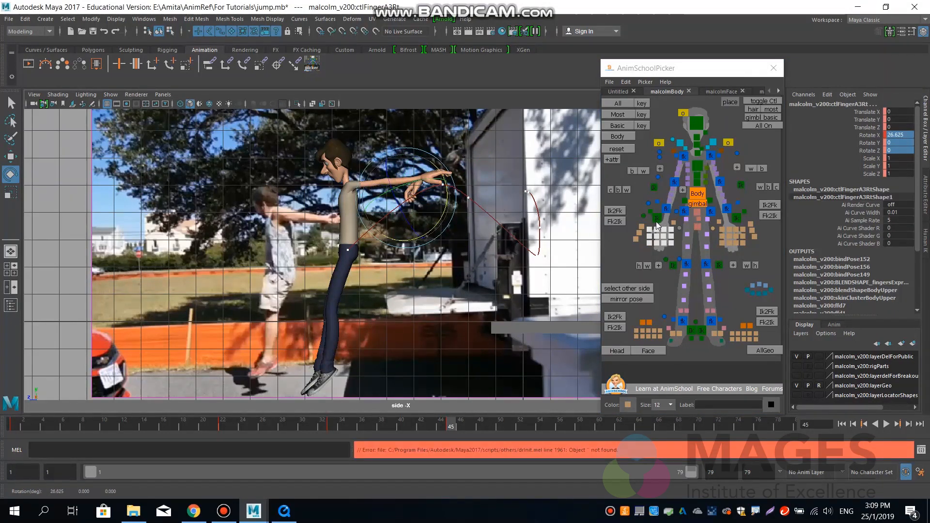
Move the right hand IK control forward to about Z 3.72 in the perspective view.
{"action": "left_click", "coordinate": [657, 220]}
{"action": "key", "text": "space"}
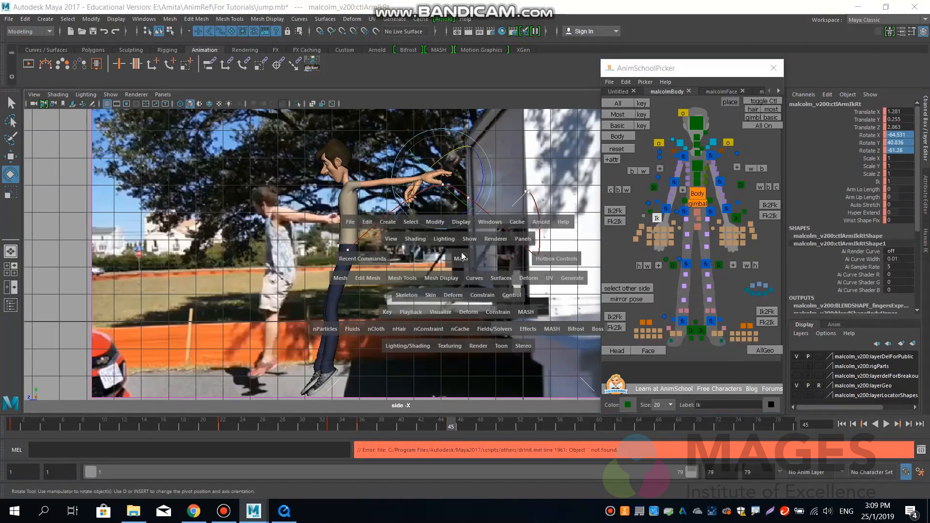
{"action": "left_click_drag", "start_coordinate": [461, 250], "coordinate": [464, 221]}
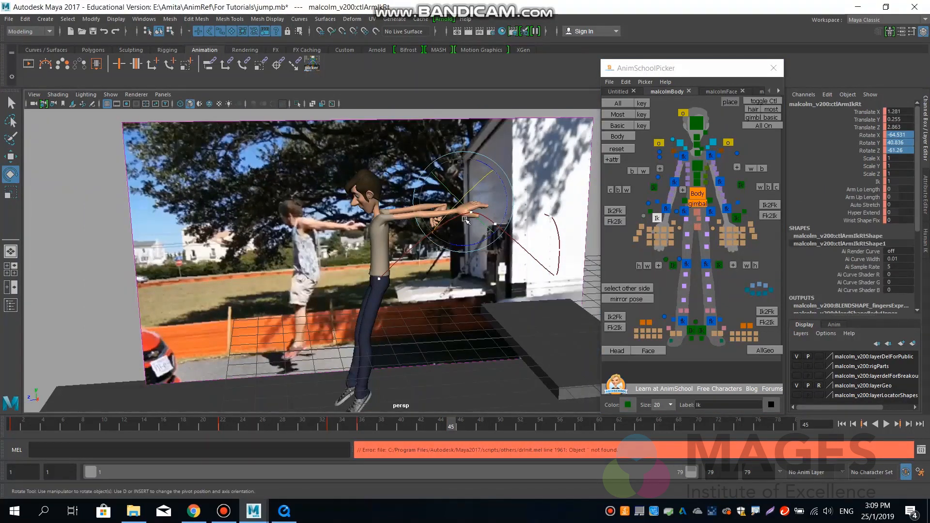
{"action": "key", "text": "f"}
{"action": "right_click_drag", "start_coordinate": [315, 278], "coordinate": [152, 282], "text": "alt"}
{"action": "right_click_drag", "start_coordinate": [422, 278], "coordinate": [208, 279], "text": "alt"}
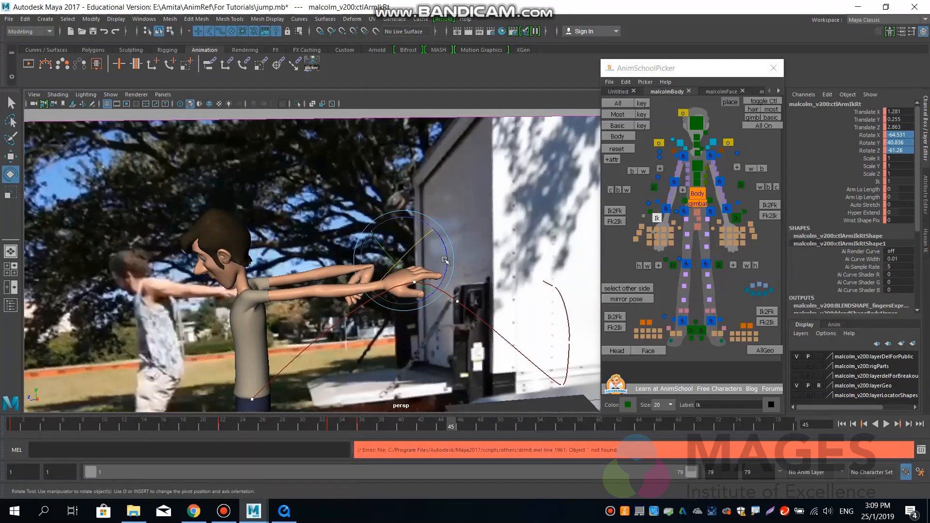
{"action": "key", "text": "w"}
{"action": "left_click_drag", "start_coordinate": [388, 262], "coordinate": [362, 274]}
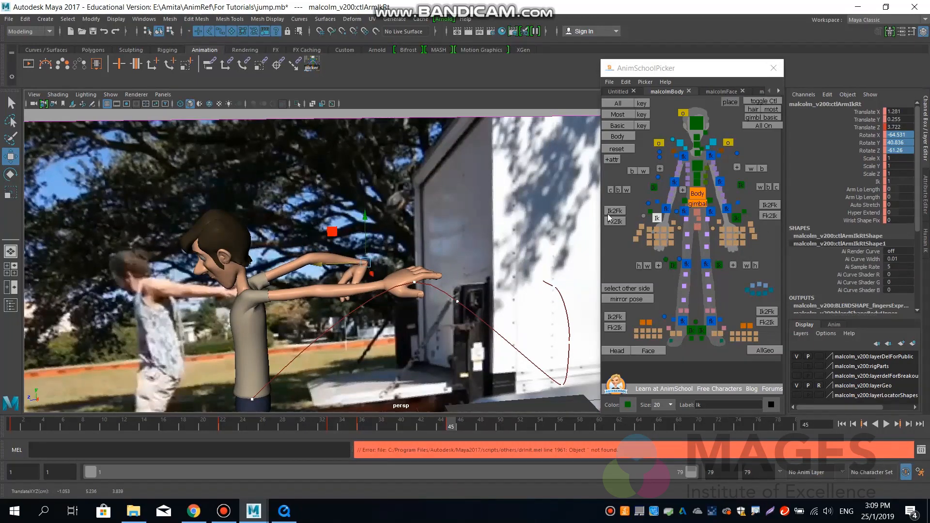
Zero the right hand IK control's rotation, and rotate it to about 88.1, 8.5, -76.7 degrees.
{"action": "double_click", "coordinate": [895, 151]}
{"action": "key", "text": "Return"}
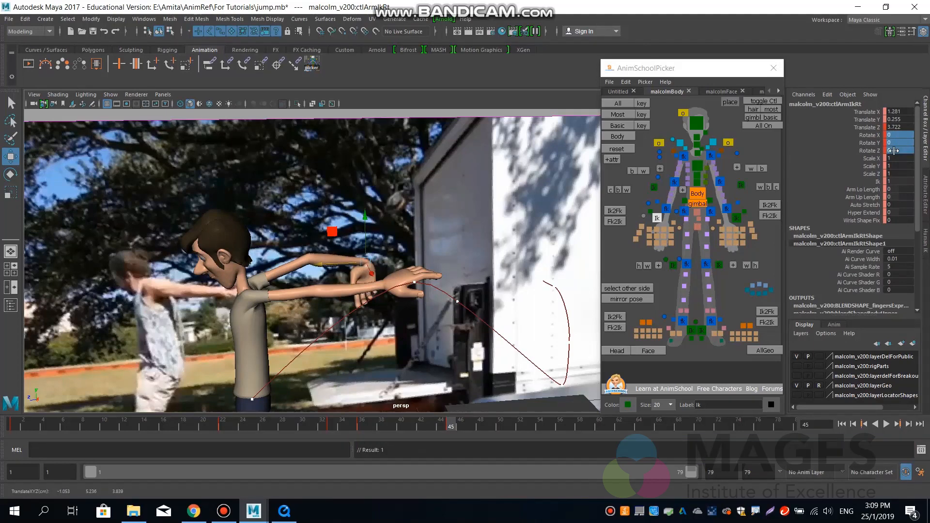
{"action": "key", "text": "e"}
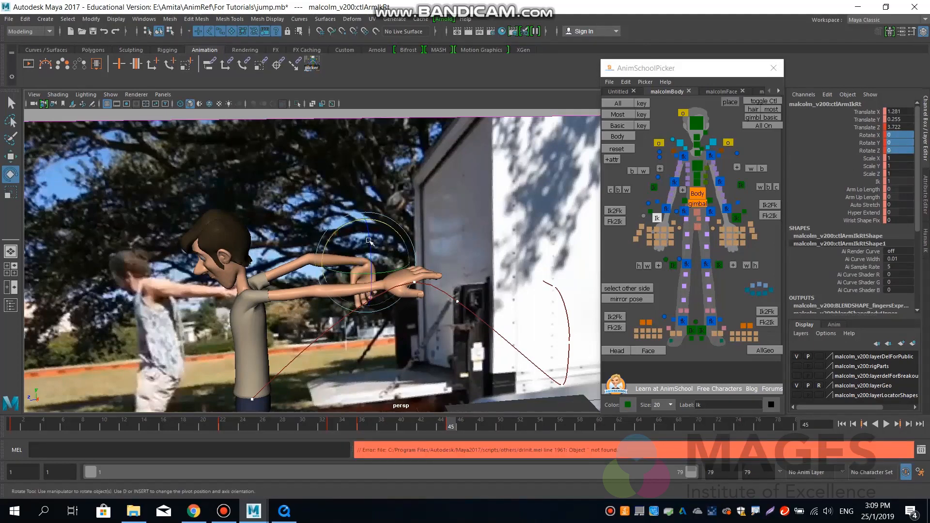
{"action": "left_click_drag", "start_coordinate": [357, 223], "coordinate": [331, 245]}
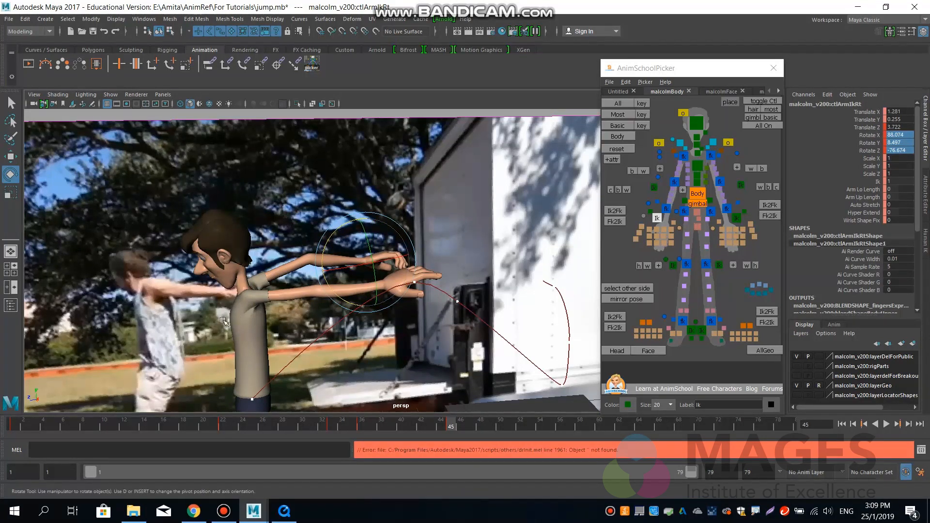
Check the arm and hand motion from an angled perspective by scrubbing the frames leading up to frame 45.
{"action": "left_click_drag", "start_coordinate": [156, 317], "coordinate": [250, 320], "text": "alt"}
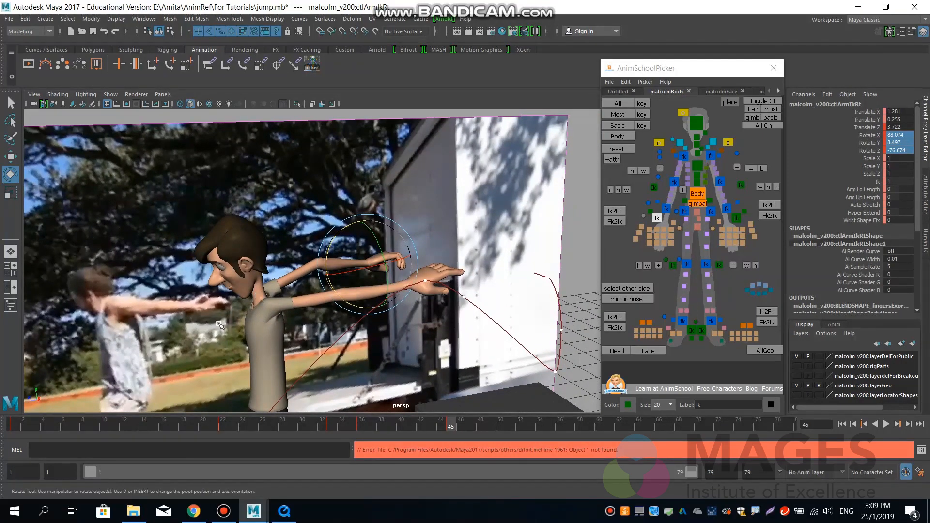
{"action": "left_click_drag", "start_coordinate": [423, 428], "coordinate": [454, 433]}
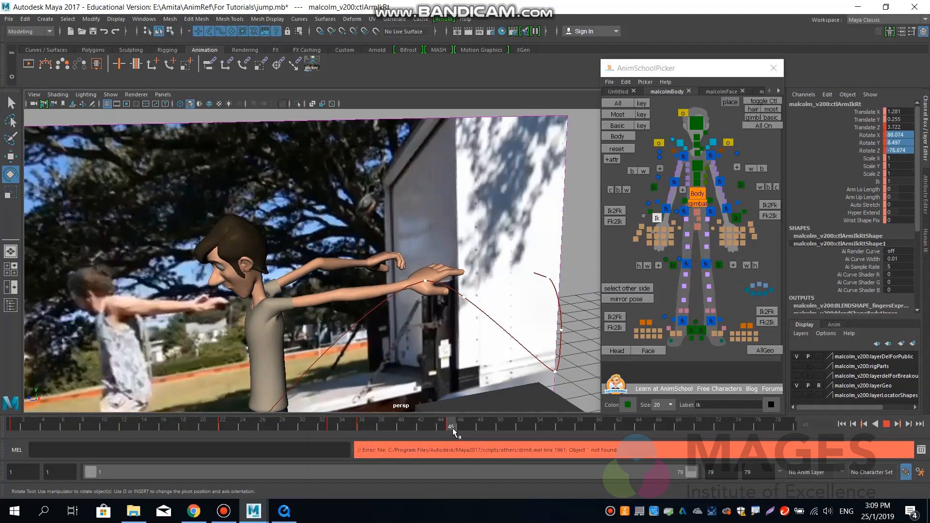
{"action": "mouse_move", "coordinate": [402, 427]}
{"action": "left_mouse_down"}
{"action": "mouse_move", "coordinate": [392, 425]}
{"action": "mouse_move", "coordinate": [449, 425]}
{"action": "left_mouse_up"}
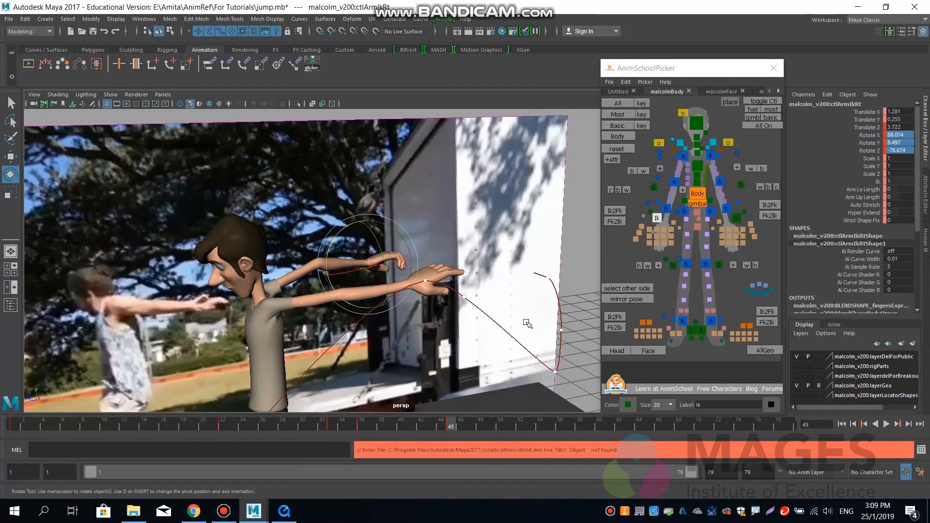
Move the left hand IK control forward to about Z 3.71 and its elbow pole vector to about -1.84, 0.48, 7.79.
{"action": "left_click", "coordinate": [737, 219]}
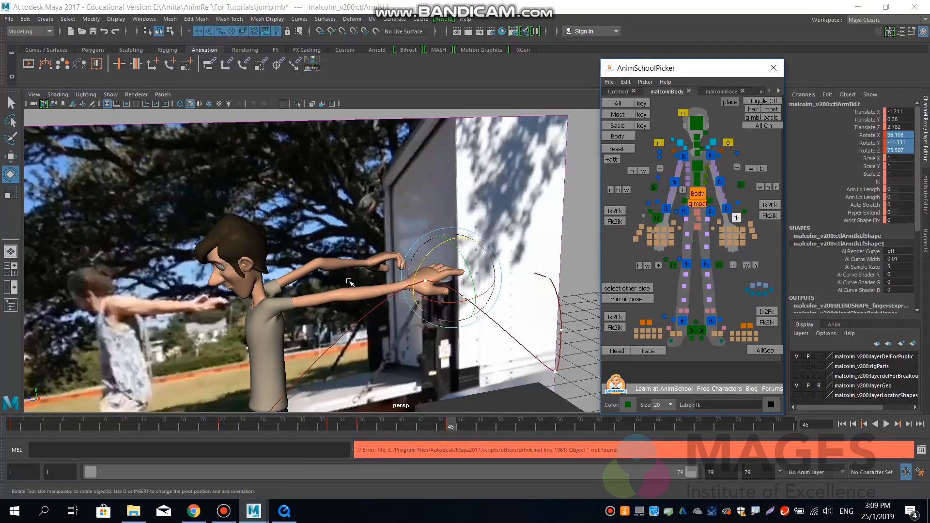
{"action": "key", "text": "w"}
{"action": "left_click_drag", "start_coordinate": [415, 284], "coordinate": [366, 291]}
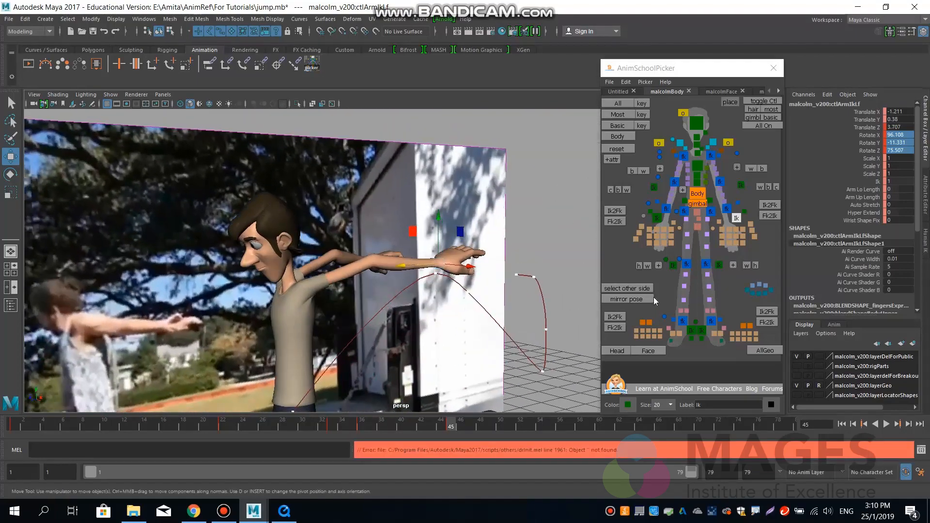
{"action": "left_click", "coordinate": [741, 185]}
{"action": "left_click_drag", "start_coordinate": [592, 181], "coordinate": [442, 262]}
{"action": "middle_click_drag", "start_coordinate": [463, 323], "coordinate": [459, 267], "text": "alt"}
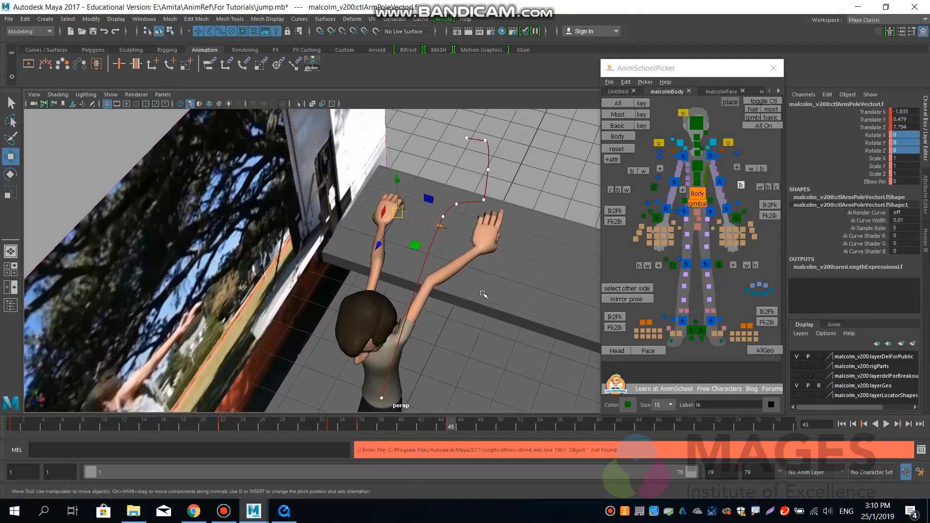
Shift the left hand IK control to about X -0.91, Z 3.81, and lower the left elbow pole vector to about Y -1.3.
{"action": "left_click", "coordinate": [737, 219]}
{"action": "left_click_drag", "start_coordinate": [524, 264], "coordinate": [482, 289]}
{"action": "left_click_drag", "start_coordinate": [469, 332], "coordinate": [410, 295], "text": "alt"}
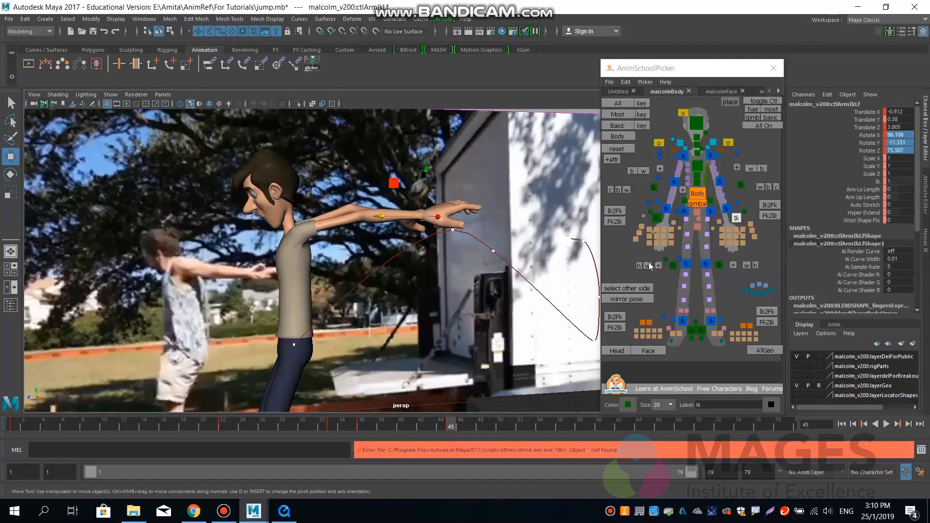
{"action": "left_click", "coordinate": [741, 186]}
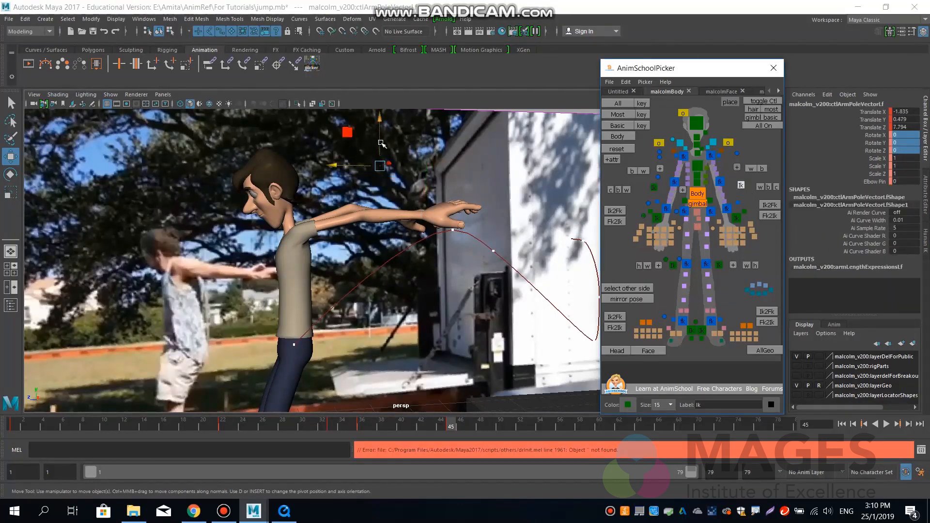
{"action": "left_click_drag", "start_coordinate": [381, 179], "coordinate": [398, 223]}
Move the right elbow pole vector to about 0.77, -1.07, 7.56.
{"action": "left_click", "coordinate": [653, 187]}
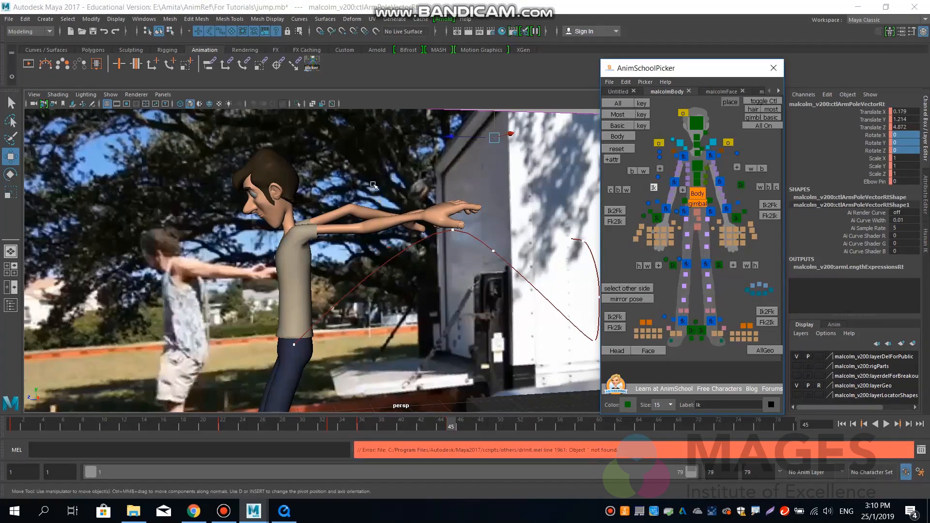
{"action": "left_click_drag", "start_coordinate": [498, 136], "coordinate": [456, 283]}
{"action": "left_click_drag", "start_coordinate": [396, 264], "coordinate": [459, 266]}
Shift the right hand IK control to about X 0.79, Z 3.87, and raise the right elbow pole vector to about Y -0.59.
{"action": "left_click", "coordinate": [657, 218]}
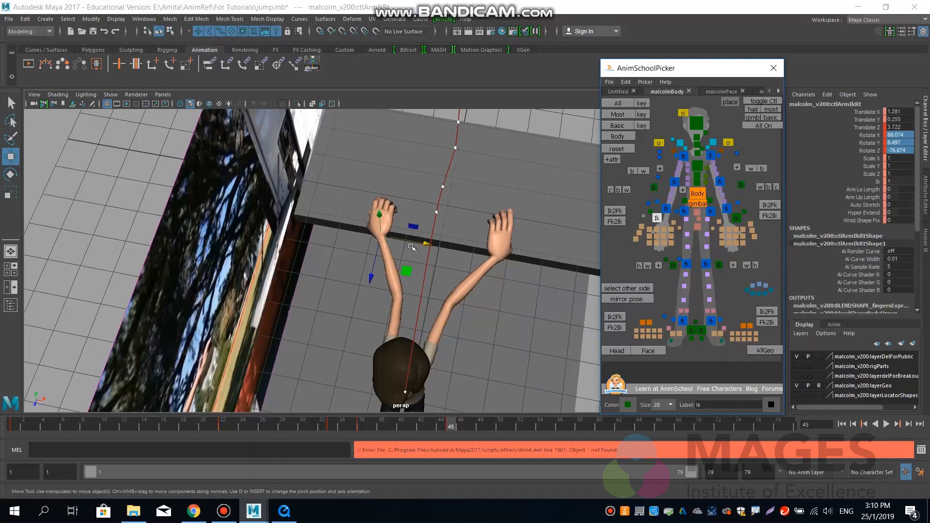
{"action": "left_click_drag", "start_coordinate": [416, 244], "coordinate": [389, 243]}
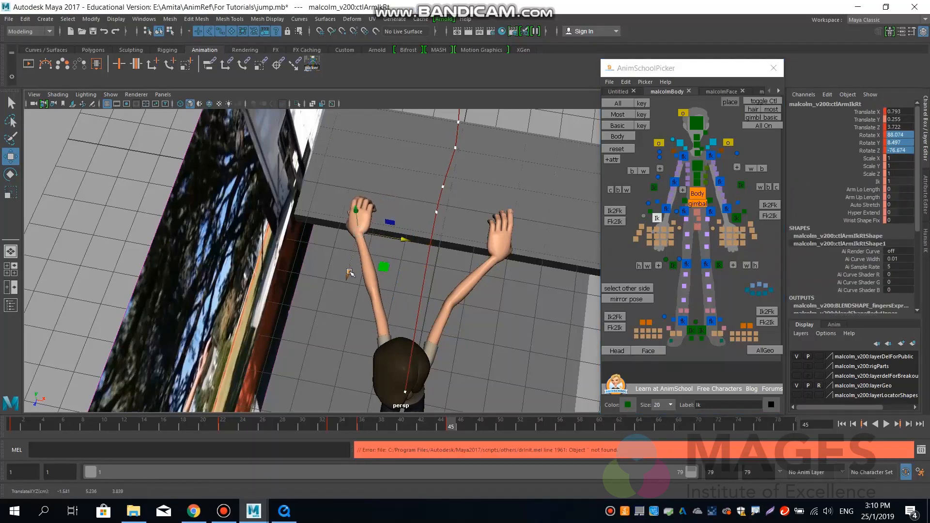
{"action": "left_click_drag", "start_coordinate": [347, 272], "coordinate": [312, 258]}
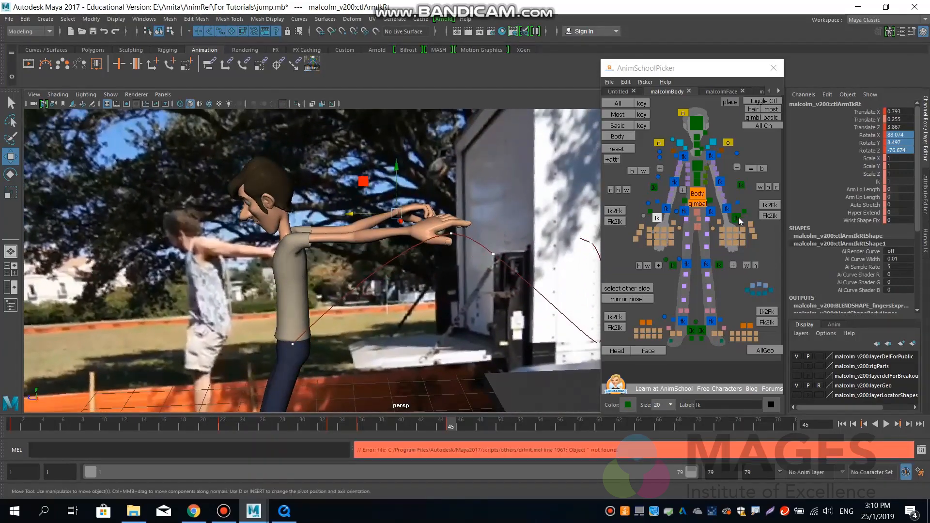
{"action": "left_click", "coordinate": [654, 188]}
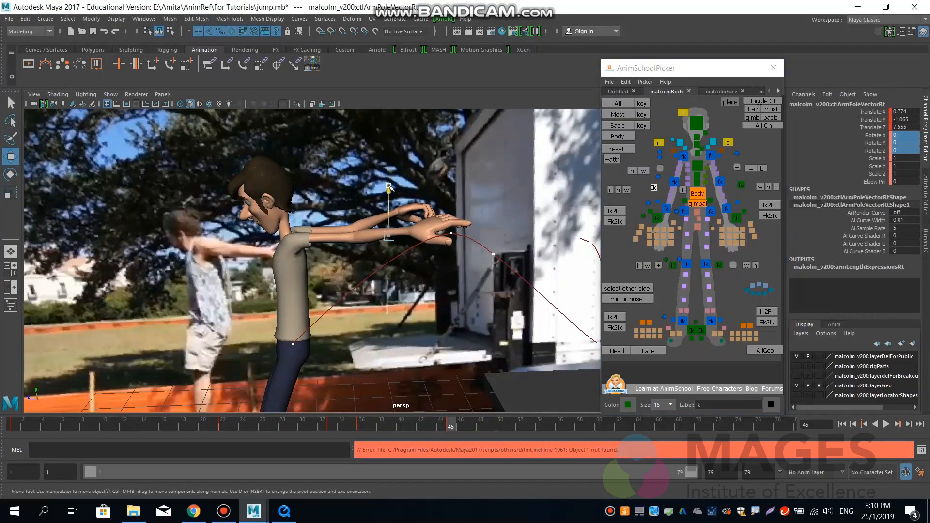
{"action": "mouse_move", "coordinate": [389, 187]}
{"action": "left_mouse_down"}
{"action": "mouse_move", "coordinate": [398, 166]}
{"action": "mouse_move", "coordinate": [396, 174]}
{"action": "left_mouse_up"}
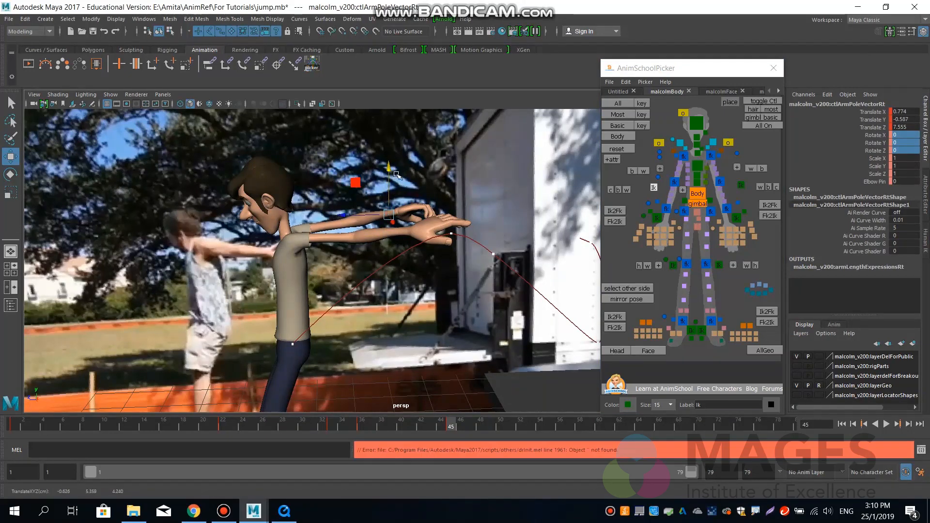
{"action": "left_click_drag", "start_coordinate": [377, 276], "coordinate": [458, 286], "text": "alt"}
Check the arm motion against the reference in the side view by scrubbing from about frame 36 to frame 45.
{"action": "key", "text": "space"}
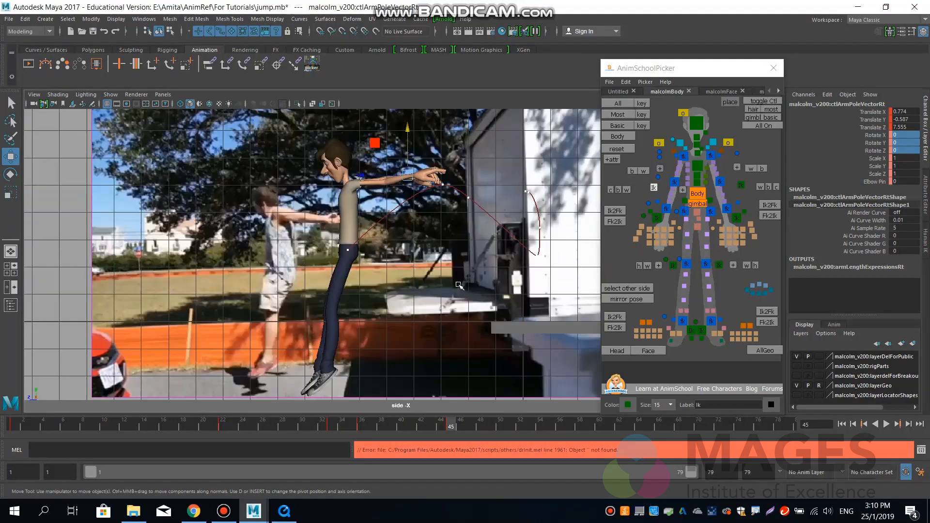
{"action": "left_click_drag", "start_coordinate": [361, 425], "coordinate": [448, 426]}
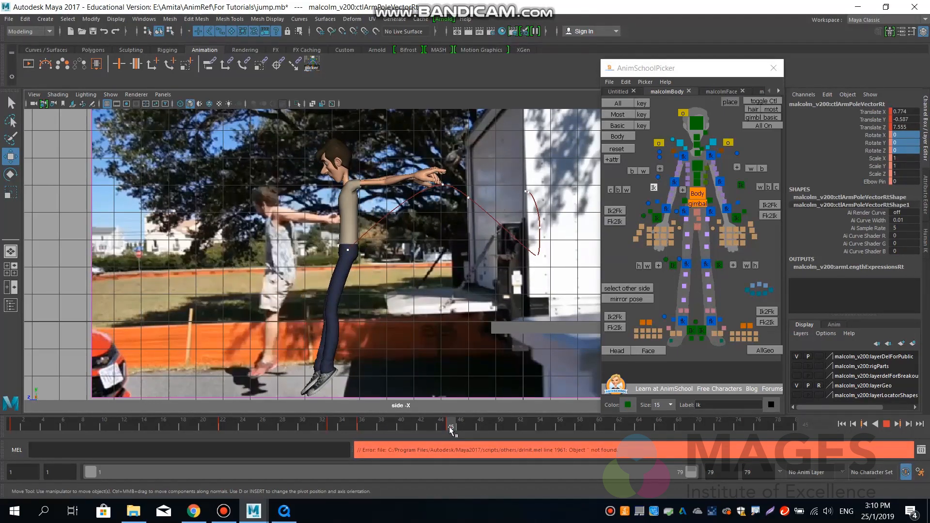
{"action": "left_click_drag", "start_coordinate": [451, 430], "coordinate": [451, 429]}
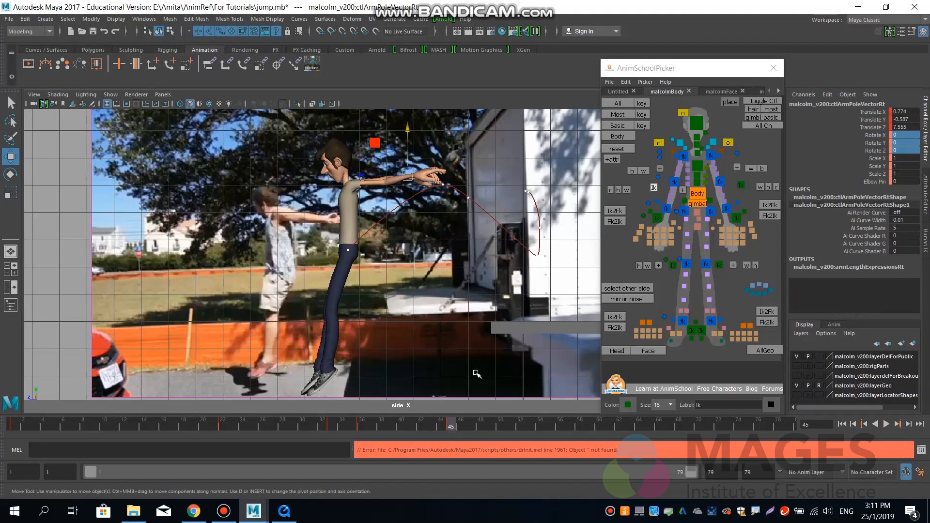
Lower both hand IK controls in the side view at frame 45, and adjust the left elbow pole vector to about Y -1.14.
{"action": "left_click", "coordinate": [658, 218]}
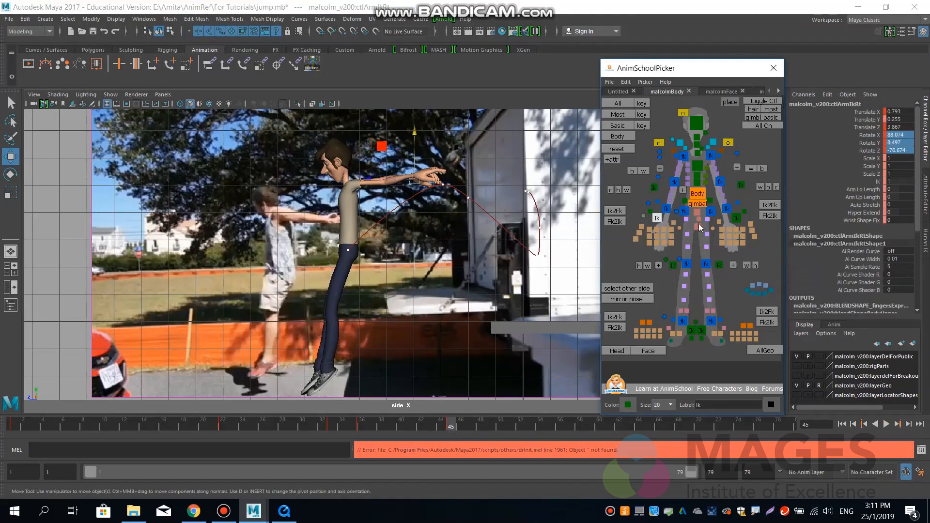
{"action": "left_click", "coordinate": [736, 218], "text": "shift"}
{"action": "left_click_drag", "start_coordinate": [416, 144], "coordinate": [401, 197]}
{"action": "left_click", "coordinate": [734, 220]}
{"action": "left_click", "coordinate": [741, 186]}
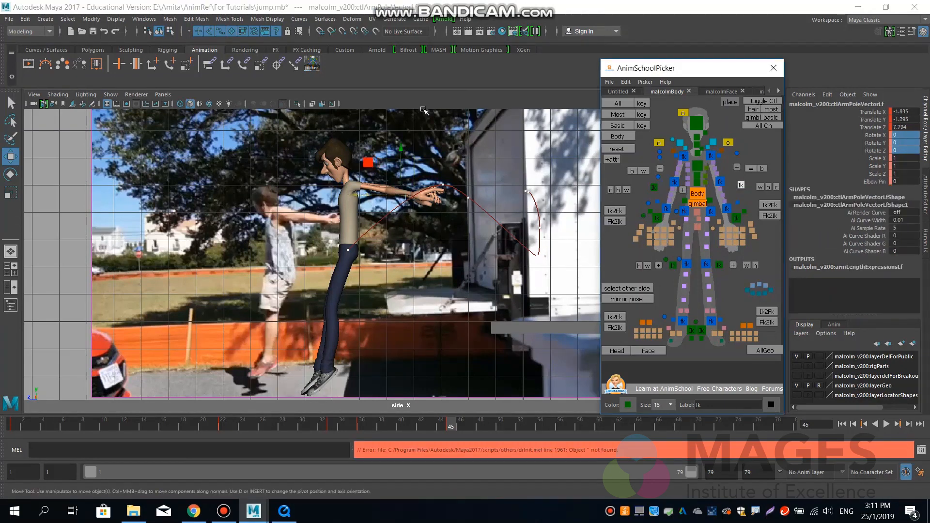
{"action": "left_click_drag", "start_coordinate": [398, 142], "coordinate": [405, 142]}
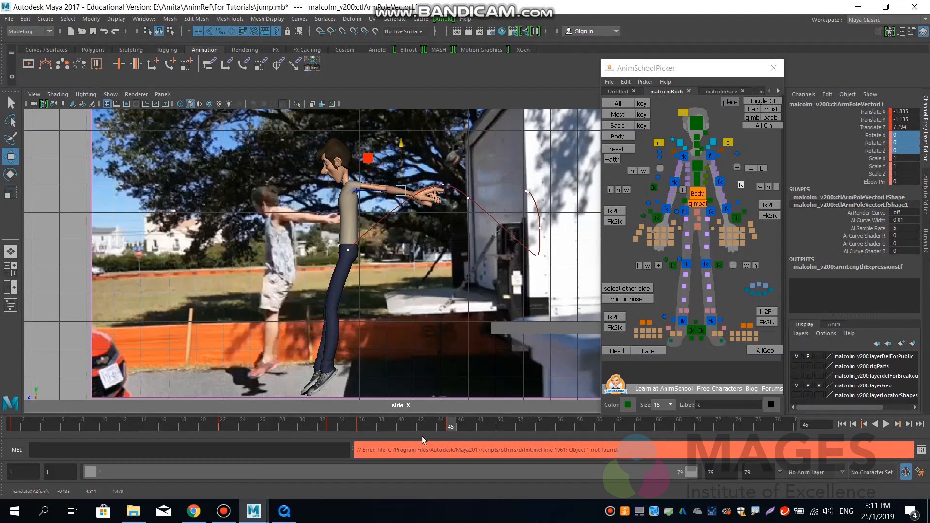
Set Translate Y and Rotate X of both foot IK controls to 0 at frame 55.
{"action": "left_click", "coordinate": [611, 136]}
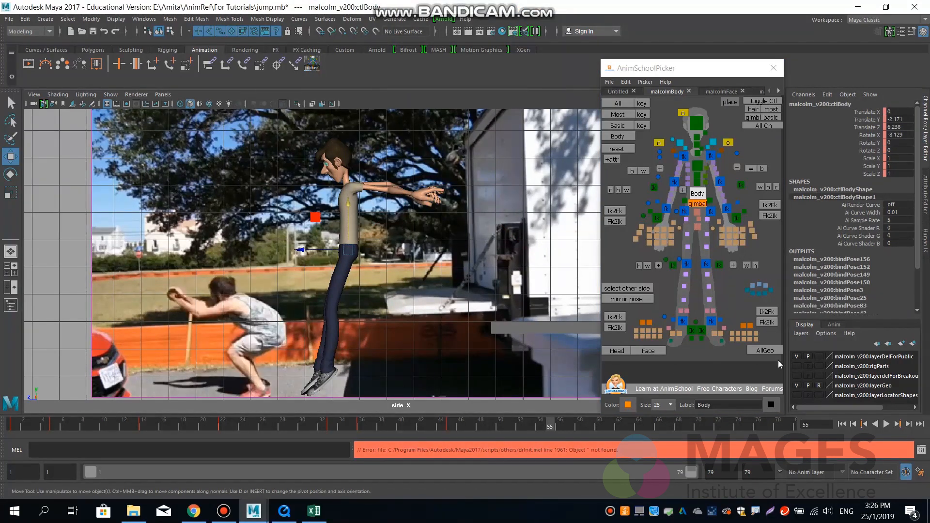
{"action": "left_click", "coordinate": [702, 330]}
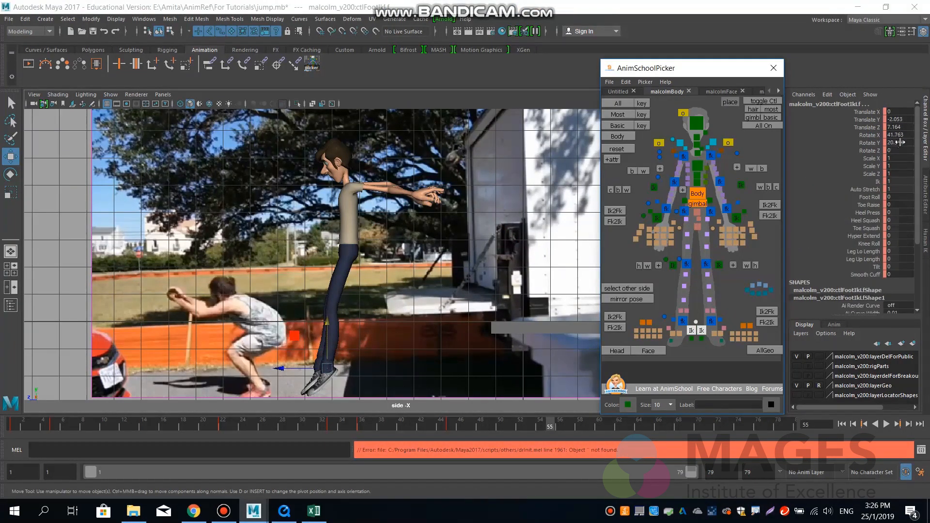
{"action": "double_click", "coordinate": [902, 119]}
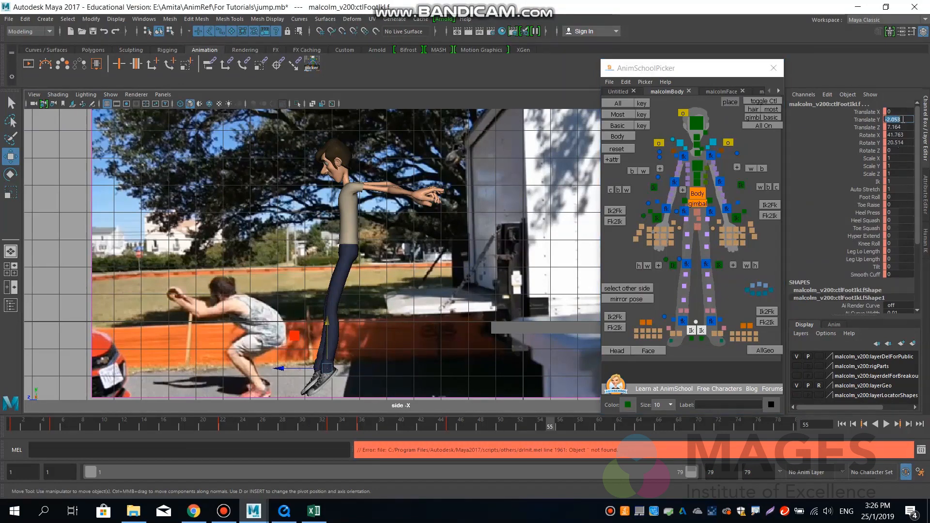
{"action": "type", "text": "0"}
{"action": "key", "text": "Return"}
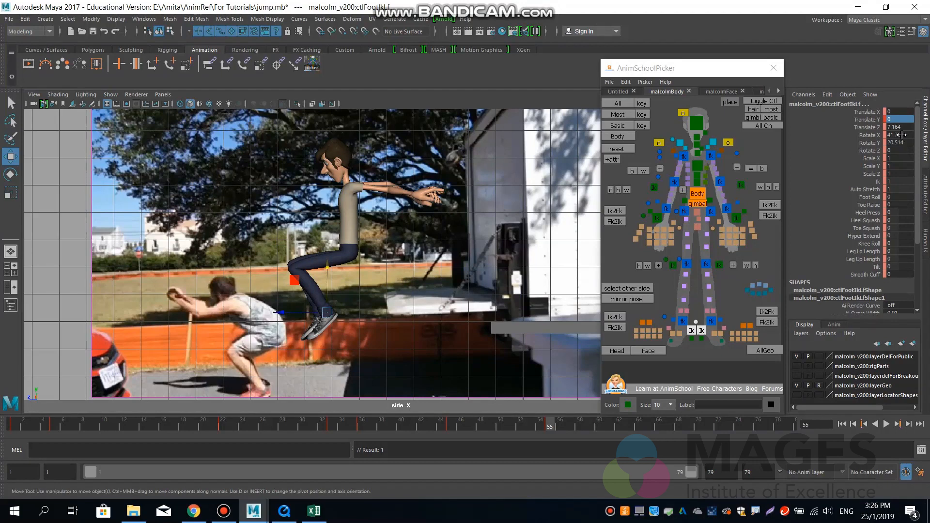
{"action": "double_click", "coordinate": [902, 135]}
{"action": "type", "text": "0"}
{"action": "key", "text": "Return"}
Lower both foot IK controls to the ground at about Y -2.9, adjusting their forward position to about Z 7.16.
{"action": "left_click_drag", "start_coordinate": [327, 270], "coordinate": [322, 345]}
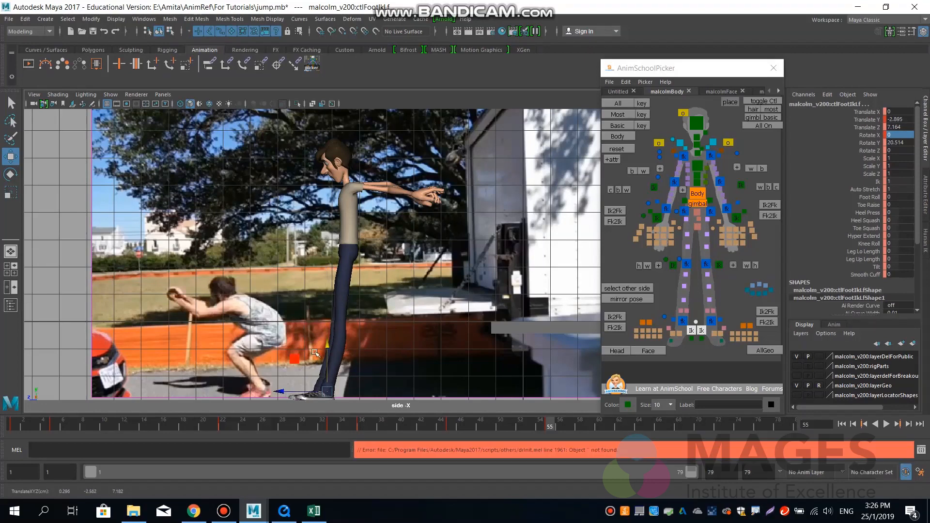
{"action": "left_click_drag", "start_coordinate": [279, 391], "coordinate": [272, 391]}
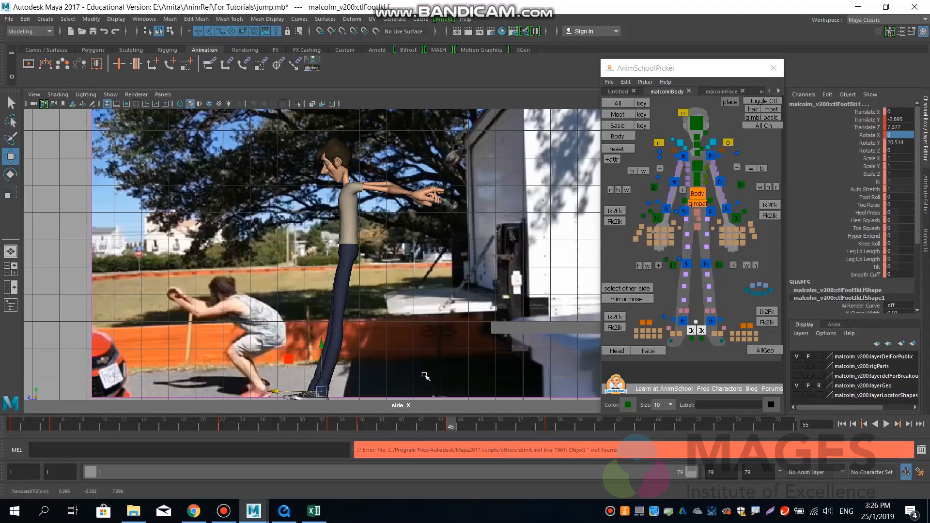
{"action": "key", "text": "."}
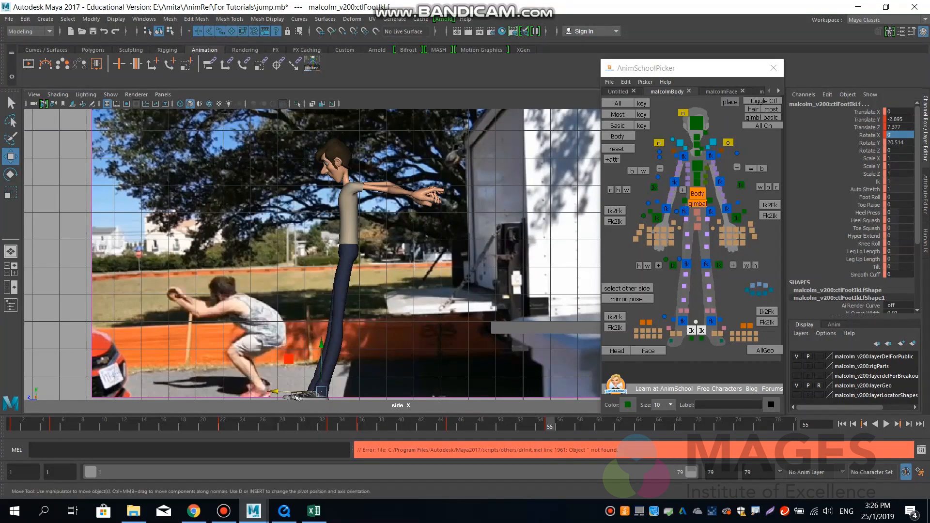
{"action": "left_click_drag", "start_coordinate": [279, 392], "coordinate": [285, 392]}
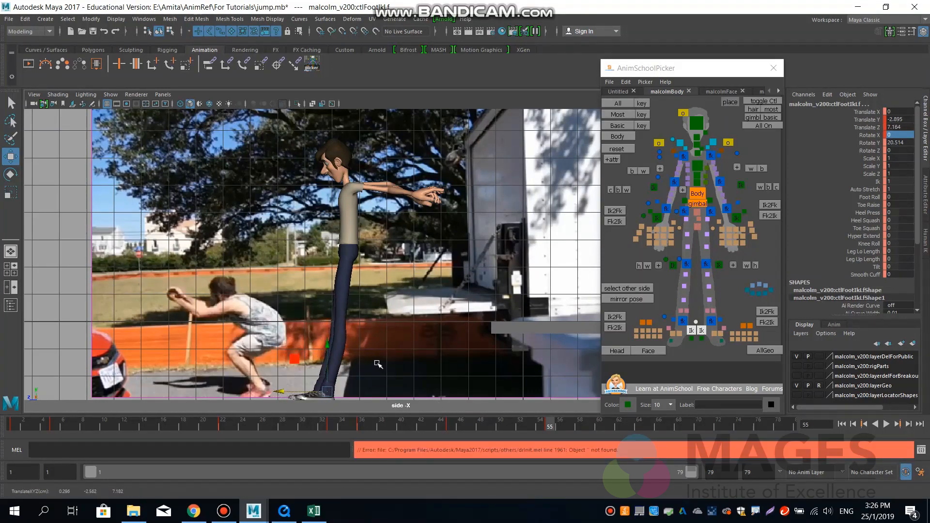
{"action": "key", "text": "."}
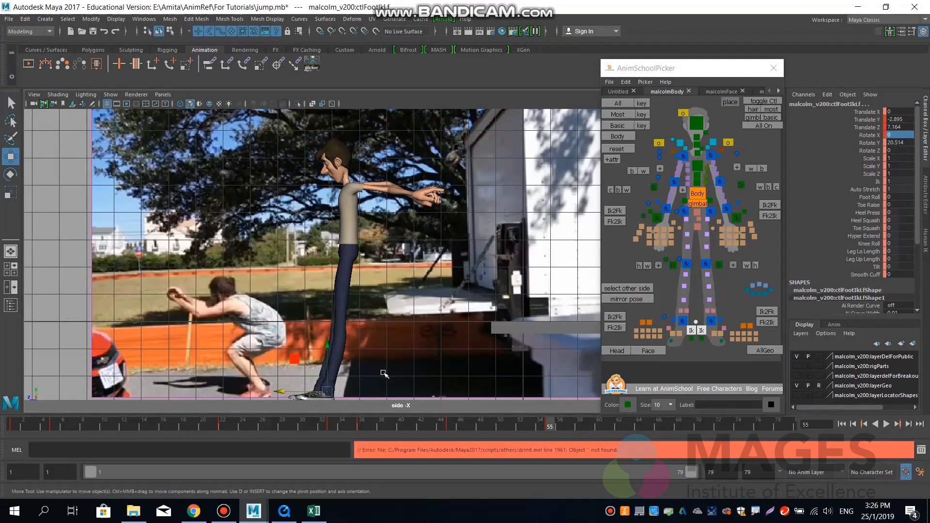
Lower the body control into a crouch at about Y -5.42, Z 6.51, and move both knee pole vectors to about Y 1.05, Z 0.16.
{"action": "left_click", "coordinate": [697, 193]}
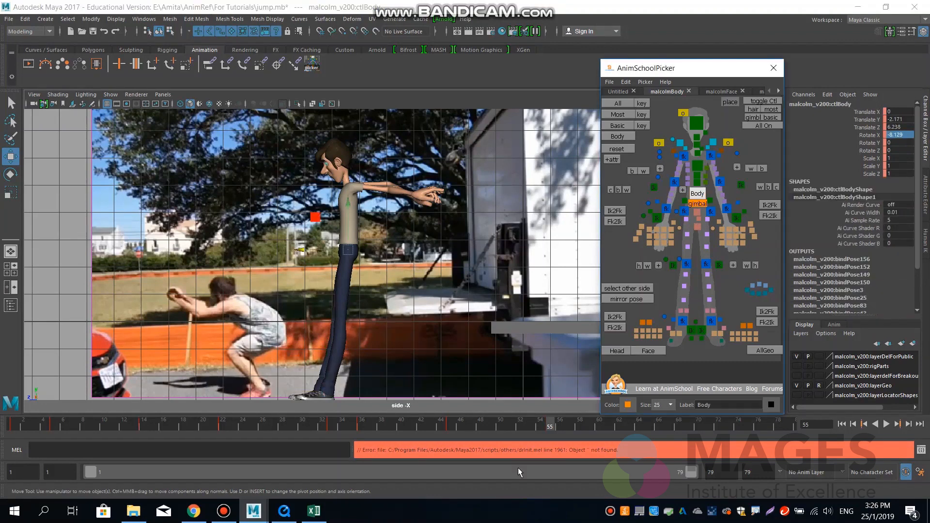
{"action": "left_click_drag", "start_coordinate": [349, 206], "coordinate": [335, 301]}
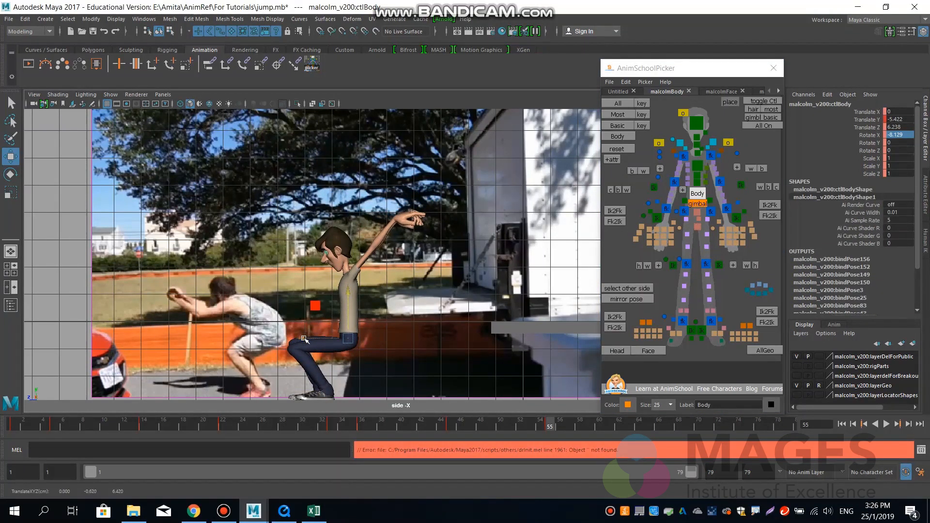
{"action": "mouse_move", "coordinate": [297, 341]}
{"action": "left_mouse_down"}
{"action": "mouse_move", "coordinate": [280, 344]}
{"action": "mouse_move", "coordinate": [288, 347]}
{"action": "left_mouse_up"}
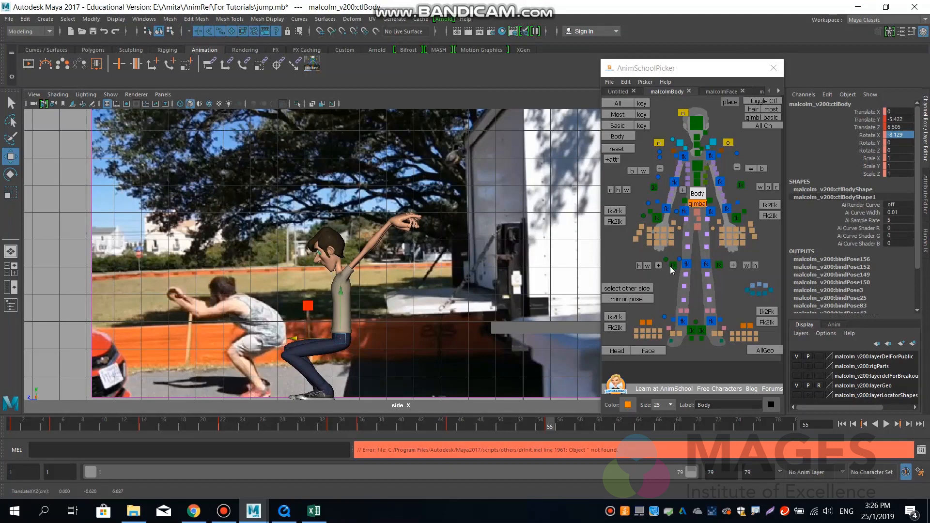
{"action": "left_click", "coordinate": [672, 266]}
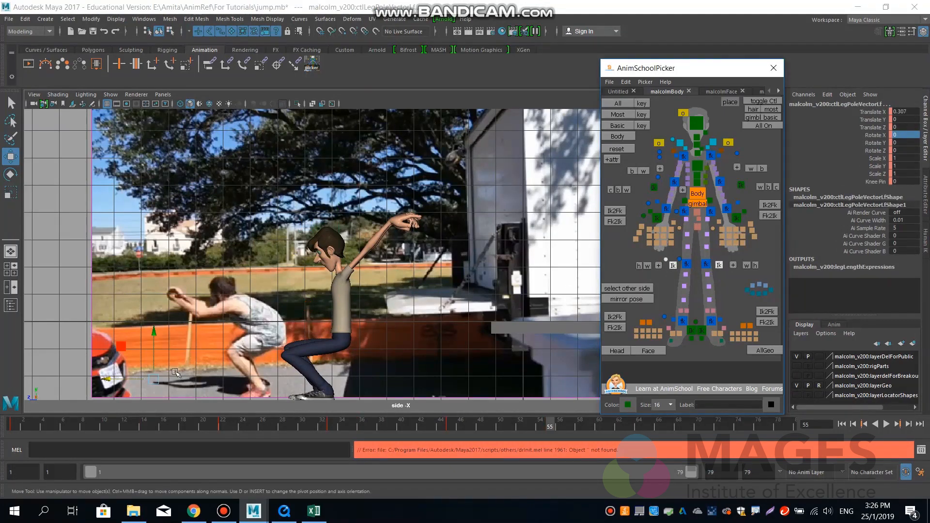
{"action": "left_click_drag", "start_coordinate": [154, 379], "coordinate": [150, 353]}
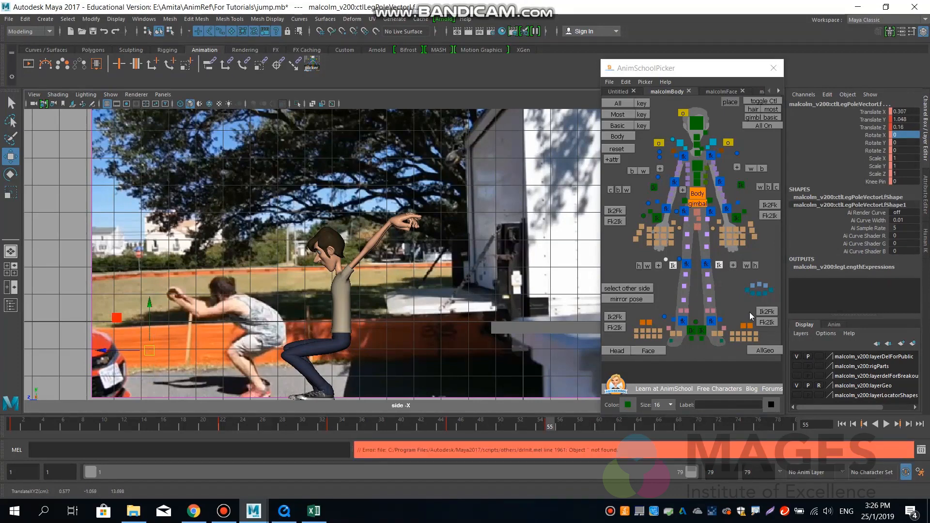
Nudge the left foot IK control to about Z 7.18 and the right one to about Z 7.41.
{"action": "left_click", "coordinate": [698, 333]}
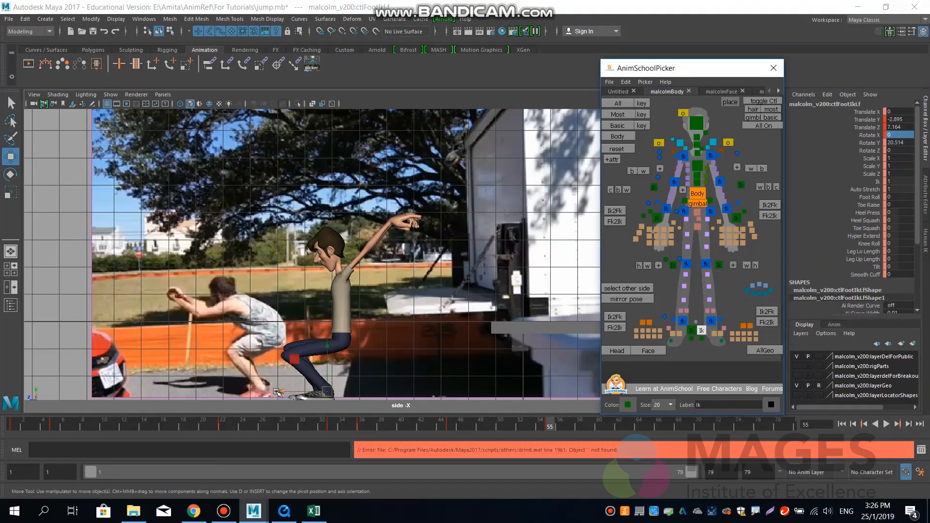
{"action": "left_click_drag", "start_coordinate": [278, 391], "coordinate": [277, 395]}
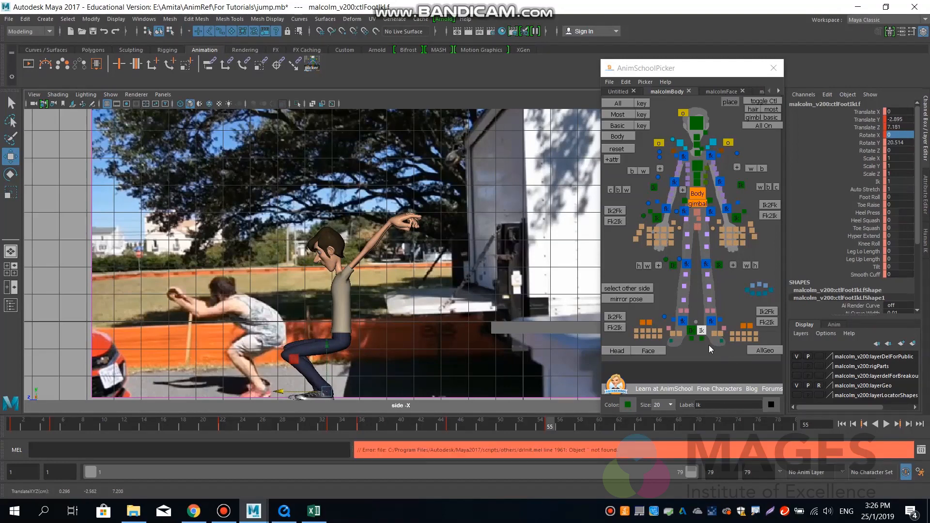
{"action": "left_click", "coordinate": [692, 331]}
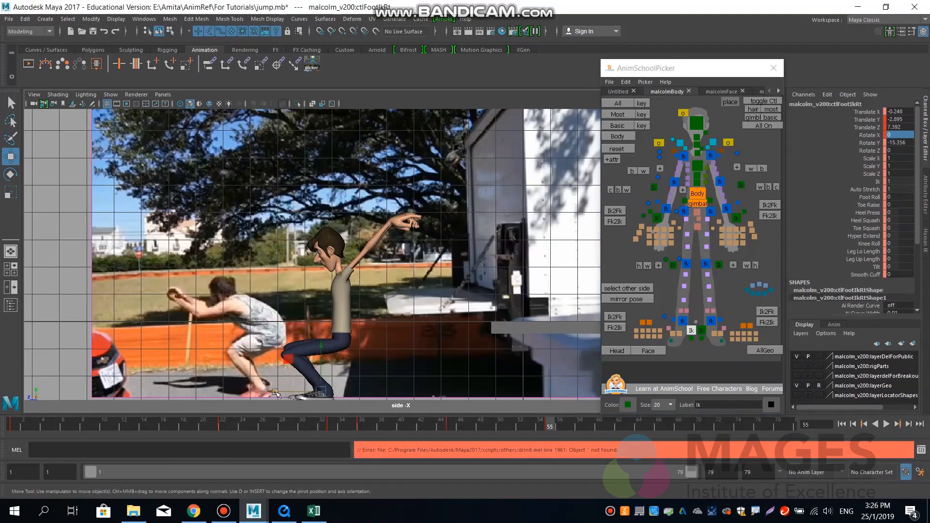
{"action": "left_click_drag", "start_coordinate": [275, 393], "coordinate": [273, 394]}
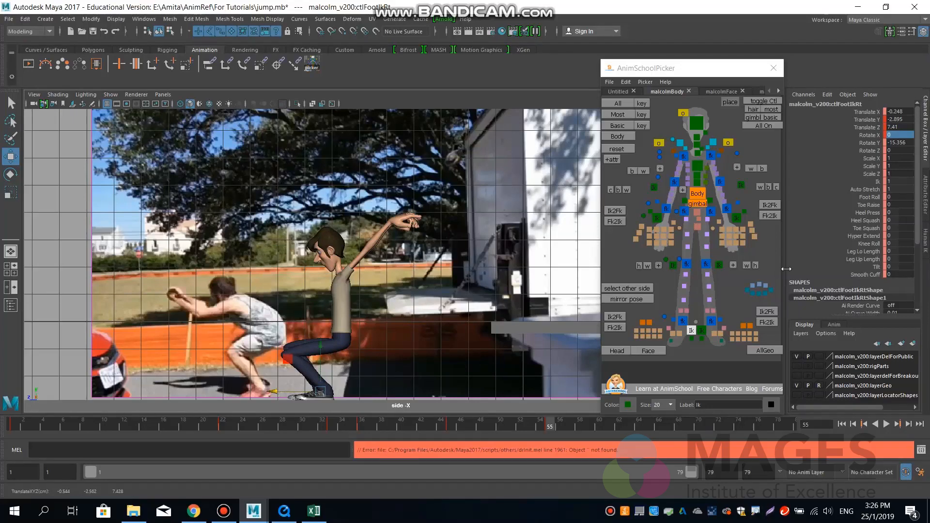
Bend the upper body forward at frame 55 by rotating the spine and chest controls and the body control to about Rotate X 25.4.
{"action": "left_click", "coordinate": [698, 195]}
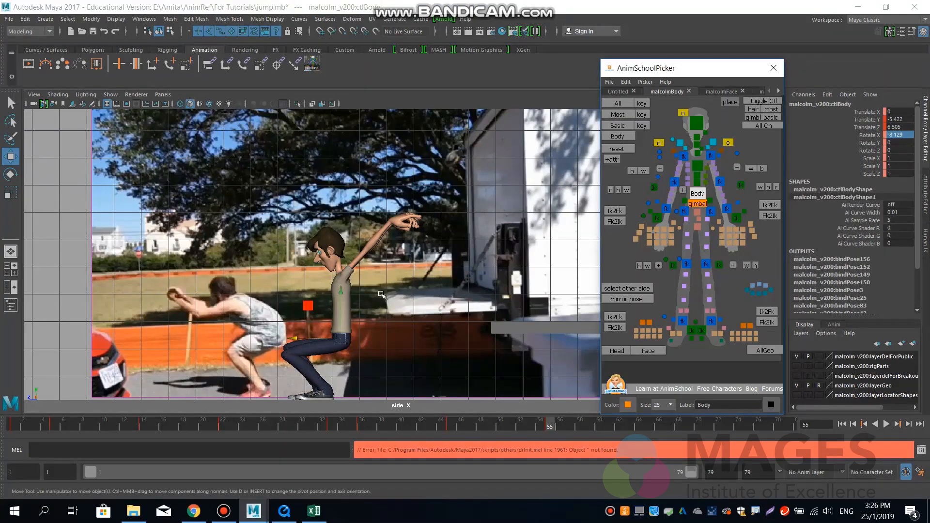
{"action": "key", "text": "e"}
{"action": "left_click_drag", "start_coordinate": [315, 298], "coordinate": [297, 322]}
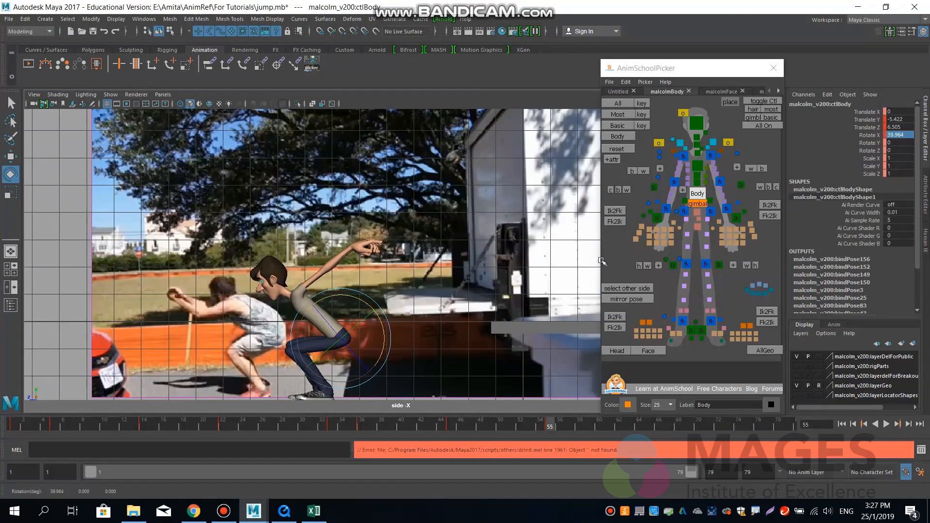
{"action": "left_click", "coordinate": [696, 185]}
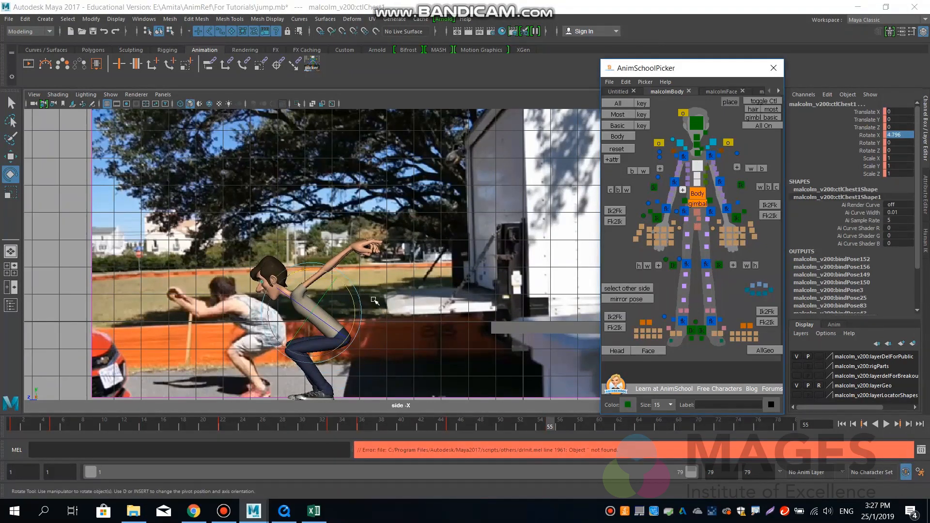
{"action": "mouse_move", "coordinate": [358, 315]}
{"action": "left_mouse_down"}
{"action": "mouse_move", "coordinate": [349, 298]}
{"action": "mouse_move", "coordinate": [361, 306]}
{"action": "left_mouse_up"}
{"action": "left_click", "coordinate": [692, 194]}
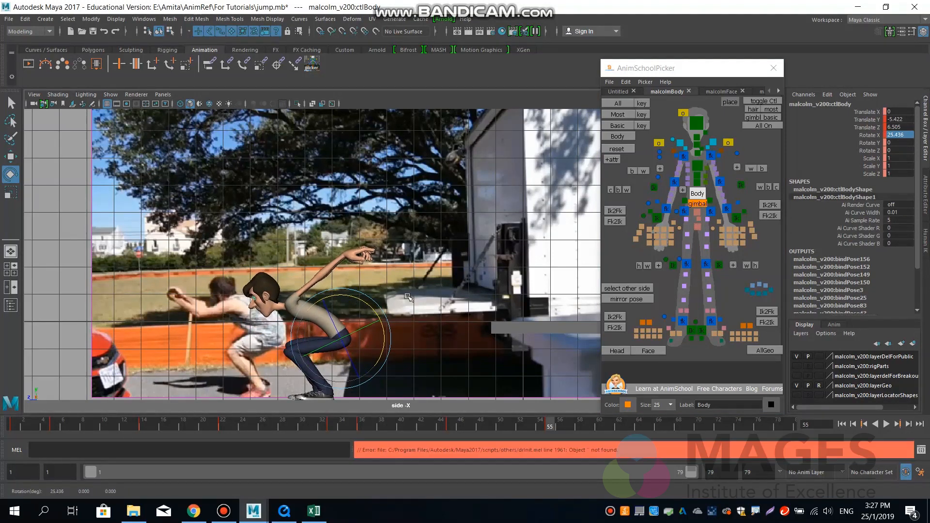
Move both arm IK controls together down and in front of the body, the right one at about Y -4.72, Z 10.74.
{"action": "left_click", "coordinate": [736, 218]}
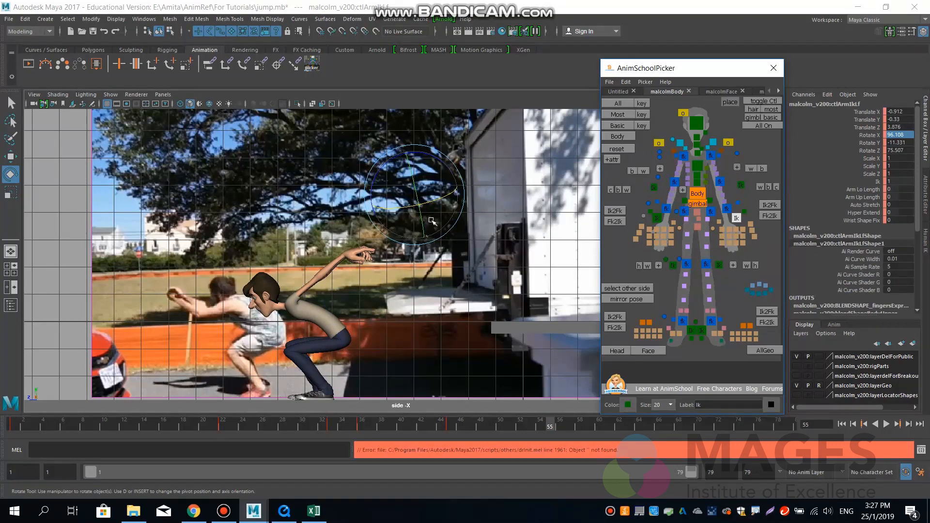
{"action": "key", "text": "w"}
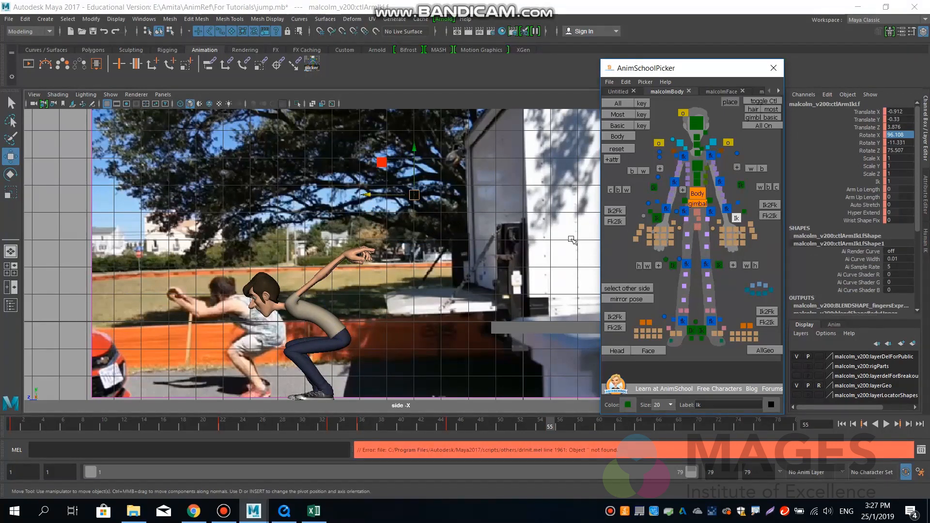
{"action": "left_click", "coordinate": [657, 218]}
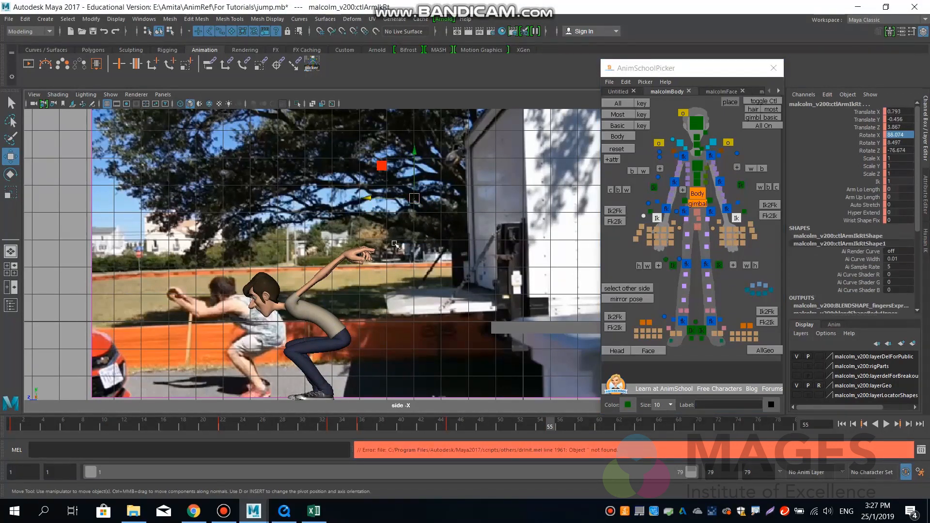
{"action": "left_click_drag", "start_coordinate": [390, 221], "coordinate": [227, 315]}
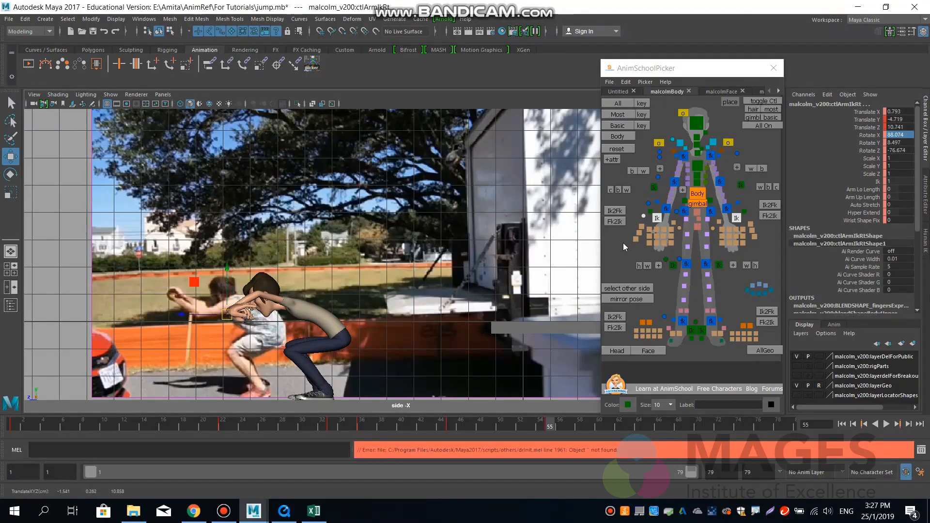
Move both elbow pole vectors together down and forward below the arms, the right one at about Y -7.23, Z 12.37.
{"action": "left_click", "coordinate": [742, 185]}
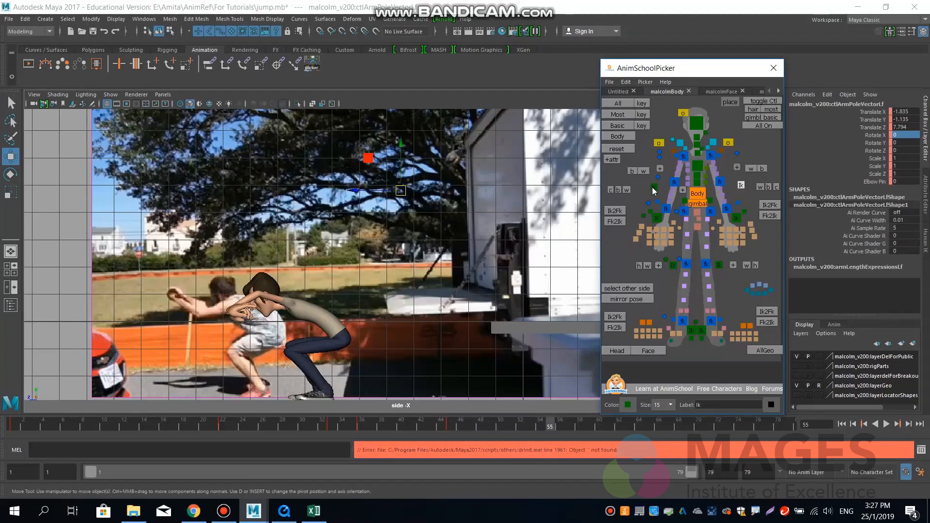
{"action": "left_click", "coordinate": [654, 189]}
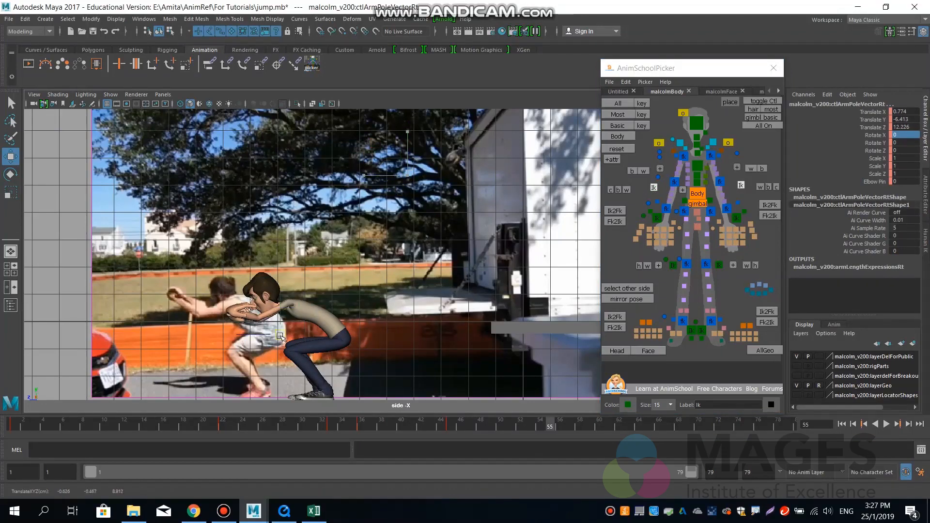
{"action": "left_click_drag", "start_coordinate": [281, 336], "coordinate": [276, 357]}
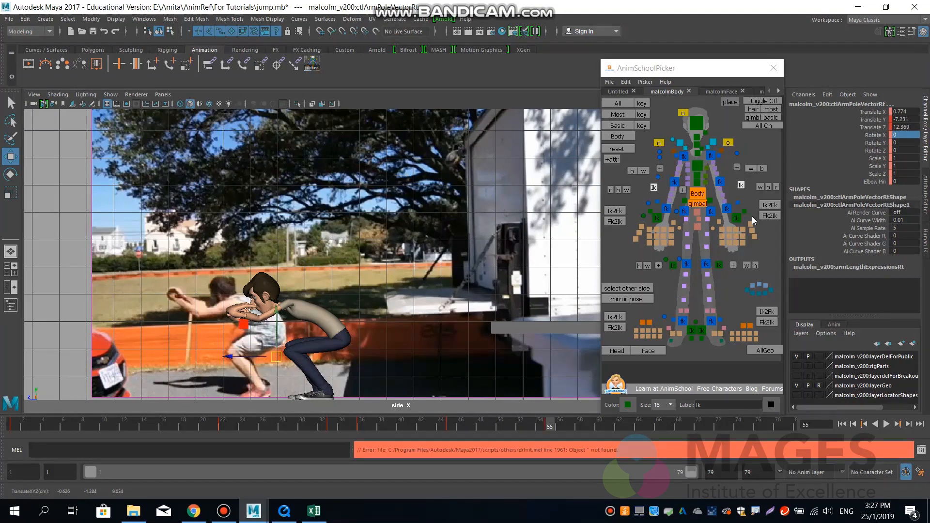
Set Rotate X, Y and Z of the left arm IK control to 0.
{"action": "left_click", "coordinate": [737, 219]}
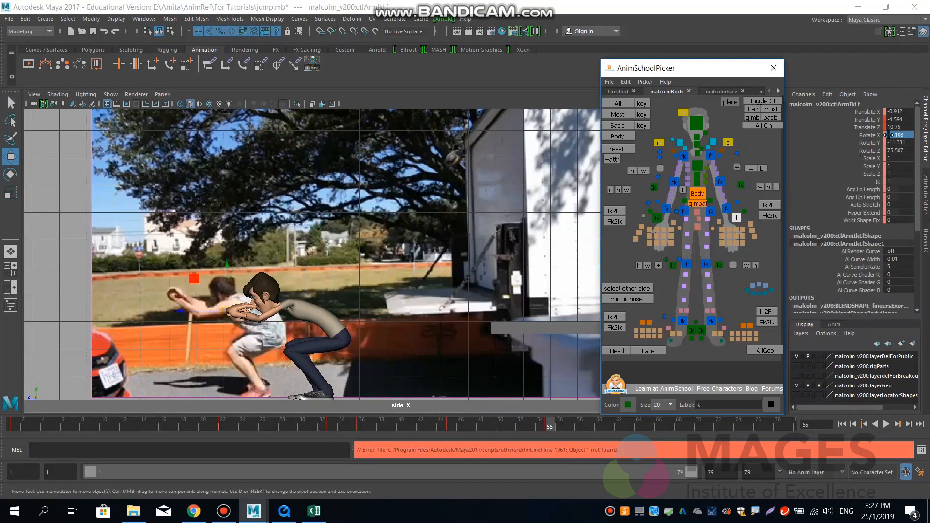
{"action": "left_click_drag", "start_coordinate": [905, 134], "coordinate": [904, 149]}
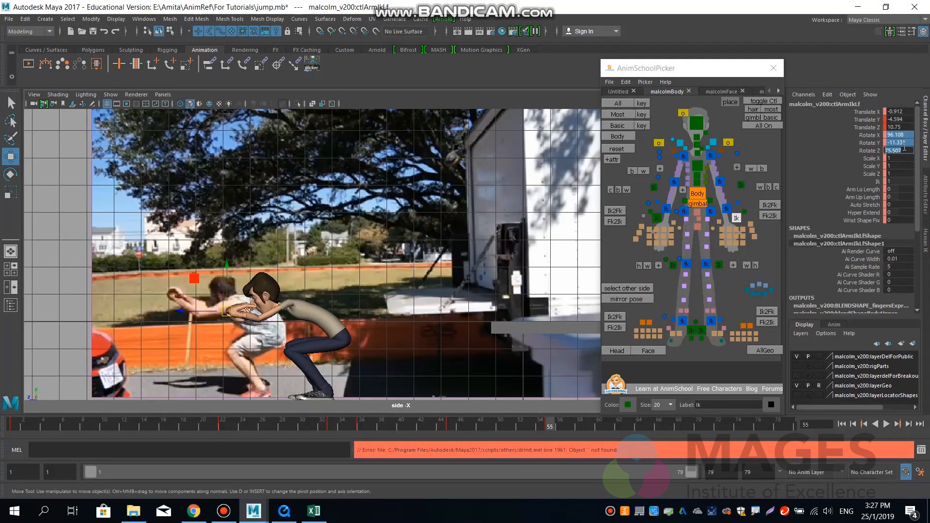
{"action": "type", "text": "0"}
{"action": "key", "text": "Return"}
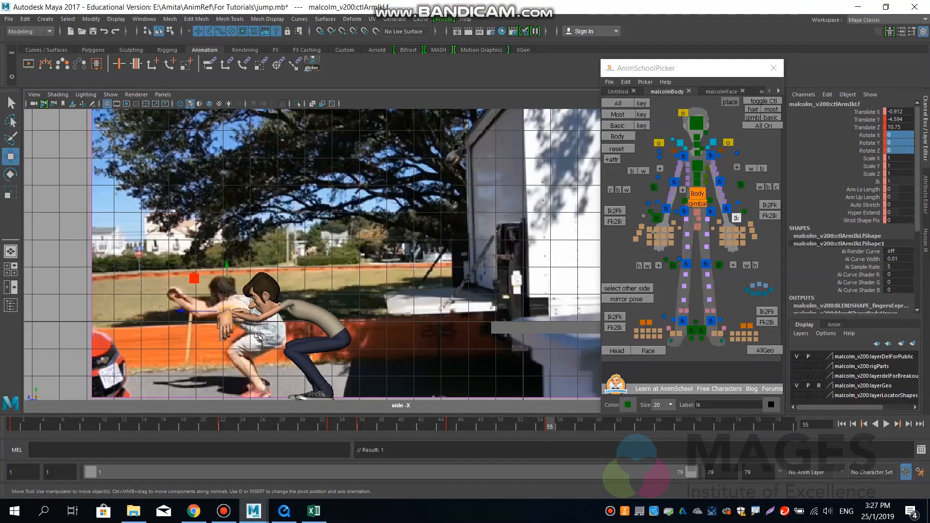
Rotate the left arm IK control to about X -123.8, Y -7.8, Z 18.4 and raise it to about Y -4.33, Z 10.63.
{"action": "key", "text": "e"}
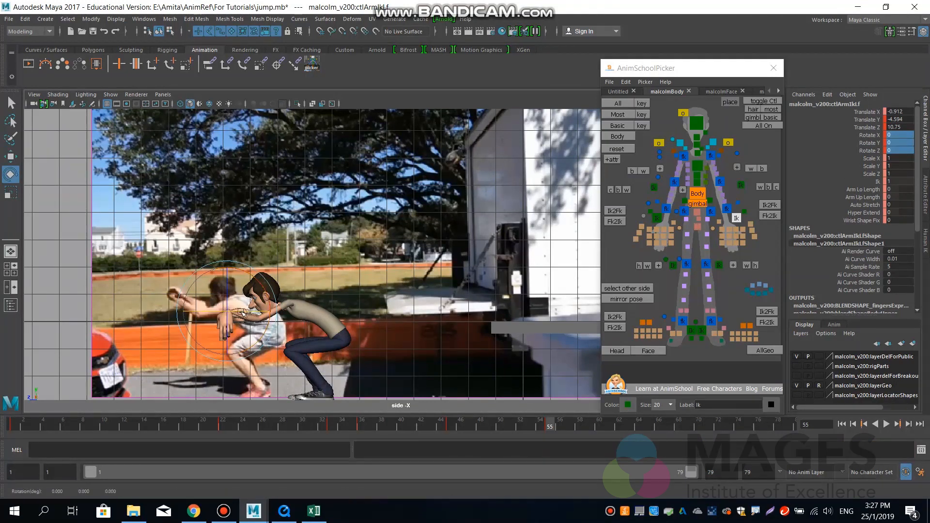
{"action": "left_click_drag", "start_coordinate": [250, 312], "coordinate": [218, 283]}
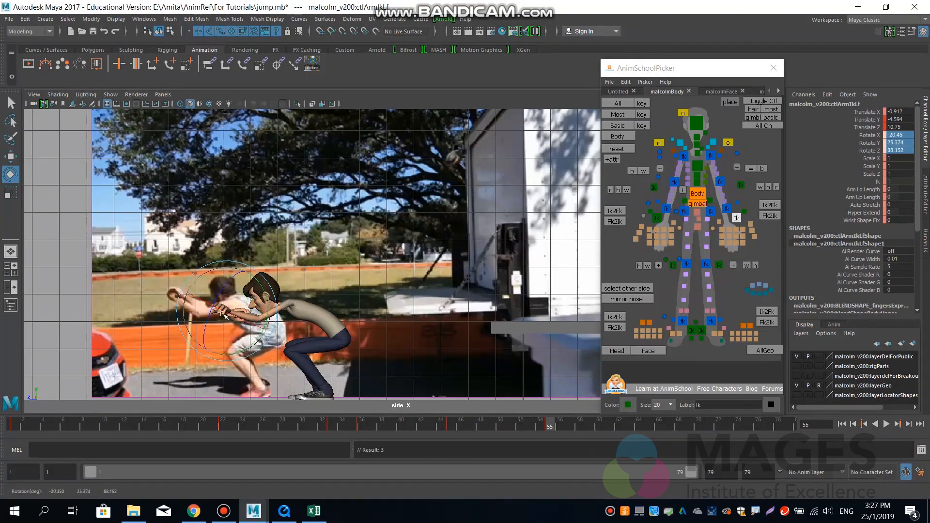
{"action": "left_click_drag", "start_coordinate": [235, 318], "coordinate": [212, 313]}
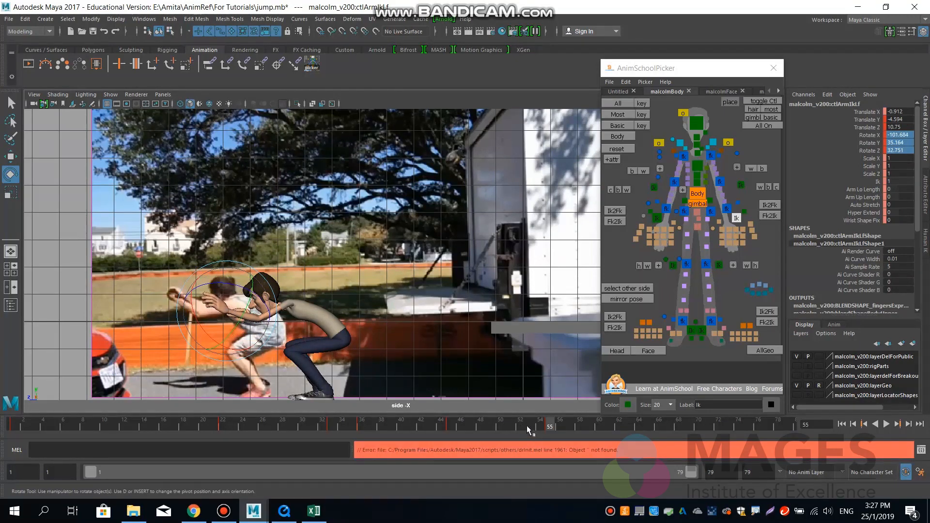
{"action": "left_click_drag", "start_coordinate": [523, 426], "coordinate": [550, 430]}
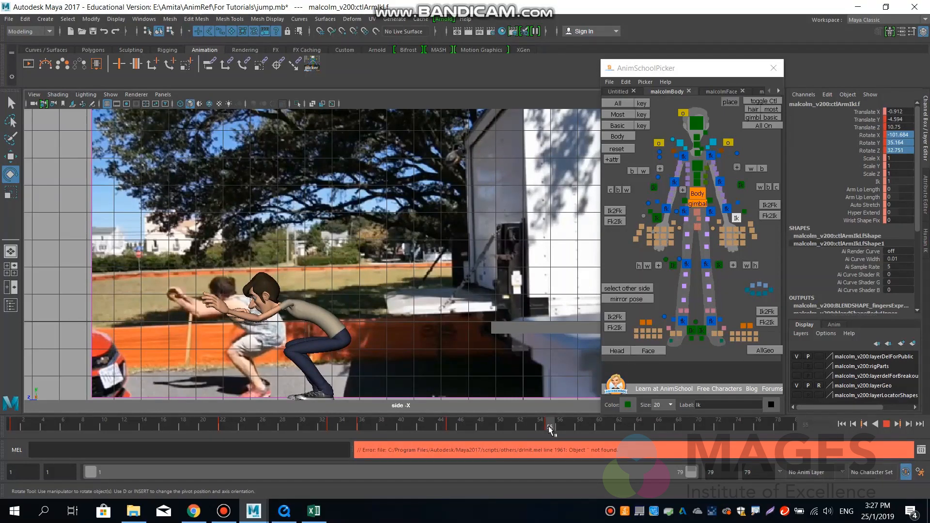
{"action": "left_click_drag", "start_coordinate": [239, 316], "coordinate": [206, 324]}
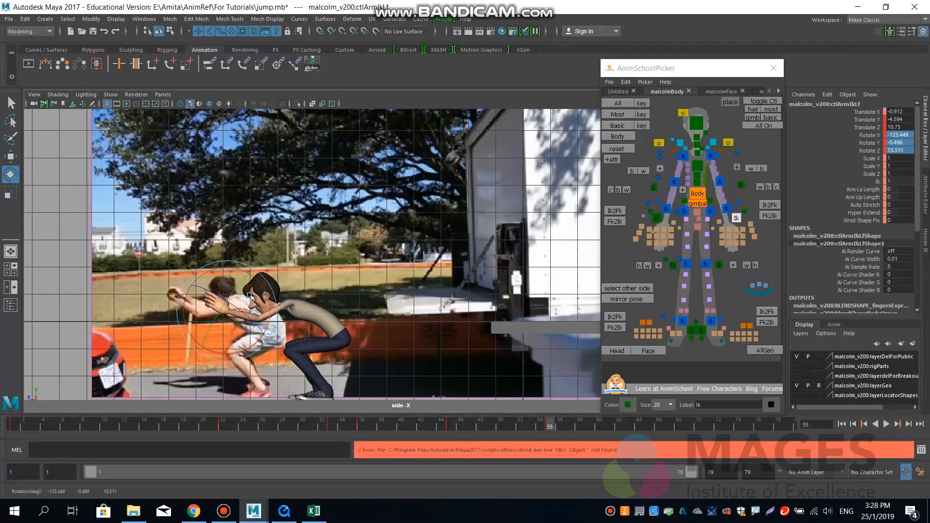
{"action": "key", "text": "w"}
{"action": "left_click_drag", "start_coordinate": [227, 305], "coordinate": [218, 289]}
{"action": "key", "text": "e"}
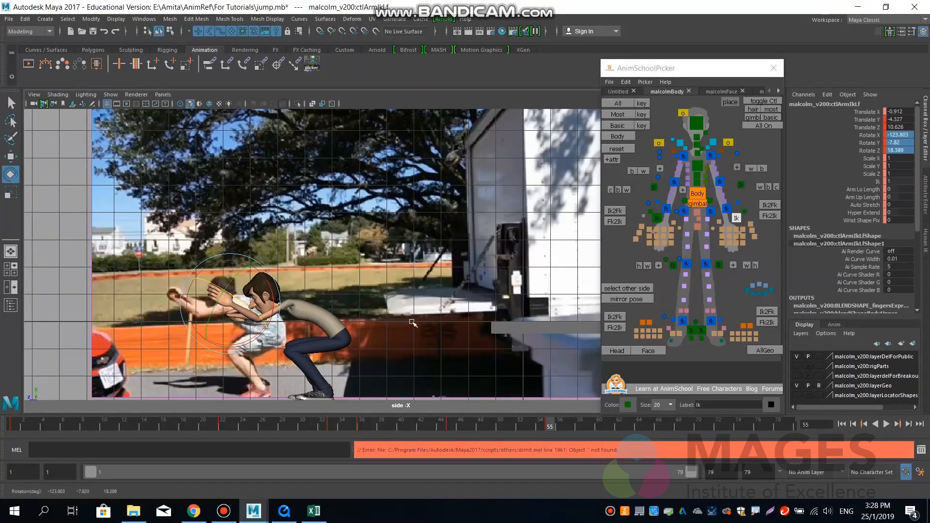
In the perspective view, rotate the right arm IK control to about X -49.2, Y -5.5, Z -60.5 and move it inward to about Translate X 1.67.
{"action": "key", "text": "space"}
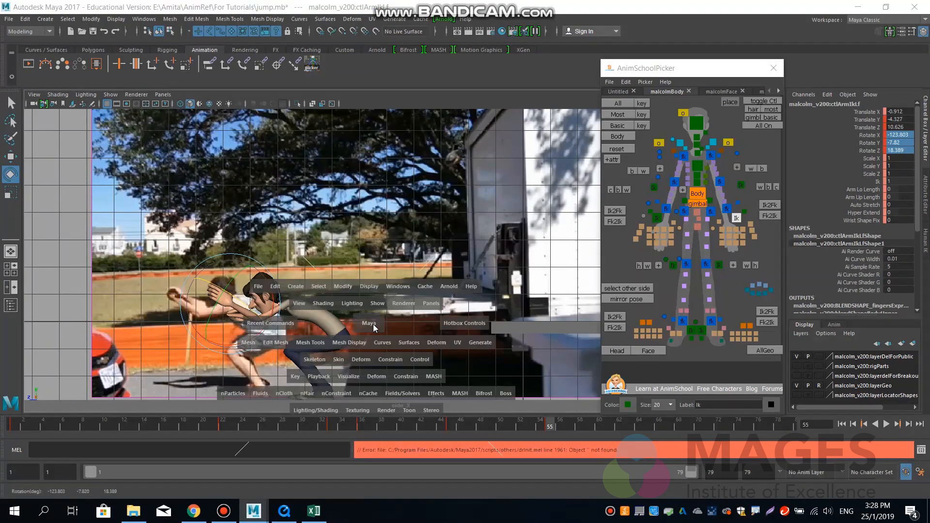
{"action": "left_click_drag", "start_coordinate": [367, 325], "coordinate": [467, 284]}
{"action": "left_click", "coordinate": [656, 218]}
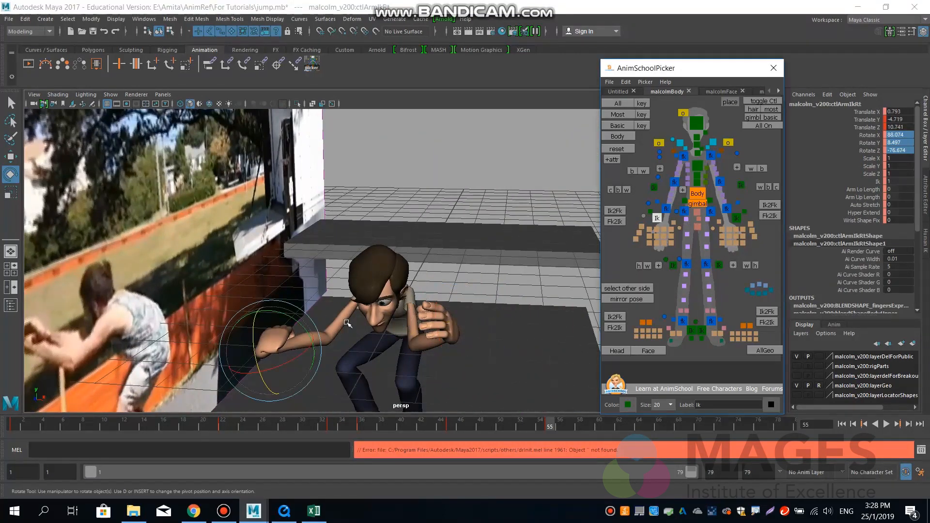
{"action": "mouse_move", "coordinate": [284, 320]}
{"action": "left_mouse_down"}
{"action": "mouse_move", "coordinate": [264, 366]}
{"action": "mouse_move", "coordinate": [274, 369]}
{"action": "mouse_move", "coordinate": [301, 345]}
{"action": "mouse_move", "coordinate": [271, 321]}
{"action": "mouse_move", "coordinate": [274, 334]}
{"action": "left_mouse_up"}
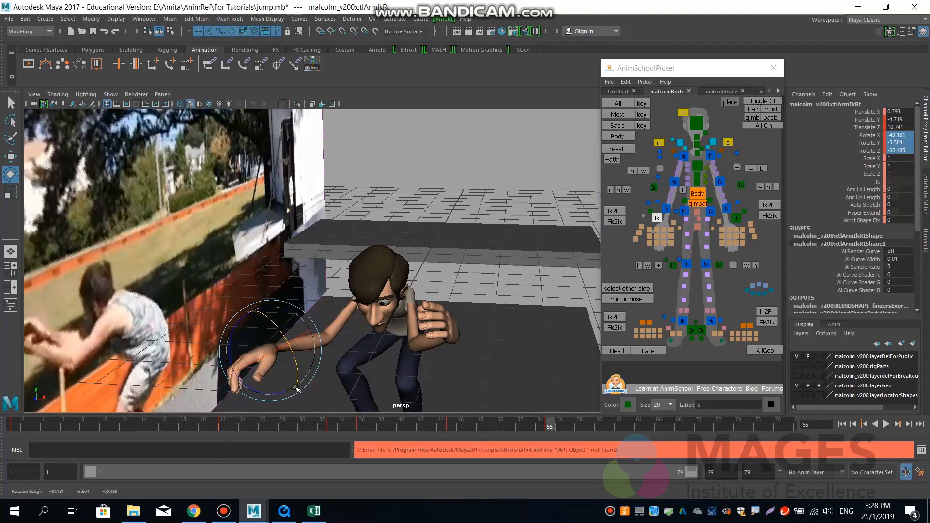
{"action": "key", "text": "w"}
{"action": "left_click_drag", "start_coordinate": [299, 404], "coordinate": [435, 304], "text": "alt"}
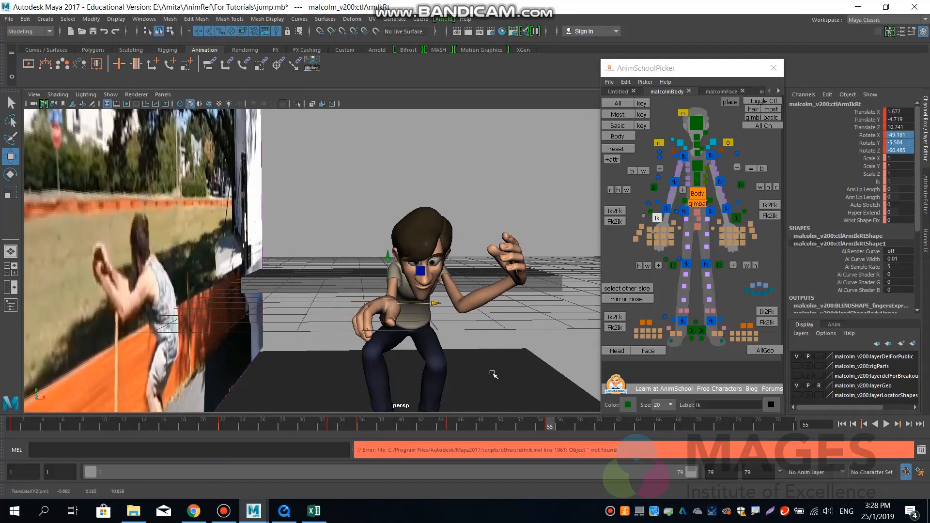
Turn the right hand to about Rotate X -111.2, Y 6.1, Z -10.5 and adjust its arm IK control to about Translate X 1.52.
{"action": "key", "text": "e"}
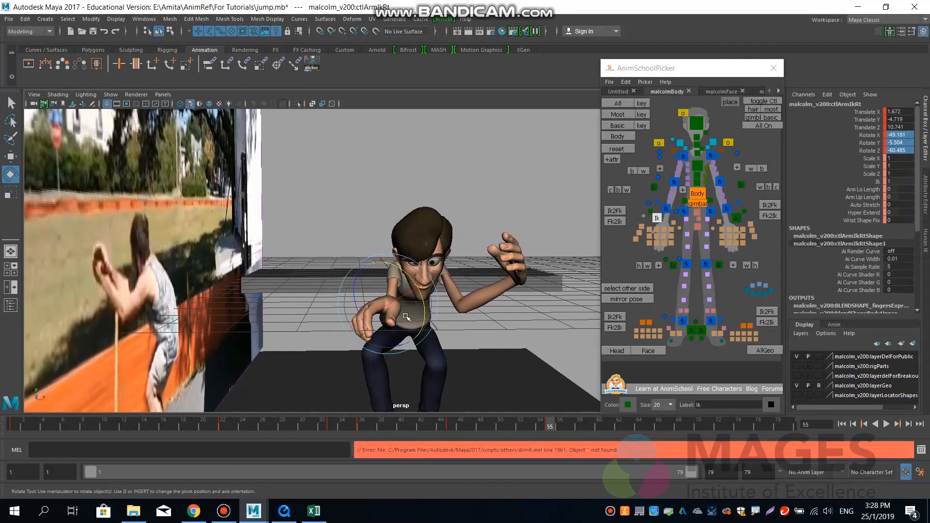
{"action": "left_click_drag", "start_coordinate": [412, 310], "coordinate": [419, 291]}
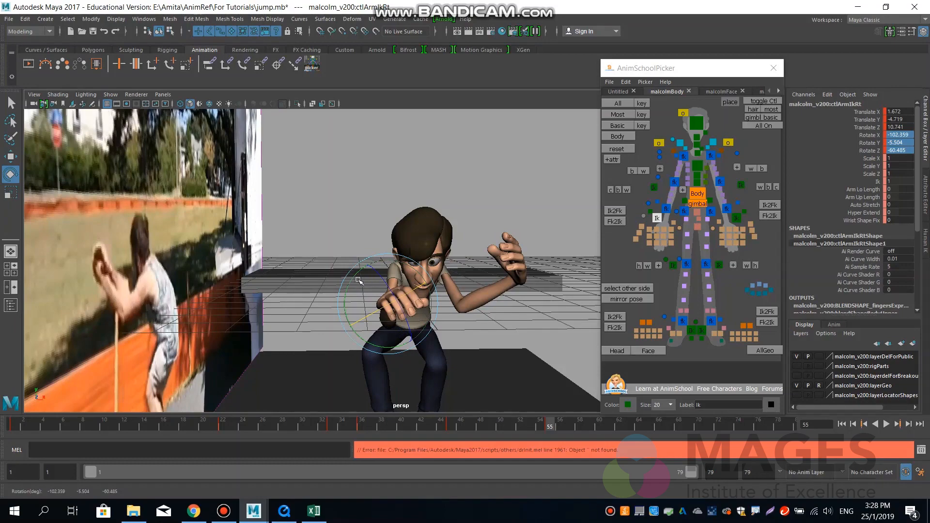
{"action": "left_click_drag", "start_coordinate": [350, 281], "coordinate": [257, 315]}
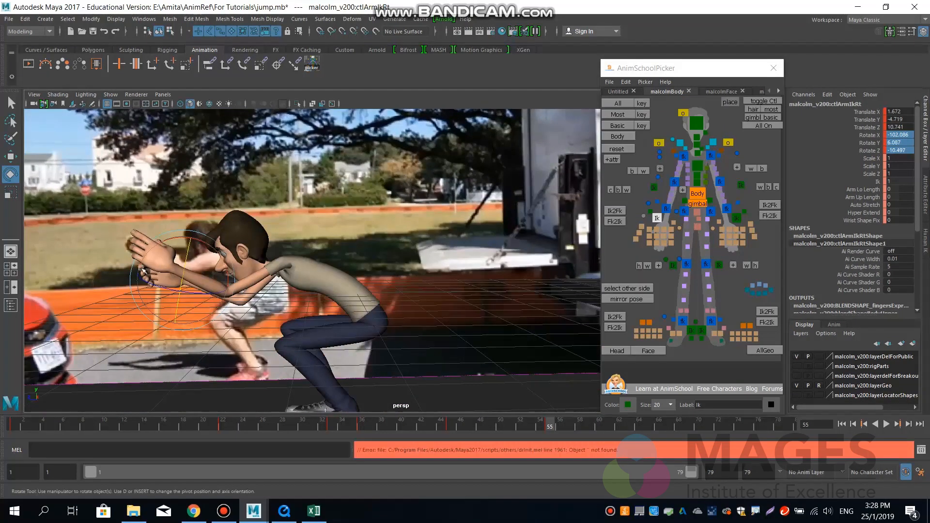
{"action": "left_click_drag", "start_coordinate": [213, 245], "coordinate": [302, 272]}
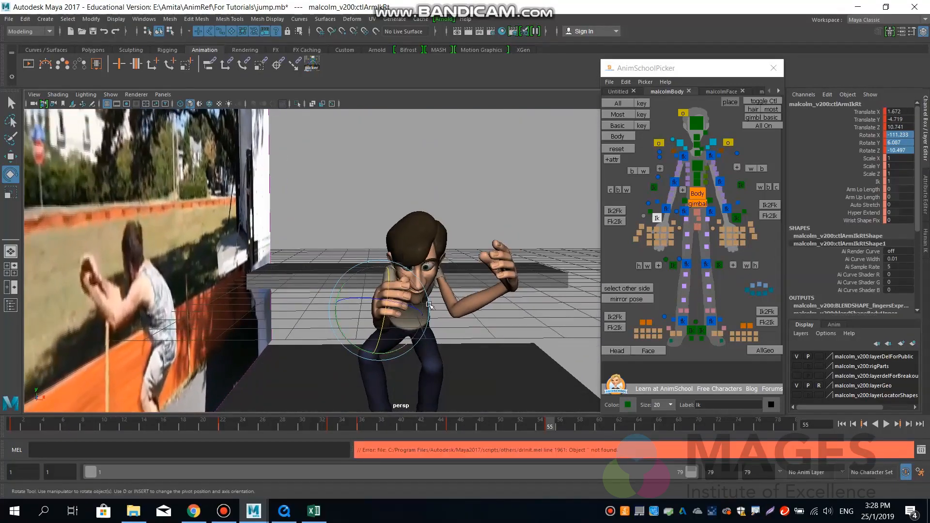
{"action": "mouse_move", "coordinate": [439, 322]}
{"action": "left_mouse_down", "text": "alt"}
{"action": "mouse_move", "coordinate": [453, 324]}
{"action": "mouse_move", "coordinate": [443, 322]}
{"action": "left_mouse_up", "text": "alt"}
{"action": "right_click_drag", "start_coordinate": [443, 322], "coordinate": [432, 321], "text": "alt"}
{"action": "middle_click_drag", "start_coordinate": [432, 321], "coordinate": [436, 289], "text": "alt"}
{"action": "left_click_drag", "start_coordinate": [436, 288], "coordinate": [402, 258], "text": "alt"}
{"action": "key", "text": "w"}
{"action": "left_click", "coordinate": [661, 211]}
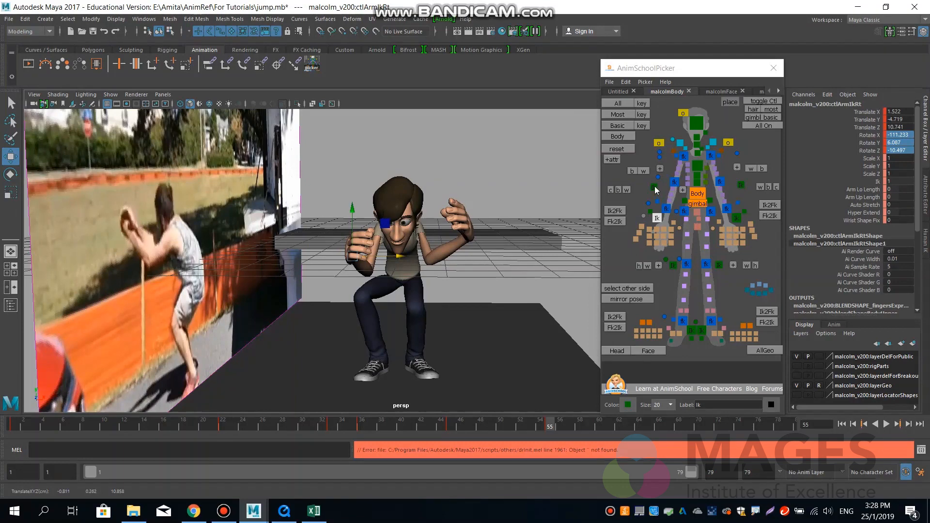
Spread the right and left elbow pole vectors outward, placing the left one at about Translate X 0.88.
{"action": "left_click", "coordinate": [655, 187]}
{"action": "left_click_drag", "start_coordinate": [430, 320], "coordinate": [379, 319]}
{"action": "left_click", "coordinate": [741, 186]}
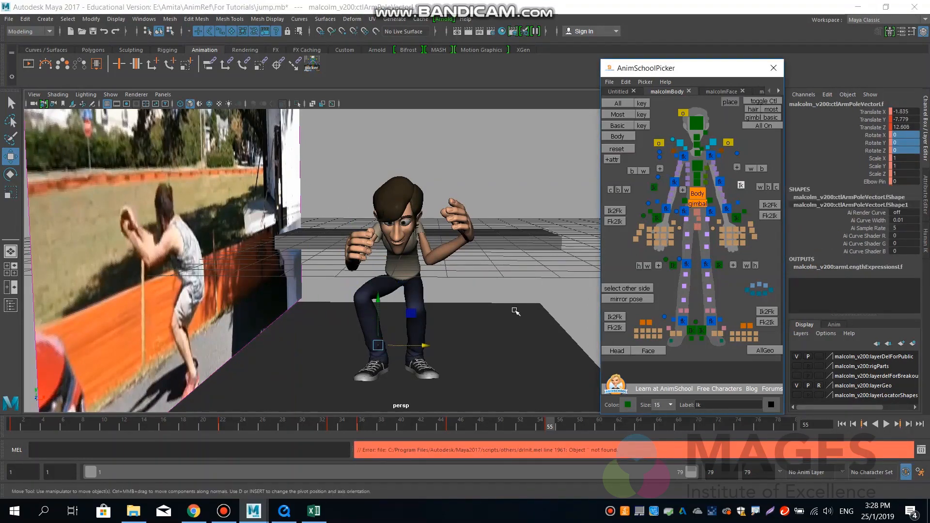
{"action": "middle_click_drag", "start_coordinate": [516, 332], "coordinate": [598, 334]}
Bring the left arm IK control inward to about Translate X -1.33 and shift the body control slightly sideways.
{"action": "left_click", "coordinate": [736, 218]}
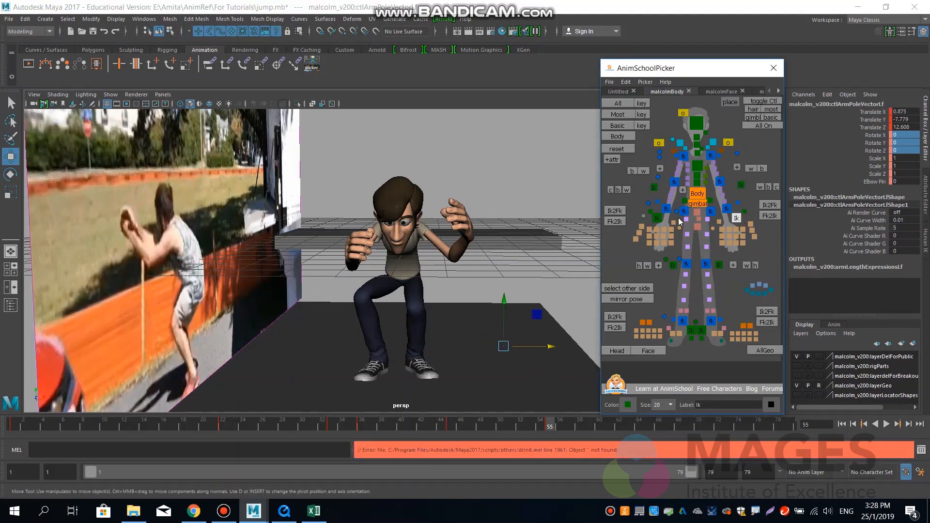
{"action": "left_click_drag", "start_coordinate": [513, 237], "coordinate": [494, 238]}
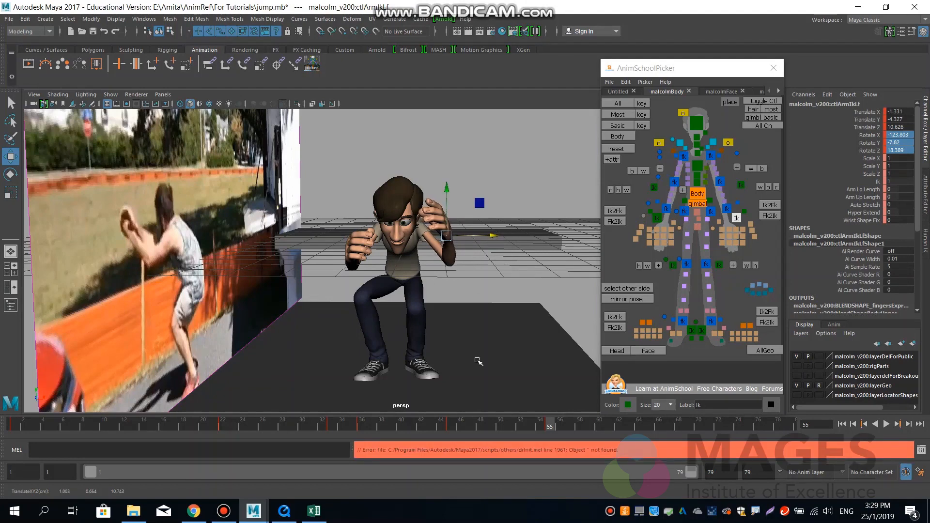
{"action": "left_click", "coordinate": [699, 193]}
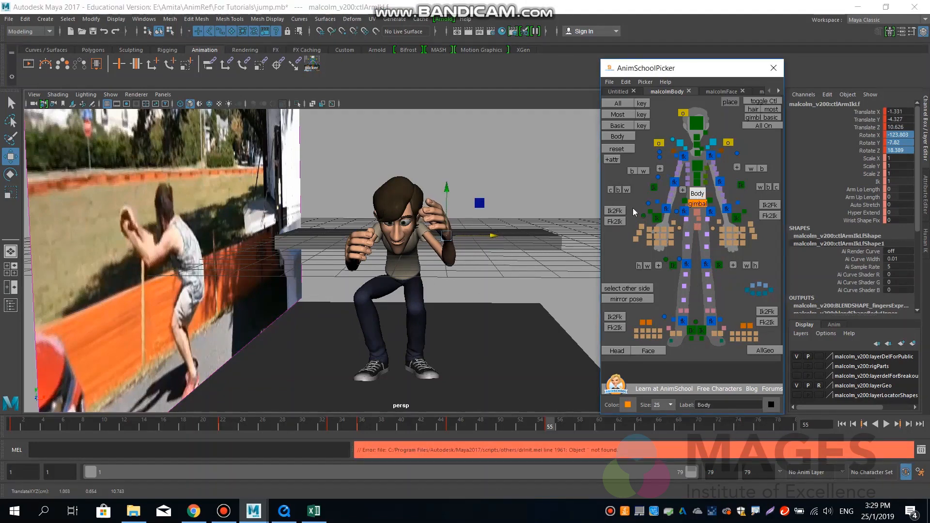
{"action": "left_click_drag", "start_coordinate": [437, 275], "coordinate": [446, 276]}
Move the right knee pole vector forward and down to about Translate X -0.95, Y -3.31, Z 4.94.
{"action": "left_click", "coordinate": [657, 218]}
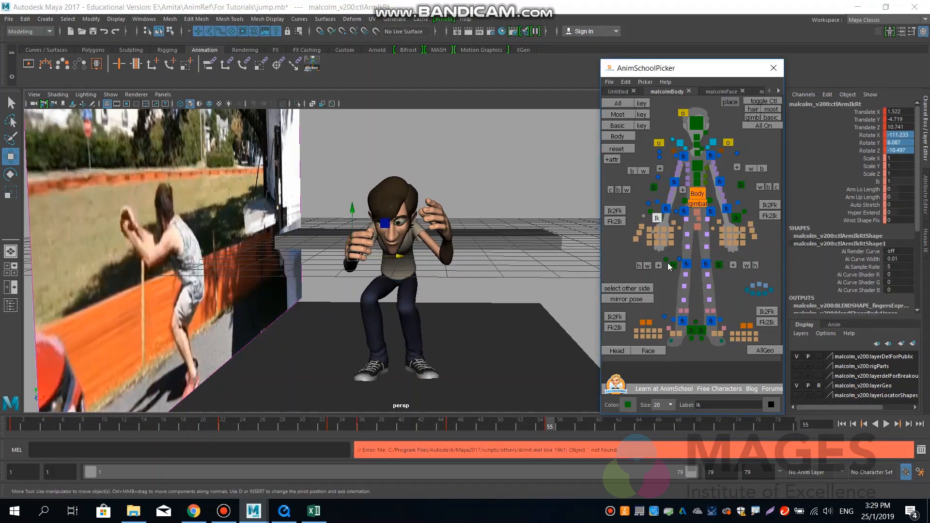
{"action": "left_click", "coordinate": [673, 266]}
{"action": "left_click_drag", "start_coordinate": [470, 301], "coordinate": [356, 304], "text": "alt"}
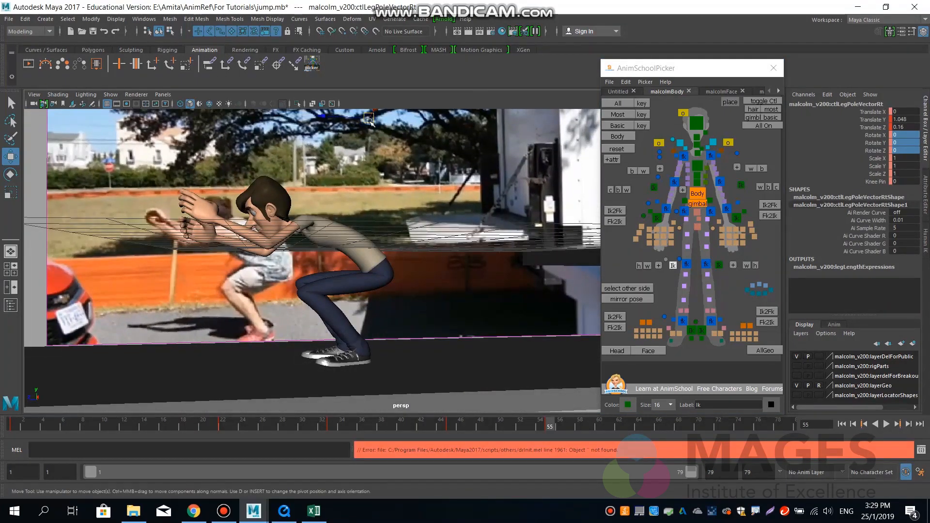
{"action": "left_click_drag", "start_coordinate": [369, 121], "coordinate": [180, 286]}
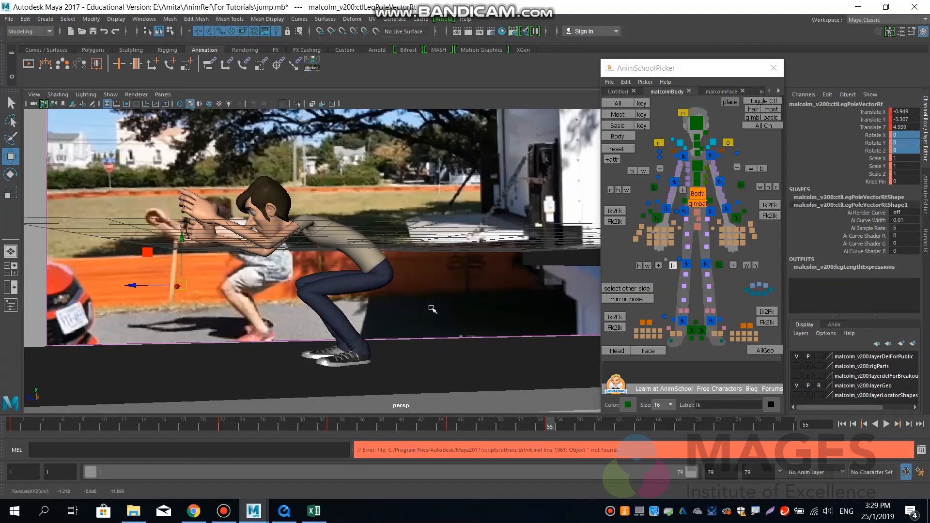
Raise the left knee pole vector in the front-facing perspective view to about Translate X 0.23, Y 4.70, Z -0.09.
{"action": "left_click_drag", "start_coordinate": [457, 318], "coordinate": [373, 278], "text": "alt"}
{"action": "left_click_drag", "start_coordinate": [421, 311], "coordinate": [436, 325], "text": "alt"}
{"action": "left_click", "coordinate": [719, 265]}
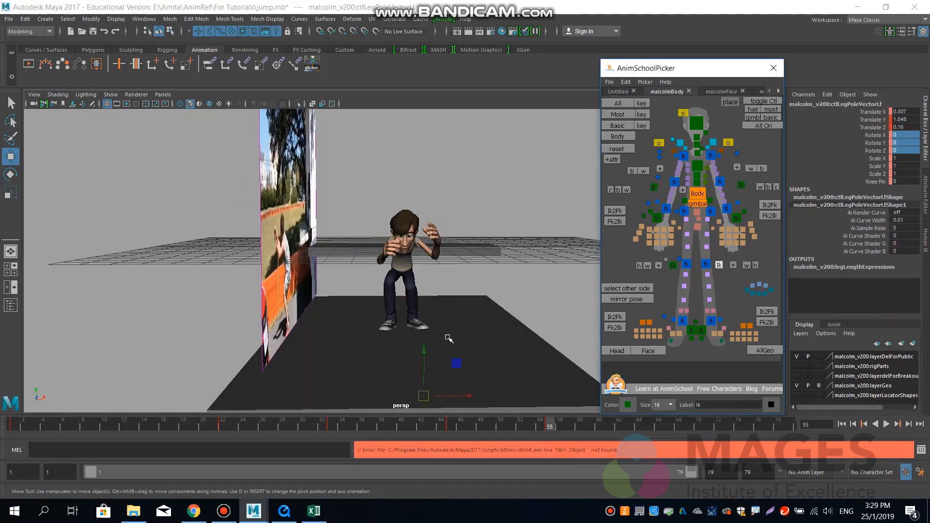
{"action": "left_click_drag", "start_coordinate": [426, 396], "coordinate": [426, 292]}
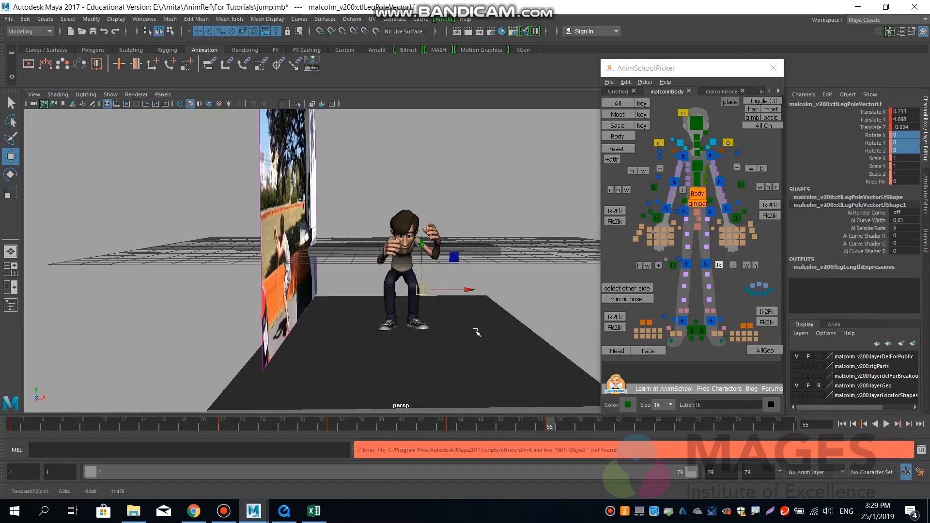
{"action": "left_click_drag", "start_coordinate": [463, 334], "coordinate": [463, 334], "text": "alt"}
Reset Translate X, Y and Z of both shoulder controls to 0.
{"action": "left_click", "coordinate": [698, 226]}
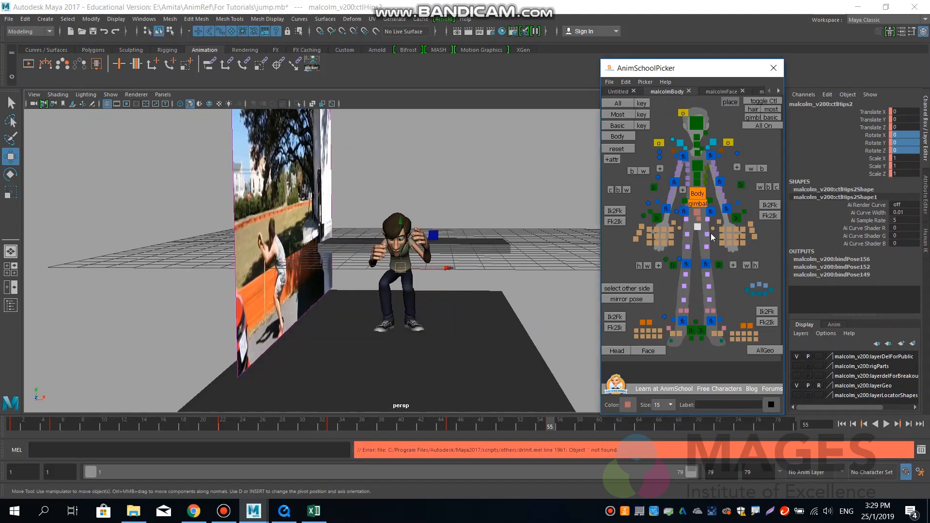
{"action": "left_click_drag", "start_coordinate": [445, 304], "coordinate": [356, 302], "text": "alt"}
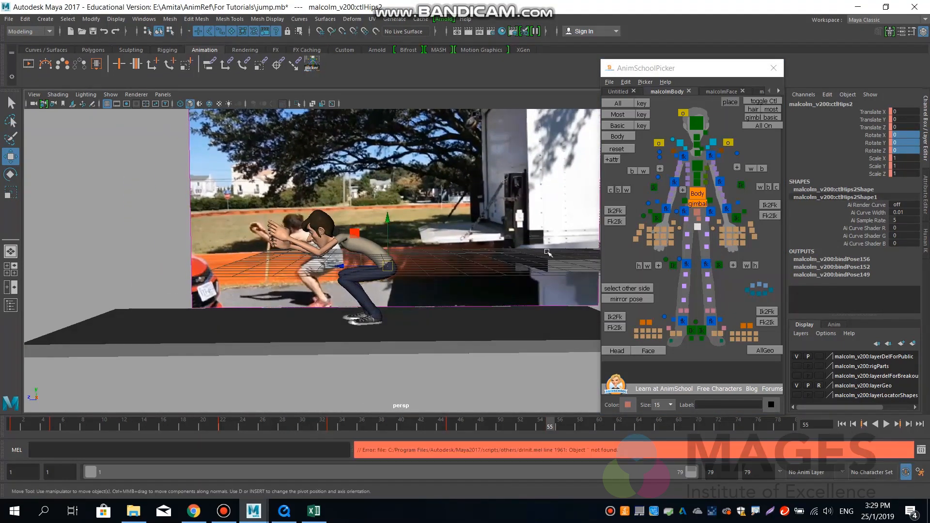
{"action": "left_click", "coordinate": [713, 143]}
{"action": "left_click", "coordinate": [680, 143], "text": "shift"}
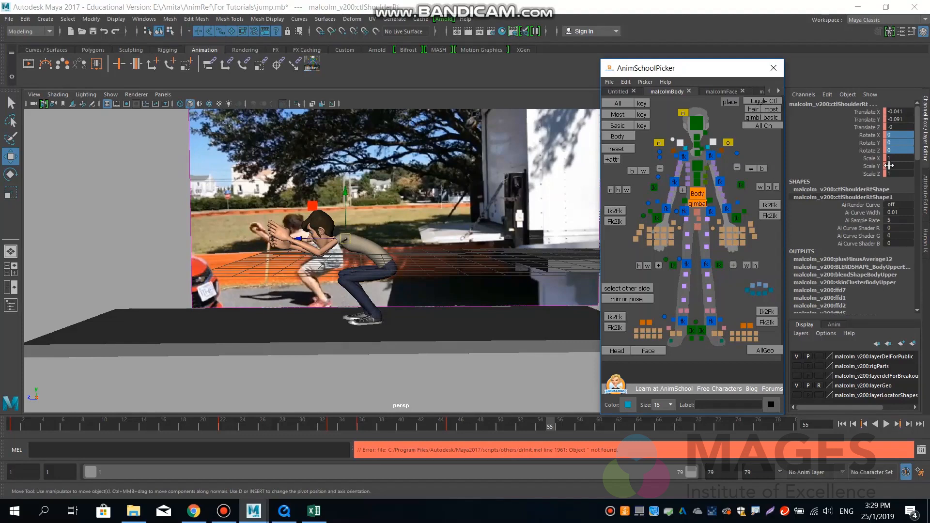
{"action": "left_click_drag", "start_coordinate": [900, 111], "coordinate": [901, 126]}
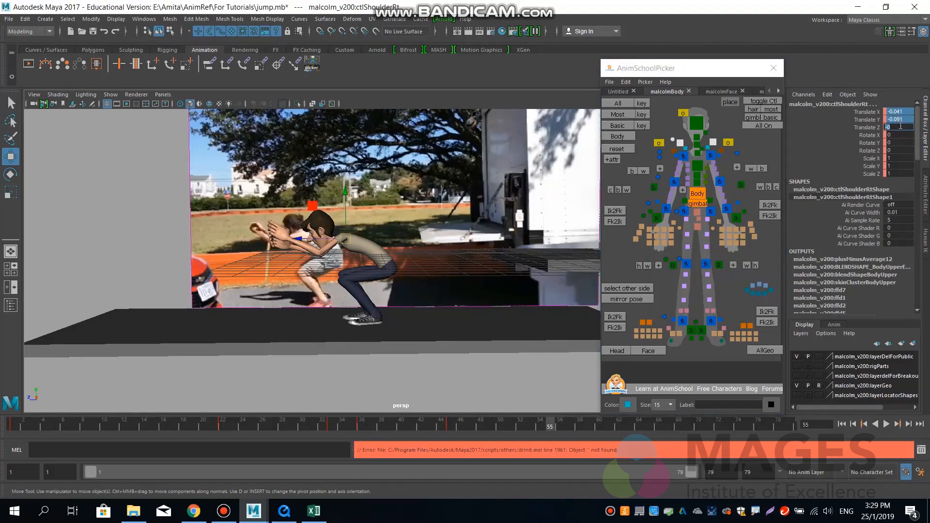
{"action": "type", "text": "0"}
{"action": "key", "text": "Return"}
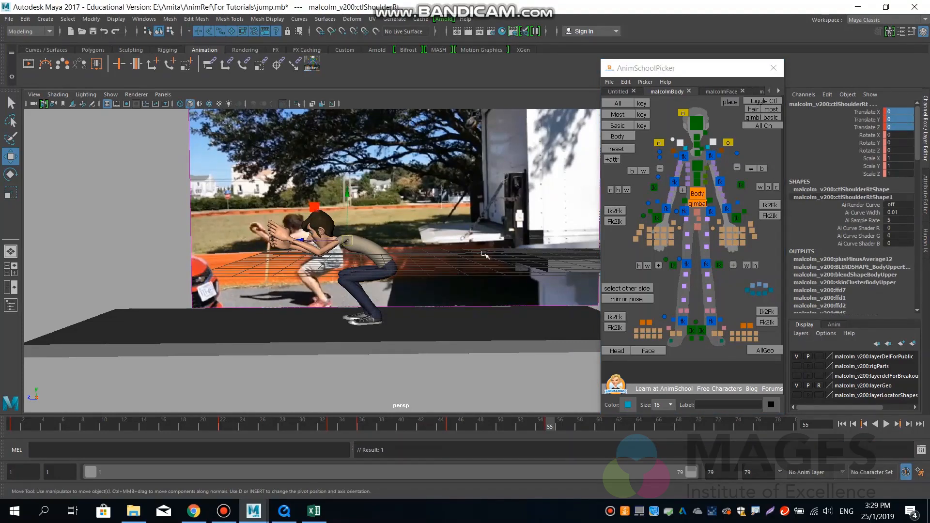
Reposition both shoulder controls together slightly, leaving the right one at about Translate X 0.084, Y 0.026.
{"action": "right_click_drag", "start_coordinate": [306, 272], "coordinate": [477, 271], "text": "alt"}
{"action": "middle_click_drag", "start_coordinate": [322, 265], "coordinate": [267, 264], "text": "alt"}
{"action": "key", "text": "w"}
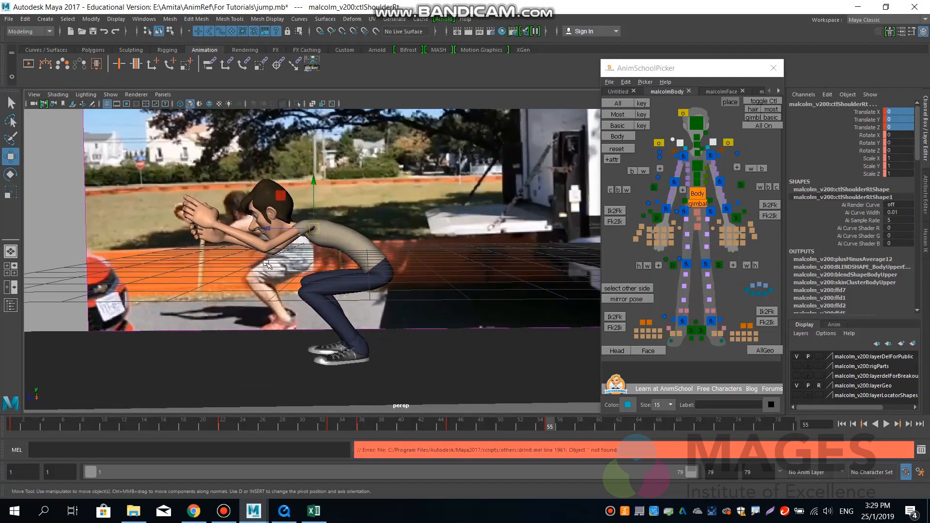
{"action": "left_click_drag", "start_coordinate": [313, 180], "coordinate": [313, 186]}
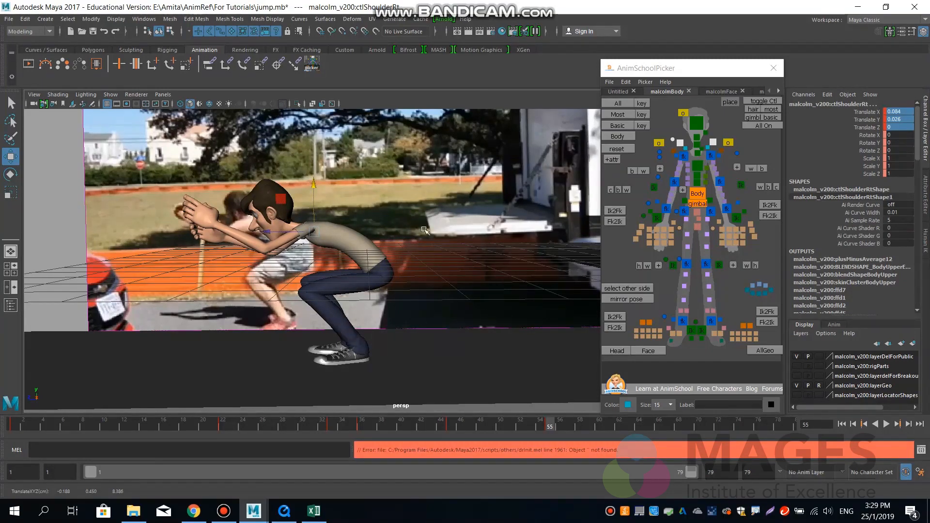
Switch to the side view and scrub the timeline through frame 50 to frame 55 to compare the landing with the reference footage.
{"action": "key", "text": "space"}
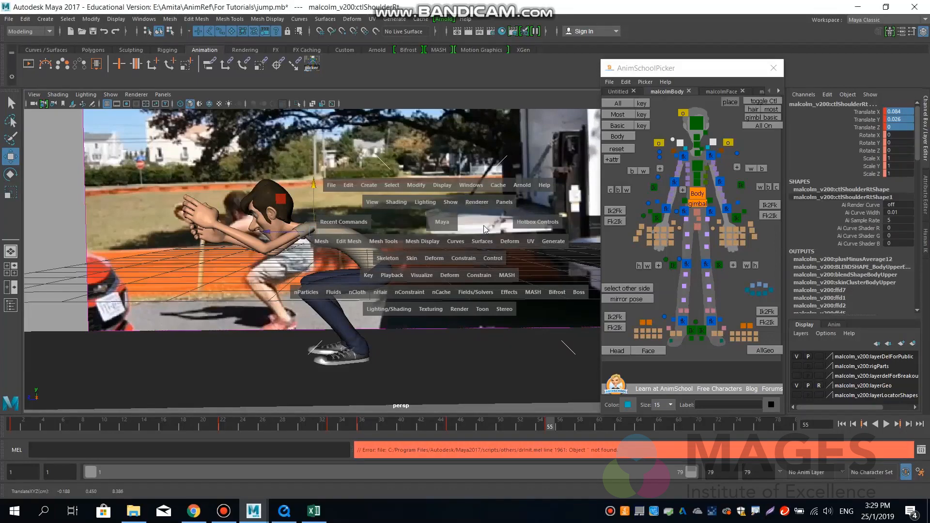
{"action": "left_click_drag", "start_coordinate": [442, 222], "coordinate": [483, 225]}
{"action": "middle_click_drag", "start_coordinate": [395, 353], "coordinate": [419, 284], "text": "alt"}
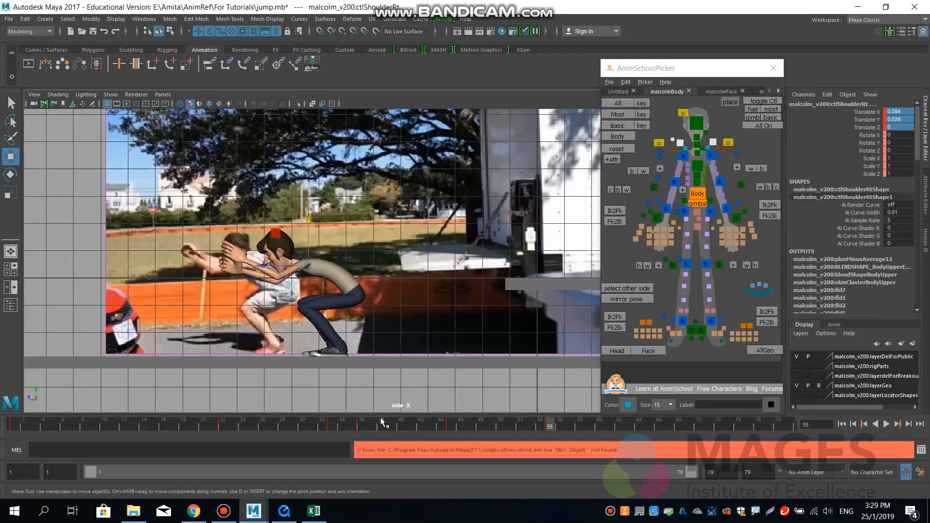
{"action": "left_click_drag", "start_coordinate": [334, 426], "coordinate": [503, 427]}
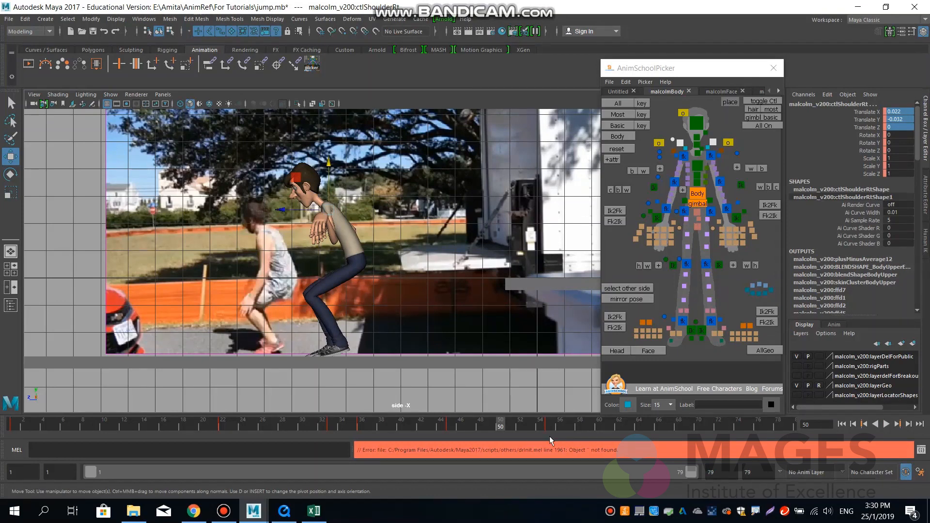
{"action": "left_click_drag", "start_coordinate": [503, 428], "coordinate": [550, 430]}
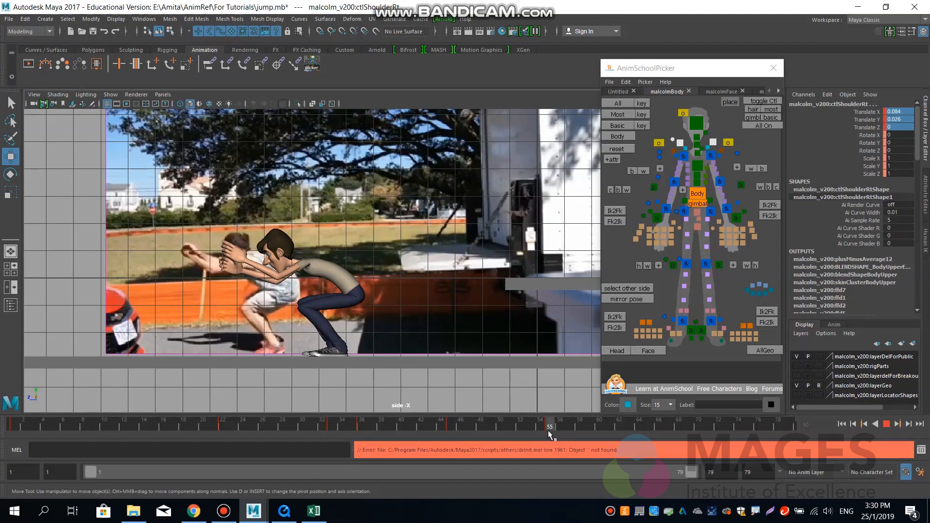
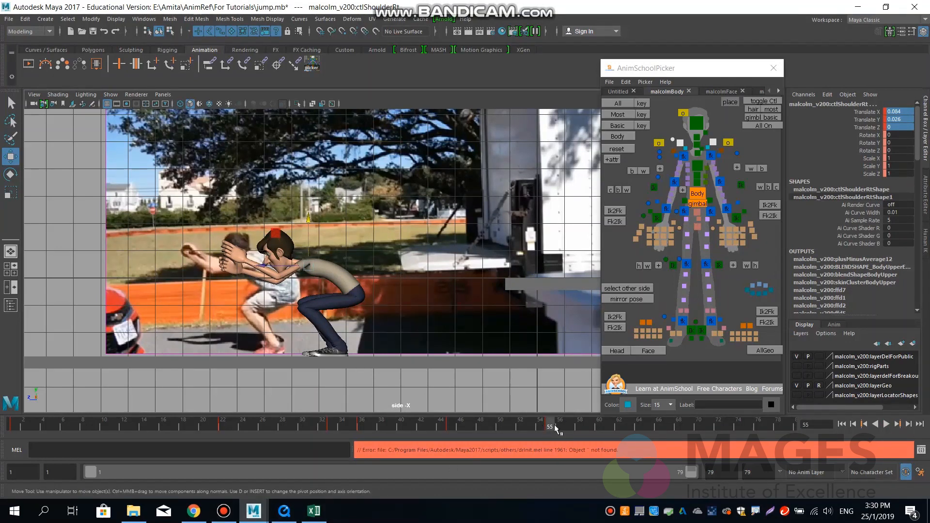
Select all of the character's body controls and key the landing pose at frame 55.
{"action": "left_click", "coordinate": [629, 136]}
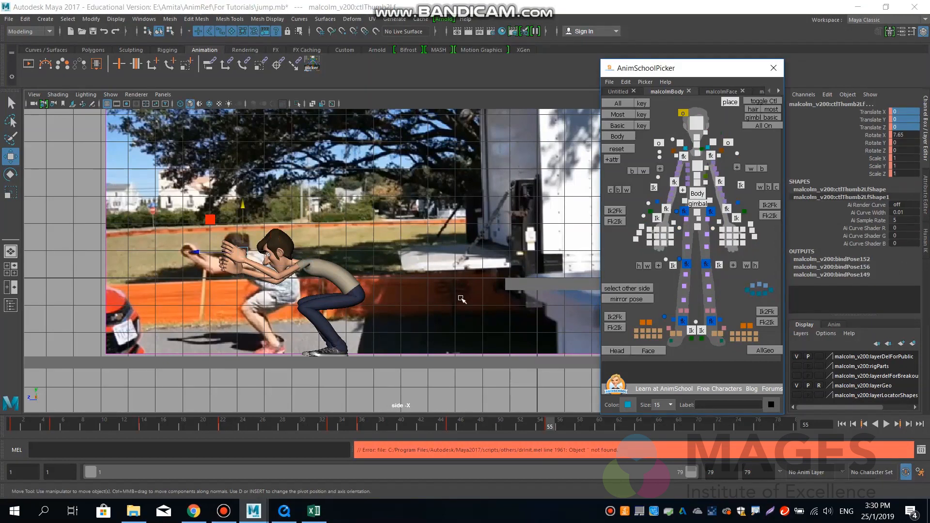
{"action": "key", "text": "s"}
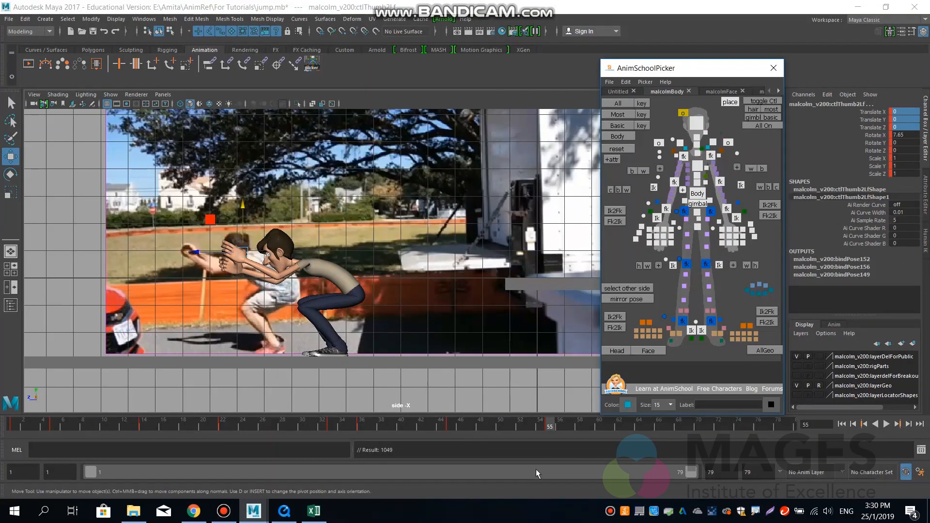
At frame 64, raise the body control out of the crouch to about Translate Y -3.77, Z 6.895.
{"action": "left_click", "coordinate": [639, 425]}
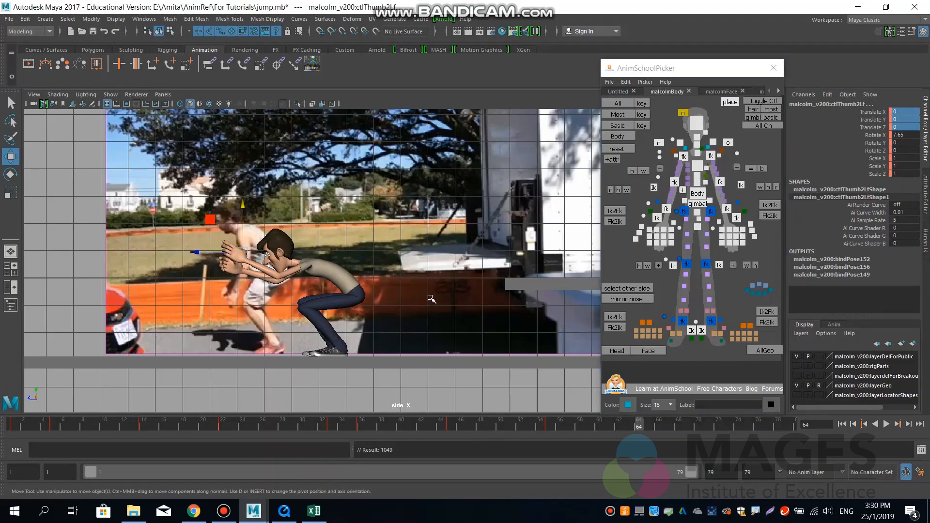
{"action": "left_click", "coordinate": [699, 203]}
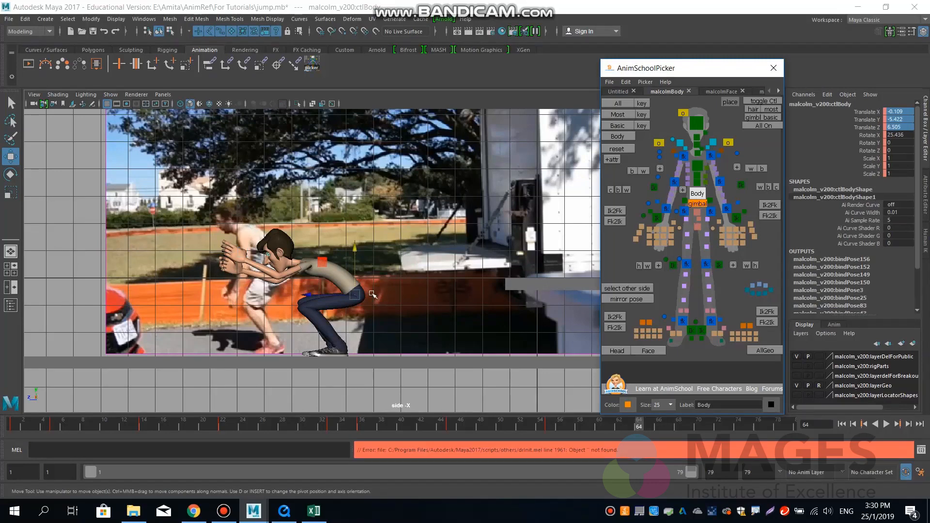
{"action": "left_click_drag", "start_coordinate": [355, 294], "coordinate": [347, 250]}
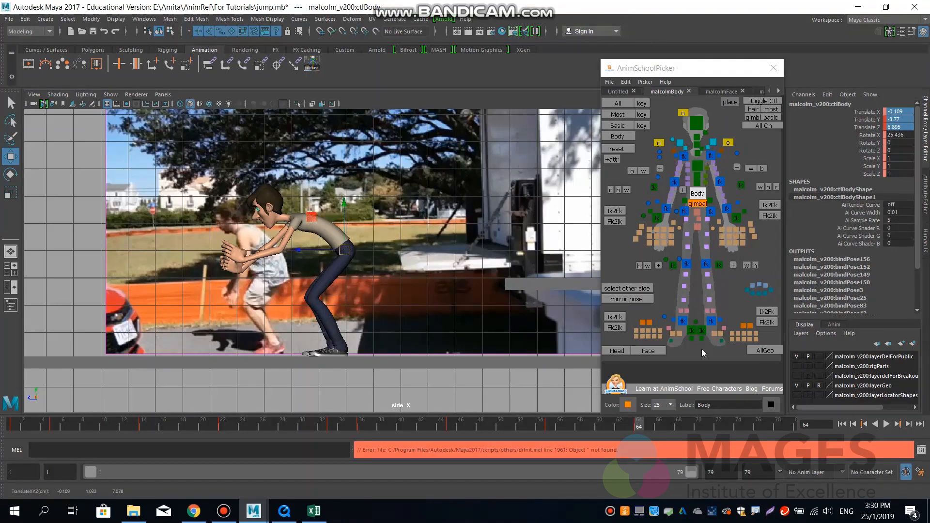
Set the left foot IK control's Foot Roll to 0.1 at frame 64.
{"action": "left_click", "coordinate": [702, 332]}
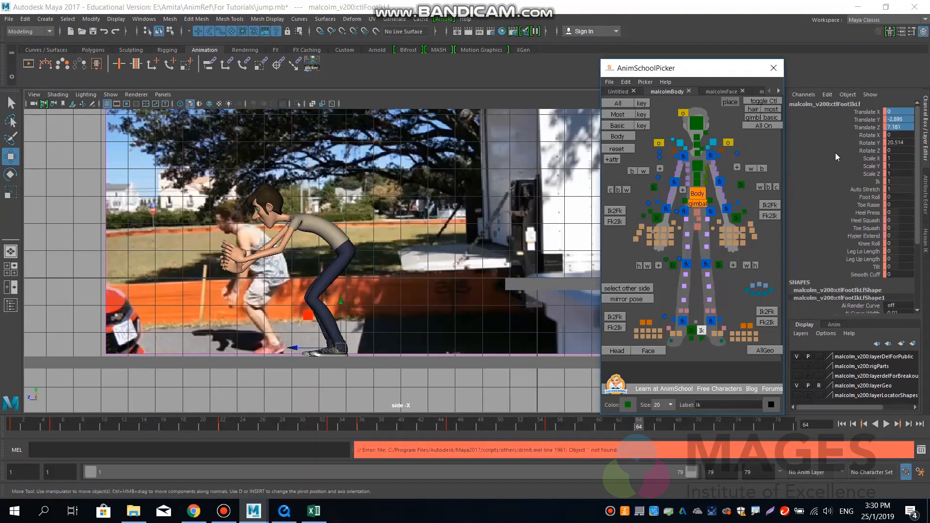
{"action": "left_click", "coordinate": [872, 198]}
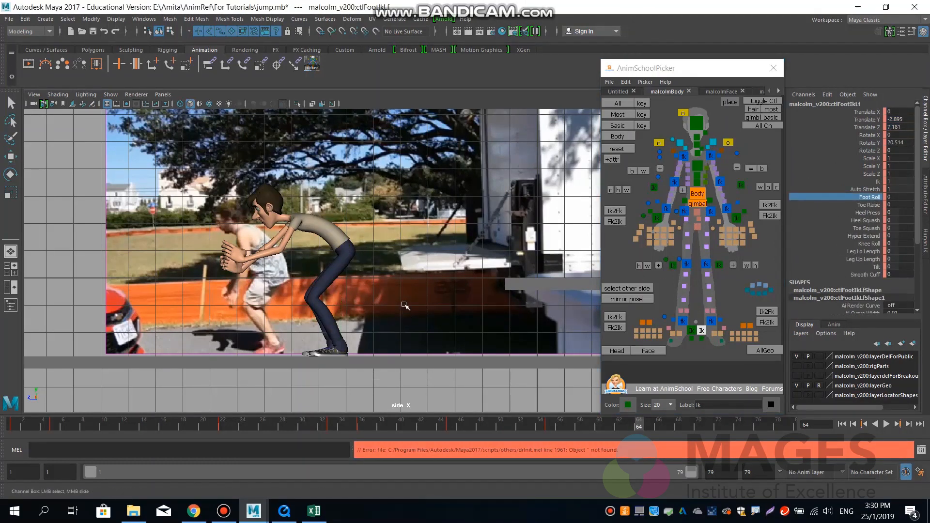
{"action": "middle_click_drag", "start_coordinate": [405, 306], "coordinate": [404, 304]}
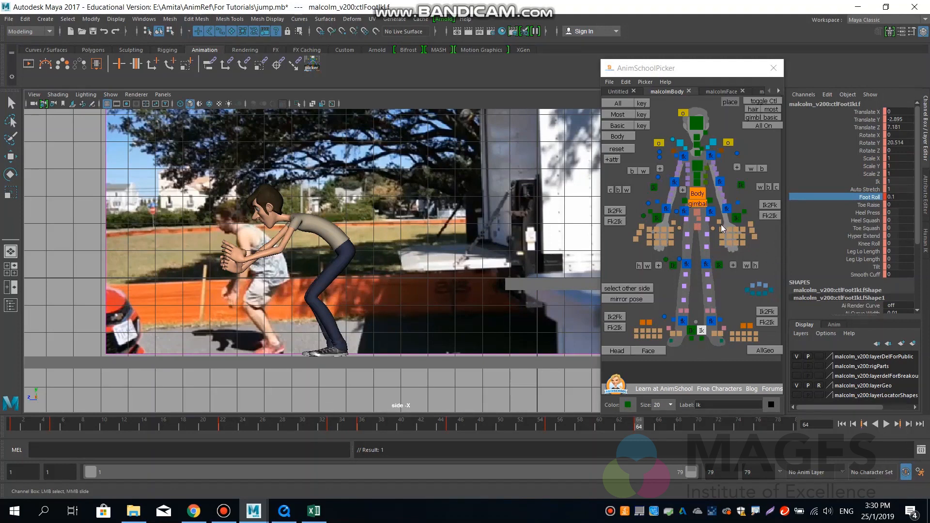
Shift the body control forward to about Translate Z 7.215 and straighten the torso to about Rotate X 6.943.
{"action": "left_click", "coordinate": [698, 193]}
{"action": "key", "text": "w"}
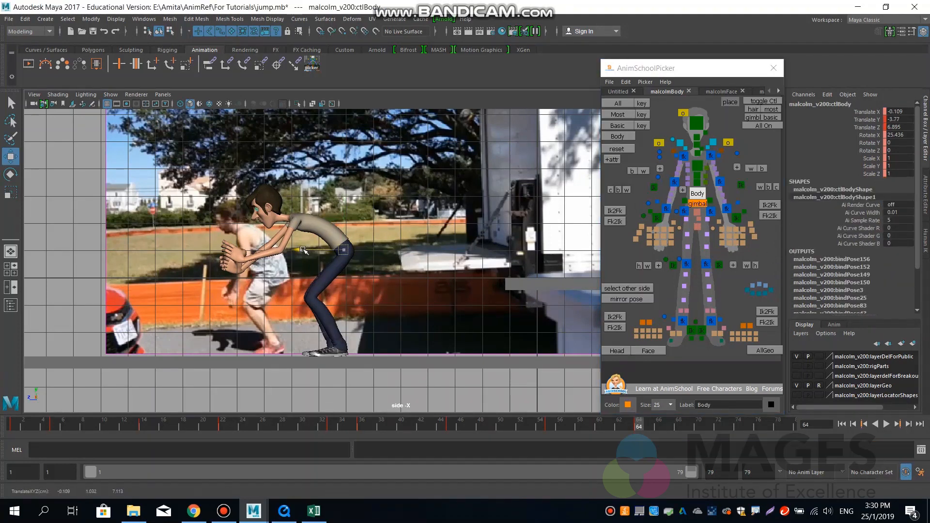
{"action": "left_click_drag", "start_coordinate": [303, 250], "coordinate": [311, 250]}
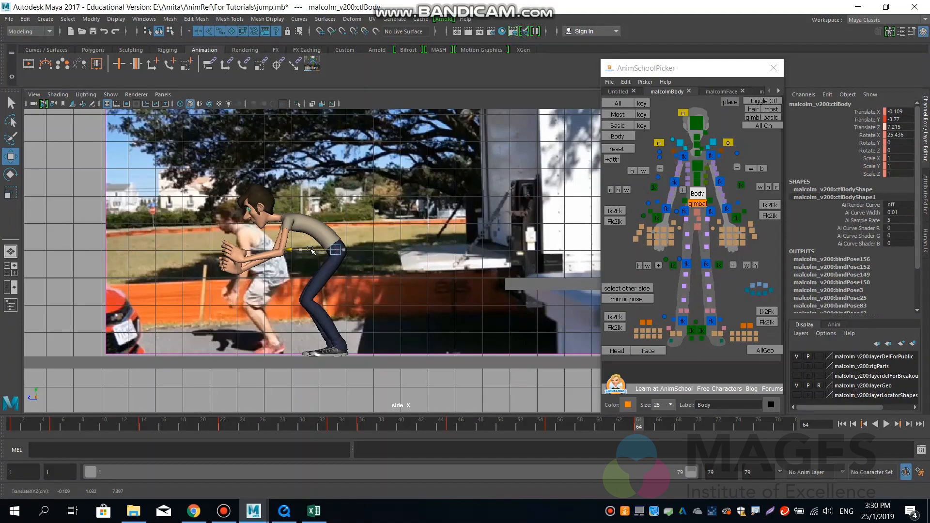
{"action": "left_click_drag", "start_coordinate": [310, 250], "coordinate": [311, 250]}
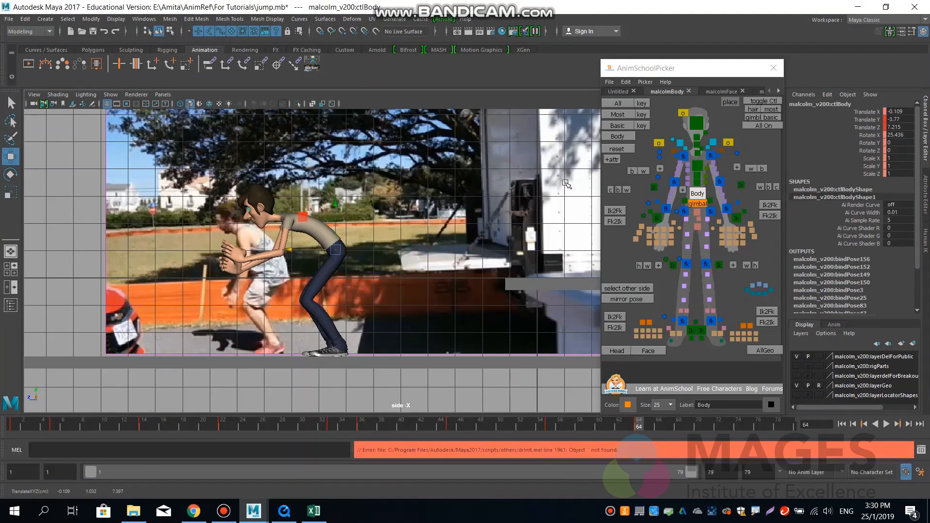
{"action": "key", "text": "e"}
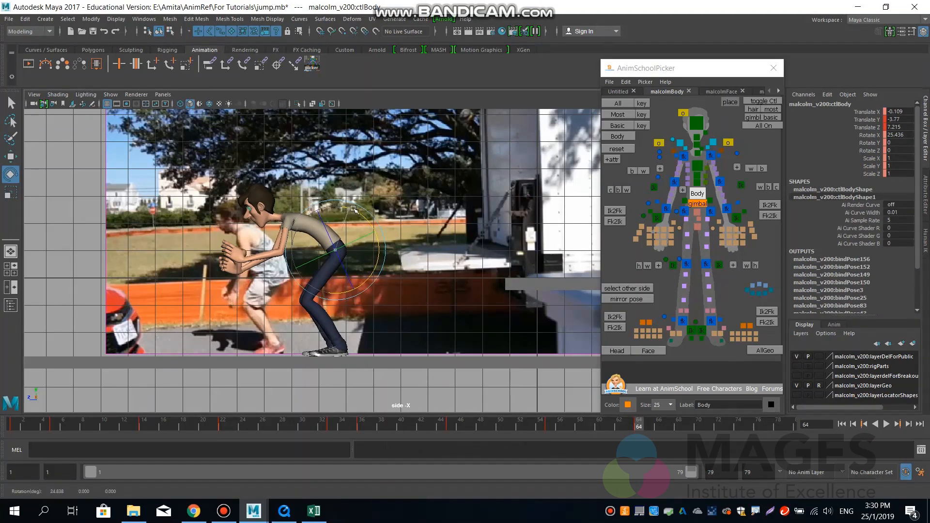
{"action": "left_click_drag", "start_coordinate": [353, 210], "coordinate": [363, 214]}
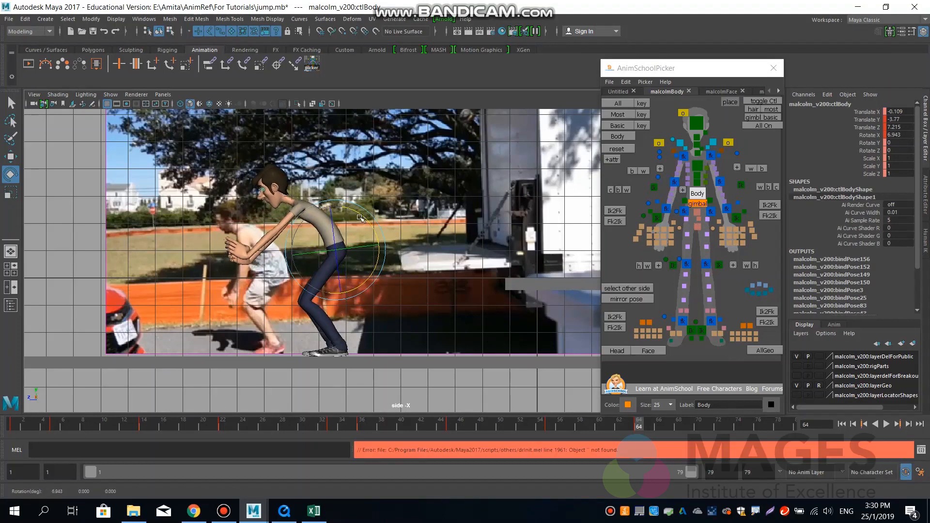
Lower the left hand IK control beside the thigh to about Translate Y -4.718, Z 8.867, and rotate it to about -18.386, -40.367, 36.506.
{"action": "key", "text": "w"}
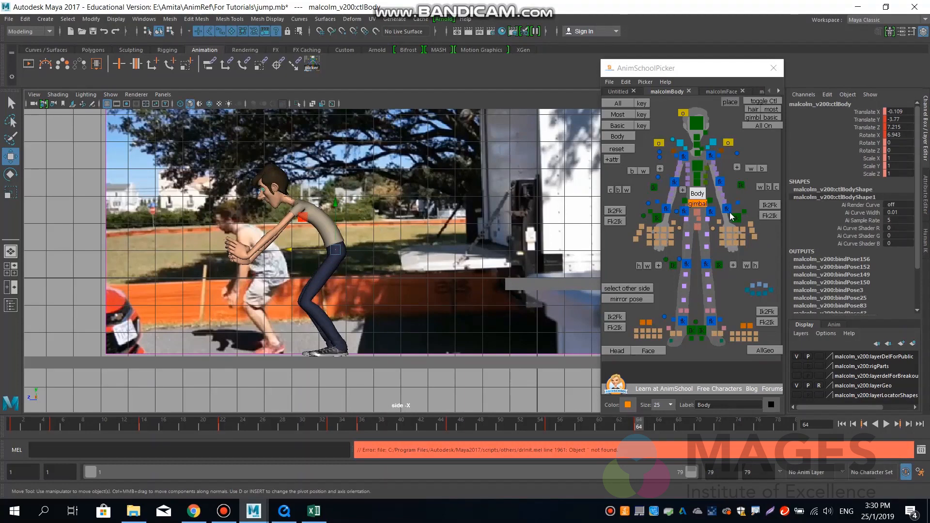
{"action": "left_click", "coordinate": [736, 218]}
{"action": "left_click_drag", "start_coordinate": [246, 263], "coordinate": [294, 276]}
{"action": "key", "text": "e"}
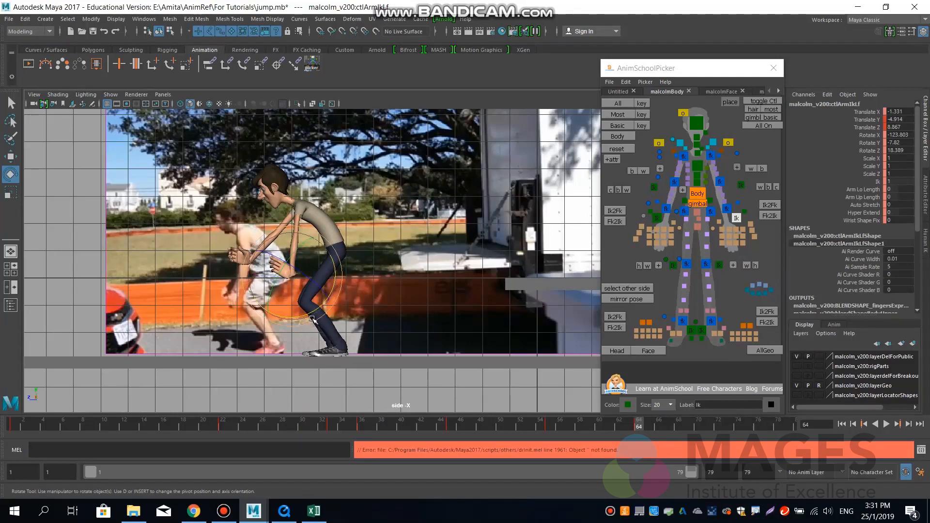
{"action": "left_click_drag", "start_coordinate": [312, 320], "coordinate": [266, 297]}
{"action": "key", "text": "w"}
{"action": "key", "text": "e"}
{"action": "key", "text": "w"}
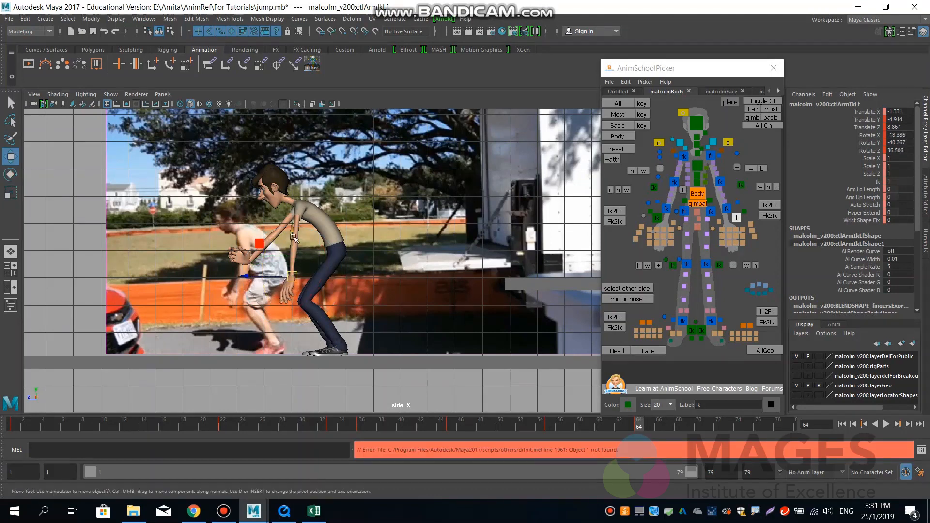
{"action": "left_click_drag", "start_coordinate": [295, 233], "coordinate": [295, 228]}
Move the left elbow pole vector up behind the arm to about Translate X 0.875, Y -4.599, Z 10.92.
{"action": "left_click", "coordinate": [740, 185]}
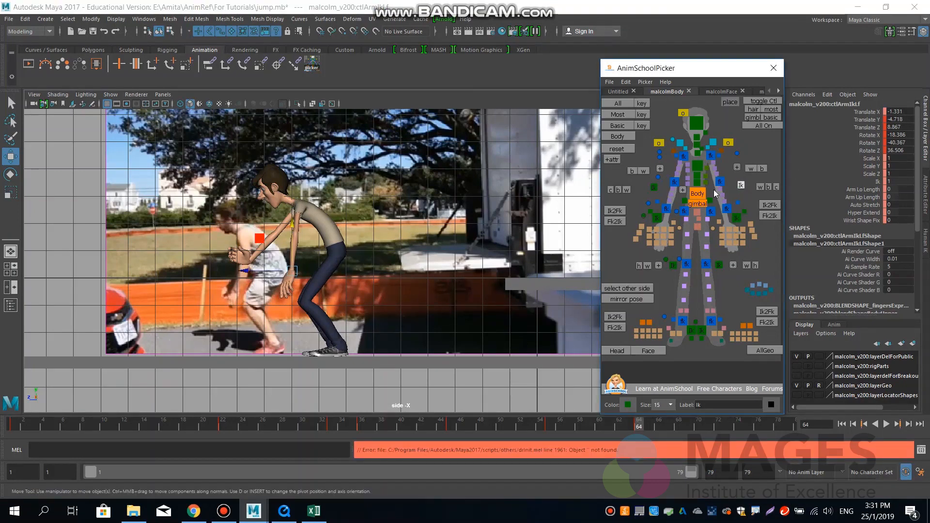
{"action": "left_click_drag", "start_coordinate": [283, 328], "coordinate": [331, 245]}
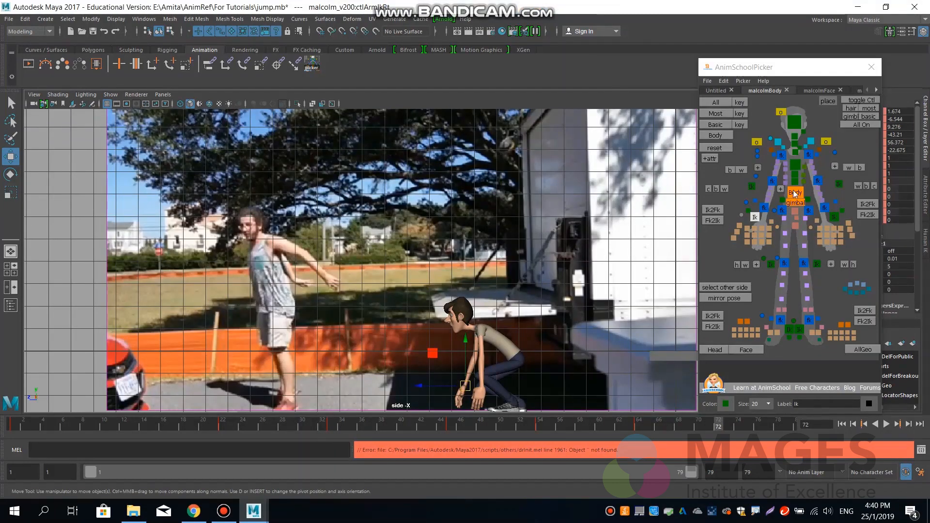
Raise the body control at frame 72 to about Translate Y -2.956, Z 7.404, and play the motion from frame 64 to frame 72.
{"action": "left_click", "coordinate": [795, 194]}
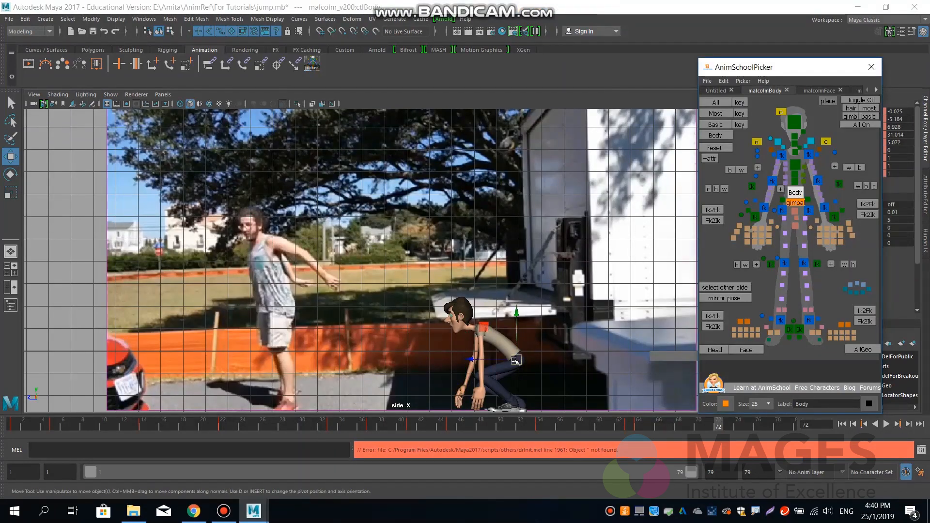
{"action": "left_click_drag", "start_coordinate": [515, 361], "coordinate": [504, 311]}
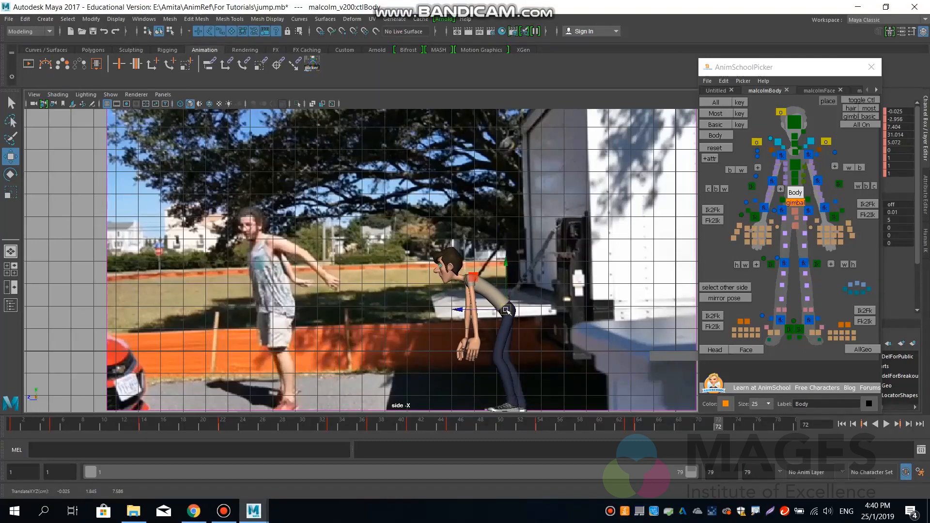
{"action": "left_click", "coordinate": [639, 425]}
{"action": "key", "text": "alt+v"}
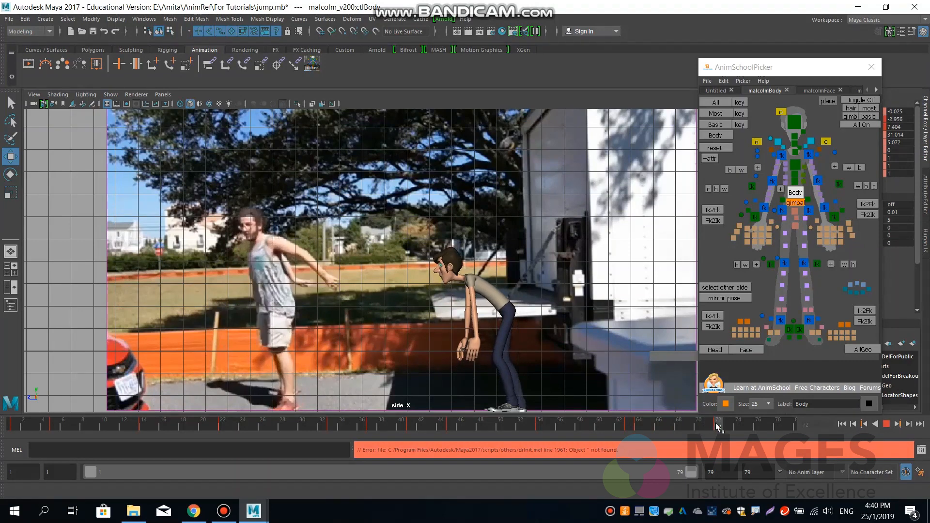
{"action": "mouse_move", "coordinate": [716, 422]}
{"action": "left_mouse_down"}
{"action": "mouse_move", "coordinate": [639, 426]}
{"action": "mouse_move", "coordinate": [729, 423]}
{"action": "mouse_move", "coordinate": [719, 425]}
{"action": "left_mouse_up"}
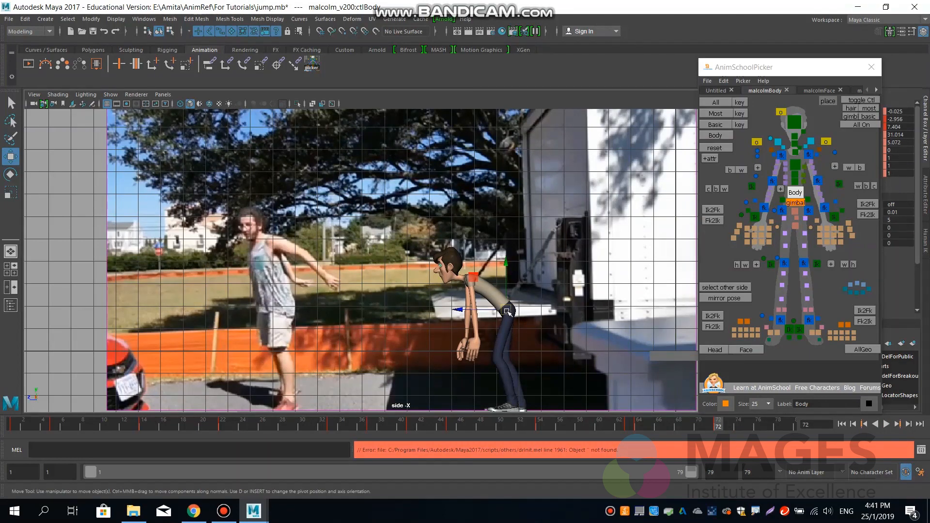
Reposition the body control over the feet at about Translate X -0.416, Y -2.848, Z 7.209, checking it in the perspective view.
{"action": "mouse_move", "coordinate": [508, 311]}
{"action": "left_mouse_down"}
{"action": "mouse_move", "coordinate": [482, 289]}
{"action": "mouse_move", "coordinate": [449, 285]}
{"action": "left_mouse_up"}
{"action": "key", "text": "space"}
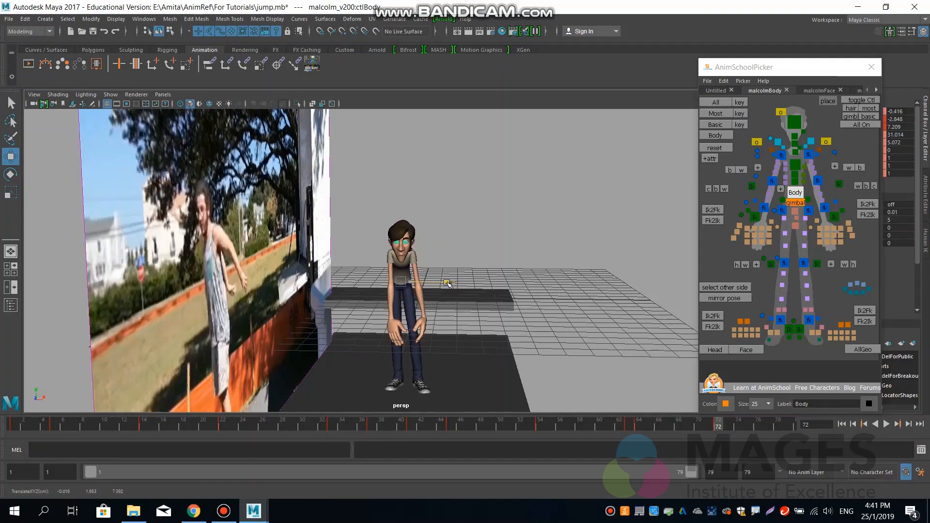
{"action": "left_click_drag", "start_coordinate": [464, 330], "coordinate": [372, 327], "text": "alt"}
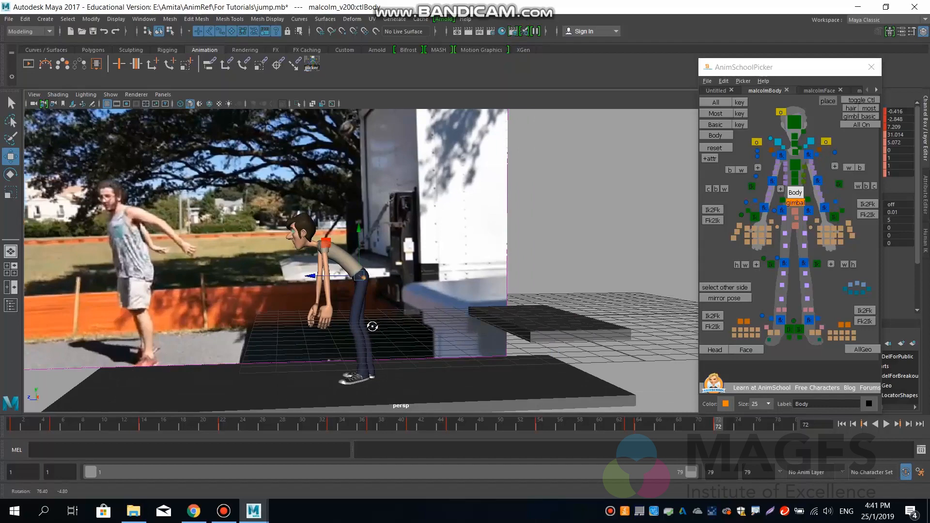
{"action": "left_click", "coordinate": [322, 276]}
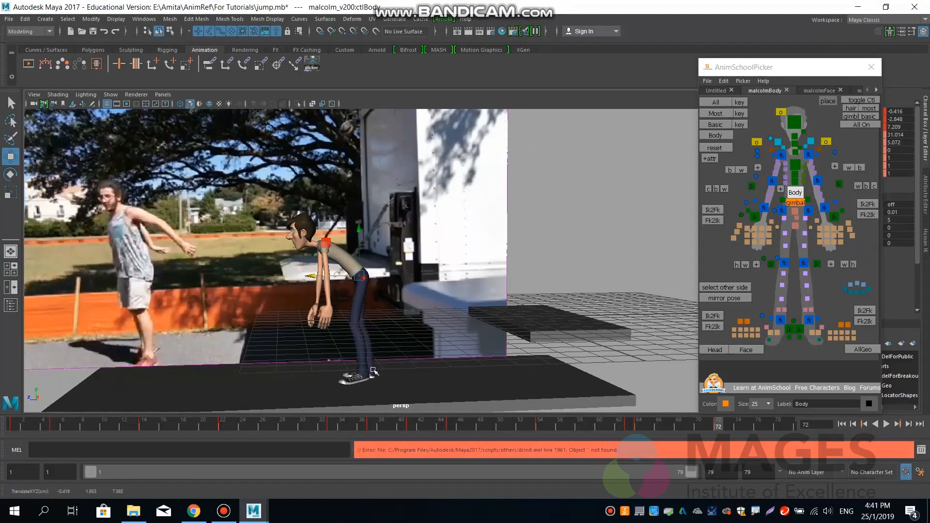
Turn the left foot IK control to about Rotate Y 37.932 and move it to about Translate X 0.236, Y -2.639.
{"action": "middle_click_drag", "start_coordinate": [388, 363], "coordinate": [478, 313], "text": "alt"}
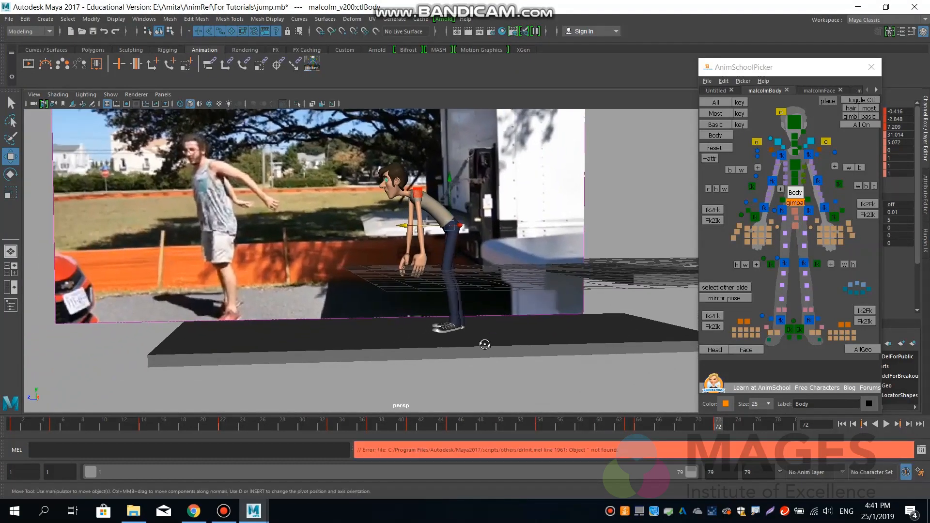
{"action": "left_click_drag", "start_coordinate": [485, 344], "coordinate": [486, 349], "text": "alt"}
{"action": "left_click", "coordinate": [799, 329]}
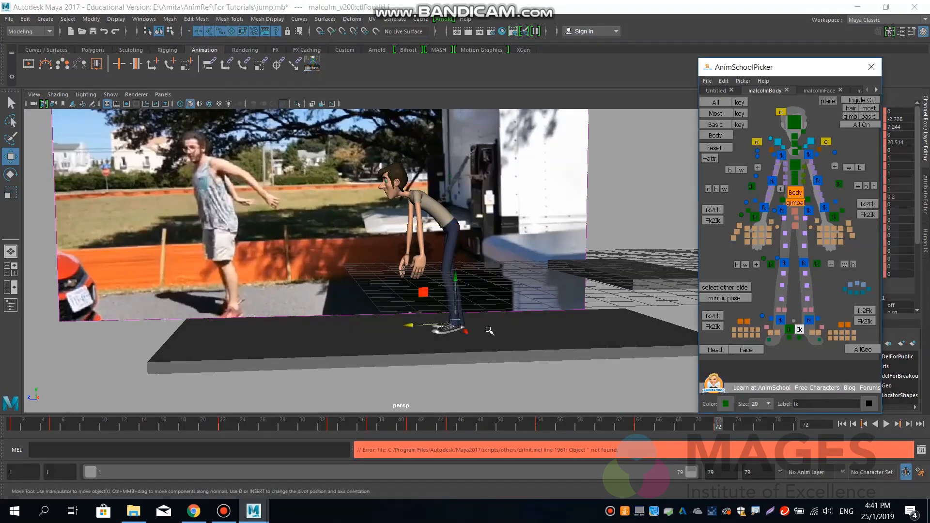
{"action": "key", "text": "e"}
{"action": "left_click_drag", "start_coordinate": [462, 331], "coordinate": [453, 299]}
{"action": "key", "text": "w"}
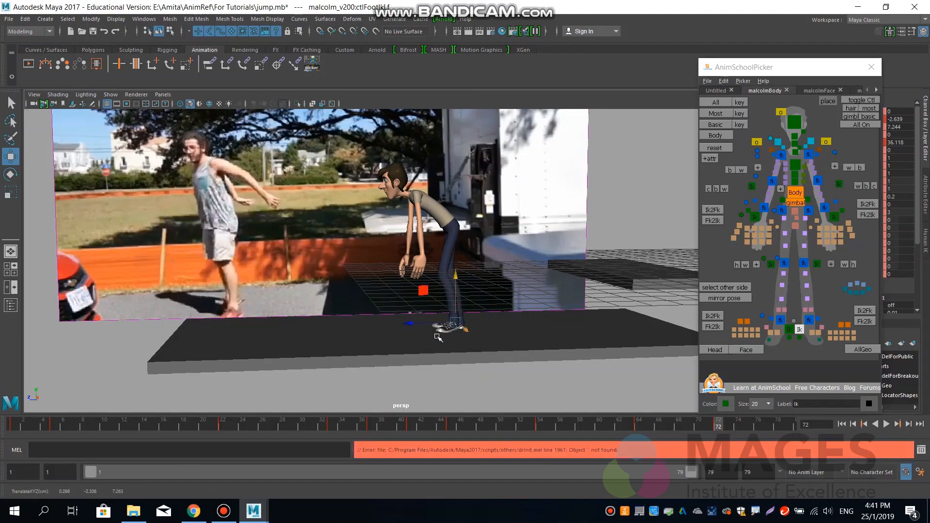
{"action": "right_click_drag", "start_coordinate": [437, 338], "coordinate": [537, 357], "text": "alt"}
{"action": "left_click_drag", "start_coordinate": [538, 357], "coordinate": [485, 381], "text": "alt"}
{"action": "key", "text": "e"}
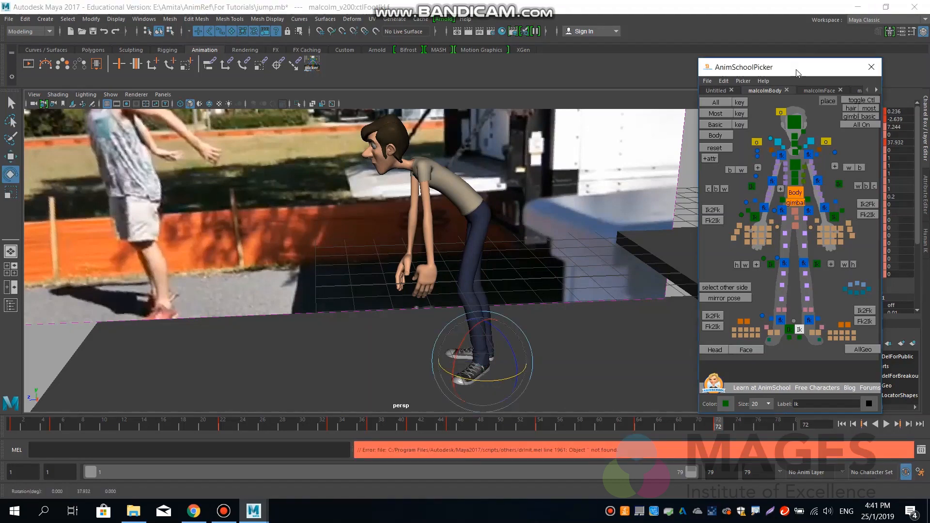
Move the picker window clear of the channel values and play the motion from frame 64 to frame 72.
{"action": "left_click_drag", "start_coordinate": [800, 69], "coordinate": [739, 89]}
{"action": "left_click_drag", "start_coordinate": [498, 341], "coordinate": [543, 343], "text": "alt"}
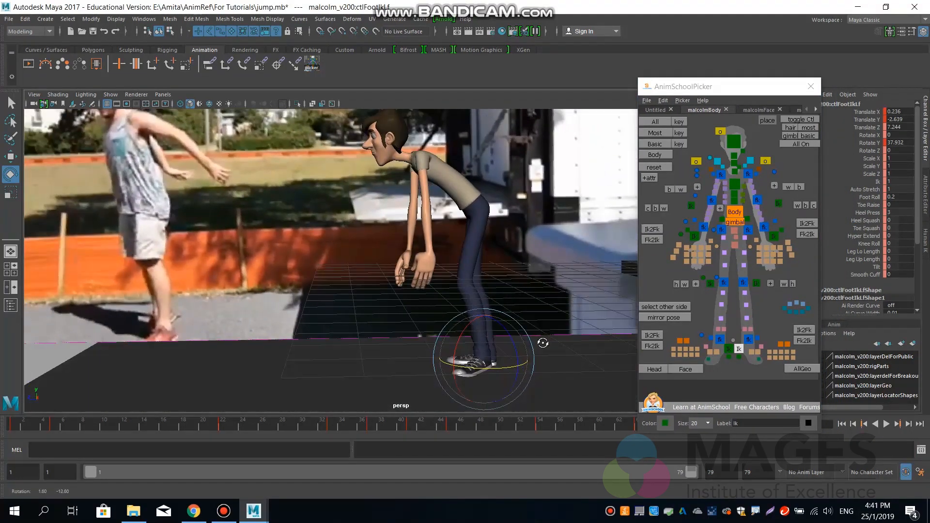
{"action": "left_click_drag", "start_coordinate": [729, 84], "coordinate": [729, 57]}
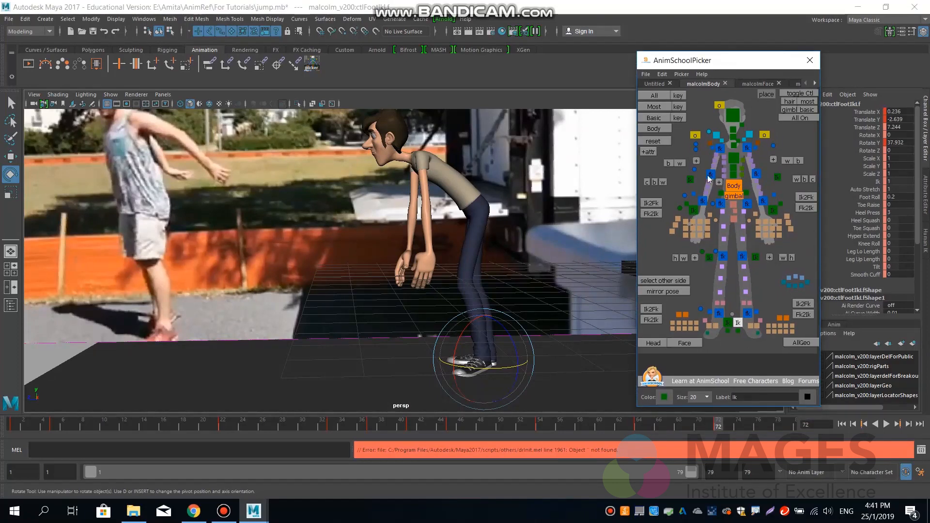
{"action": "left_click", "coordinate": [639, 426]}
{"action": "key", "text": "alt+v"}
{"action": "left_click_drag", "start_coordinate": [725, 425], "coordinate": [720, 427]}
Move the left foot outward and forward to about Translate X 0.575, Z 7.41, and select the body control.
{"action": "key", "text": "w"}
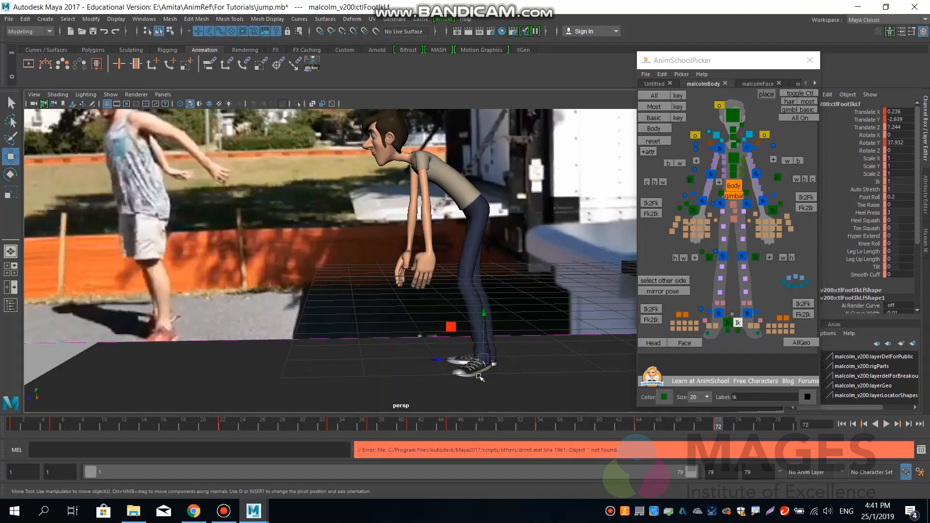
{"action": "left_click_drag", "start_coordinate": [477, 366], "coordinate": [424, 408], "text": "alt"}
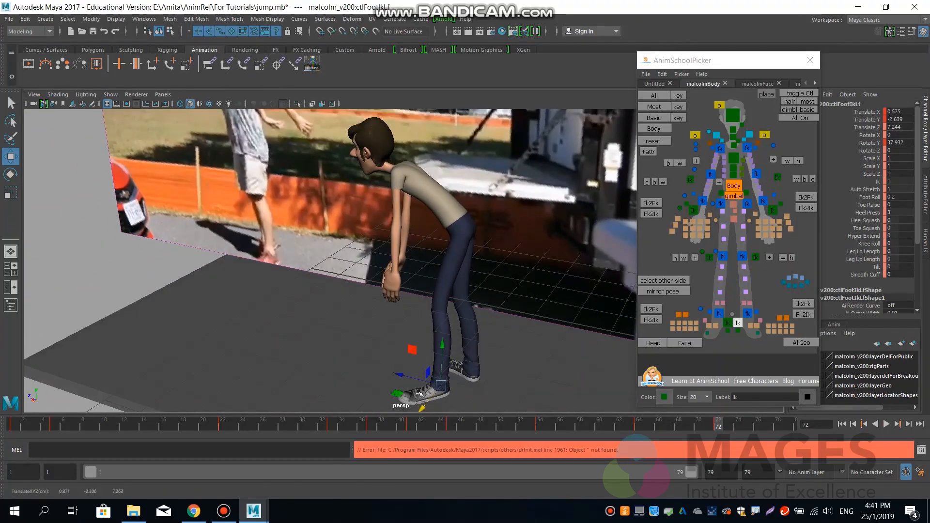
{"action": "left_click_drag", "start_coordinate": [412, 377], "coordinate": [408, 373]}
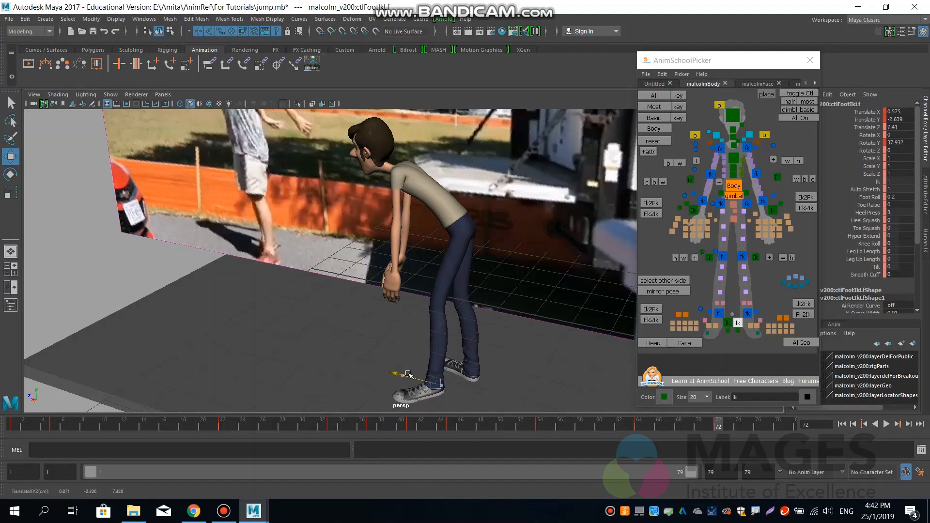
{"action": "left_click_drag", "start_coordinate": [394, 326], "coordinate": [448, 306], "text": "alt"}
{"action": "left_click", "coordinate": [733, 187]}
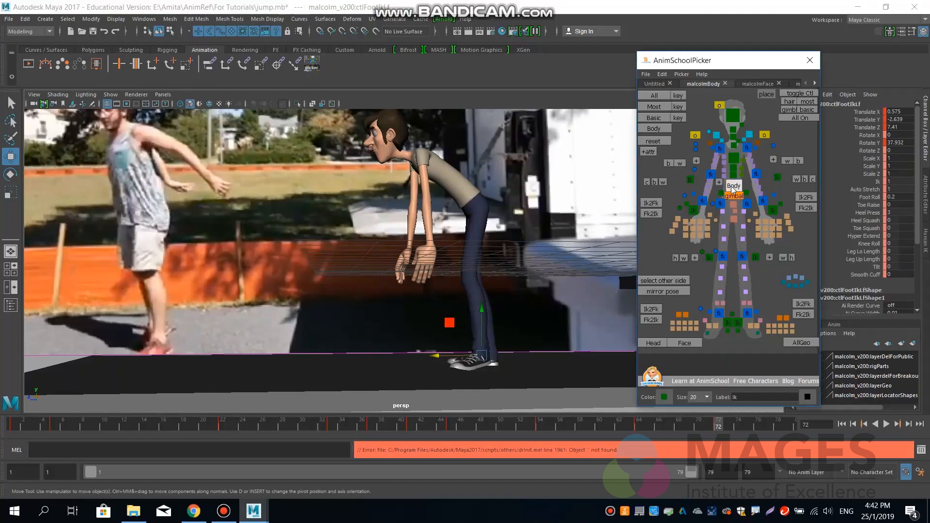
Shift the body control to about Translate Z 7.339 and straighten it to about Rotate X -5.662, Y 12.333, Z 4.471.
{"action": "left_click_drag", "start_coordinate": [446, 205], "coordinate": [431, 182]}
{"action": "key", "text": "e"}
{"action": "mouse_move", "coordinate": [504, 228]}
{"action": "left_mouse_down", "text": "alt"}
{"action": "mouse_move", "coordinate": [535, 236]}
{"action": "mouse_move", "coordinate": [493, 233]}
{"action": "left_mouse_up", "text": "alt"}
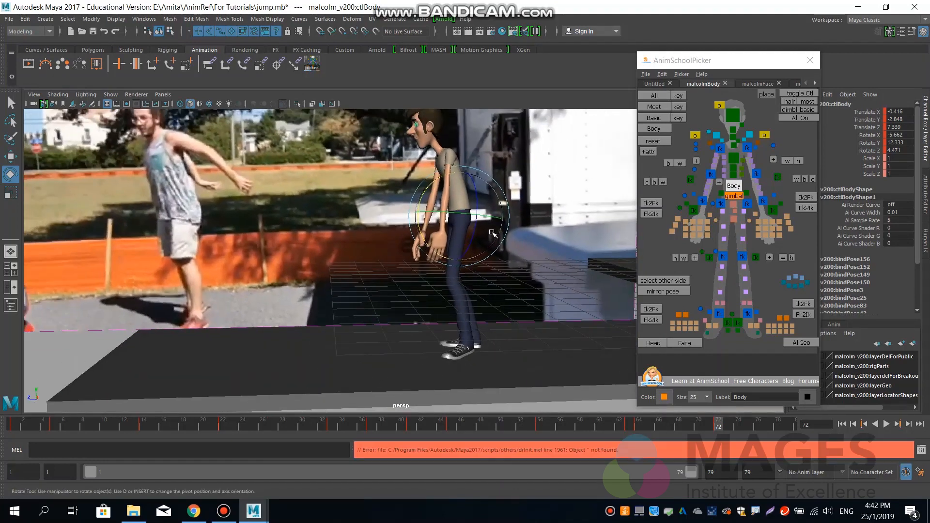
Play the motion, return to frame 72 and compare its pose with the previous keyframe.
{"action": "key", "text": "alt+v"}
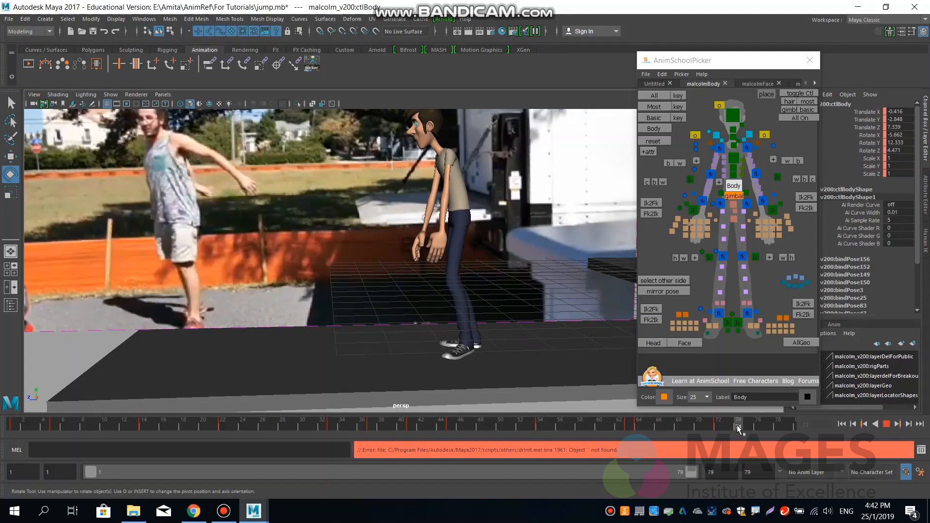
{"action": "left_click_drag", "start_coordinate": [738, 429], "coordinate": [717, 429]}
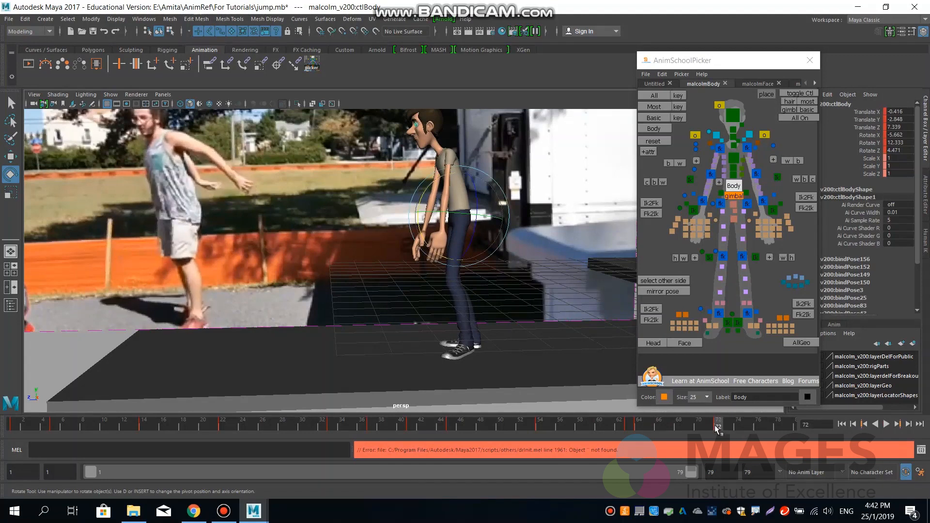
{"action": "key", "text": "comma"}
{"action": "key", "text": "period"}
{"action": "key", "text": "comma"}
{"action": "key", "text": "period"}
Move the left foot IK control to about Translate X 0.717, Z 7.345.
{"action": "left_click", "coordinate": [738, 323]}
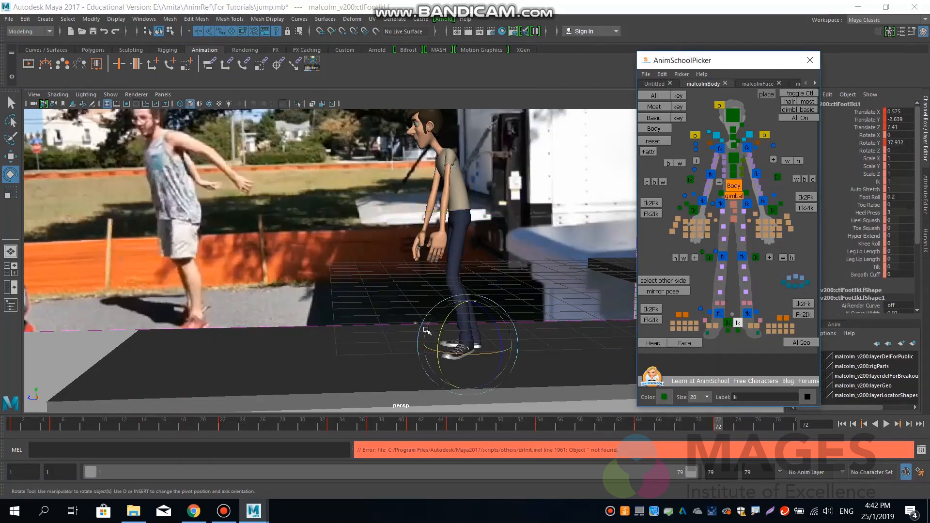
{"action": "key", "text": "w"}
{"action": "left_click_drag", "start_coordinate": [422, 345], "coordinate": [424, 345]}
{"action": "left_click_drag", "start_coordinate": [479, 354], "coordinate": [480, 356]}
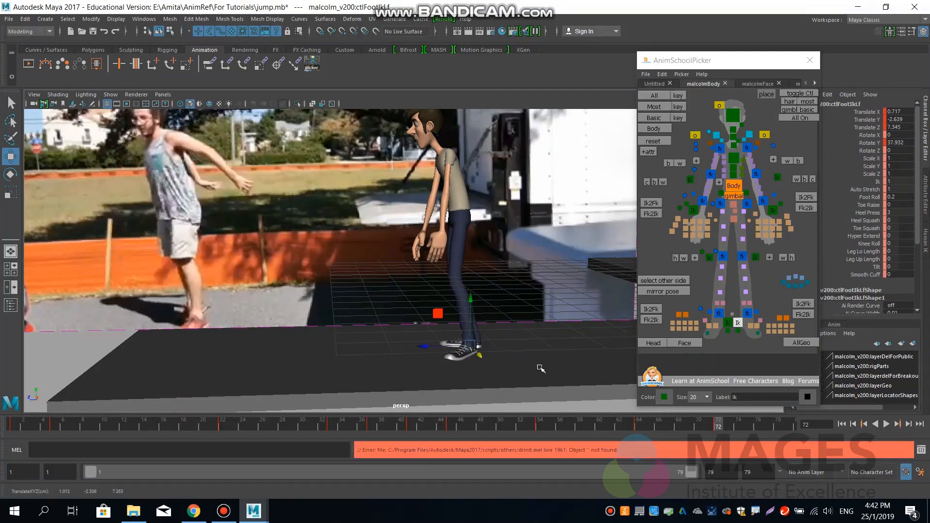
Set the left foot's Foot Roll to 0.
{"action": "left_click", "coordinate": [870, 197]}
{"action": "middle_click_drag", "start_coordinate": [515, 297], "coordinate": [517, 298]}
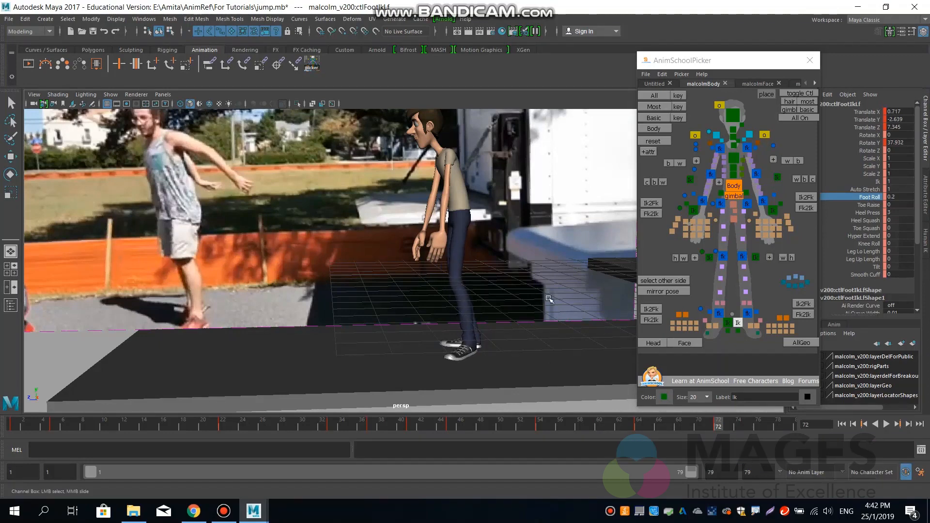
{"action": "key", "text": "ctrl+z"}
{"action": "double_click", "coordinate": [899, 196]}
{"action": "type", "text": "0"}
{"action": "key", "text": "Return"}
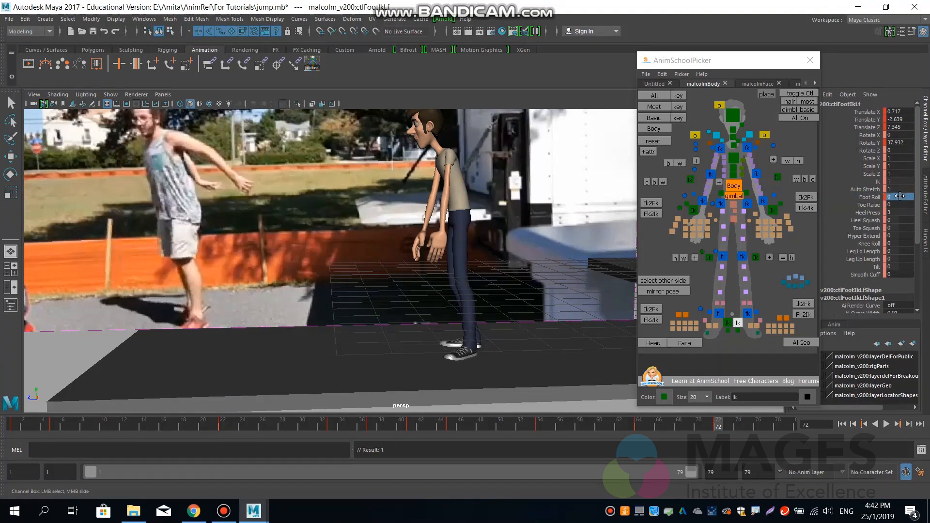
Tilt the left foot to about Rotate X 10.8 and move it to about Translate Y -2.508, Z 7.197.
{"action": "left_click", "coordinate": [871, 135]}
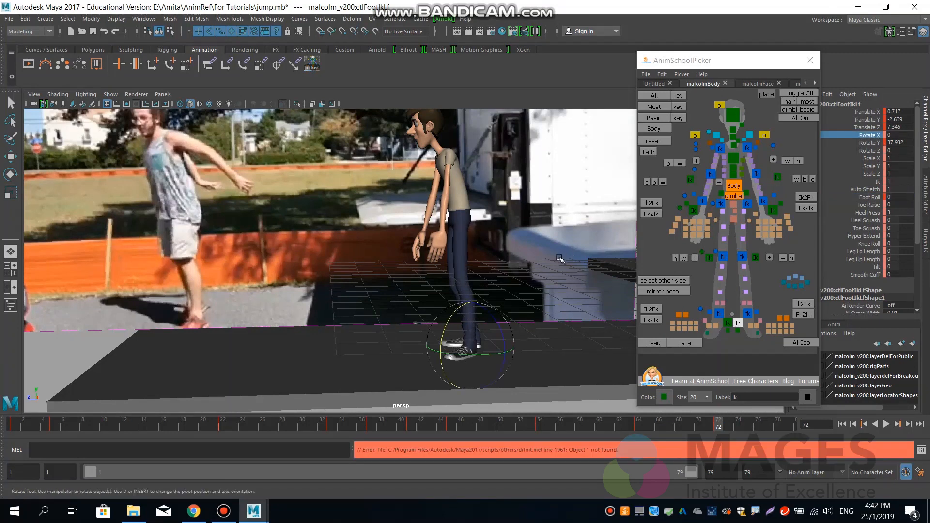
{"action": "middle_click_drag", "start_coordinate": [572, 259], "coordinate": [541, 260]}
{"action": "key", "text": "w"}
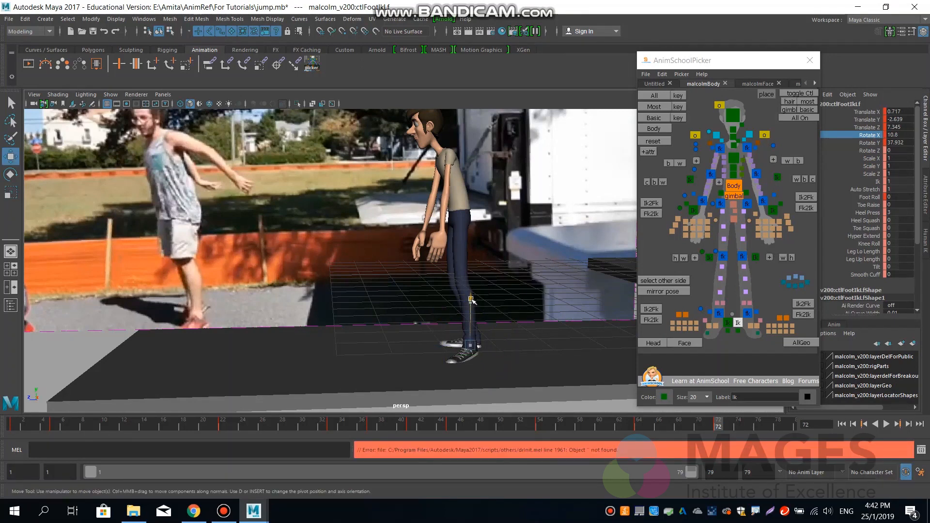
{"action": "left_click_drag", "start_coordinate": [473, 305], "coordinate": [473, 295]}
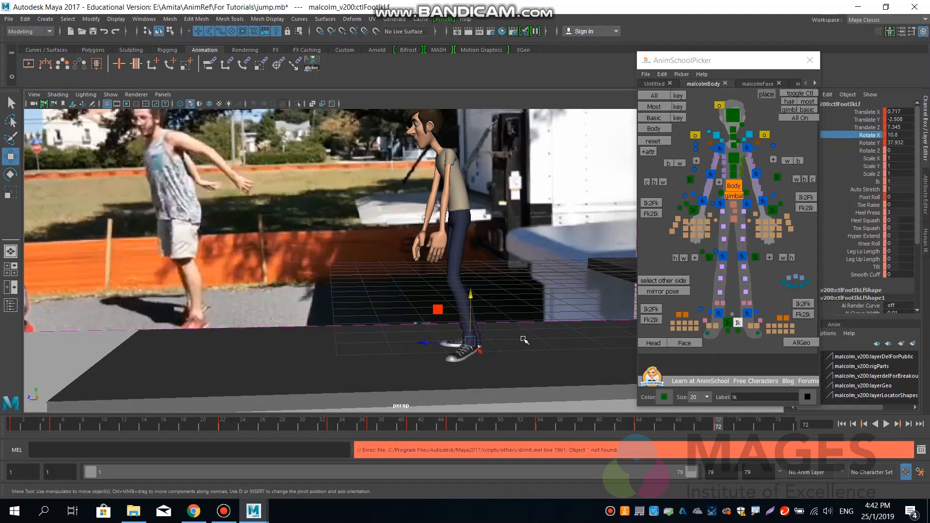
{"action": "left_click_drag", "start_coordinate": [434, 343], "coordinate": [435, 342]}
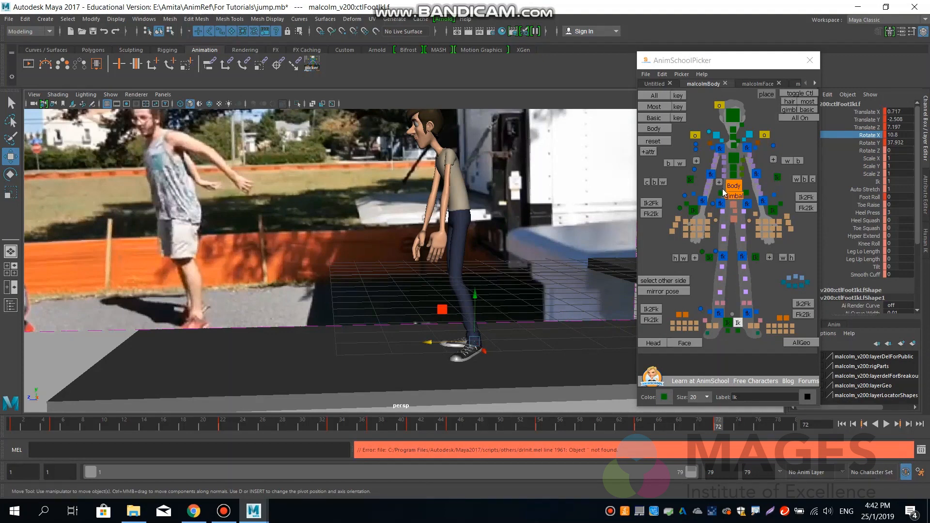
Set the chest controls' Rotate X to 0 and lean the body control forward to about Rotate X 11.386.
{"action": "left_click", "coordinate": [734, 175]}
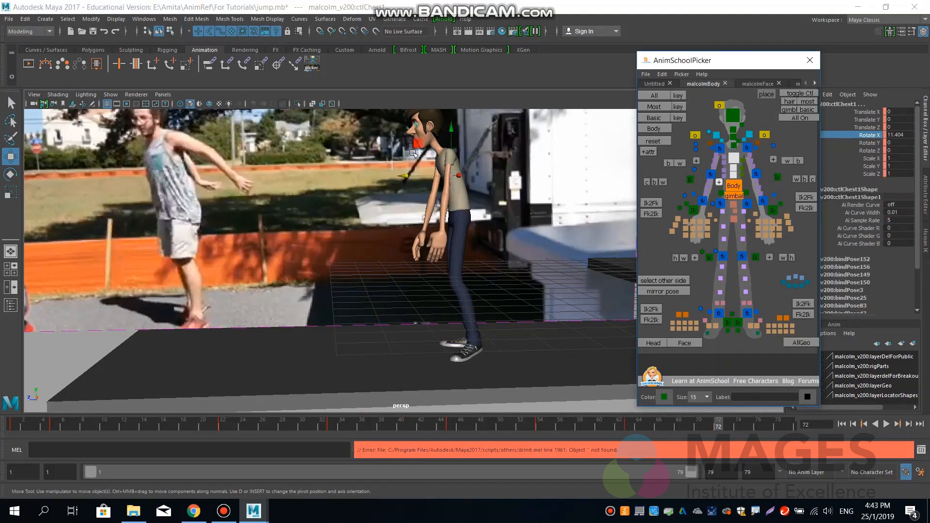
{"action": "double_click", "coordinate": [903, 135]}
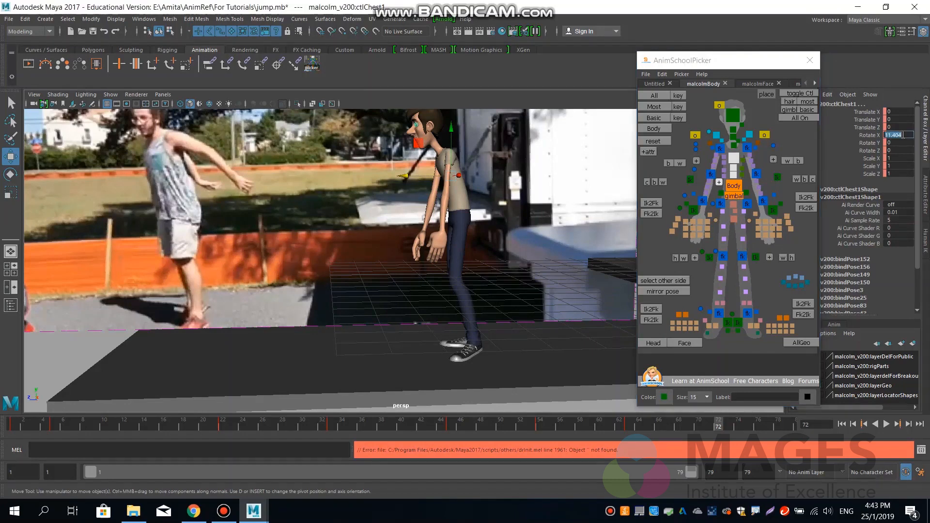
{"action": "key", "text": "Return"}
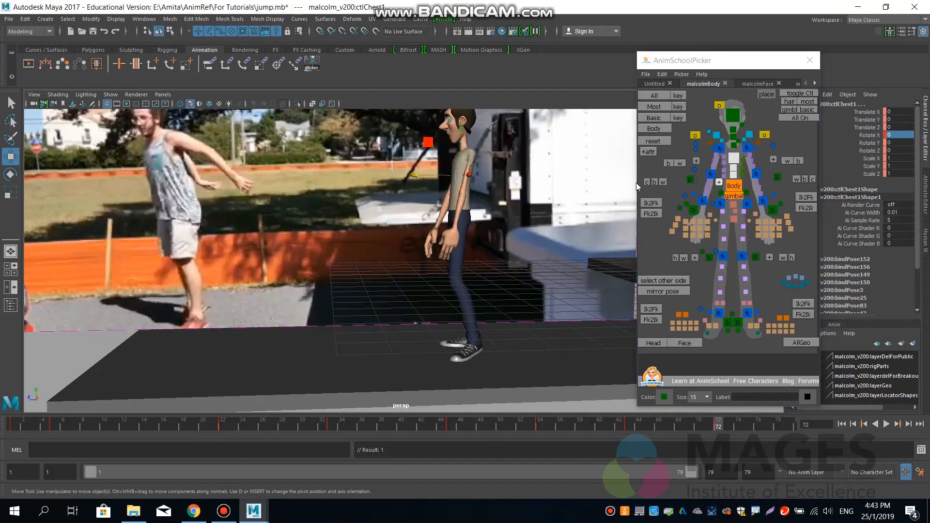
{"action": "left_click", "coordinate": [738, 190]}
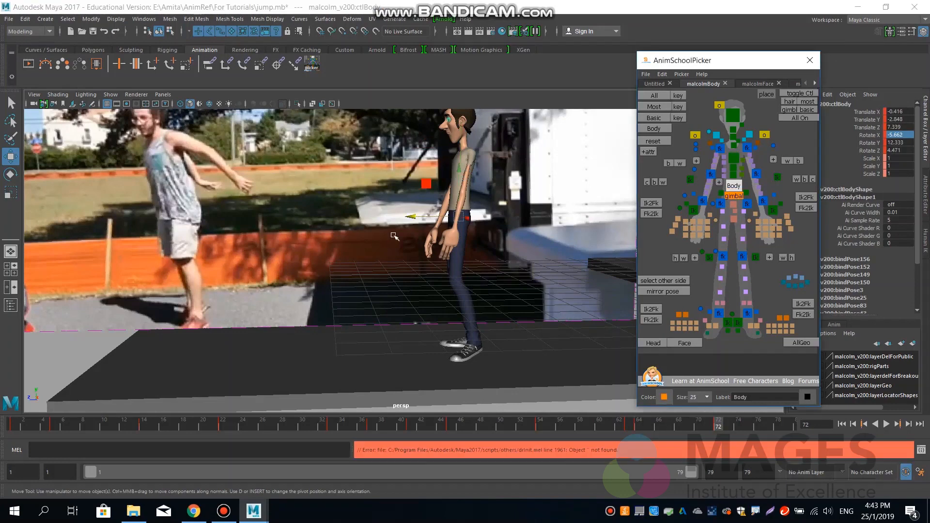
{"action": "key", "text": "e"}
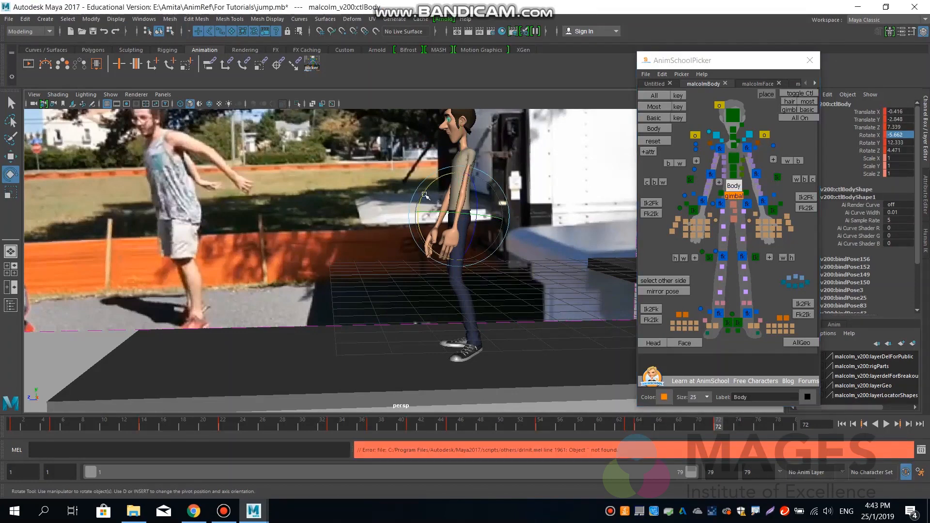
{"action": "left_click_drag", "start_coordinate": [427, 198], "coordinate": [409, 207]}
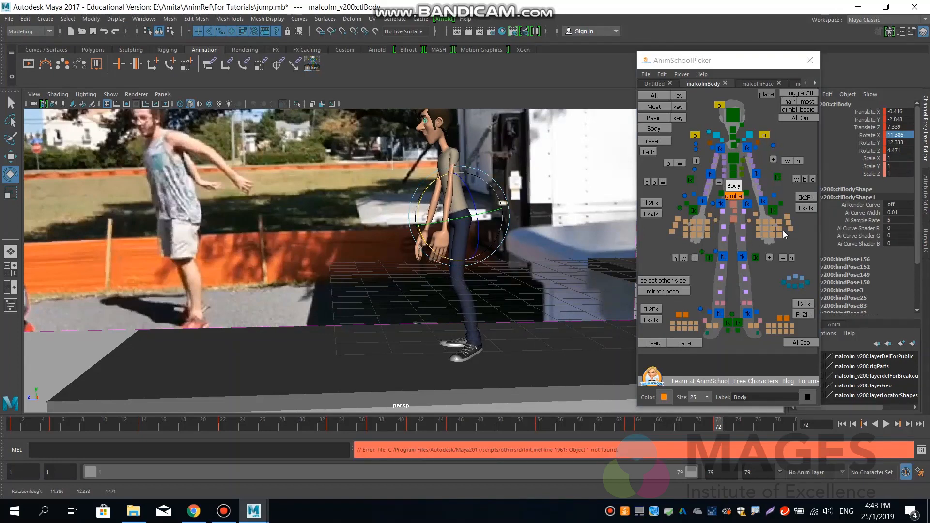
Raise both hand IK controls together to about Translate Y -2.935 for the left and -2.844 for the right.
{"action": "left_click", "coordinate": [773, 211]}
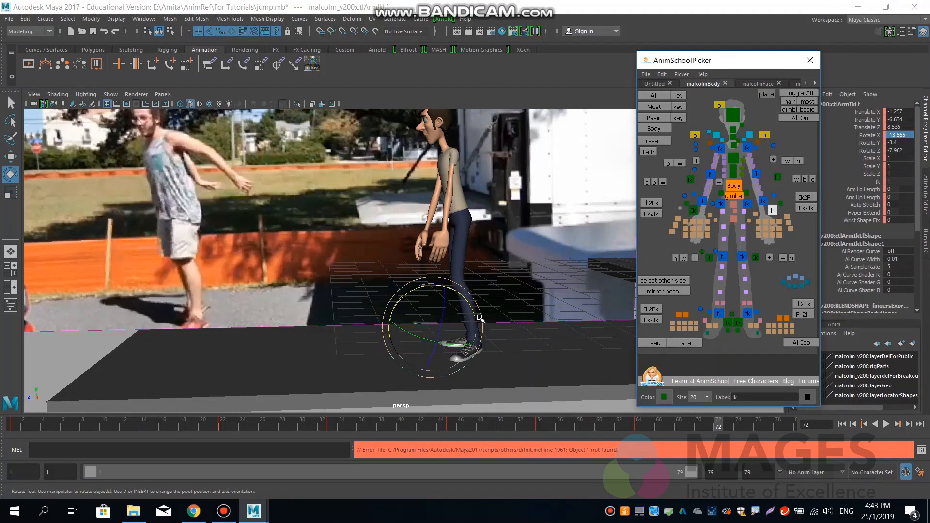
{"action": "left_click", "coordinate": [692, 210]}
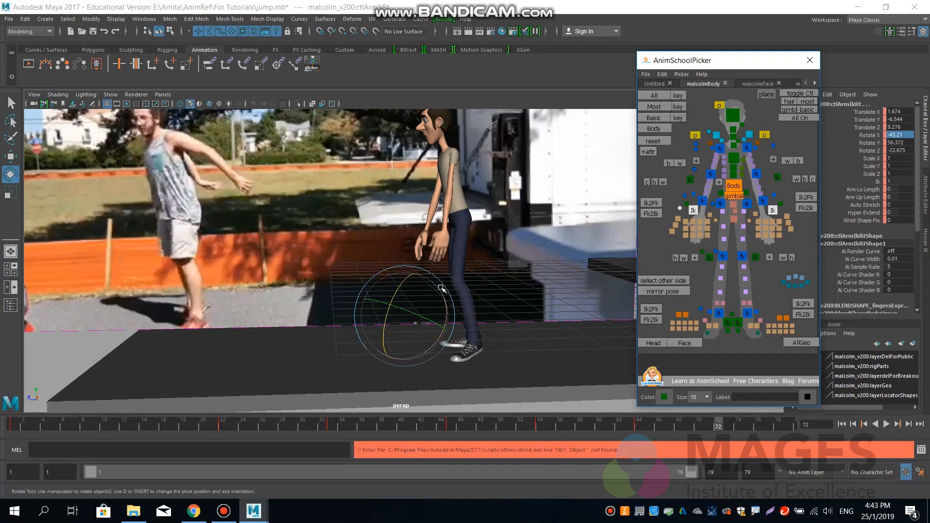
{"action": "key", "text": "w"}
{"action": "left_click_drag", "start_coordinate": [406, 272], "coordinate": [406, 168]}
Swing the left hand behind the body to about -1.062, -2.053, 5.914 and move its elbow pole vector to about -0.702, -1.242, 9.045.
{"action": "left_click", "coordinate": [772, 212]}
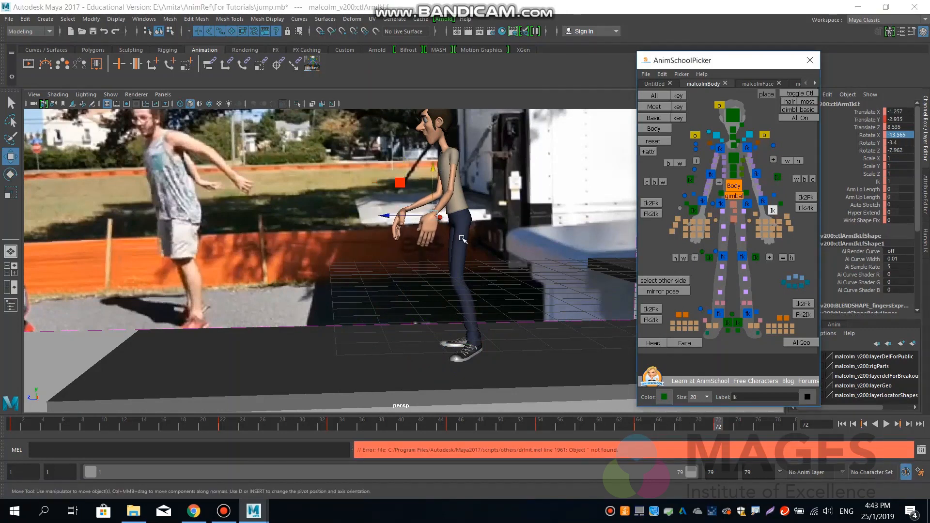
{"action": "left_click_drag", "start_coordinate": [438, 217], "coordinate": [518, 188]}
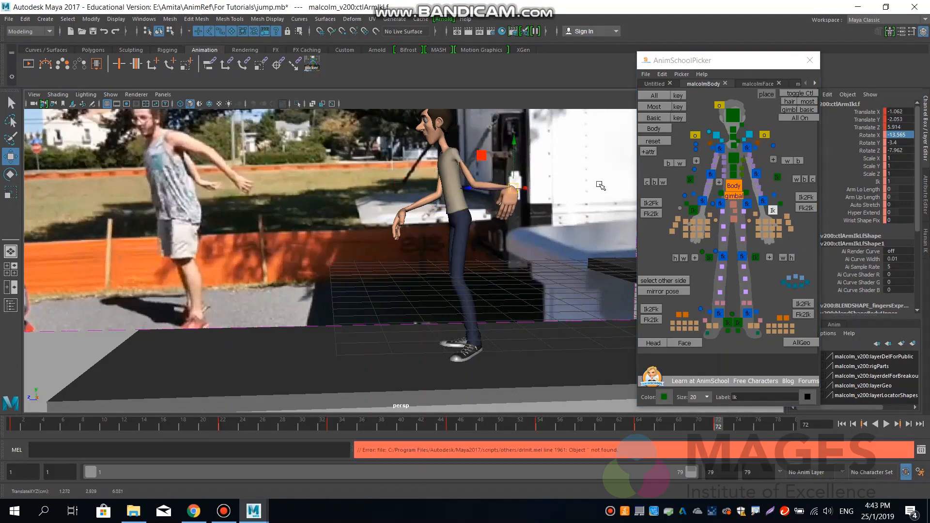
{"action": "left_click", "coordinate": [778, 179]}
{"action": "left_click_drag", "start_coordinate": [430, 289], "coordinate": [540, 123]}
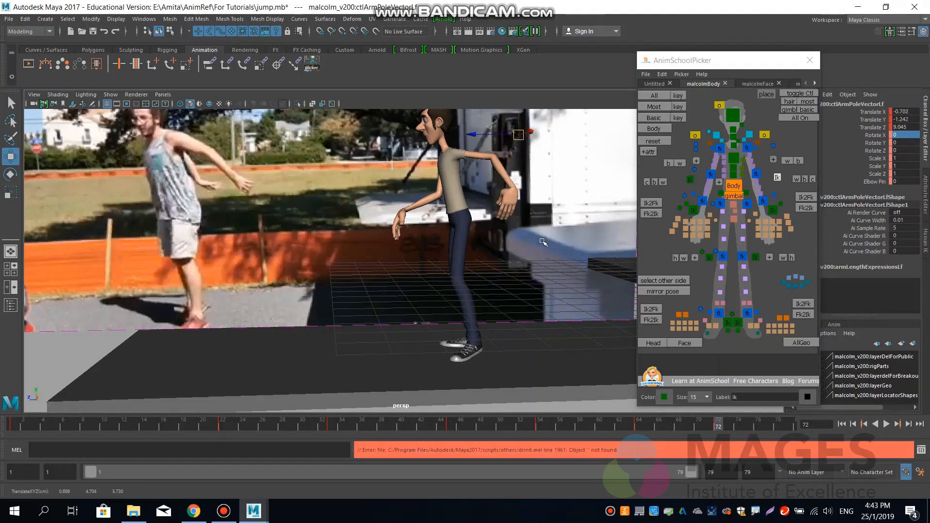
Bring the left hand to about Translate X -1.676, Z 5.408 and rotate it to about X 57.859, Y -25.005, Z -37.816.
{"action": "left_click_drag", "start_coordinate": [511, 279], "coordinate": [402, 301], "text": "alt"}
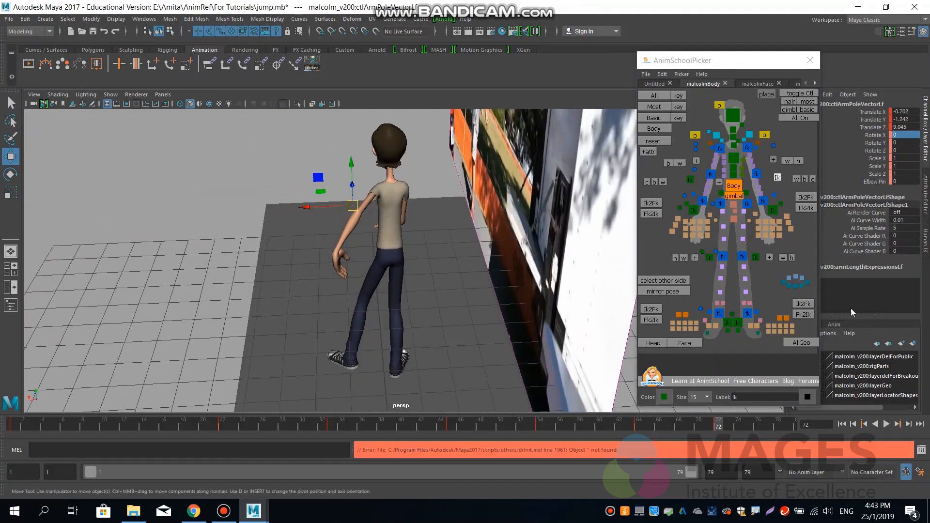
{"action": "left_click", "coordinate": [774, 210]}
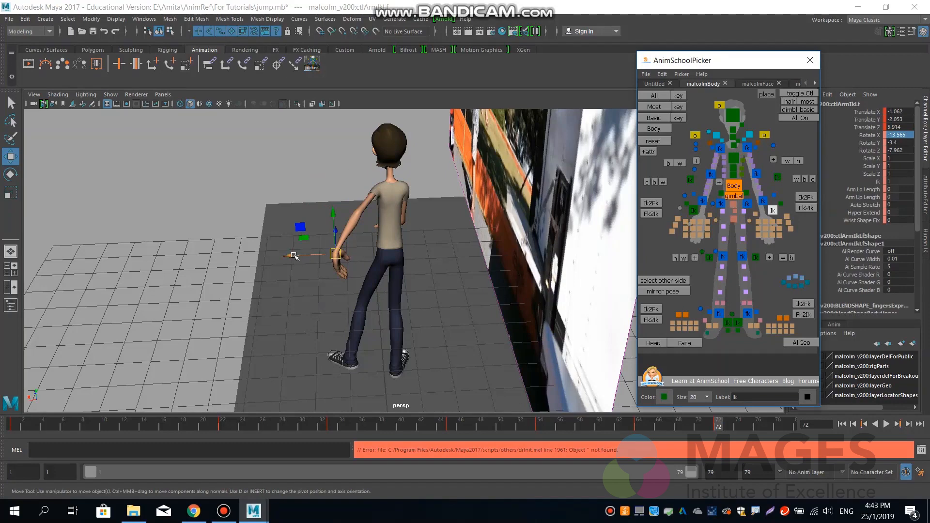
{"action": "left_click_drag", "start_coordinate": [294, 256], "coordinate": [318, 261]}
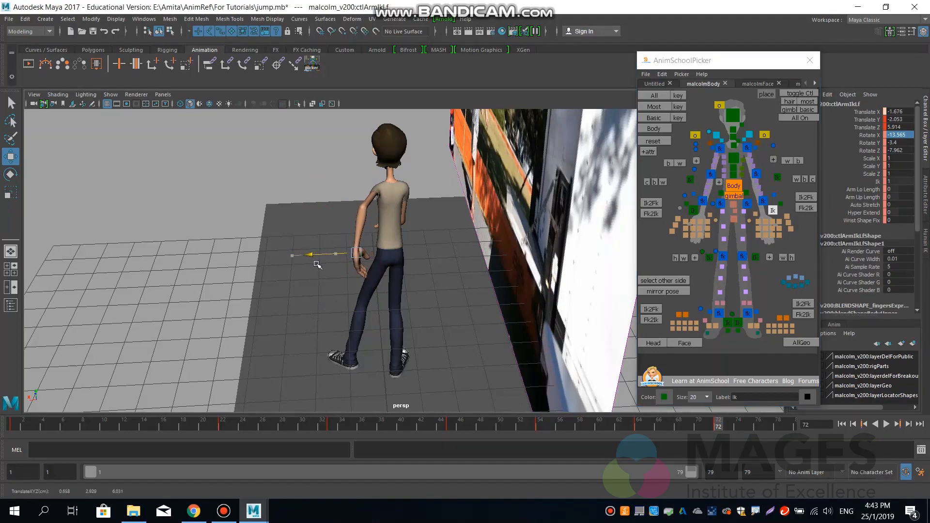
{"action": "left_click_drag", "start_coordinate": [374, 269], "coordinate": [484, 248], "text": "alt"}
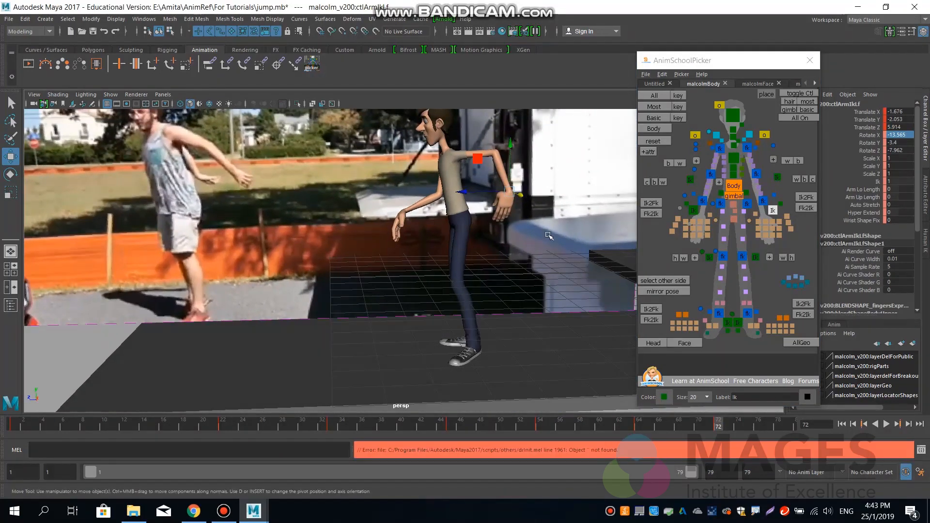
{"action": "left_click_drag", "start_coordinate": [483, 191], "coordinate": [501, 192]}
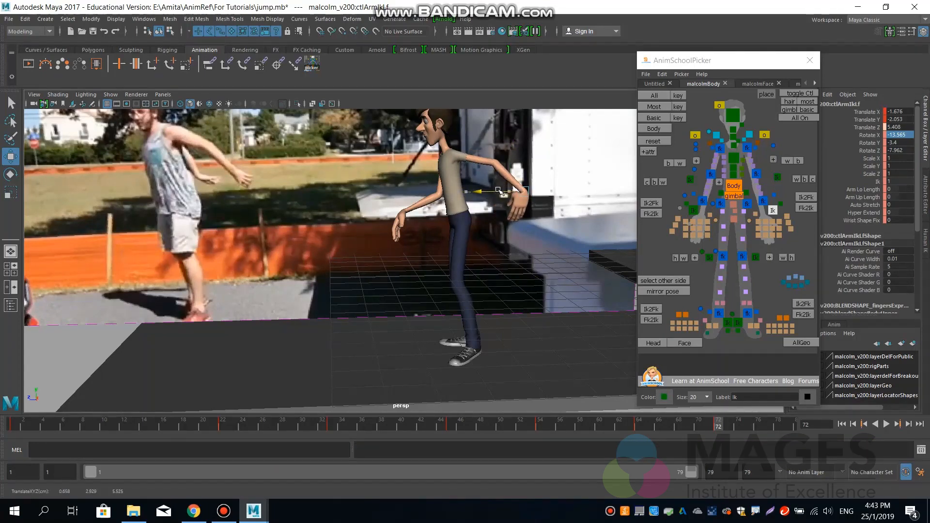
{"action": "key", "text": "e"}
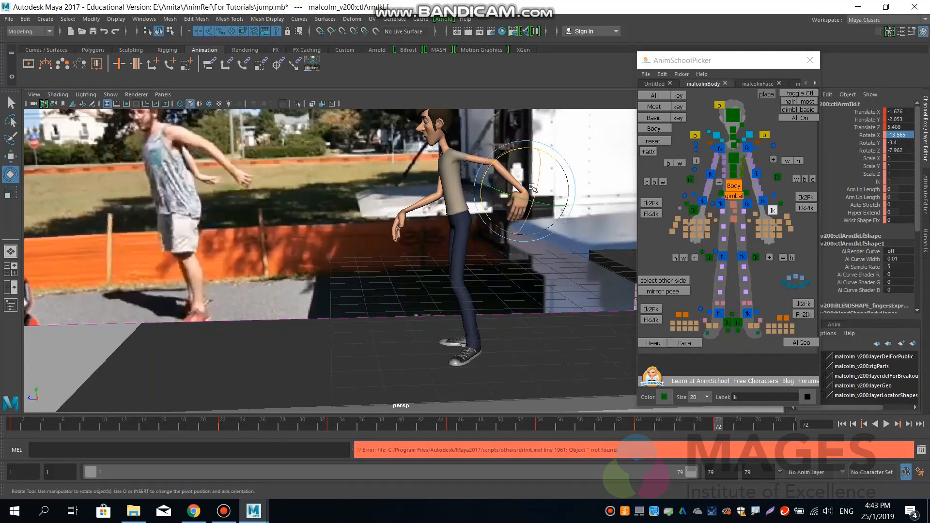
{"action": "left_click_drag", "start_coordinate": [510, 153], "coordinate": [532, 202]}
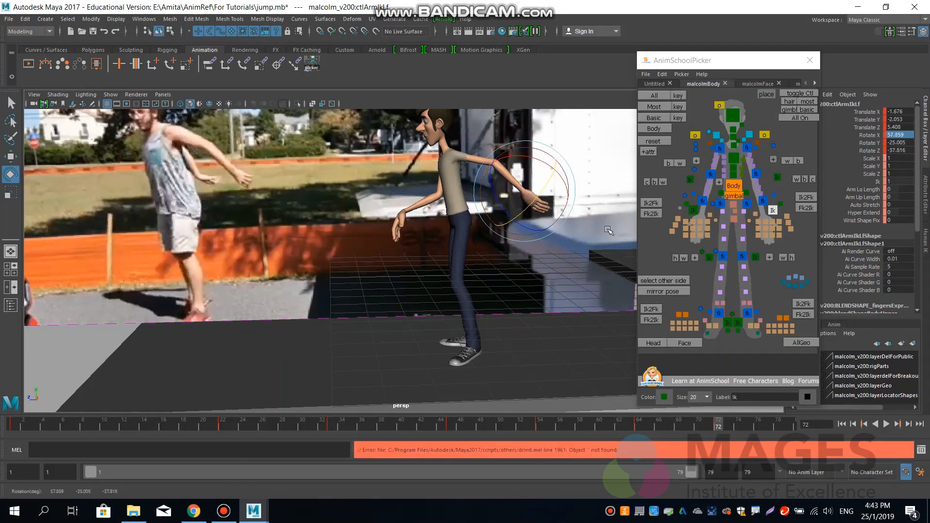
Move the right hand IK control behind the body to about Translate X 0.966, Y -2.281, Z 5.921.
{"action": "left_click", "coordinate": [693, 212]}
{"action": "key", "text": "w"}
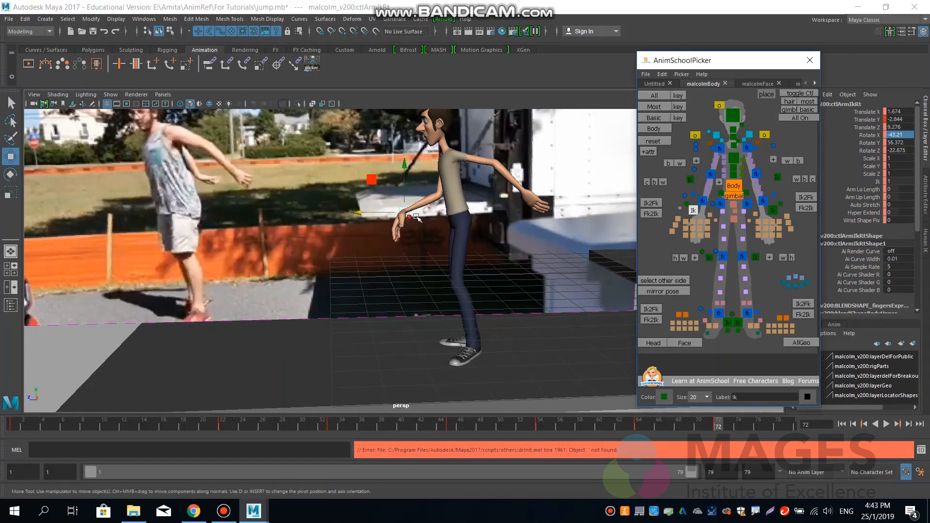
{"action": "left_click_drag", "start_coordinate": [405, 216], "coordinate": [416, 236]}
{"action": "left_click_drag", "start_coordinate": [334, 263], "coordinate": [360, 267]}
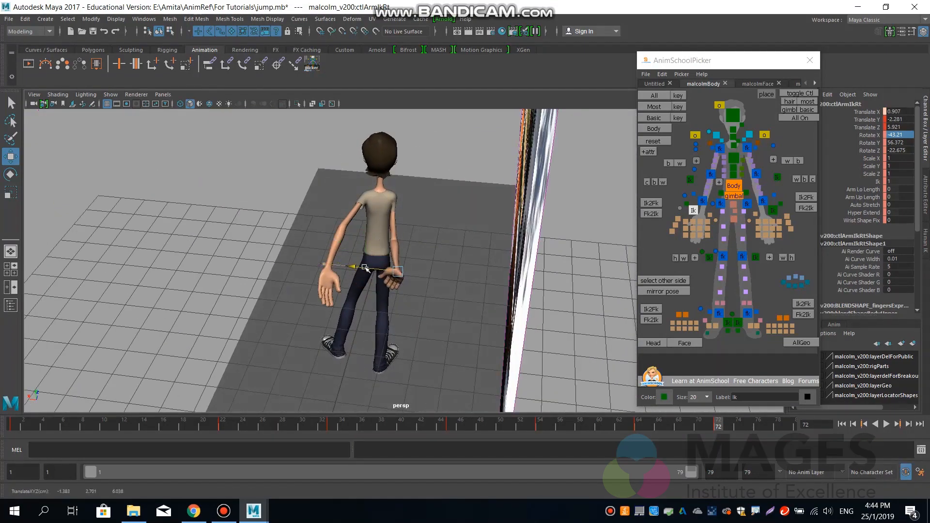
Move the right elbow pole vector to about Translate X -1.854, Y -1.99, Z 10.153 to bend the arm outward.
{"action": "left_click", "coordinate": [696, 170]}
{"action": "mouse_move", "coordinate": [433, 224]}
{"action": "left_mouse_down", "text": "alt"}
{"action": "mouse_move", "coordinate": [481, 242]}
{"action": "mouse_move", "coordinate": [427, 231]}
{"action": "left_mouse_up", "text": "alt"}
{"action": "left_click_drag", "start_coordinate": [414, 285], "coordinate": [496, 153]}
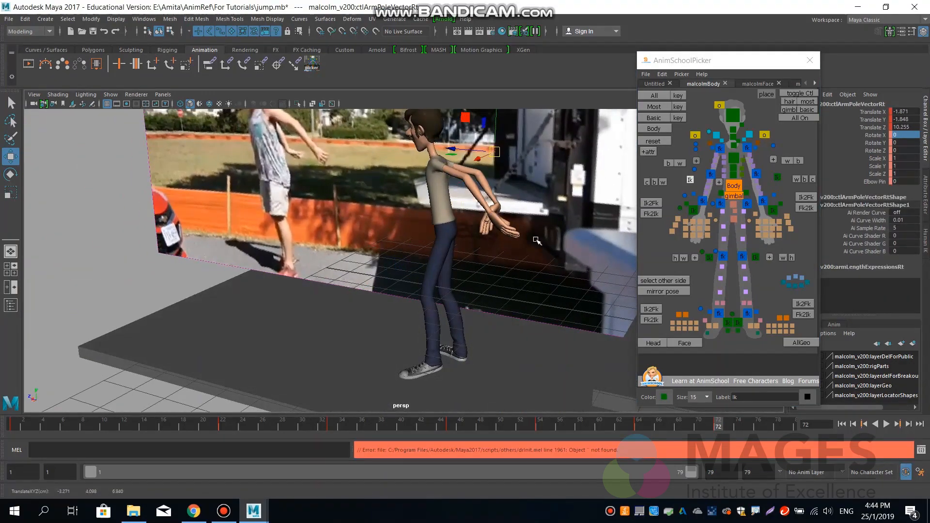
{"action": "left_click_drag", "start_coordinate": [537, 240], "coordinate": [480, 186], "text": "alt"}
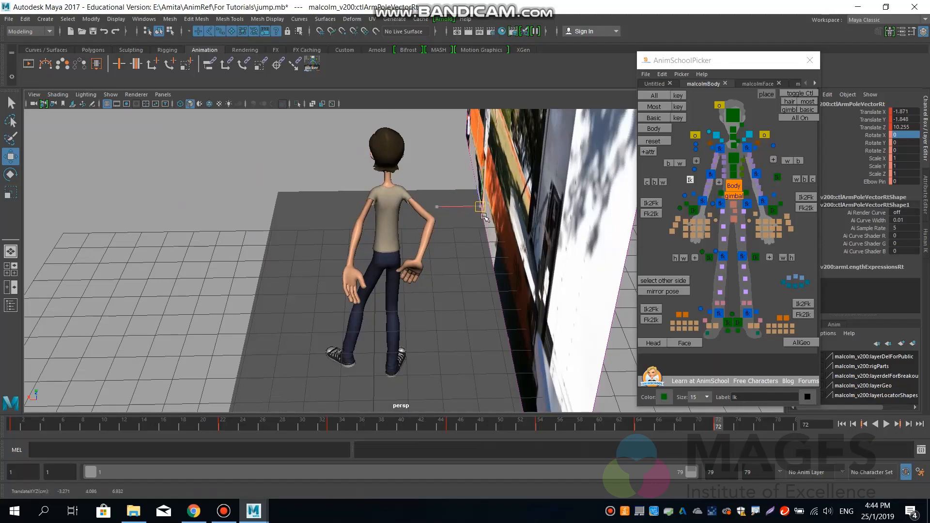
{"action": "left_click", "coordinate": [483, 216]}
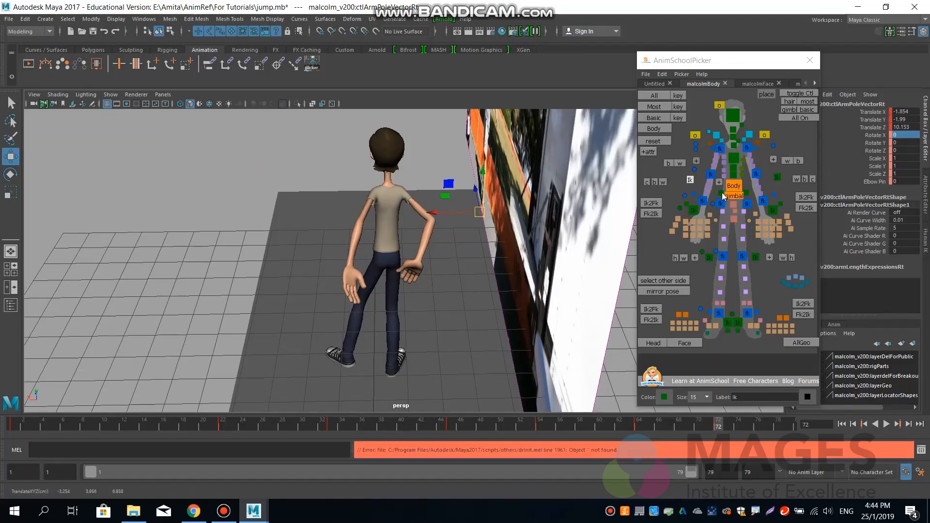
Adjust the right hand's position behind the body and move its elbow pole vector to about Translate X -1.756, Y -2.365, Z 10.373.
{"action": "left_click", "coordinate": [692, 210]}
{"action": "left_click_drag", "start_coordinate": [386, 264], "coordinate": [430, 230]}
{"action": "left_click", "coordinate": [691, 180]}
{"action": "left_click_drag", "start_coordinate": [503, 240], "coordinate": [471, 165], "text": "alt"}
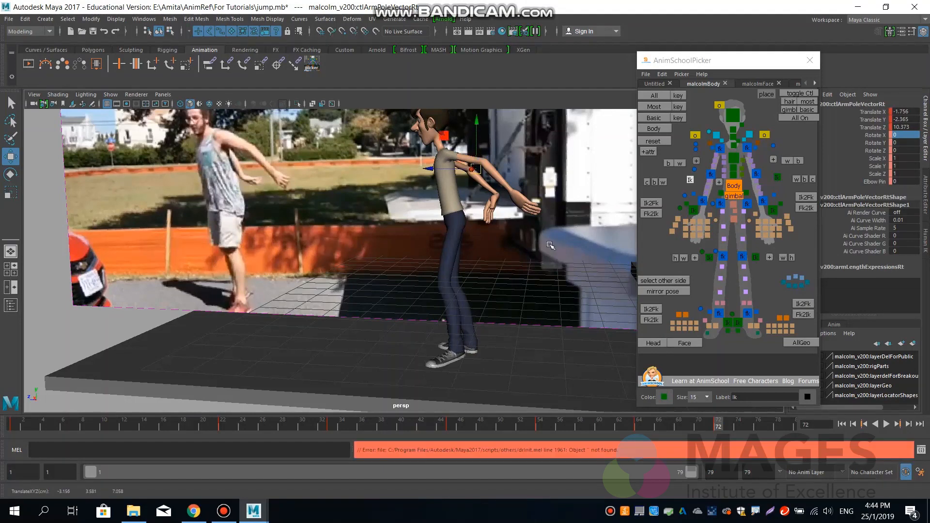
Rotate the right hand IK control to about X 62.772, Y 28.091, Z 102.153 and move it to about Translate Z 6.332.
{"action": "left_click", "coordinate": [693, 209]}
{"action": "key", "text": "e"}
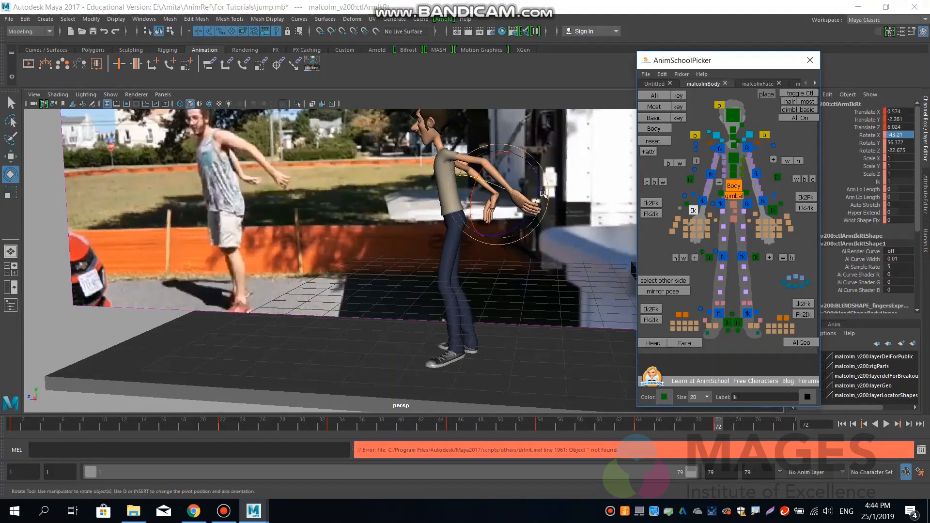
{"action": "left_click_drag", "start_coordinate": [517, 225], "coordinate": [576, 182]}
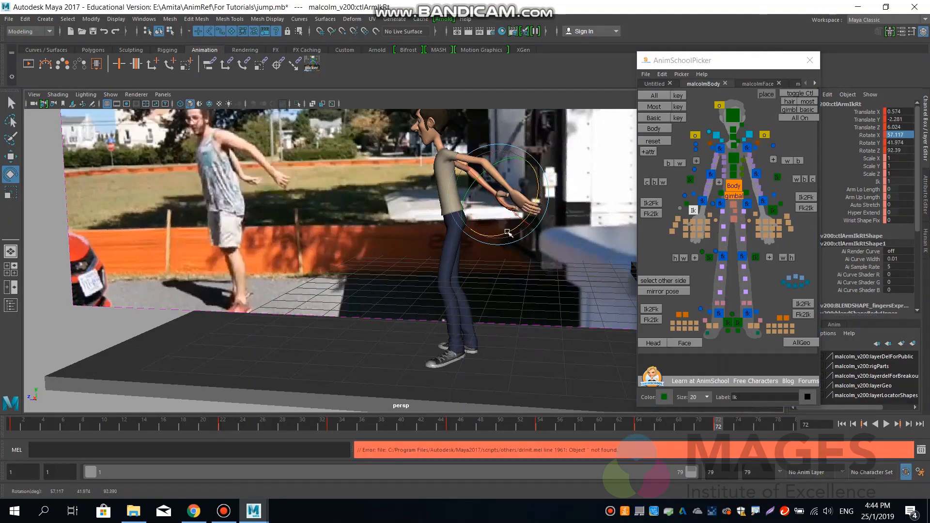
{"action": "left_click_drag", "start_coordinate": [509, 233], "coordinate": [512, 232]}
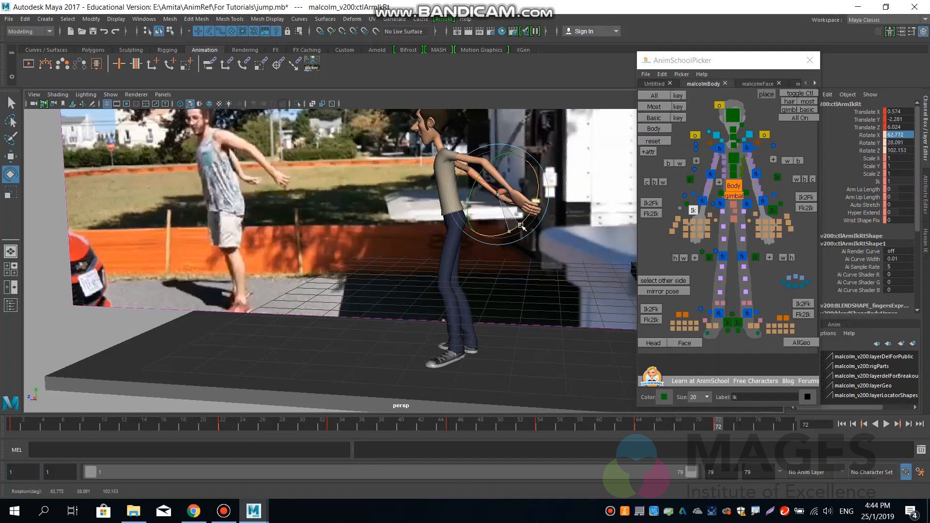
{"action": "left_click_drag", "start_coordinate": [521, 226], "coordinate": [533, 222]}
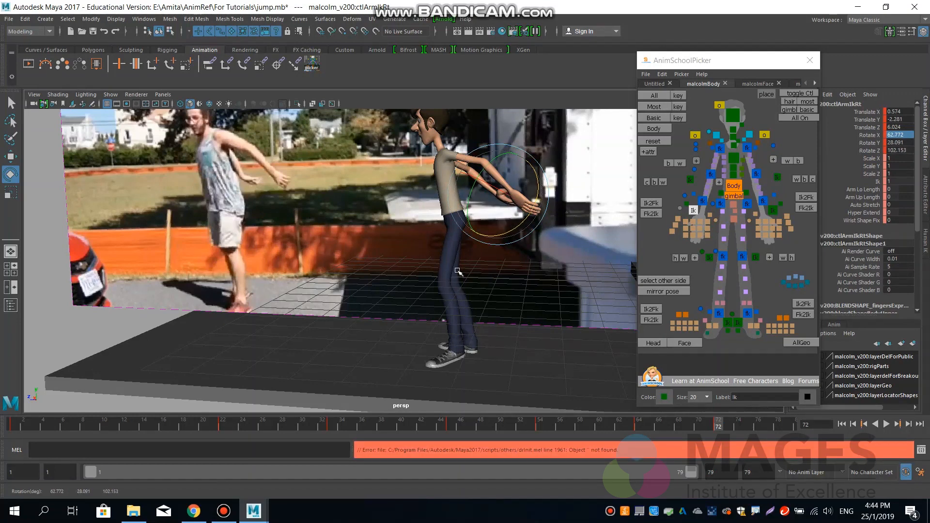
{"action": "mouse_move", "coordinate": [458, 271]}
{"action": "left_mouse_down", "text": "alt"}
{"action": "mouse_move", "coordinate": [479, 266]}
{"action": "mouse_move", "coordinate": [469, 264]}
{"action": "left_mouse_up", "text": "alt"}
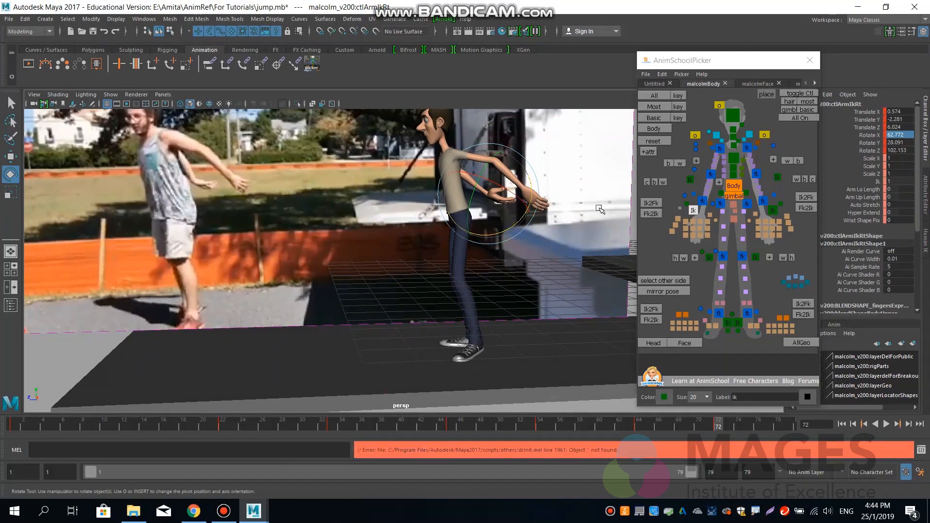
{"action": "key", "text": "w"}
{"action": "left_click_drag", "start_coordinate": [469, 196], "coordinate": [452, 195]}
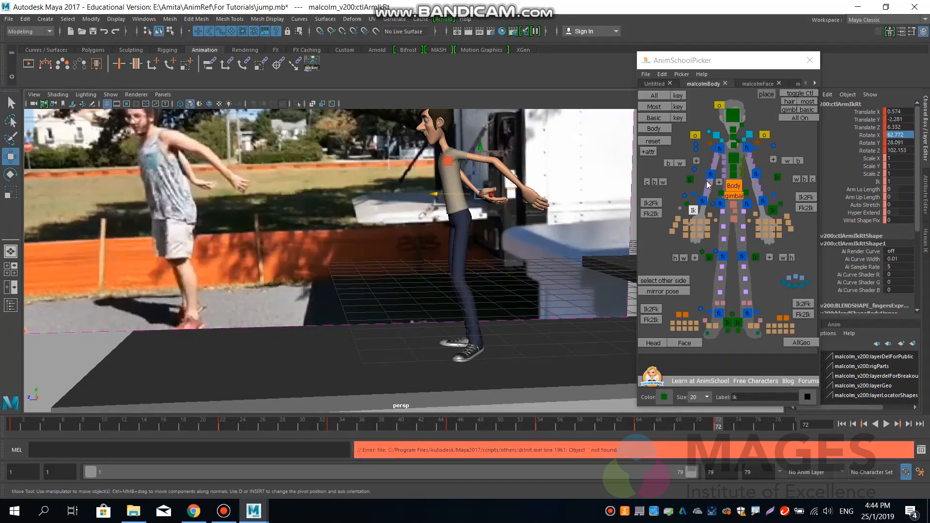
Rotate the hips to about Rotate Y 7.721 and the chest to about Rotate Y 8.226.
{"action": "left_click", "coordinate": [733, 205]}
{"action": "key", "text": "e"}
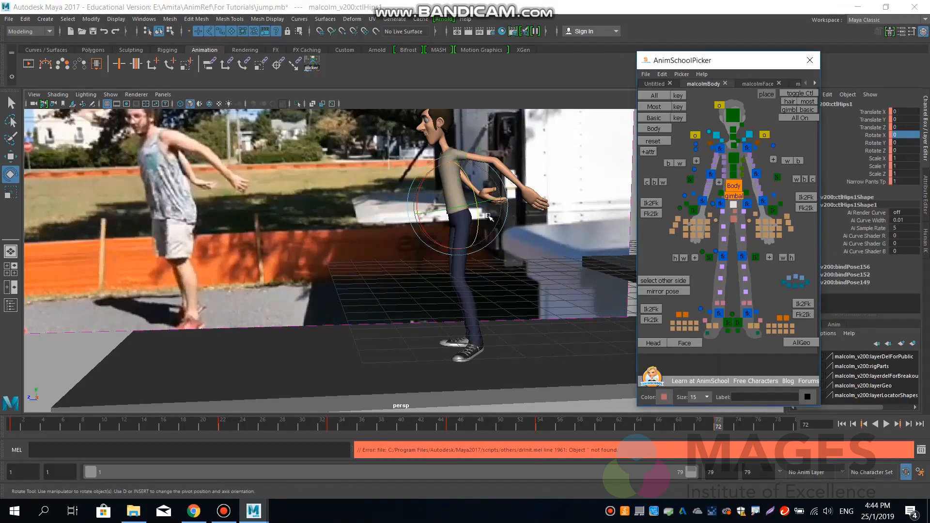
{"action": "left_click_drag", "start_coordinate": [458, 209], "coordinate": [468, 206]}
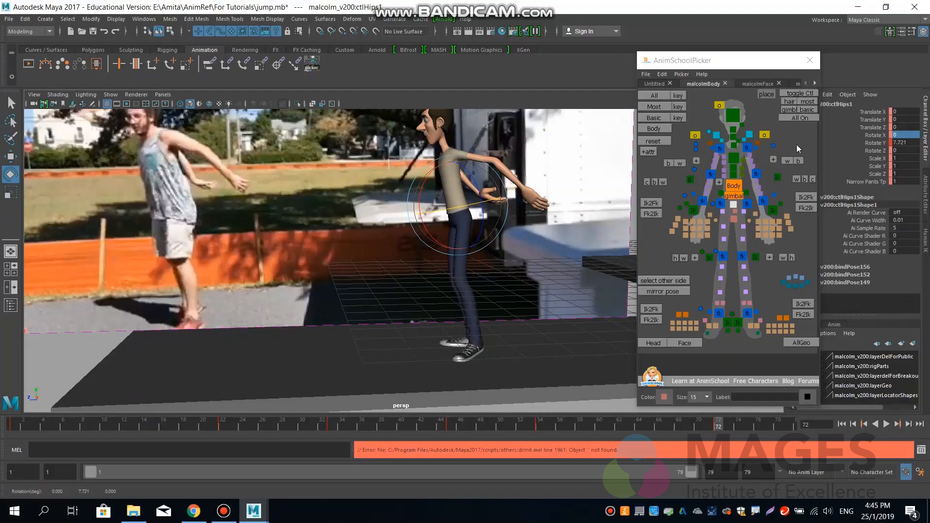
{"action": "left_click", "coordinate": [734, 159]}
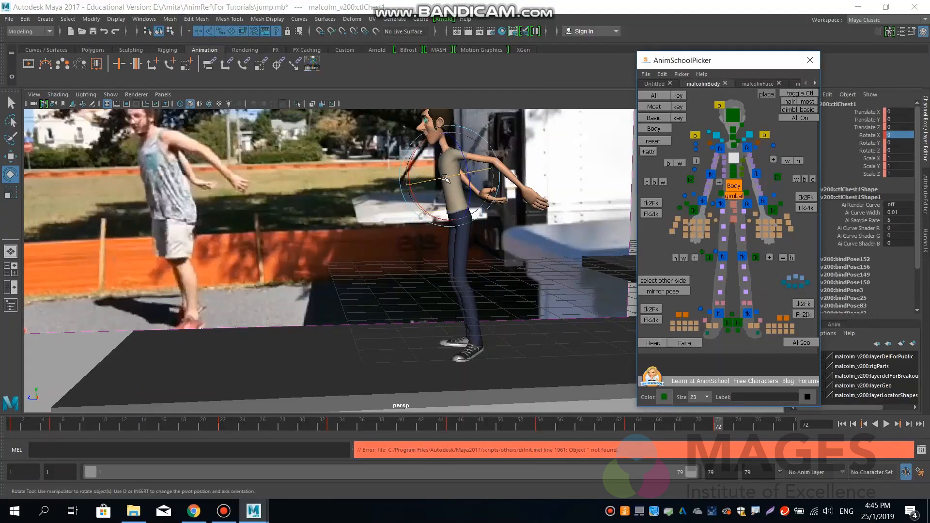
{"action": "left_click_drag", "start_coordinate": [444, 179], "coordinate": [454, 179]}
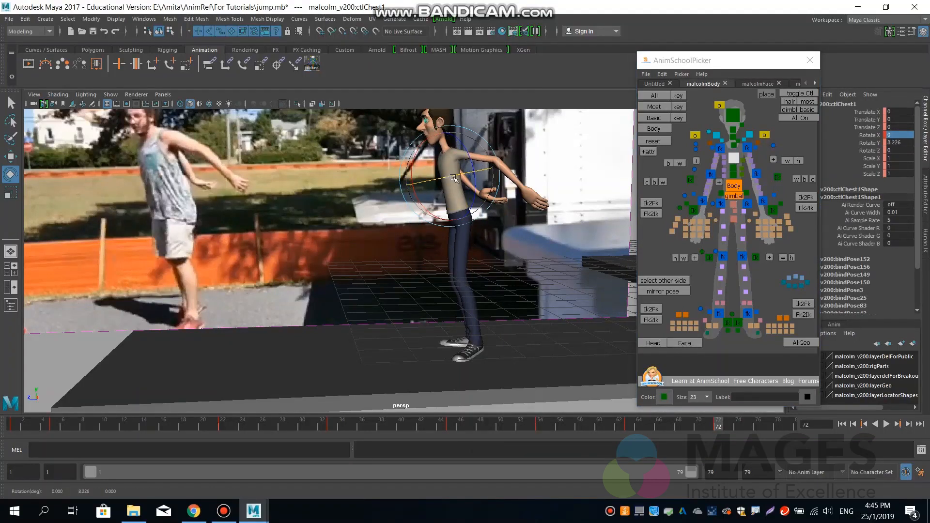
{"action": "left_click_drag", "start_coordinate": [453, 178], "coordinate": [453, 178]}
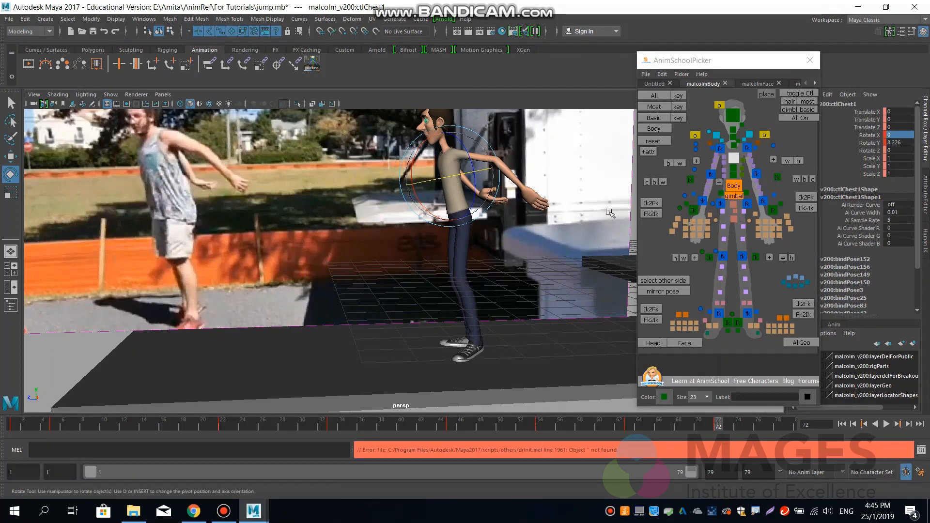
Turn the head to about Rotate X 7.686, Y 50.126, Z 4.873 and select the character's basic controls.
{"action": "left_click", "coordinate": [738, 119]}
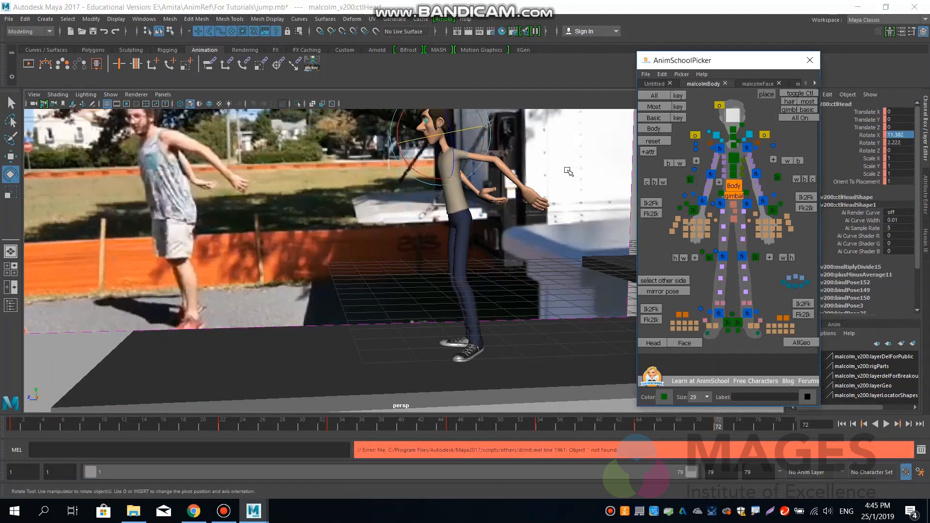
{"action": "middle_click_drag", "start_coordinate": [523, 173], "coordinate": [536, 220], "text": "alt"}
{"action": "left_click_drag", "start_coordinate": [437, 192], "coordinate": [486, 164]}
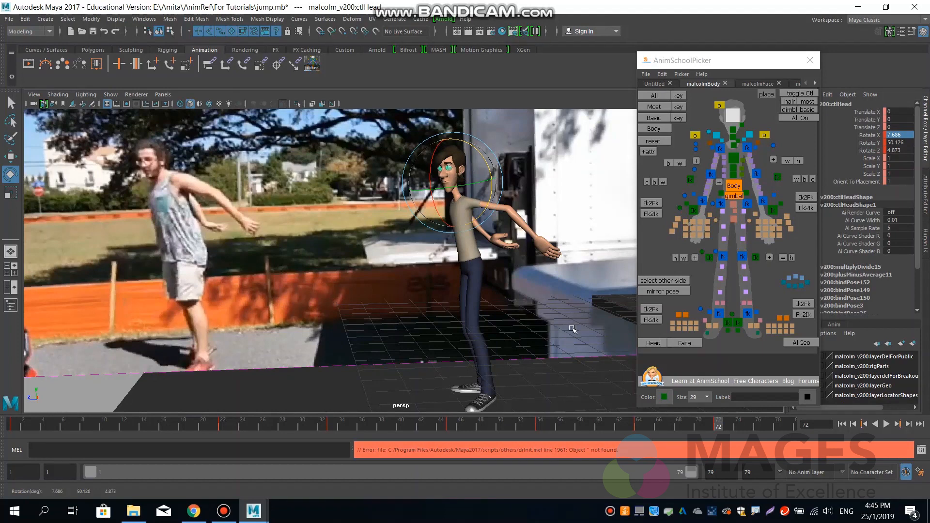
{"action": "left_click", "coordinate": [661, 119]}
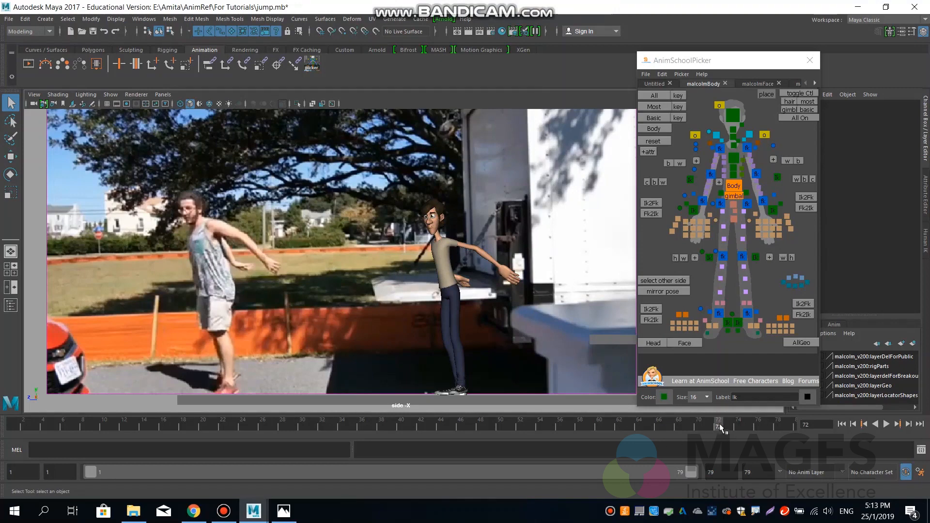
Scrub to frame 79, select the body control, and check the pose against the JumpPoses.jpg sketch in Photos before returning to Maya.
{"action": "left_click_drag", "start_coordinate": [723, 423], "coordinate": [795, 425]}
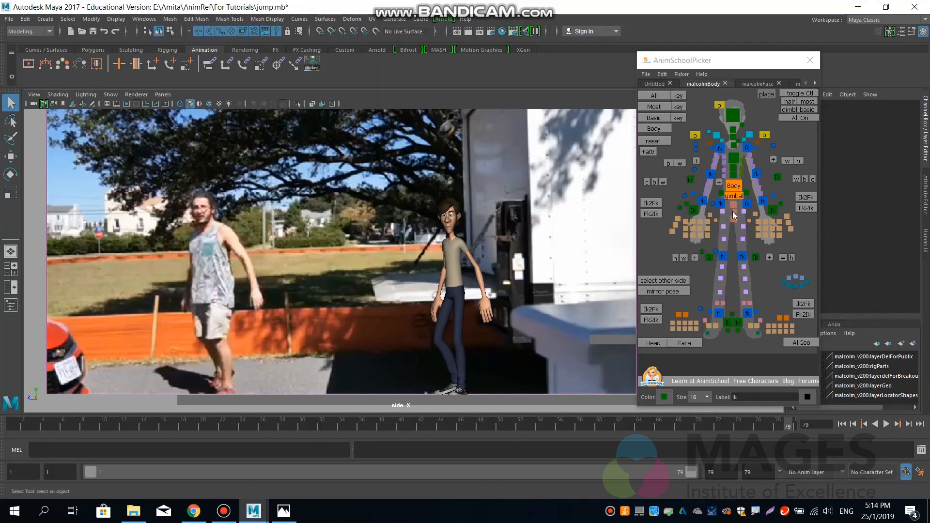
{"action": "left_click", "coordinate": [734, 187]}
{"action": "left_click", "coordinate": [275, 510]}
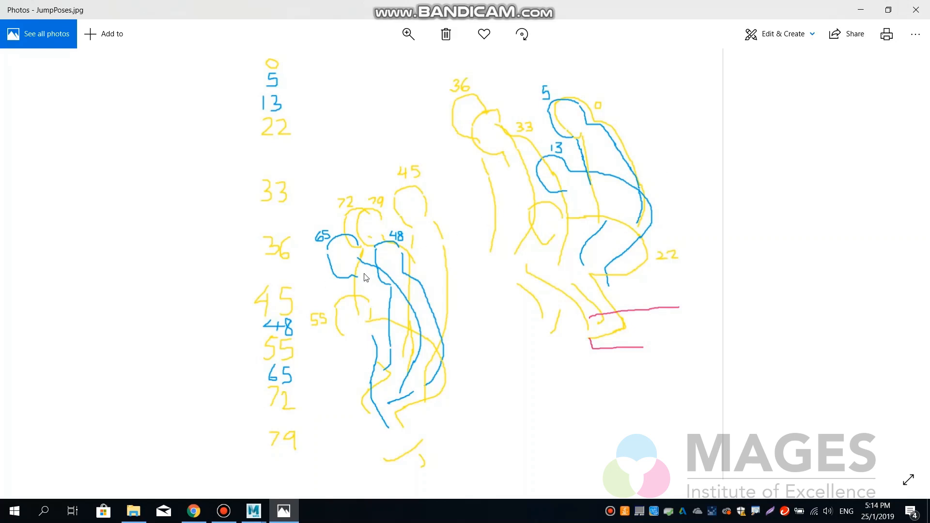
{"action": "left_click", "coordinate": [862, 8]}
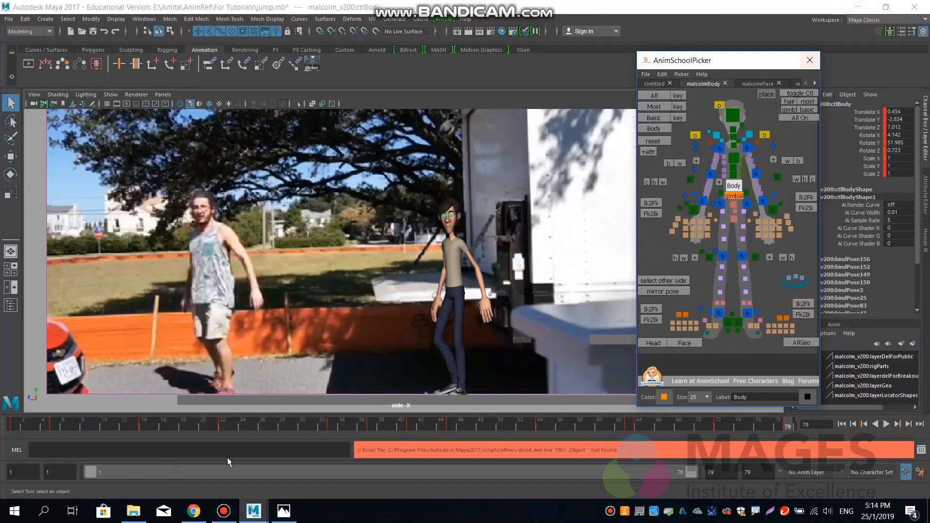
Close the AnimSchool Picker and play the jump from frame 1 in the side view to review it against the reference footage.
{"action": "left_click", "coordinate": [18, 426]}
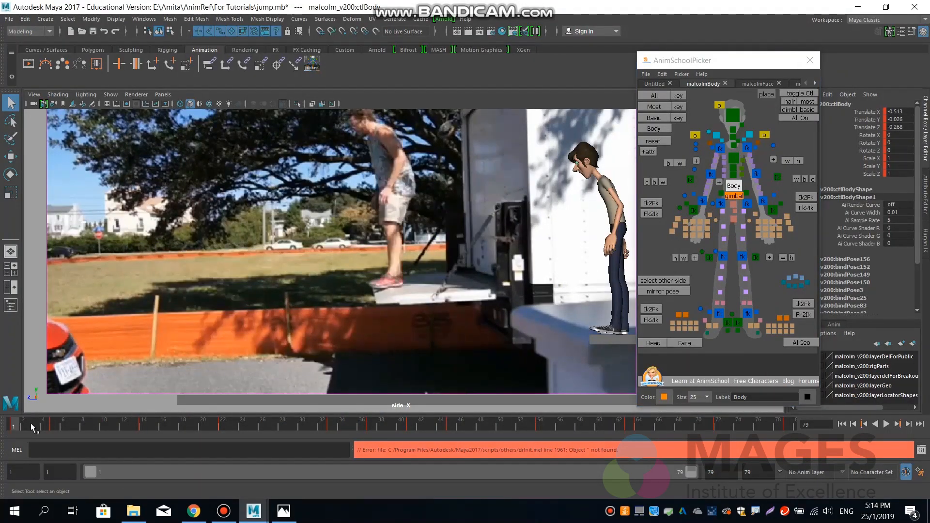
{"action": "key", "text": "alt+v"}
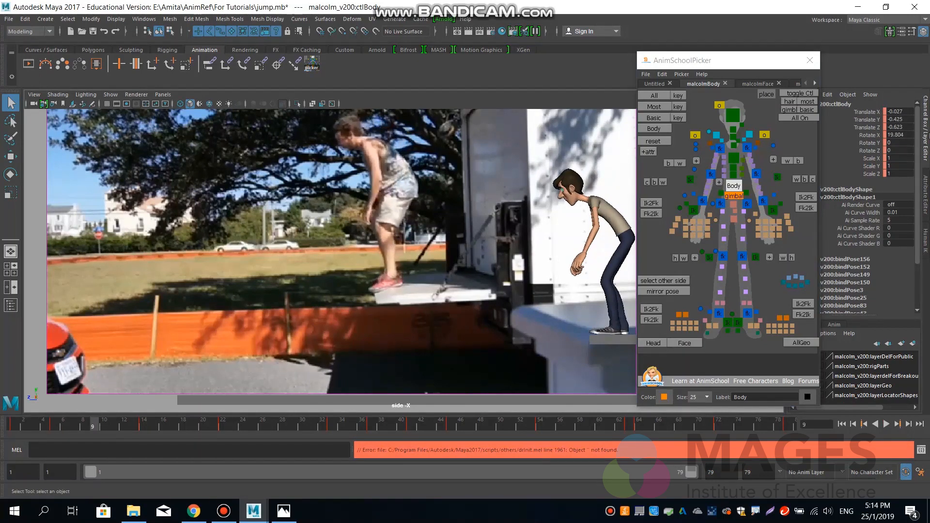
{"action": "left_click", "coordinate": [809, 60]}
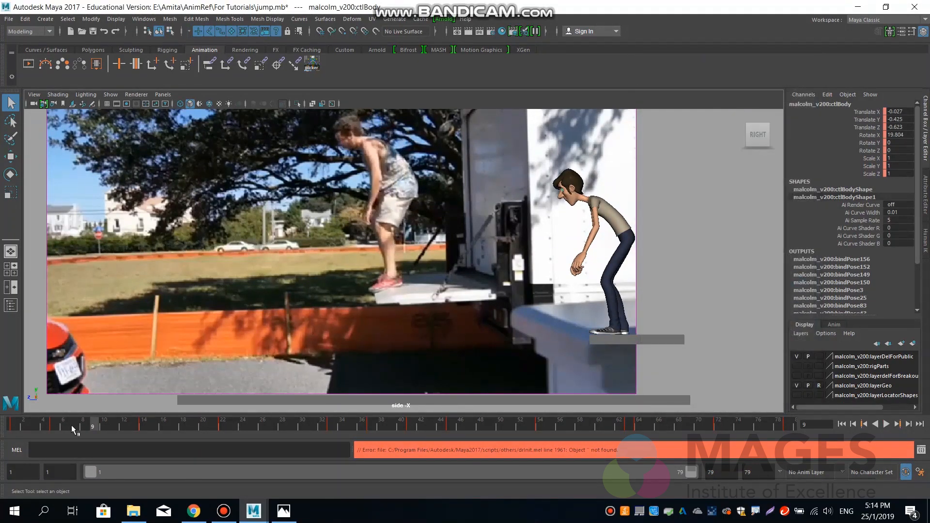
{"action": "key", "text": "alt+v"}
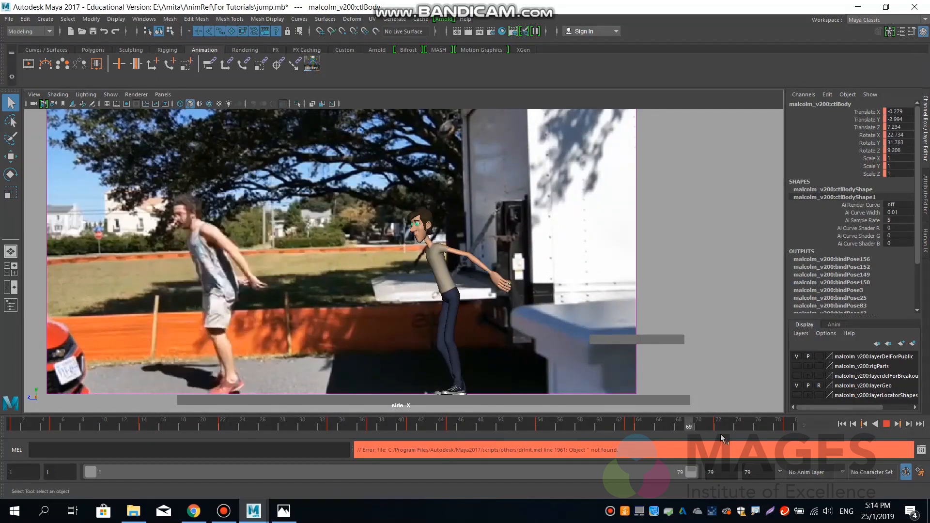
{"action": "left_click", "coordinate": [843, 424]}
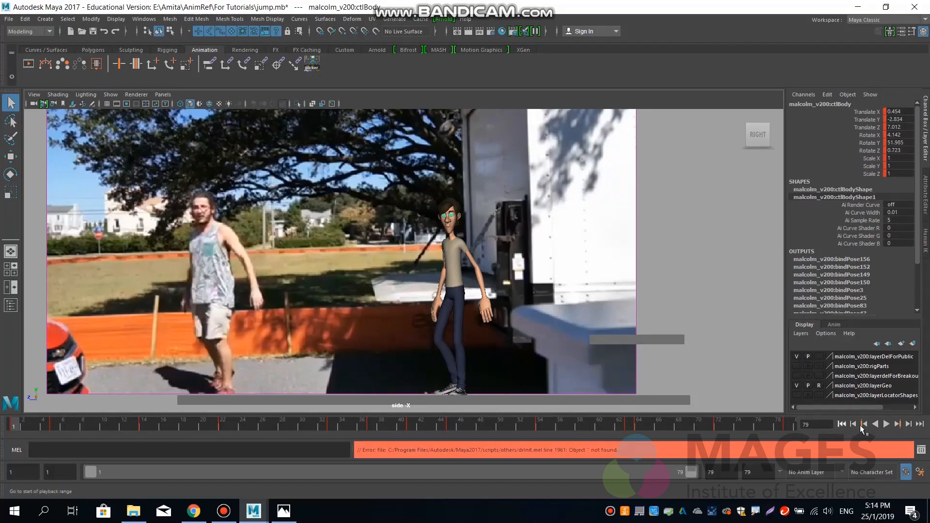
{"action": "left_click", "coordinate": [887, 424]}
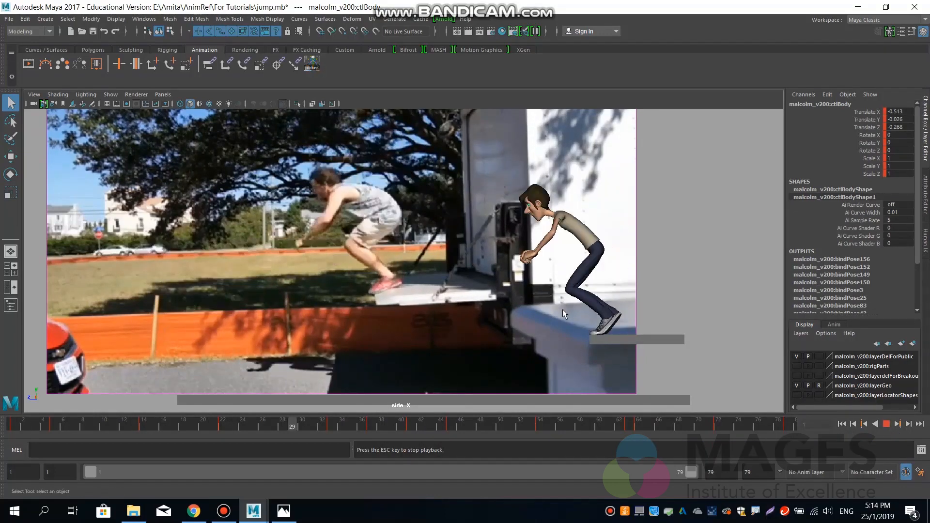